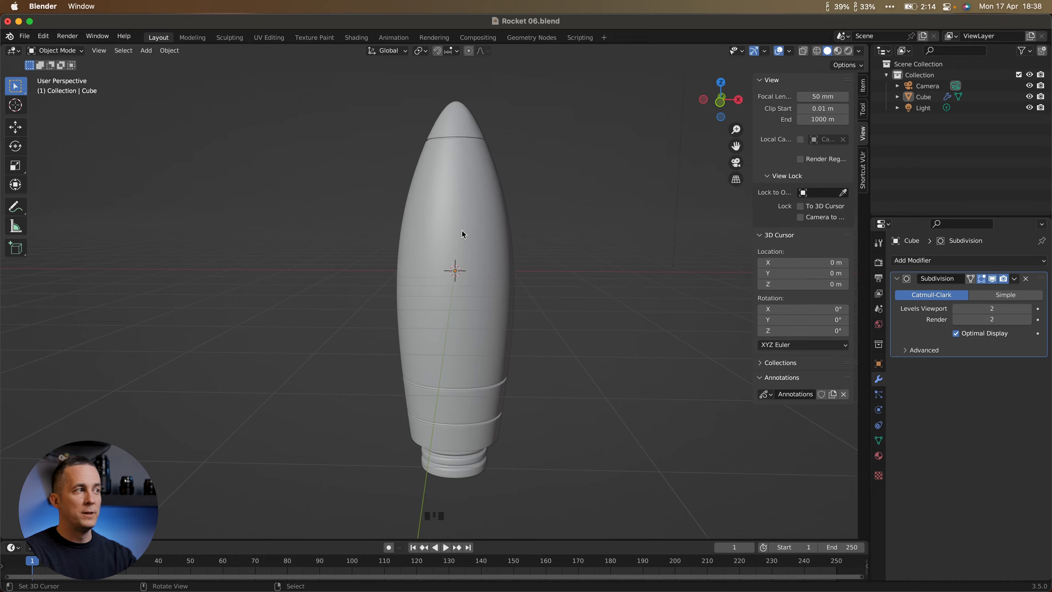
# Add a mesh circle at the scene origin and turn on X-ray display to see it inside the rocket body.
pyautogui.moveTo(468, 236); pyautogui.dragTo(465, 239, button='middle')
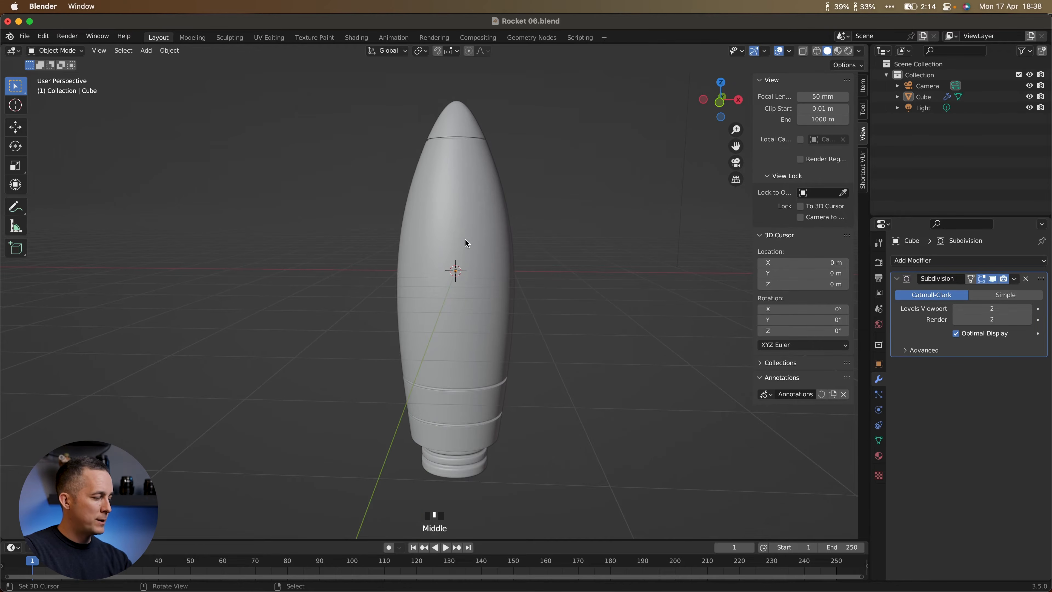
pyautogui.hotkey('shift', 'a')
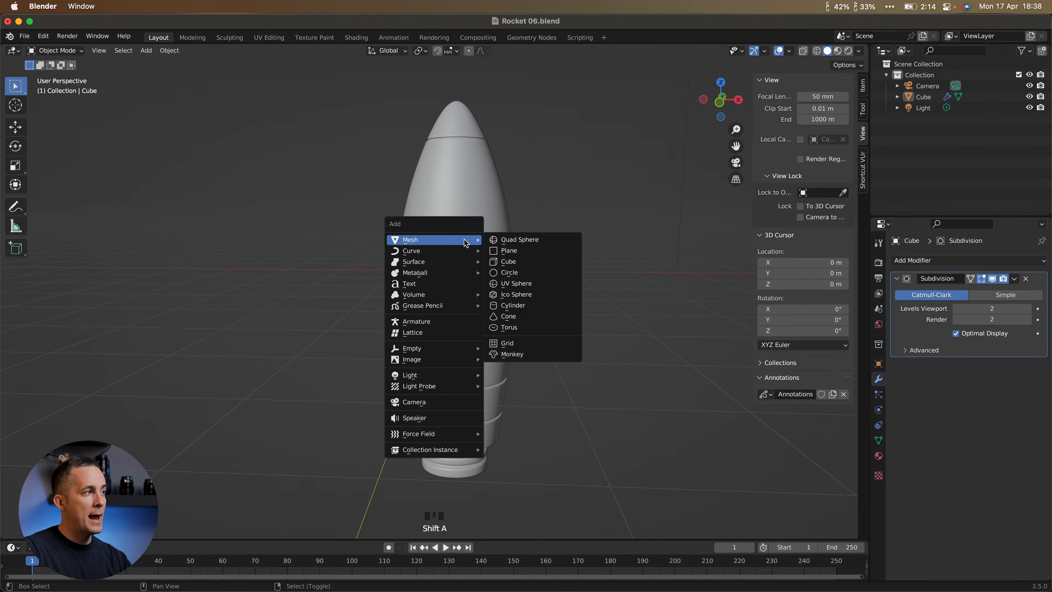
pyautogui.click(530, 272)
pyautogui.moveTo(526, 275)
pyautogui.mouseDown(button='middle')
pyautogui.moveTo(469, 287)
pyautogui.moveTo(534, 288)
pyautogui.moveTo(496, 274)
pyautogui.moveTo(515, 272)
pyautogui.mouseUp(button='middle')
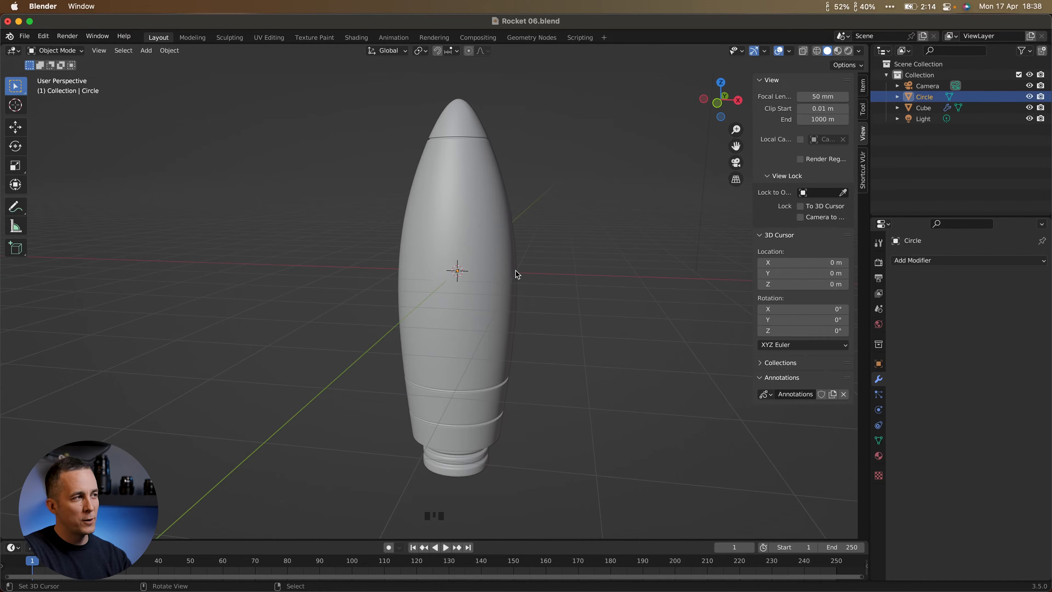
pyautogui.moveTo(514, 269); pyautogui.dragTo(478, 300, button='middle')
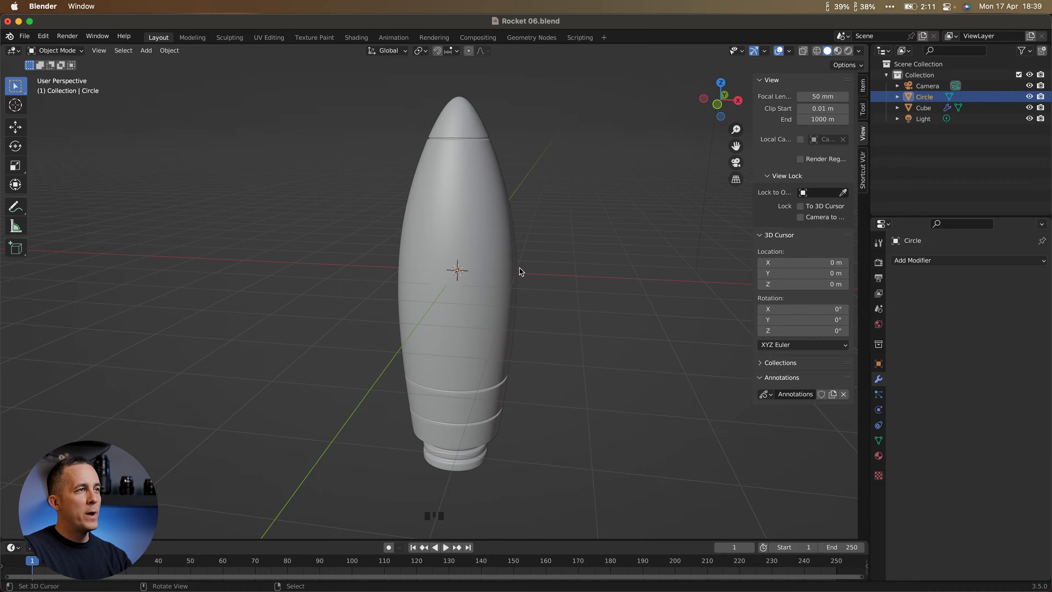
pyautogui.click(803, 51)
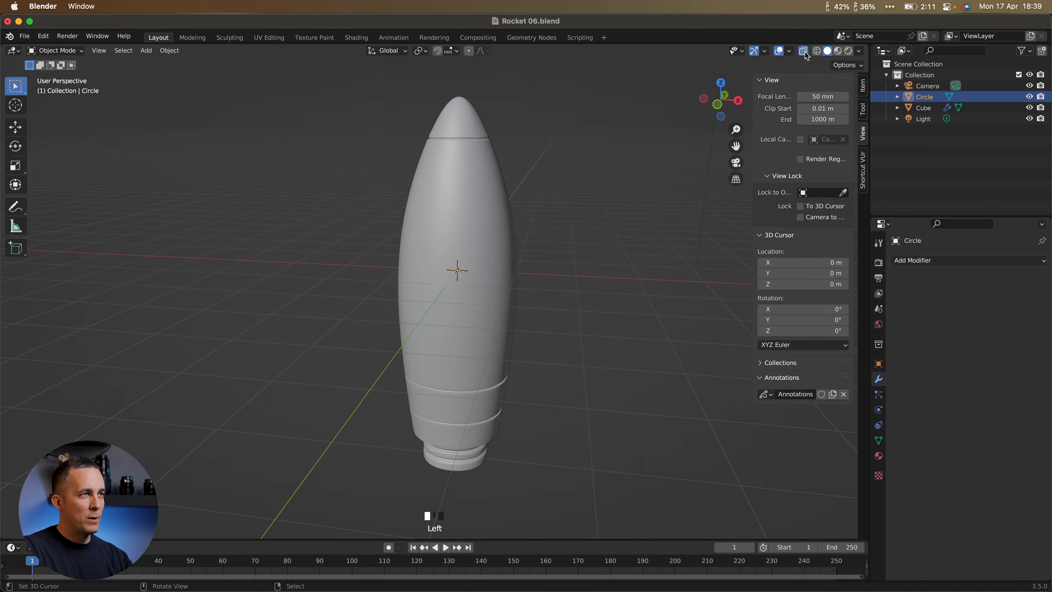
pyautogui.moveTo(501, 298); pyautogui.dragTo(478, 288, button='middle')
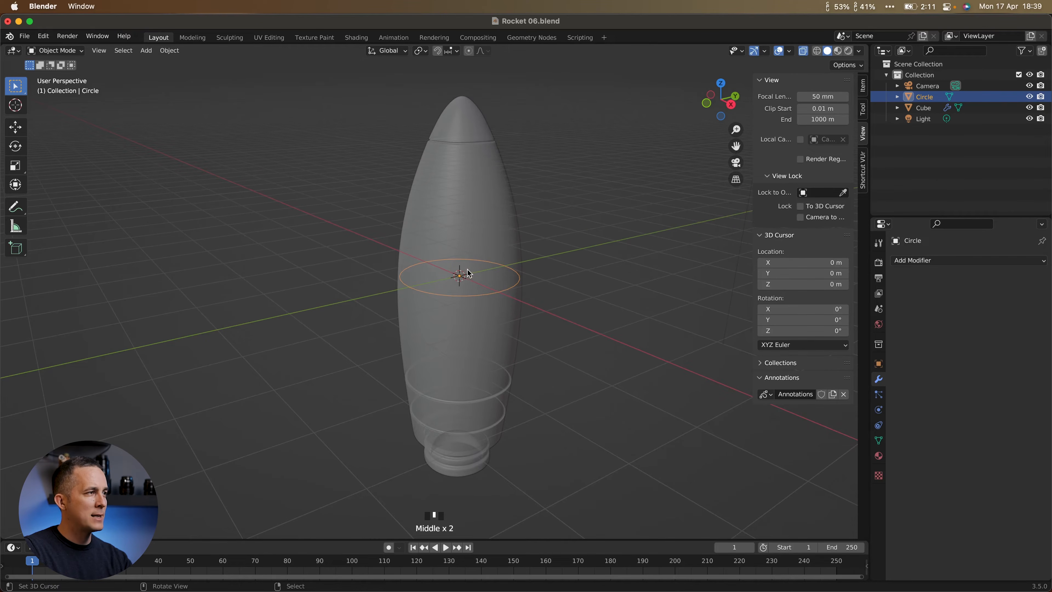
# Rotate the circle 90° about the global X axis so it stands upright.
pyautogui.press('r')
pyautogui.write('x')
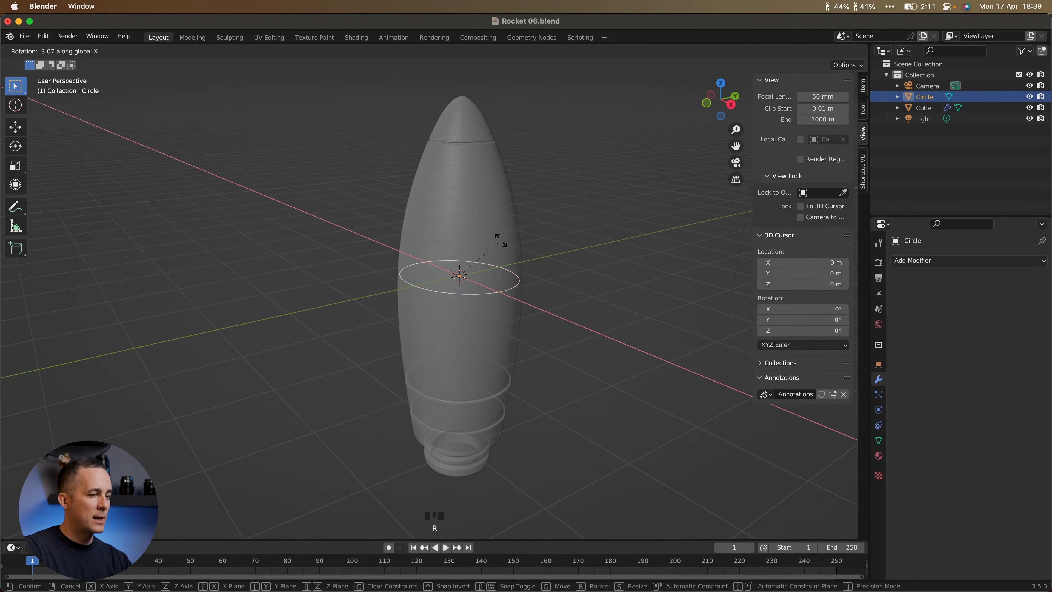
pyautogui.write('90')
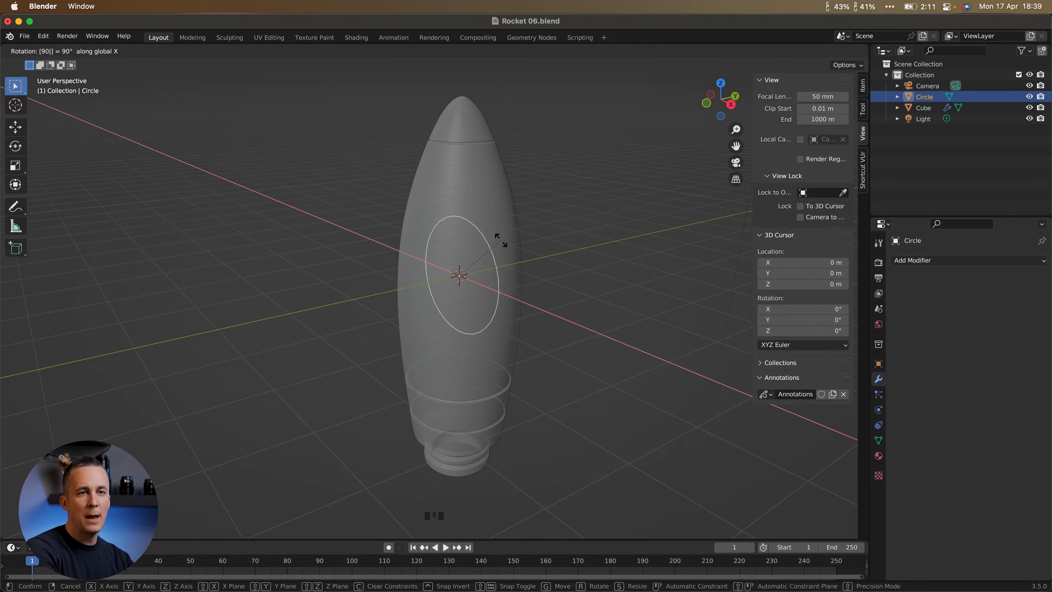
pyautogui.press('Return')
pyautogui.moveTo(498, 236); pyautogui.dragTo(421, 242, button='middle')
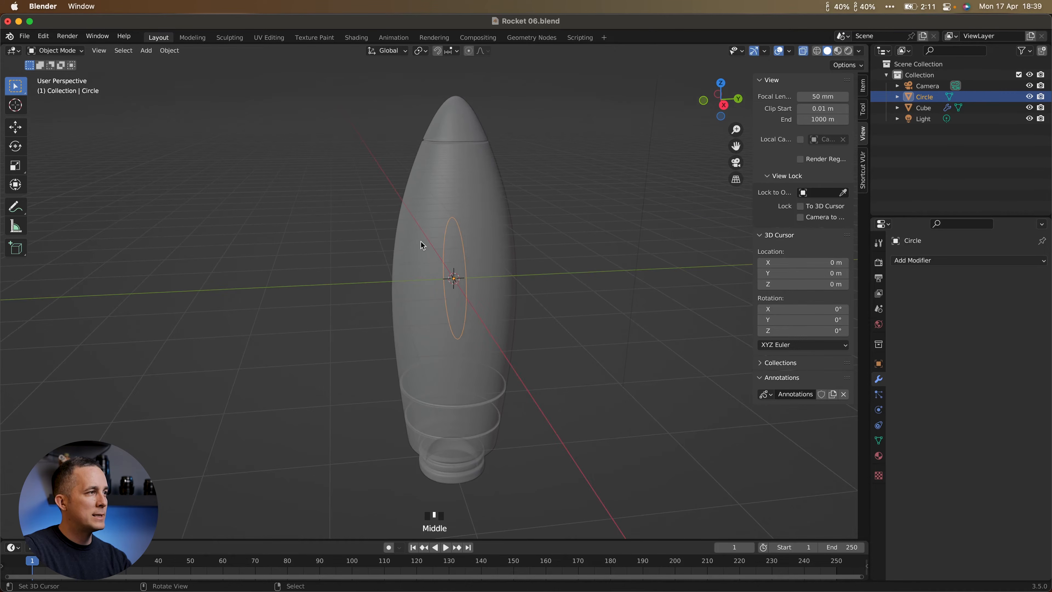
# Move the circle about 1 m in the negative Y direction, just outside the rocket body.
pyautogui.press('g')
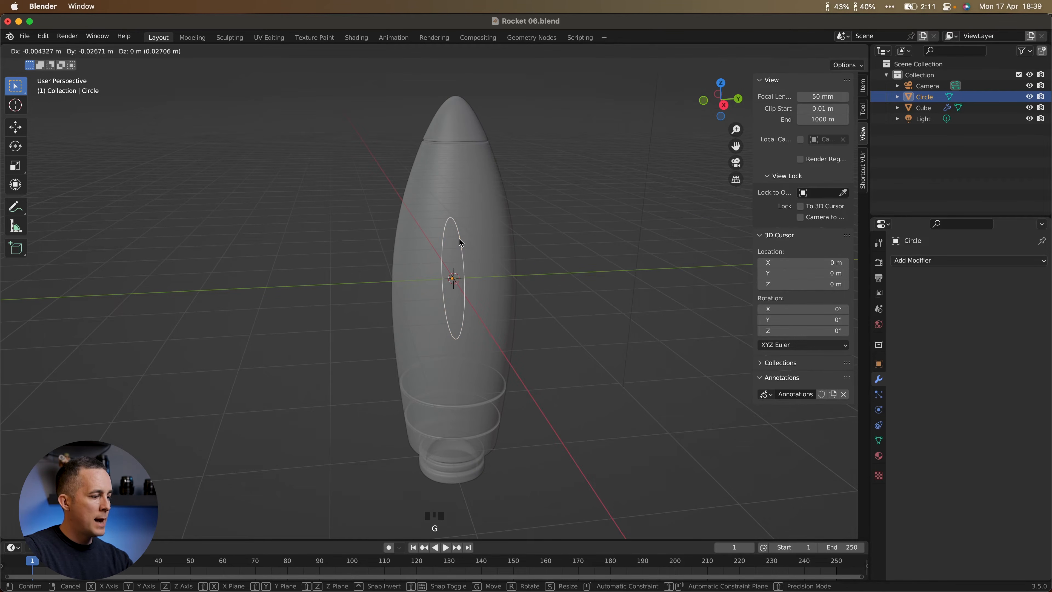
pyautogui.press('y')
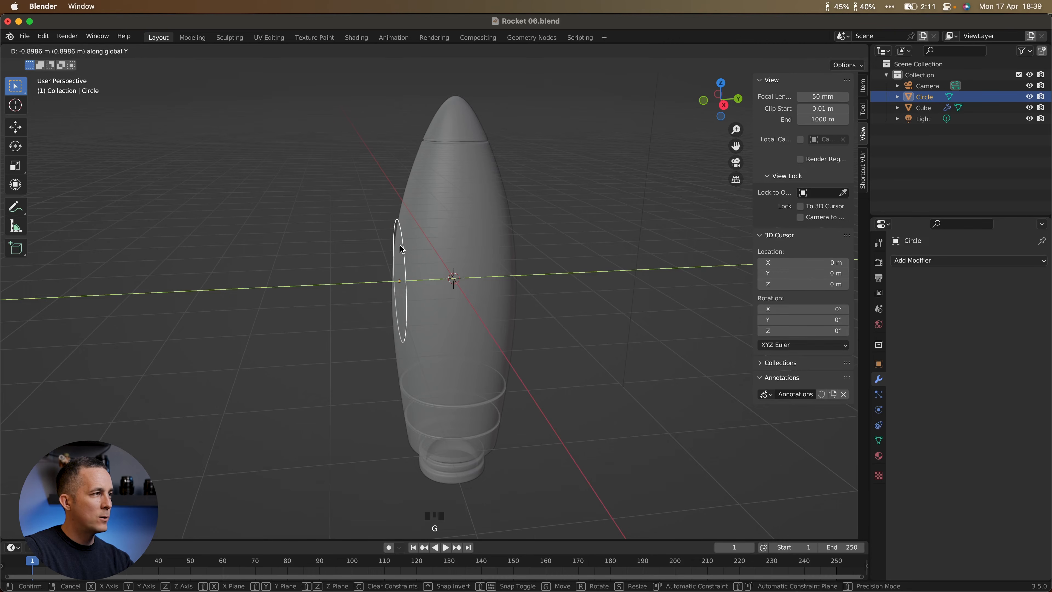
pyautogui.click(397, 247)
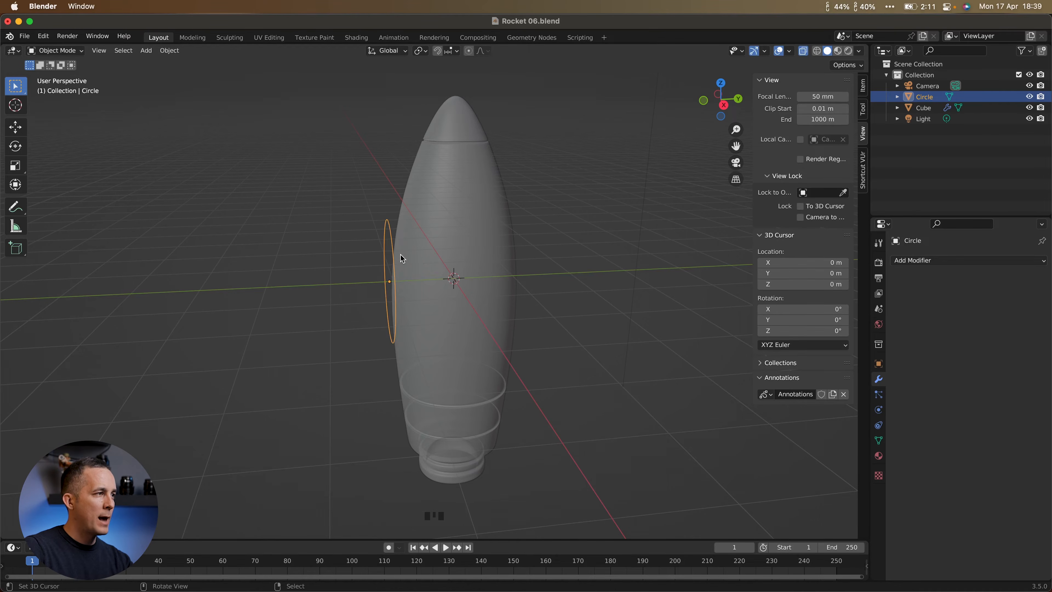
# In the right orthographic view with X-ray off, scale the circle down to slightly less than half its size.
pyautogui.press('KP_3')
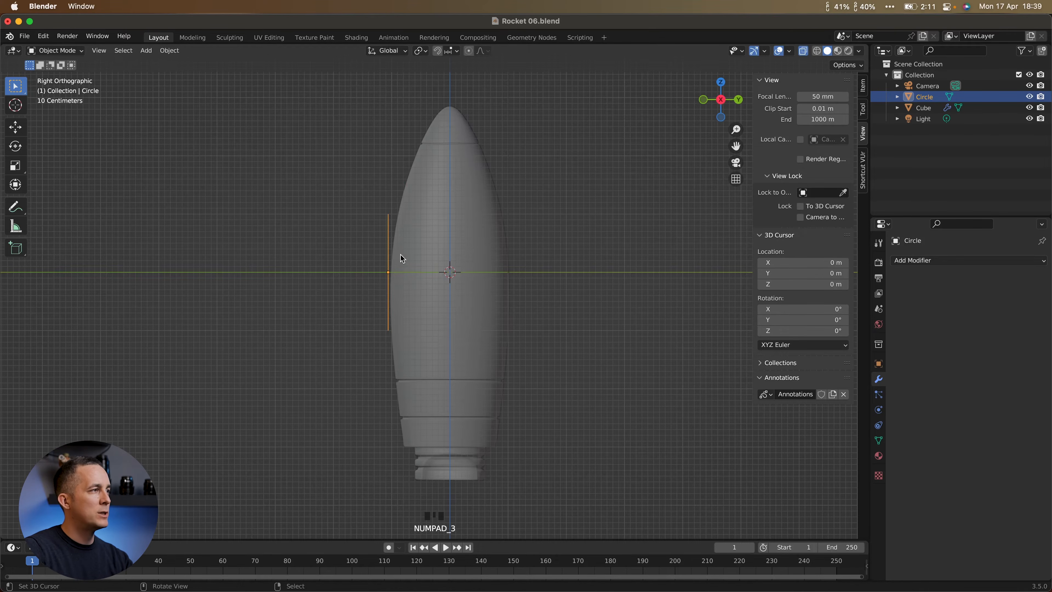
pyautogui.scroll(3, 398, 257)
pyautogui.keyDown('shift'); pyautogui.moveTo(399, 259); pyautogui.dragTo(428, 303, button='middle'); pyautogui.keyUp('shift')
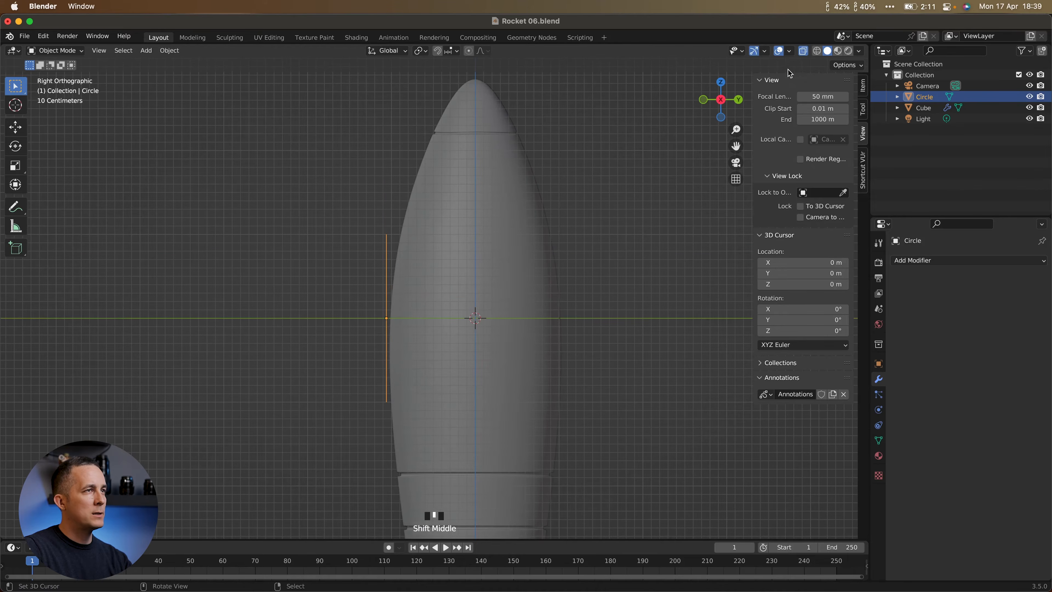
pyautogui.click(803, 51)
pyautogui.scroll(1, 400, 286)
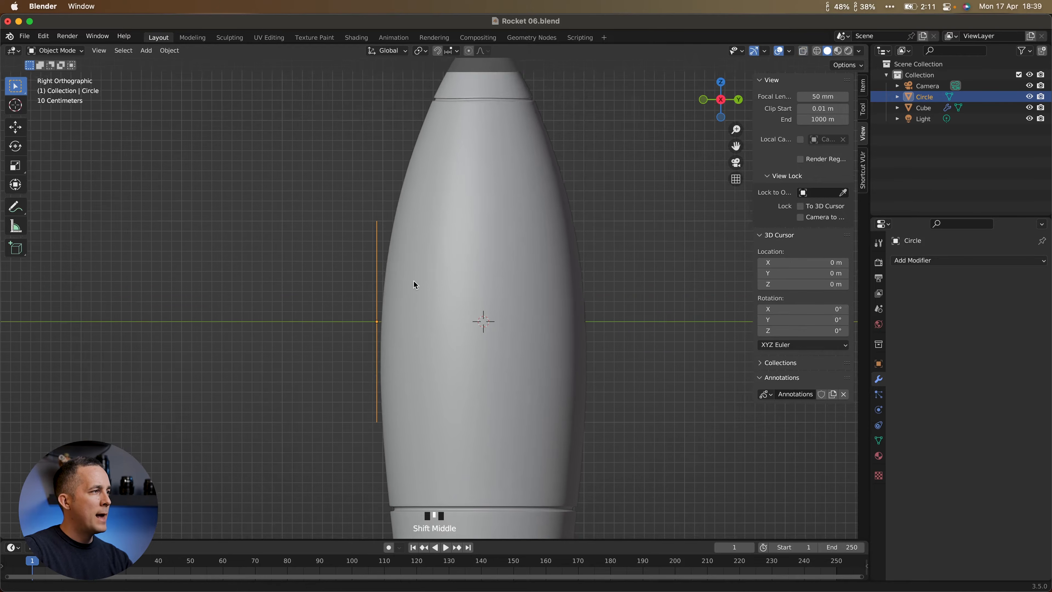
pyautogui.keyDown('shift'); pyautogui.moveTo(414, 284); pyautogui.dragTo(416, 259, button='middle'); pyautogui.keyUp('shift')
pyautogui.press('s')
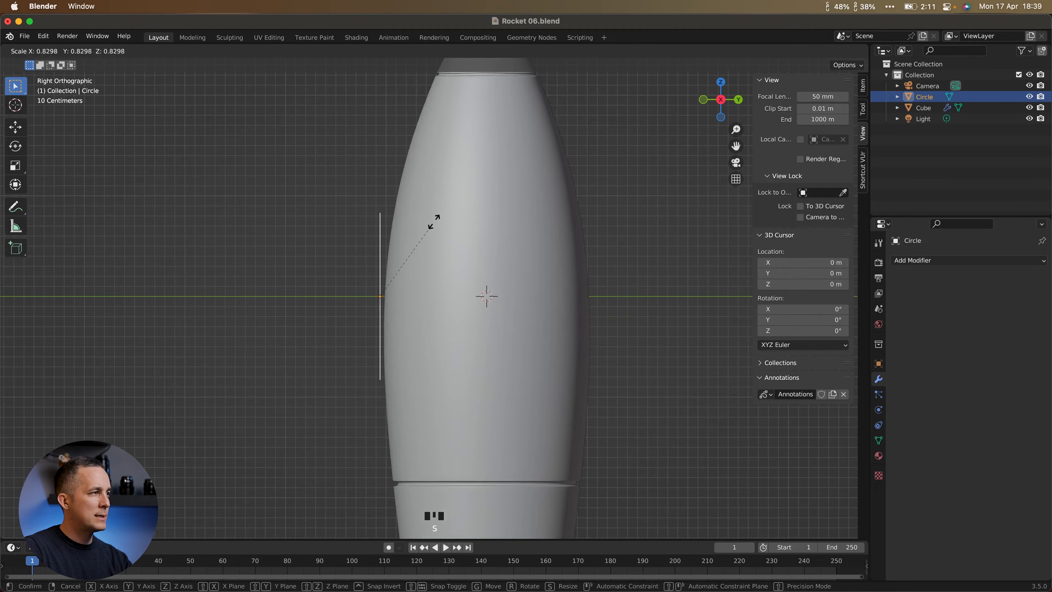
pyautogui.click(410, 259)
# Raise the circle about 1 m beside the upper hull and rotate it about 10.5° to follow the hull's slope.
pyautogui.press('g')
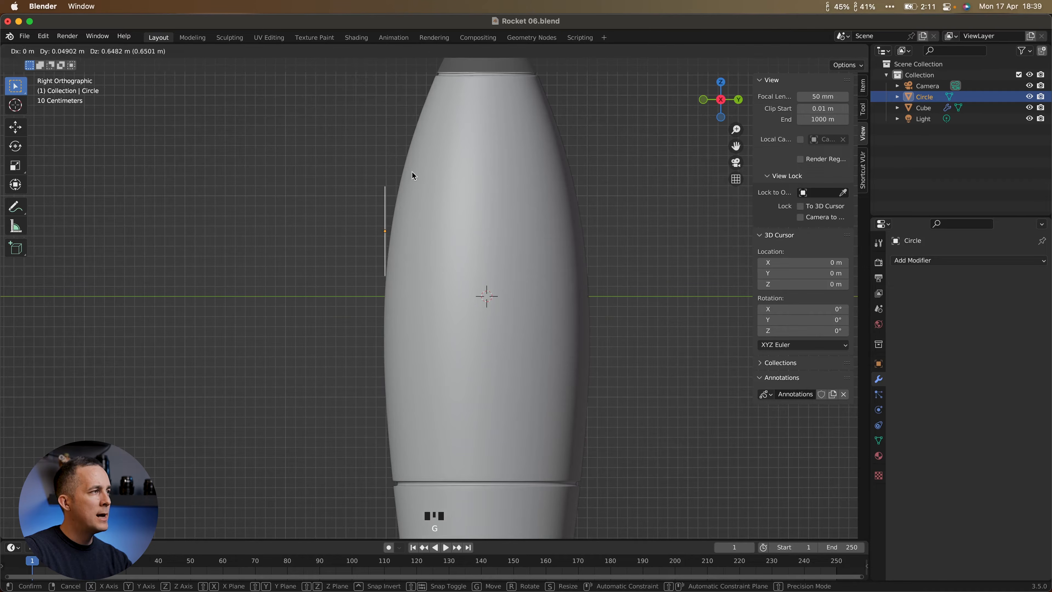
pyautogui.click(416, 155)
pyautogui.press('r')
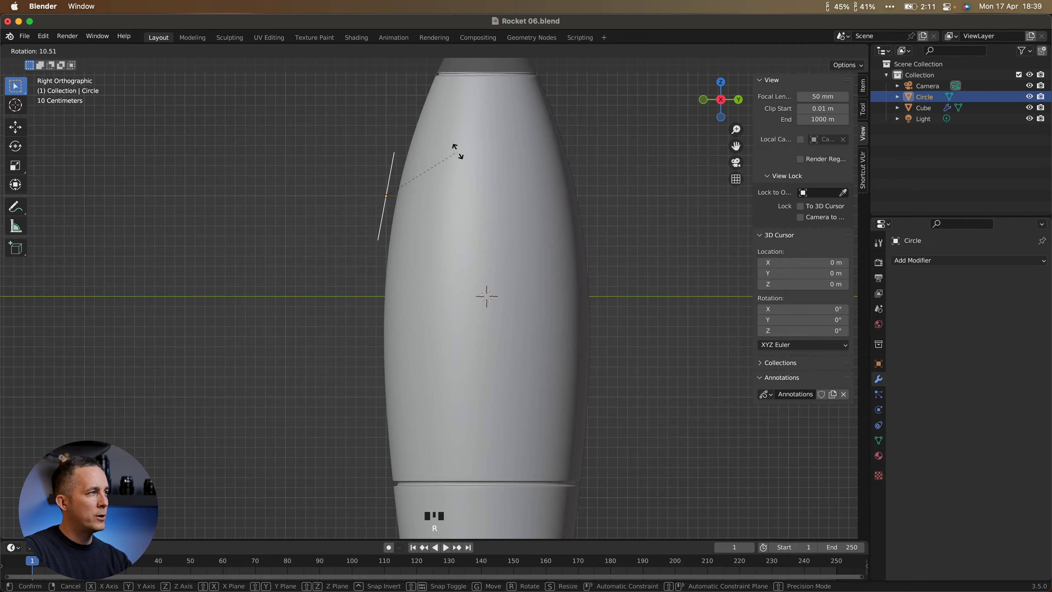
pyautogui.click(457, 153)
pyautogui.press('g')
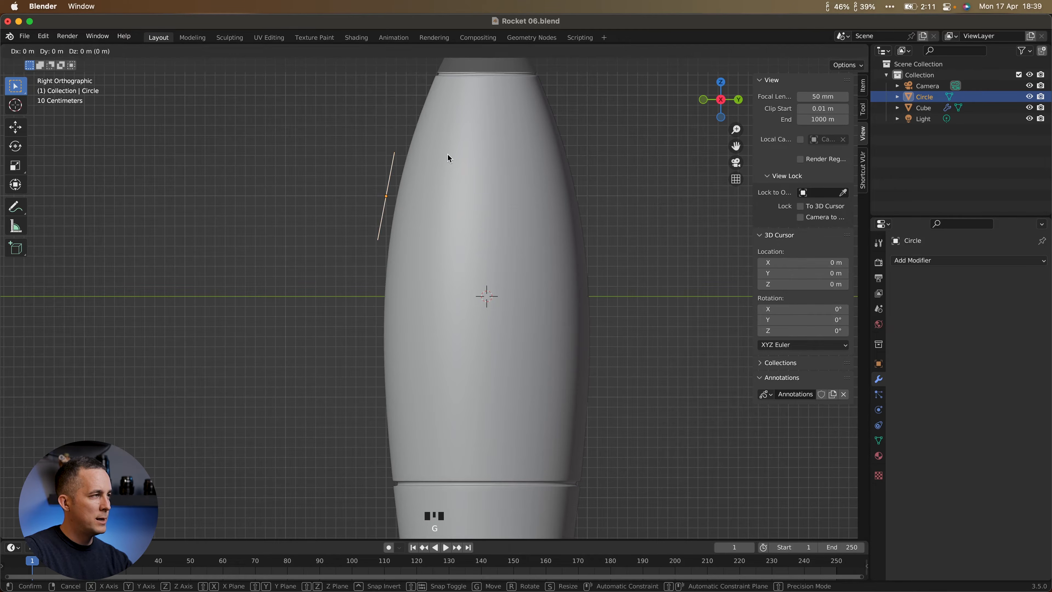
pyautogui.click(454, 155)
# In the front orthographic view, scale the circle down slightly to fine-tune the window size on the rocket.
pyautogui.moveTo(454, 155); pyautogui.dragTo(565, 160, button='middle')
pyautogui.press('KP_1')
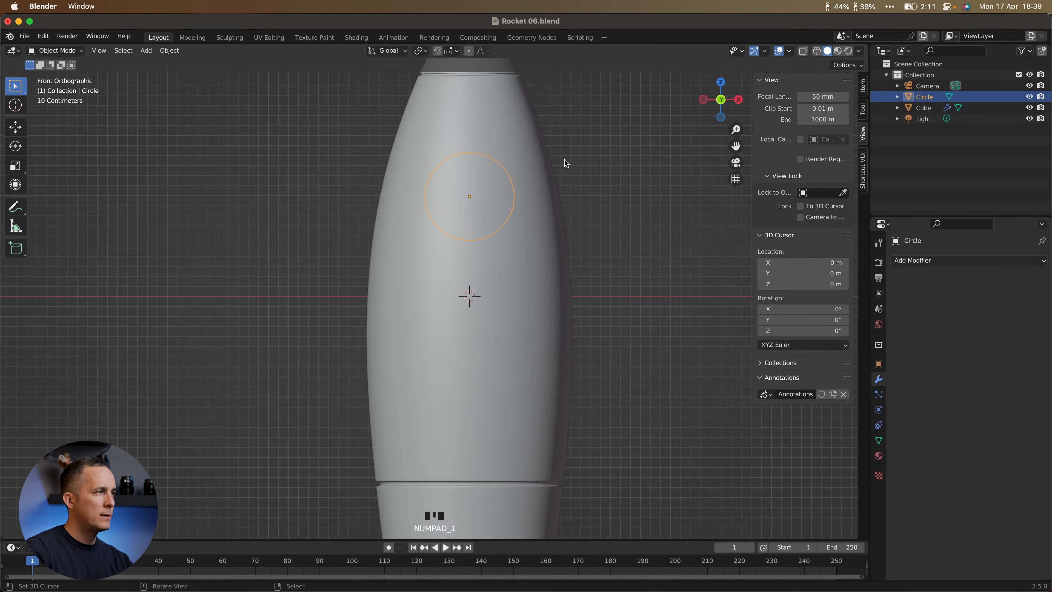
pyautogui.scroll(-2, 433, 191)
pyautogui.keyDown('shift'); pyautogui.moveTo(453, 235); pyautogui.dragTo(454, 250, button='middle'); pyautogui.keyUp('shift')
pyautogui.scroll(-1, 499, 260)
pyautogui.scroll(1, 501, 258)
pyautogui.press('s')
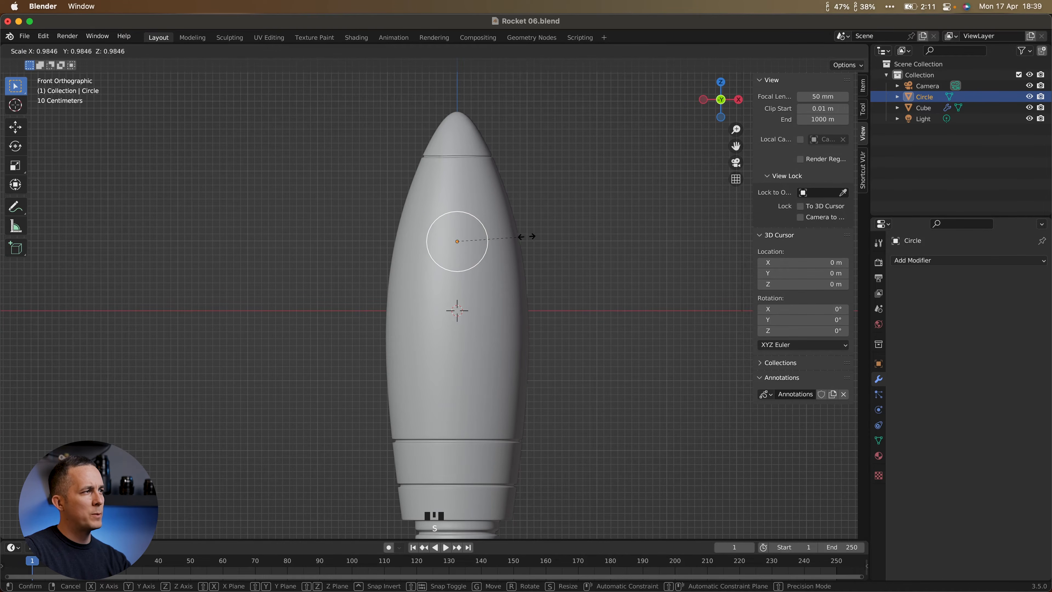
pyautogui.click(525, 236)
pyautogui.scroll(-3, 525, 235)
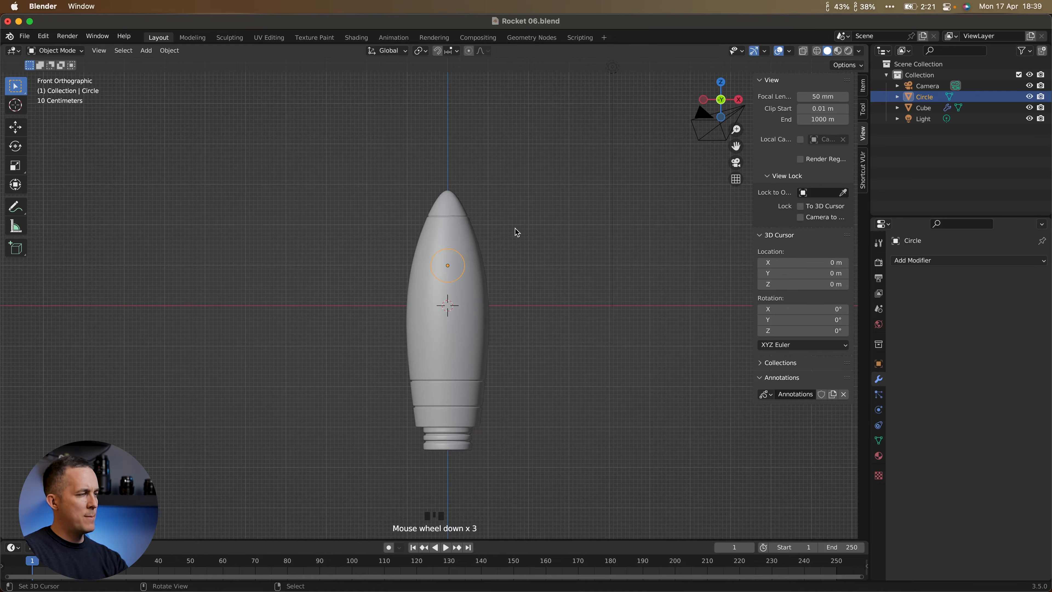
pyautogui.press('s')
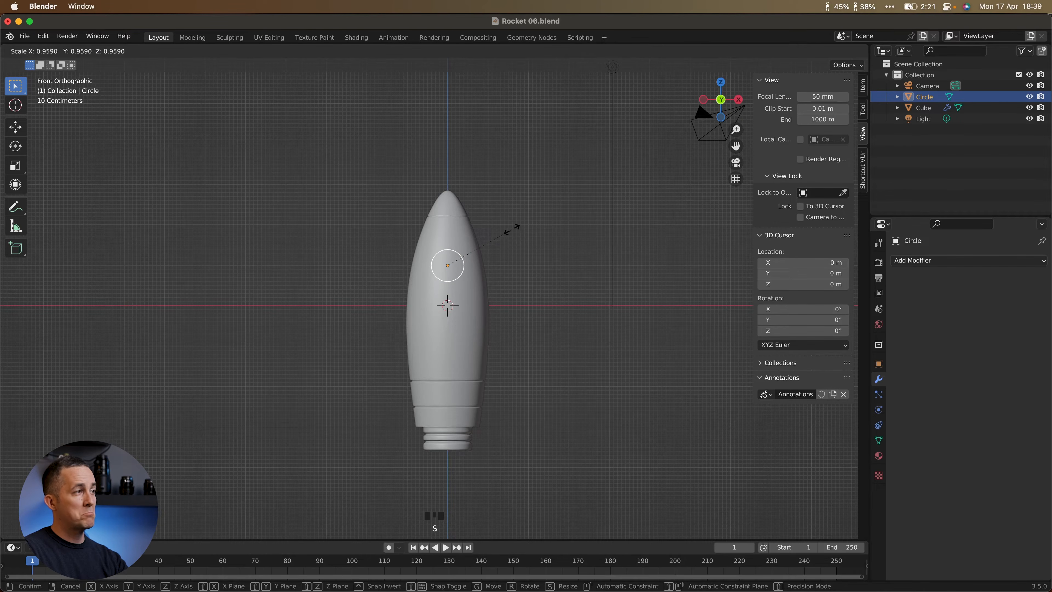
pyautogui.click(512, 230)
# Save the file and add a Shrinkwrap modifier to the circle.
pyautogui.scroll(2, 483, 254)
pyautogui.moveTo(491, 252); pyautogui.dragTo(399, 257, button='middle')
pyautogui.moveTo(398, 328); pyautogui.dragTo(466, 241, button='middle')
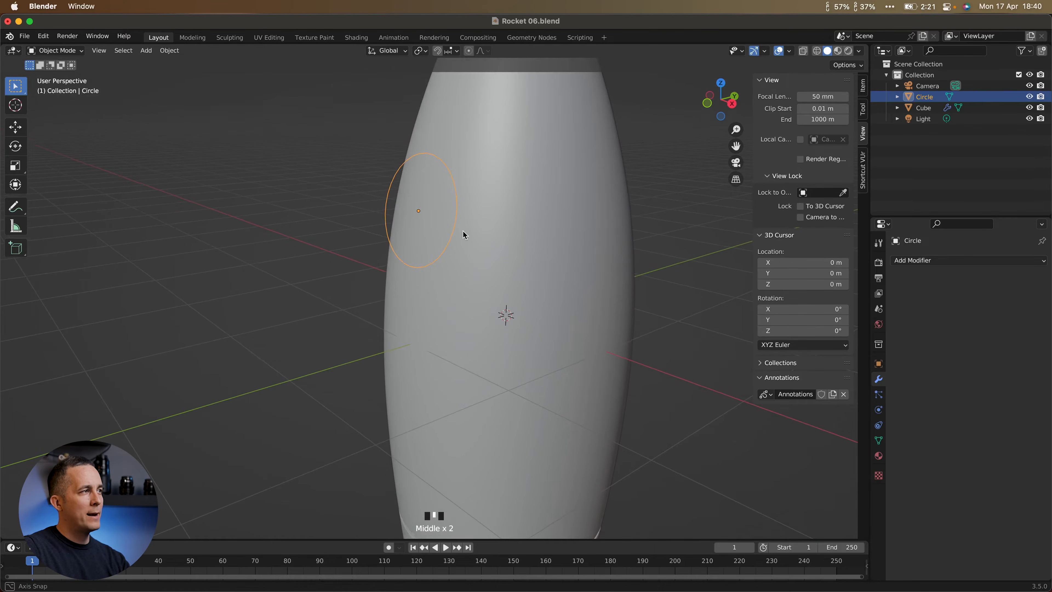
pyautogui.scroll(-2, 462, 237)
pyautogui.press('super+s')
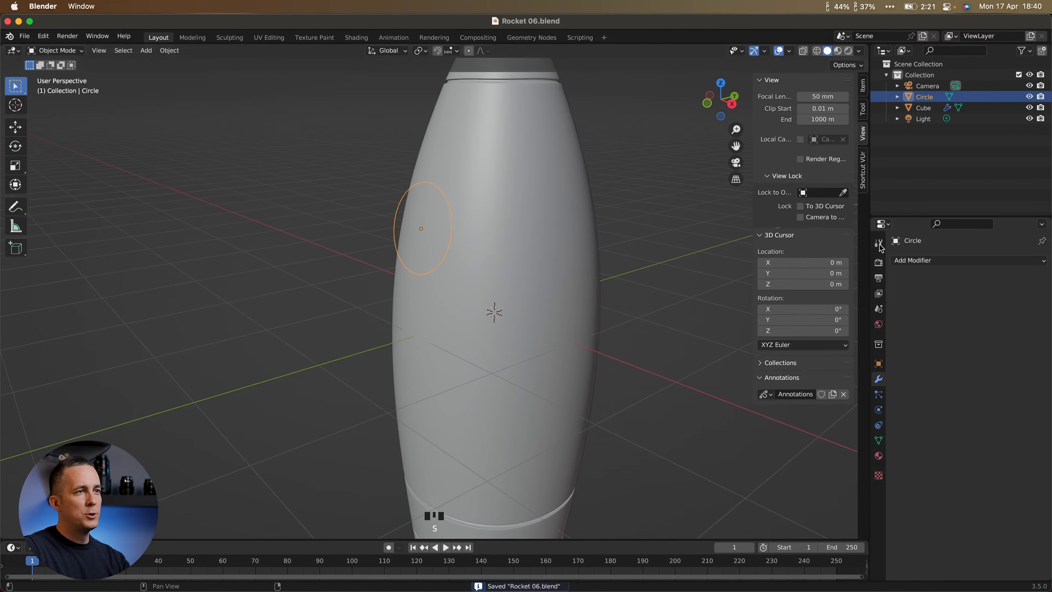
pyautogui.click(923, 261)
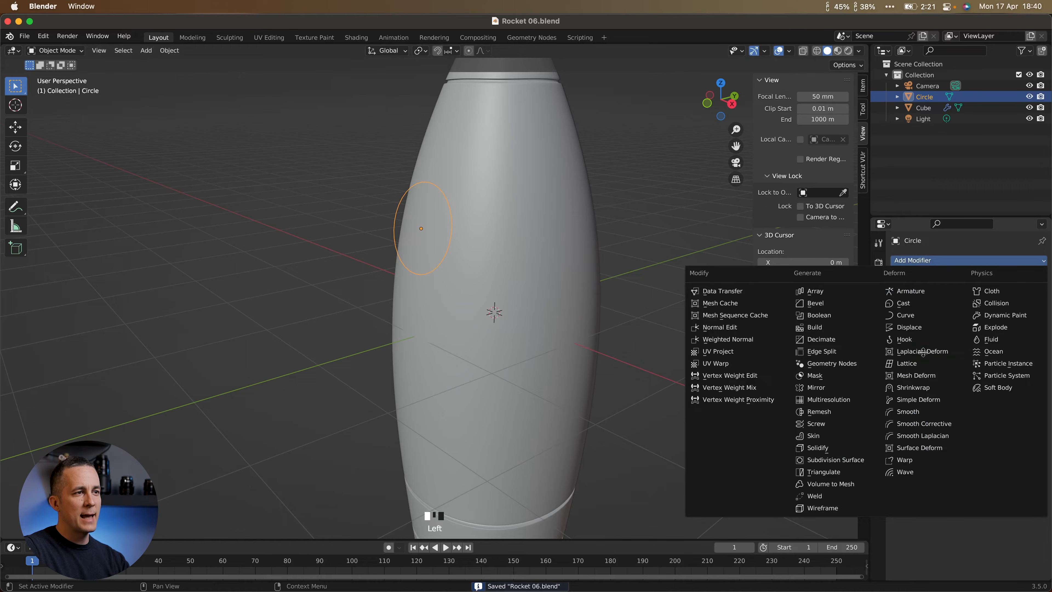
pyautogui.click(929, 390)
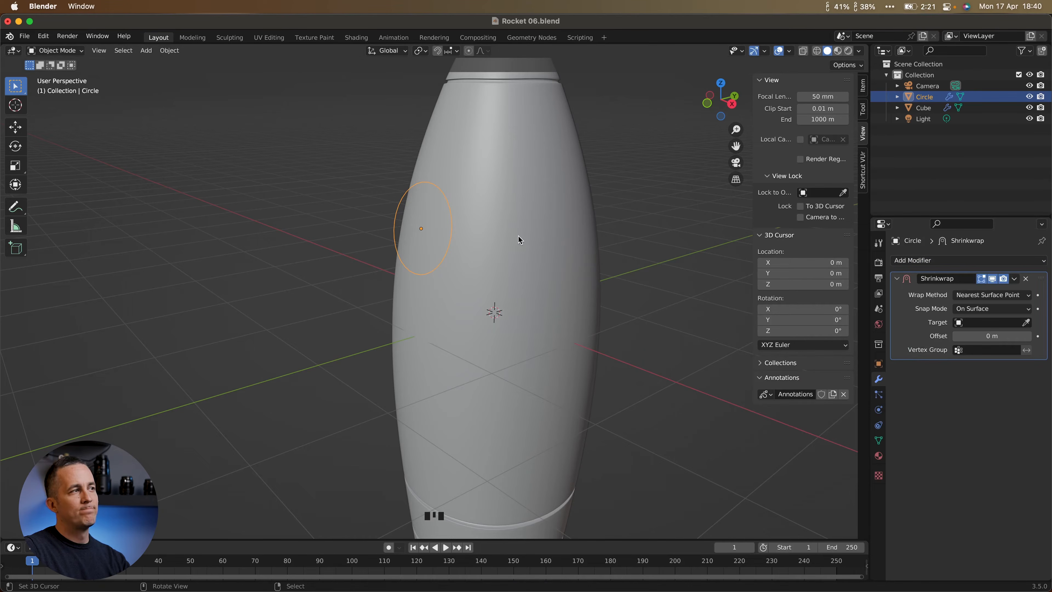
# Select the rocket body and display its transform values to check its scale.
pyautogui.moveTo(521, 231); pyautogui.dragTo(507, 232, button='middle')
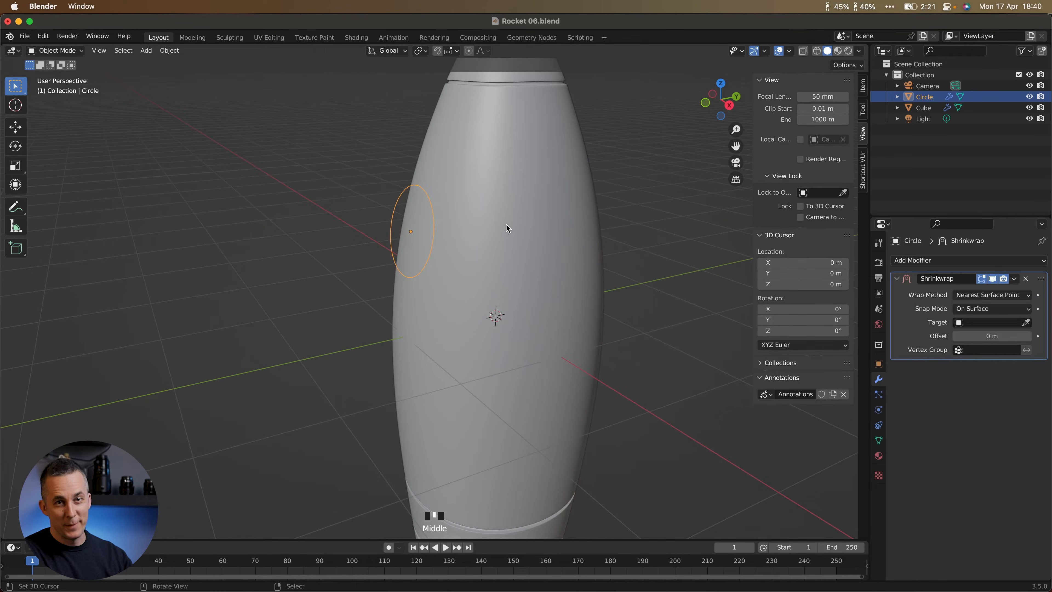
pyautogui.click(512, 231)
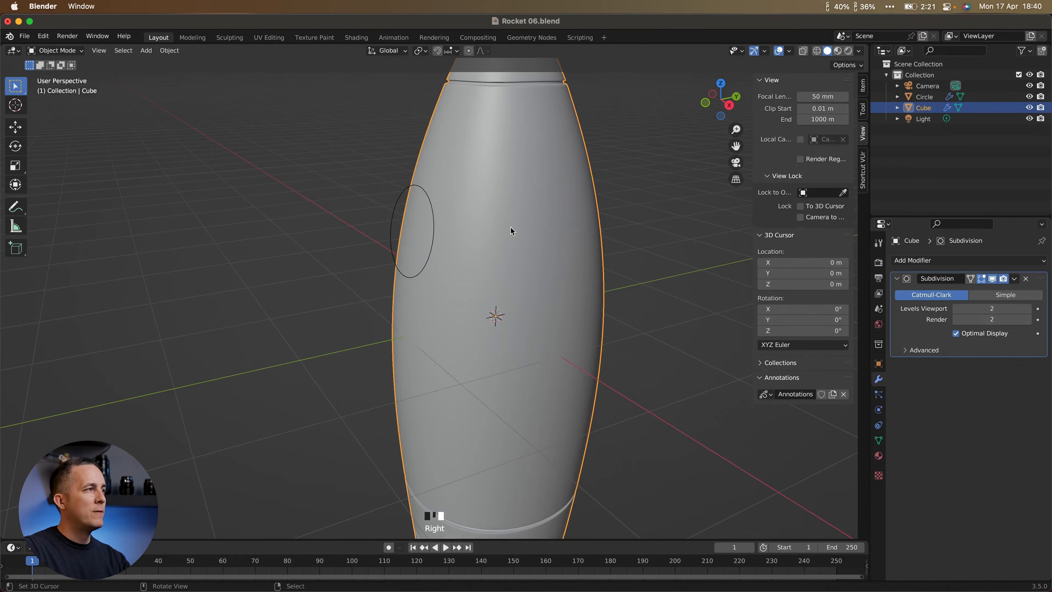
pyautogui.moveTo(509, 228); pyautogui.dragTo(514, 228, button='middle')
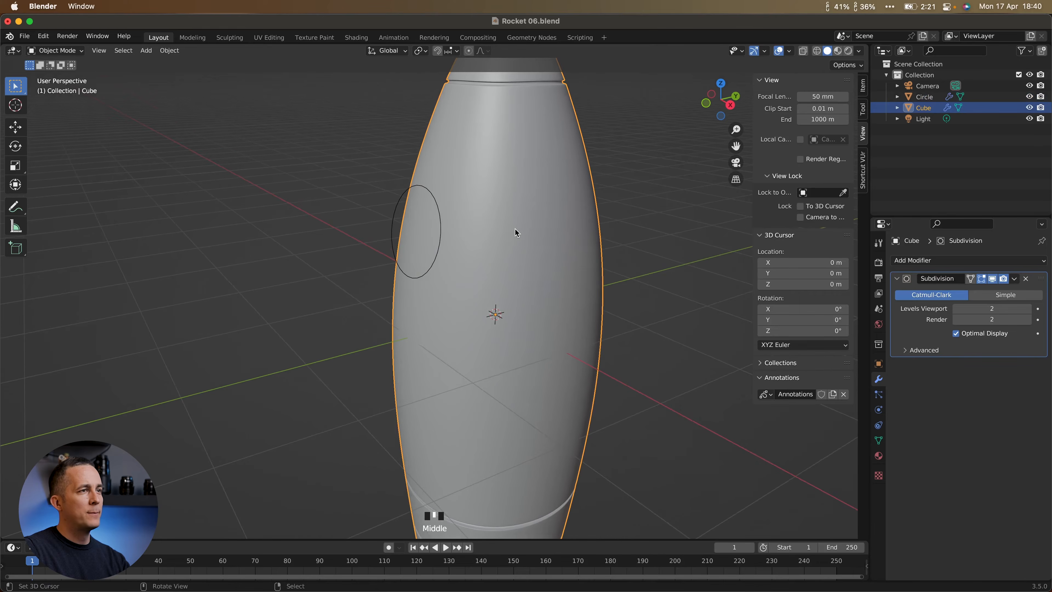
pyautogui.click(862, 86)
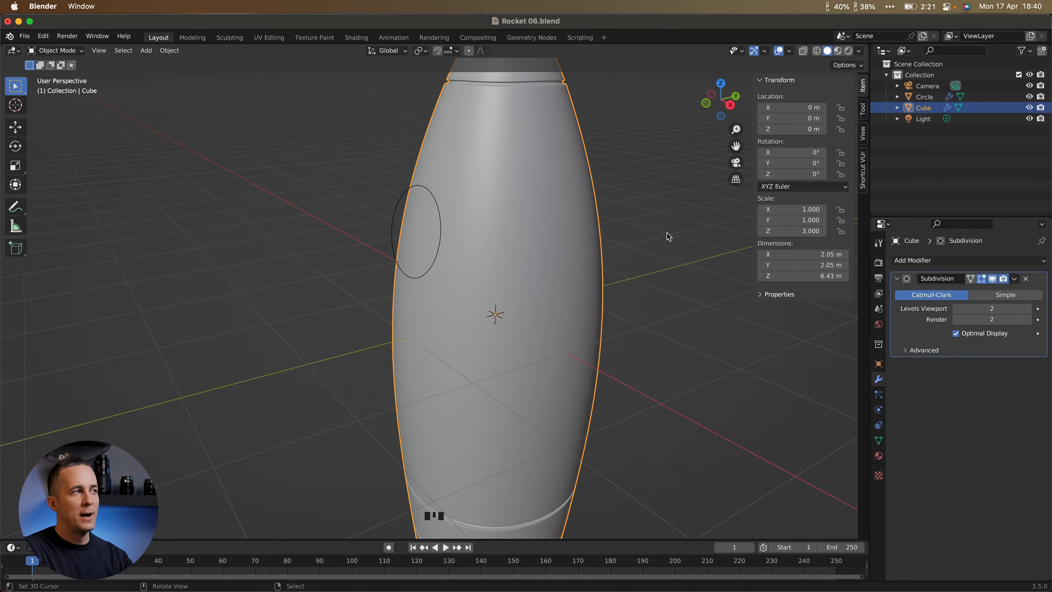
pyautogui.scroll(-2, 515, 269)
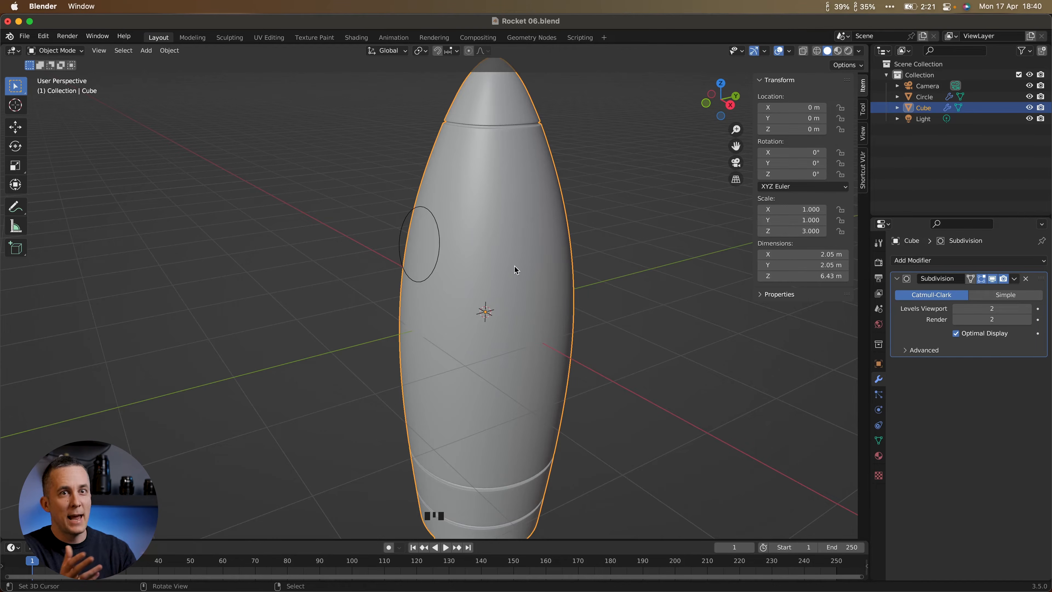
pyautogui.moveTo(514, 266)
pyautogui.mouseDown(button='middle')
pyautogui.moveTo(507, 275)
pyautogui.moveTo(514, 266)
pyautogui.mouseUp(button='middle')
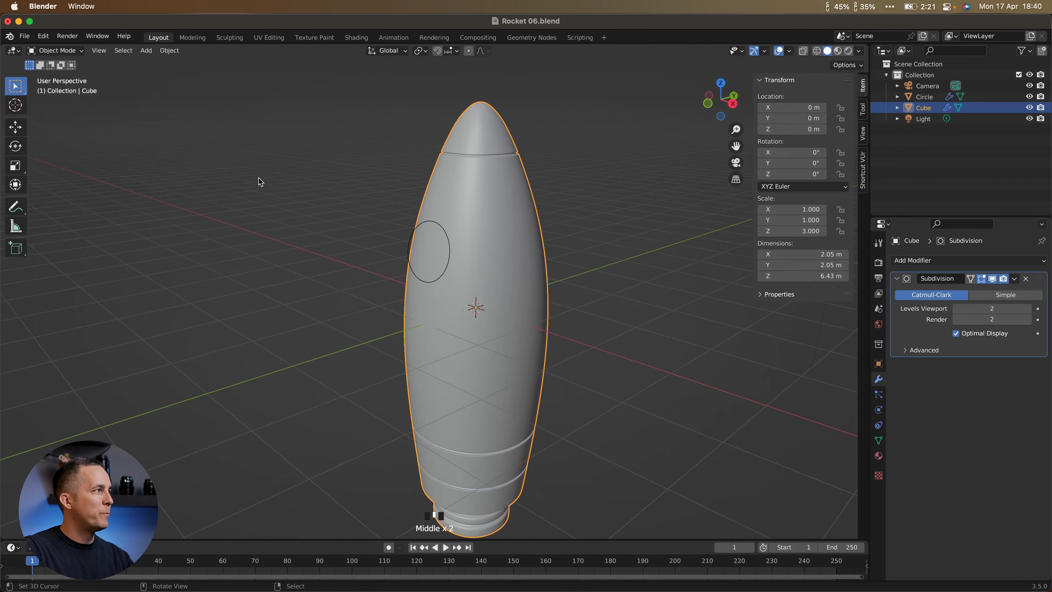
# Apply the scale of the rocket body.
pyautogui.click(166, 52)
pyautogui.press('super')
pyautogui.press('super+a')
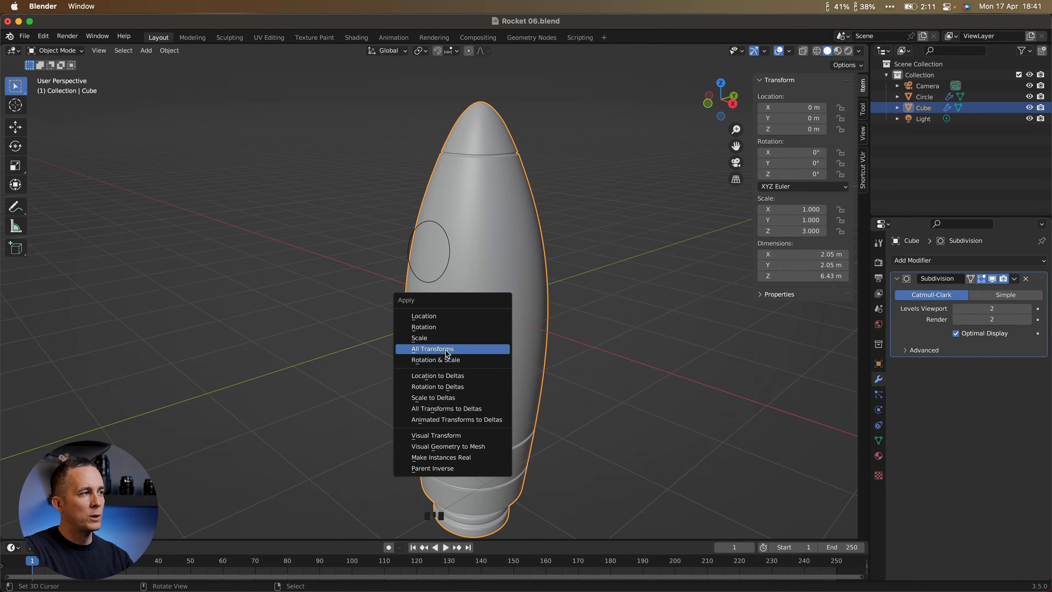
pyautogui.click(431, 338)
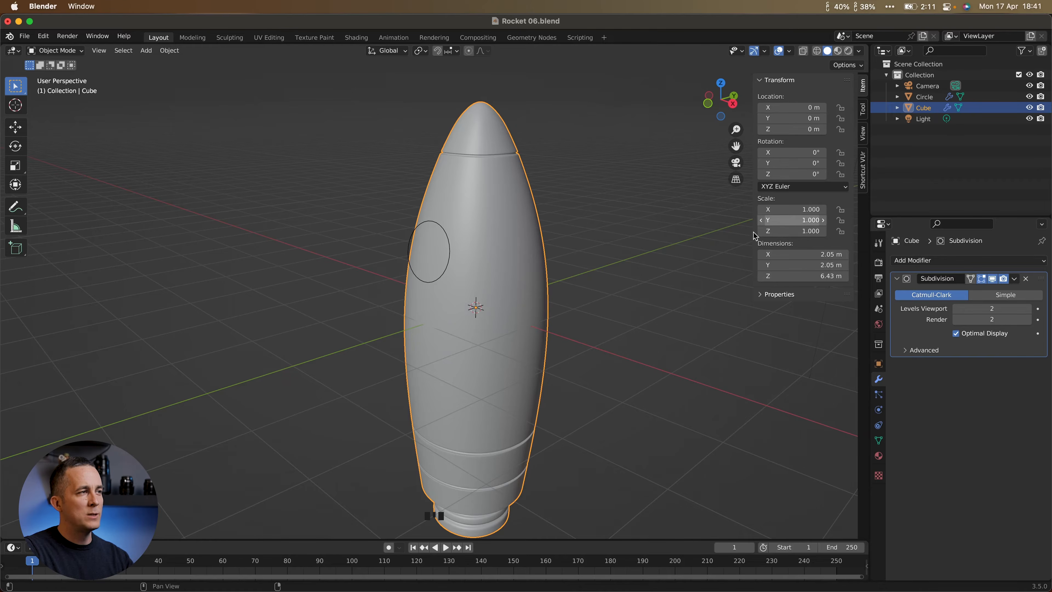
# Select the circle beside the hull and set the rocket body (Cube) as its Shrinkwrap target.
pyautogui.moveTo(565, 253); pyautogui.dragTo(539, 259, button='middle')
pyautogui.rightClick(412, 227)
pyautogui.press('KP_1')
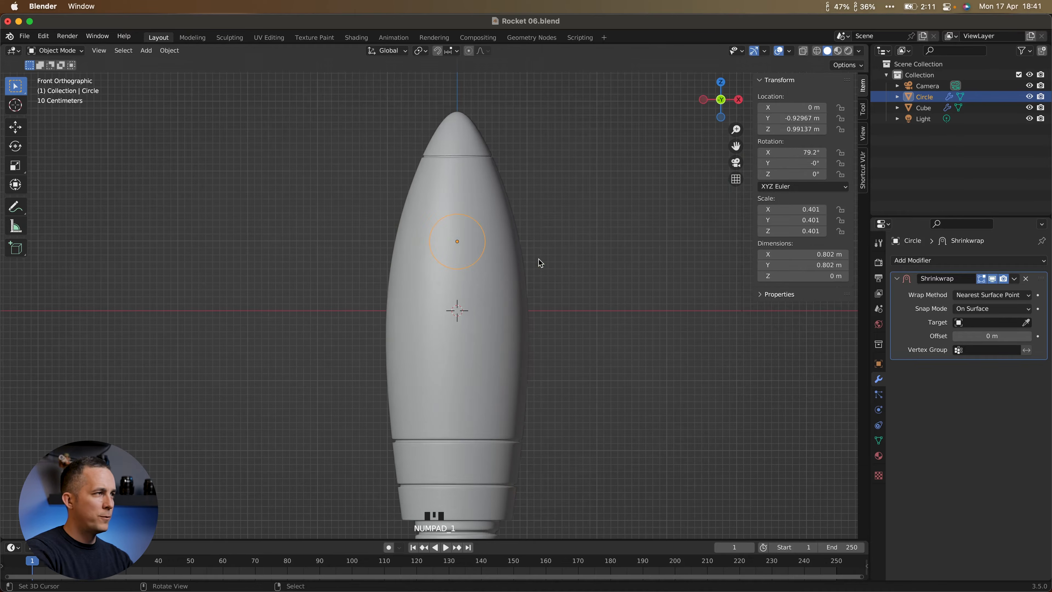
pyautogui.press('KP_3')
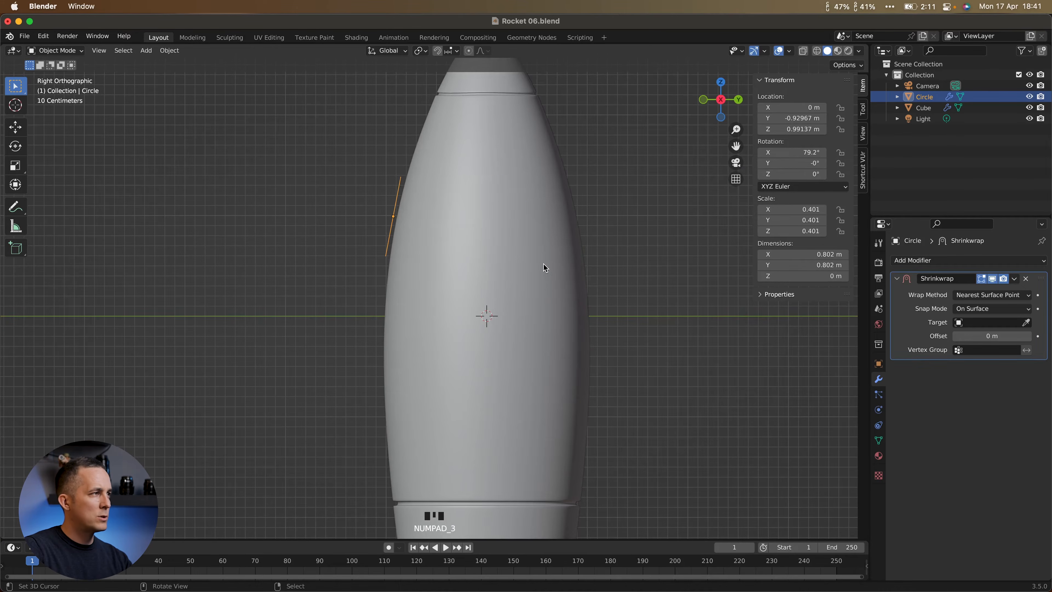
pyautogui.scroll(1, 538, 265)
pyautogui.keyDown('shift'); pyautogui.moveTo(492, 210); pyautogui.dragTo(498, 317, button='middle'); pyautogui.keyUp('shift')
pyautogui.scroll(2, 491, 336)
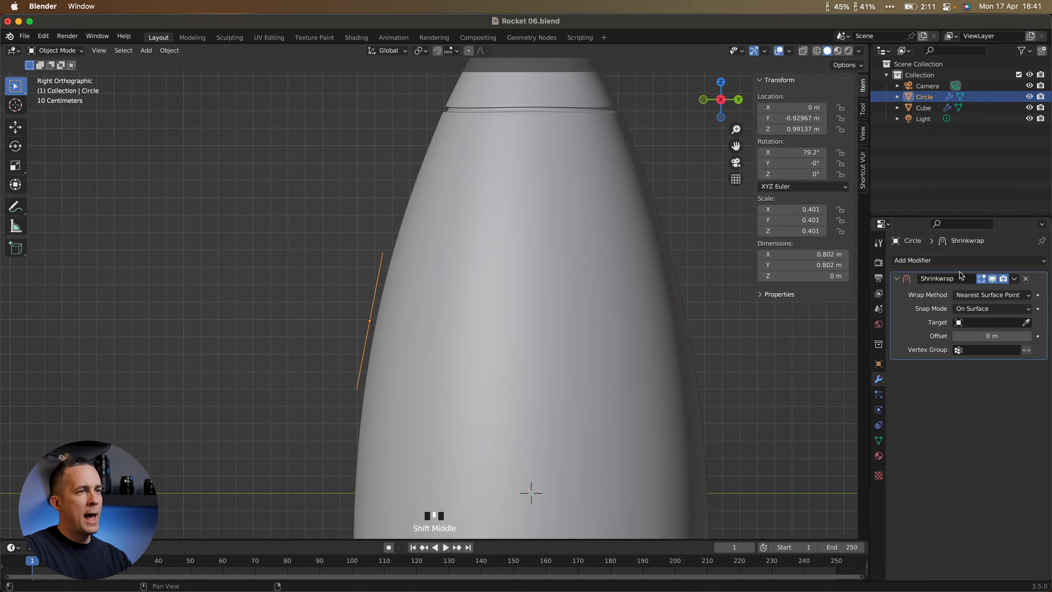
pyautogui.click(926, 261)
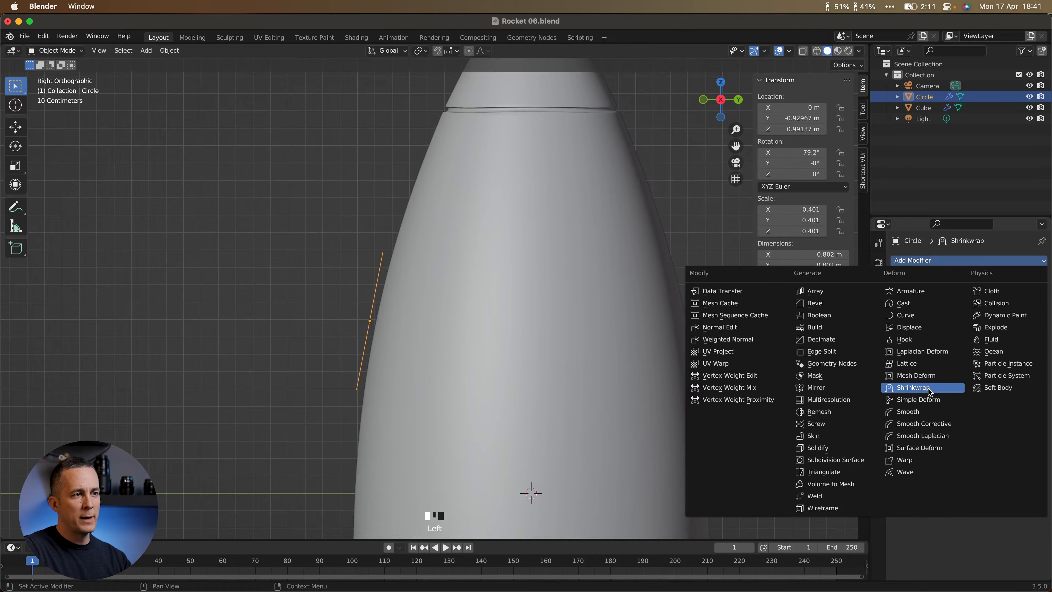
pyautogui.click(997, 236)
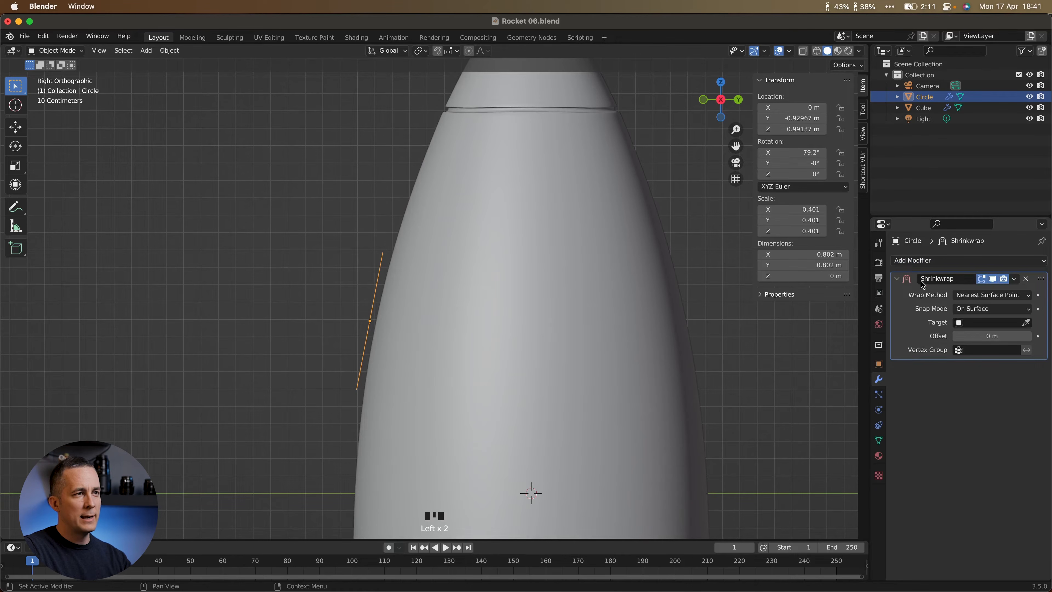
pyautogui.click(1025, 325)
pyautogui.click(472, 286)
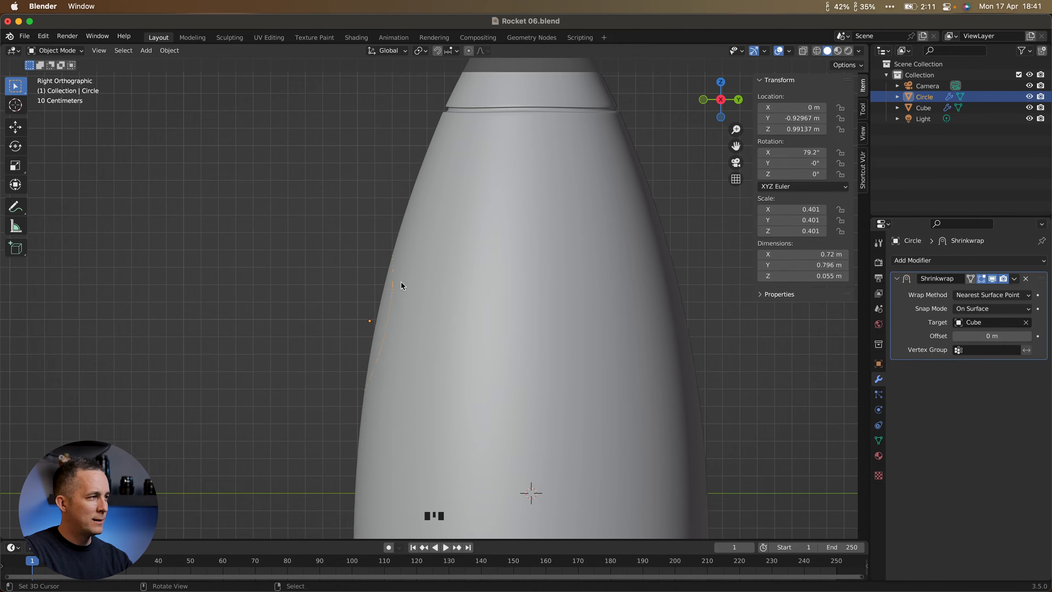
# Switch to wireframe shading and change the circle's Shrinkwrap wrap method to Project.
pyautogui.hotkey('shift', 'z')
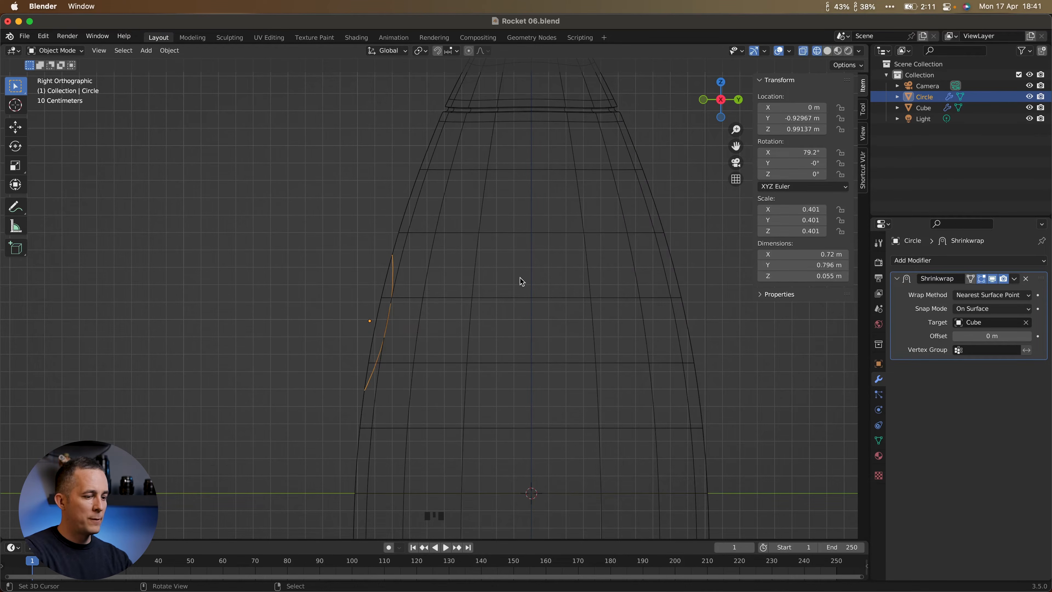
pyautogui.press('KP_1')
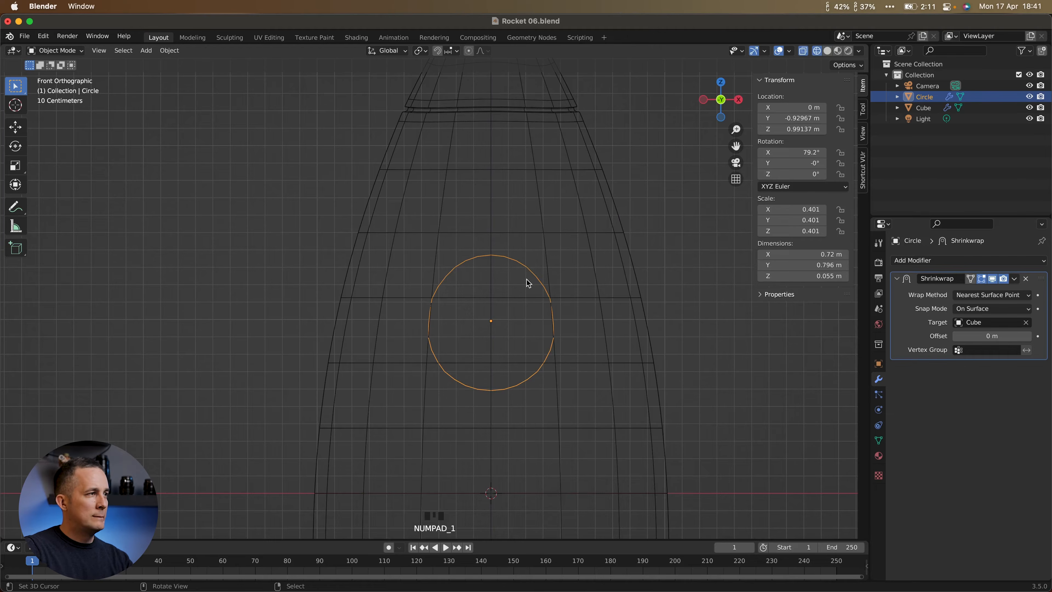
pyautogui.moveTo(558, 294)
pyautogui.mouseDown(button='middle')
pyautogui.moveTo(535, 296)
pyautogui.moveTo(555, 292)
pyautogui.mouseUp(button='middle')
pyautogui.hotkey('shift', 'z')
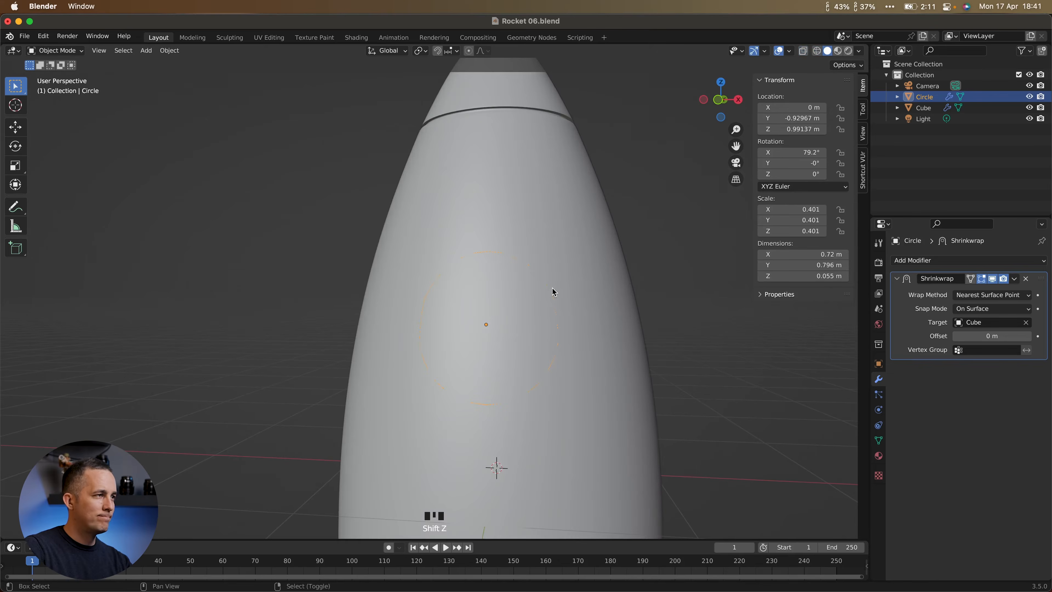
pyautogui.hotkey('shift', 'z')
pyautogui.press('KP_1')
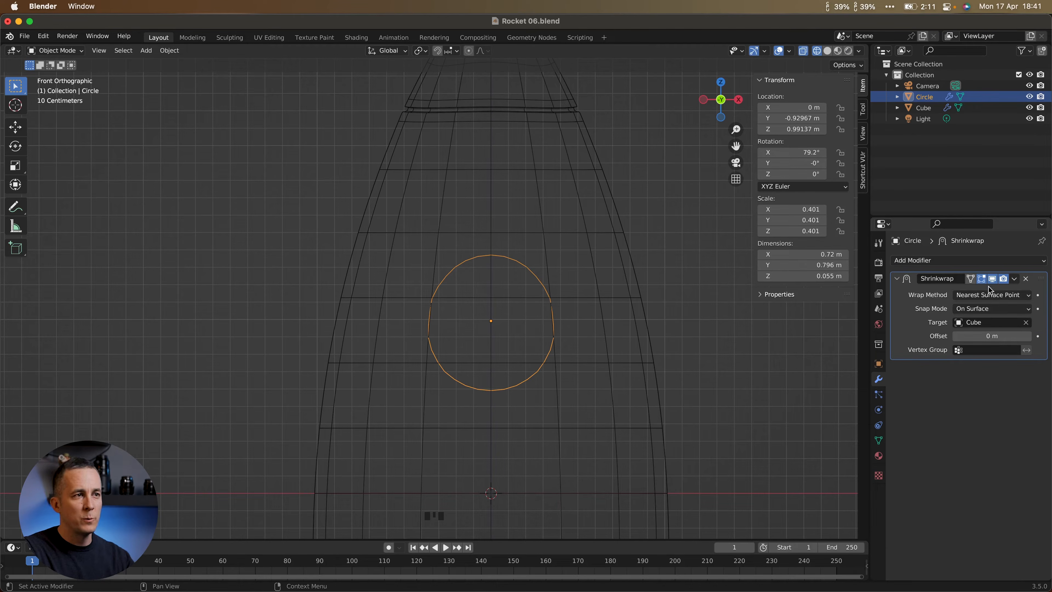
pyautogui.click(986, 298)
pyautogui.click(986, 320)
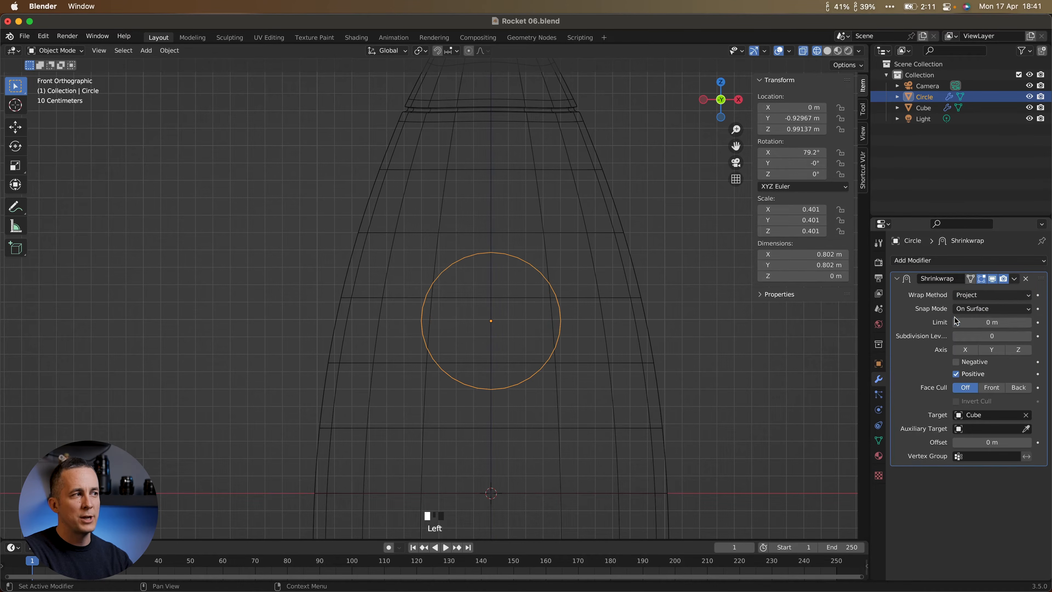
# Make the Shrinkwrap project along the Z axis in the Negative direction only, with Positive turned off.
pyautogui.moveTo(561, 321); pyautogui.dragTo(403, 329, button='middle')
pyautogui.press('KP_3')
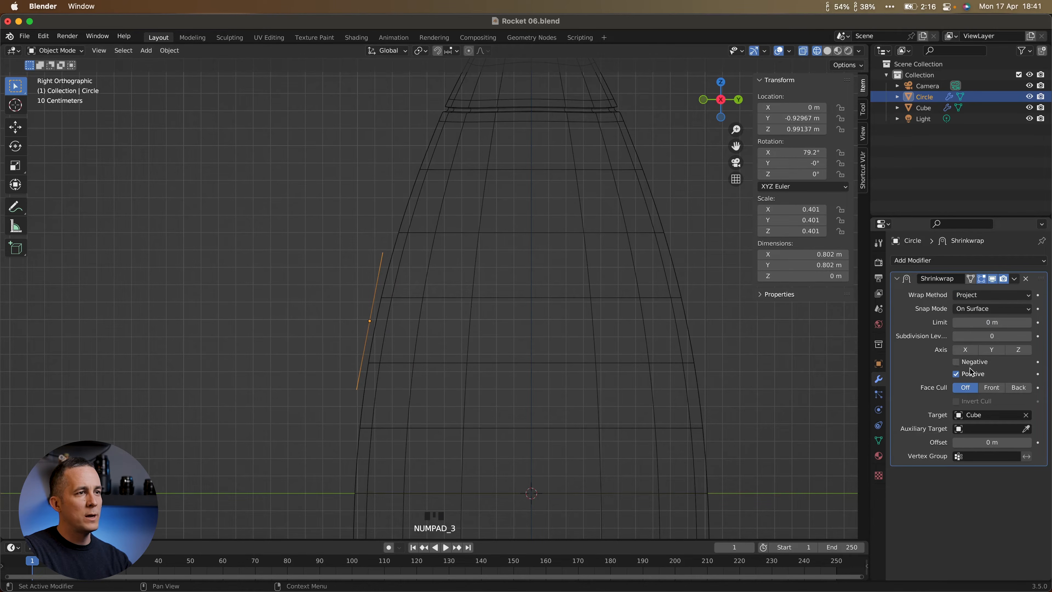
pyautogui.click(957, 363)
pyautogui.click(957, 374)
pyautogui.click(1008, 349)
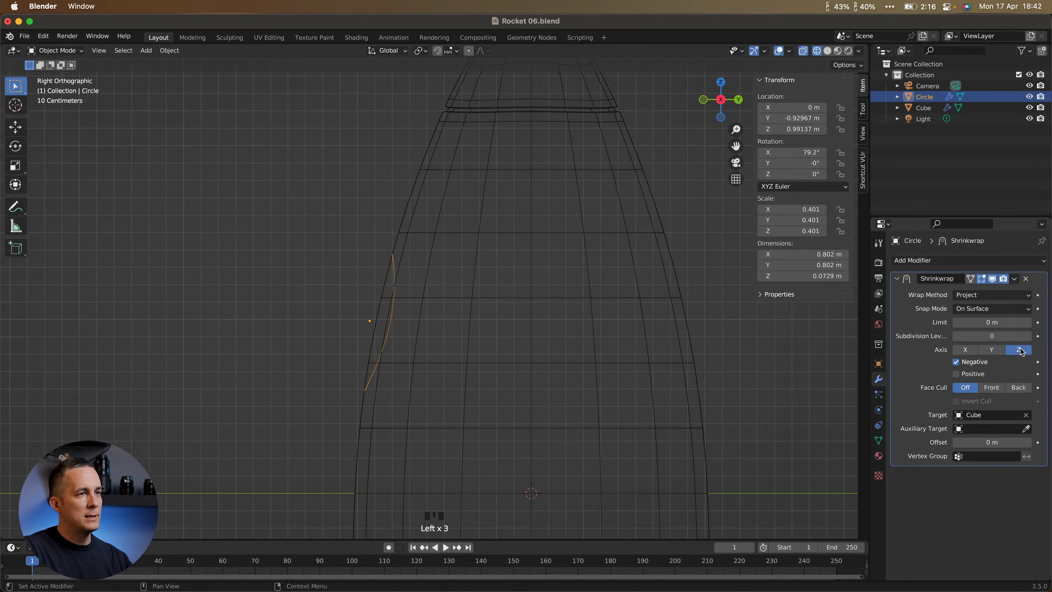
# Try the Y and X projection axes in place of Z, and restore the Z axis alone.
pyautogui.click(1009, 350)
pyautogui.click(992, 350)
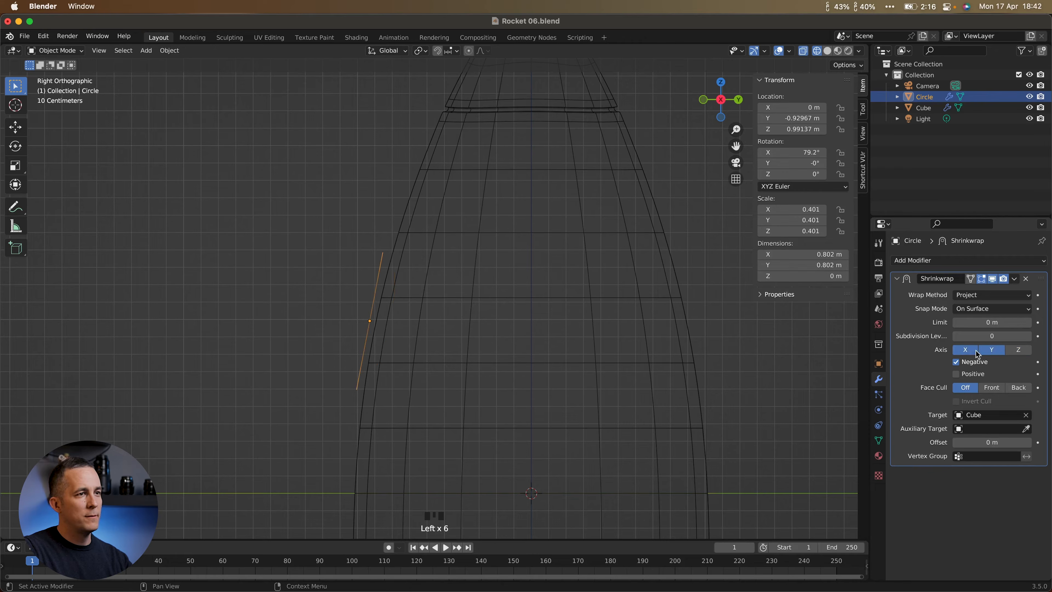
pyautogui.click(969, 351)
pyautogui.click(1005, 349)
# Apply the Shrinkwrap modifier to the circle.
pyautogui.moveTo(418, 330)
pyautogui.mouseDown(button='middle')
pyautogui.moveTo(538, 333)
pyautogui.moveTo(409, 333)
pyautogui.moveTo(421, 328)
pyautogui.mouseUp(button='middle')
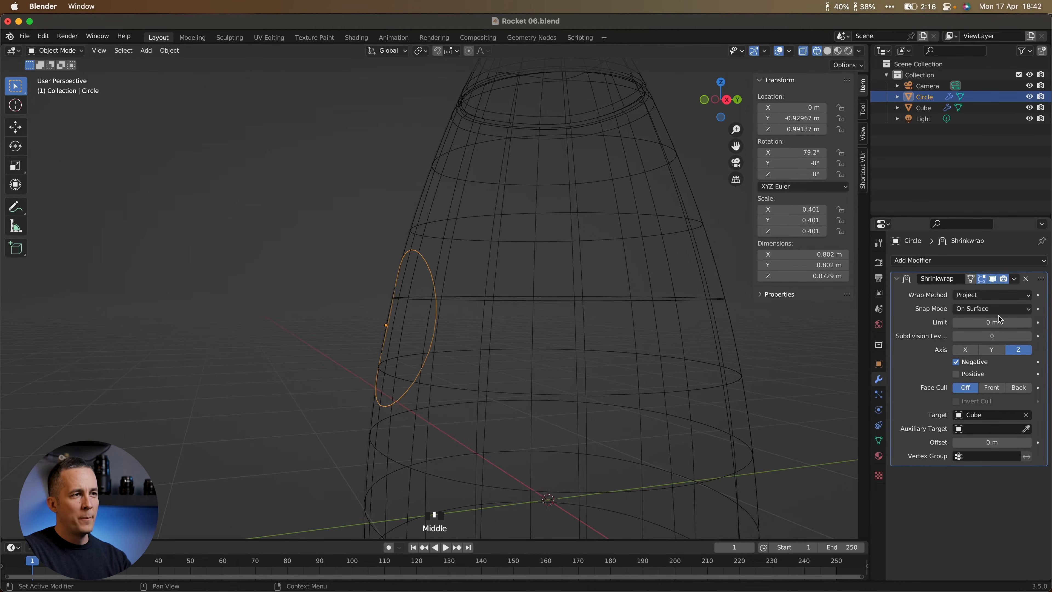
pyautogui.click(1014, 278)
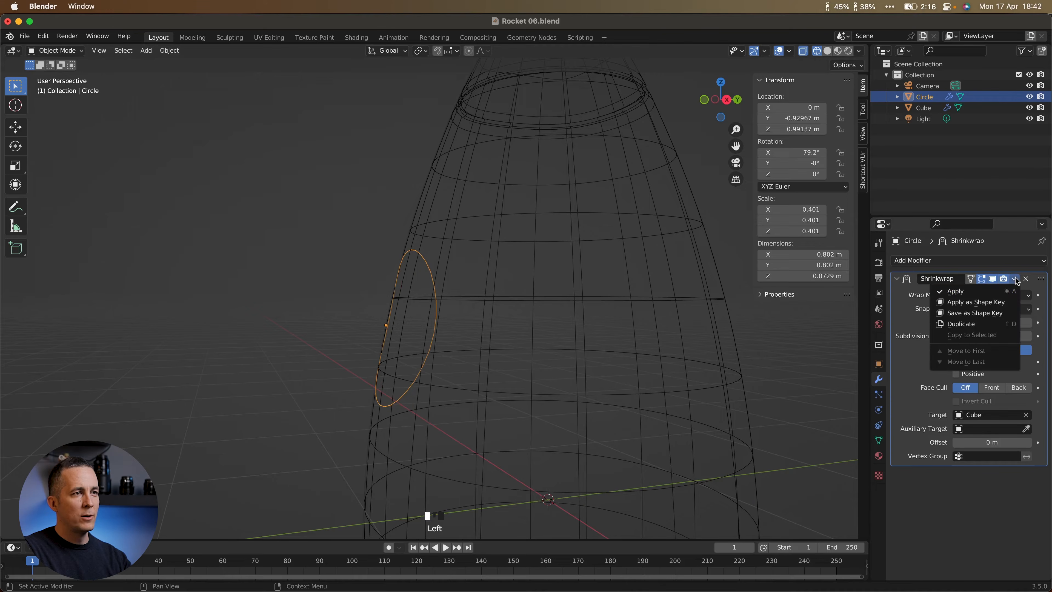
pyautogui.click(1014, 280)
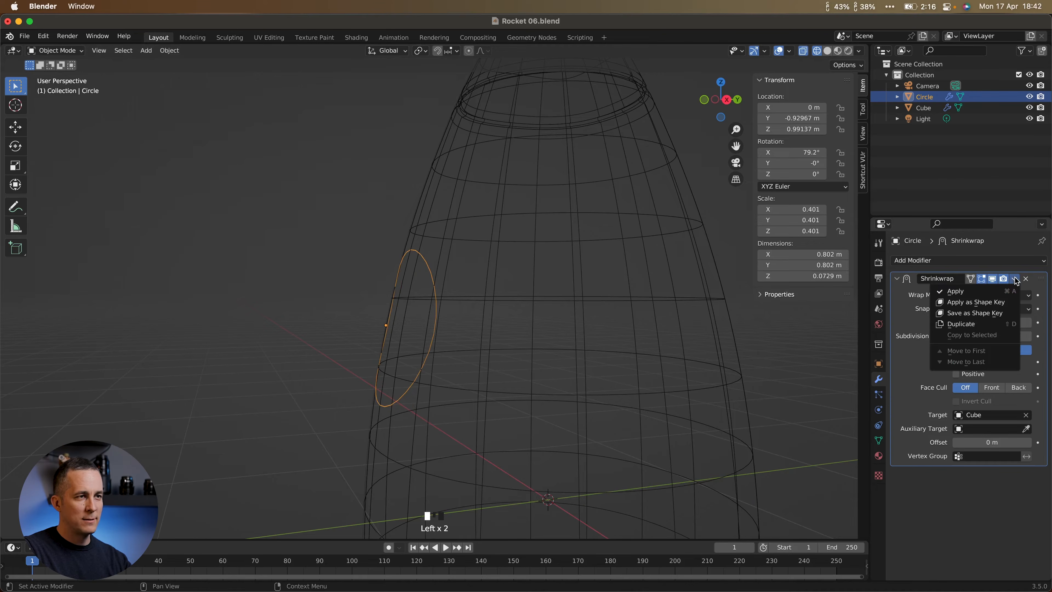
pyautogui.click(981, 292)
# In the front orthographic view, enter Edit Mode on the circle with vertex selection.
pyautogui.moveTo(485, 331); pyautogui.dragTo(400, 318, button='middle')
pyautogui.press('KP_1')
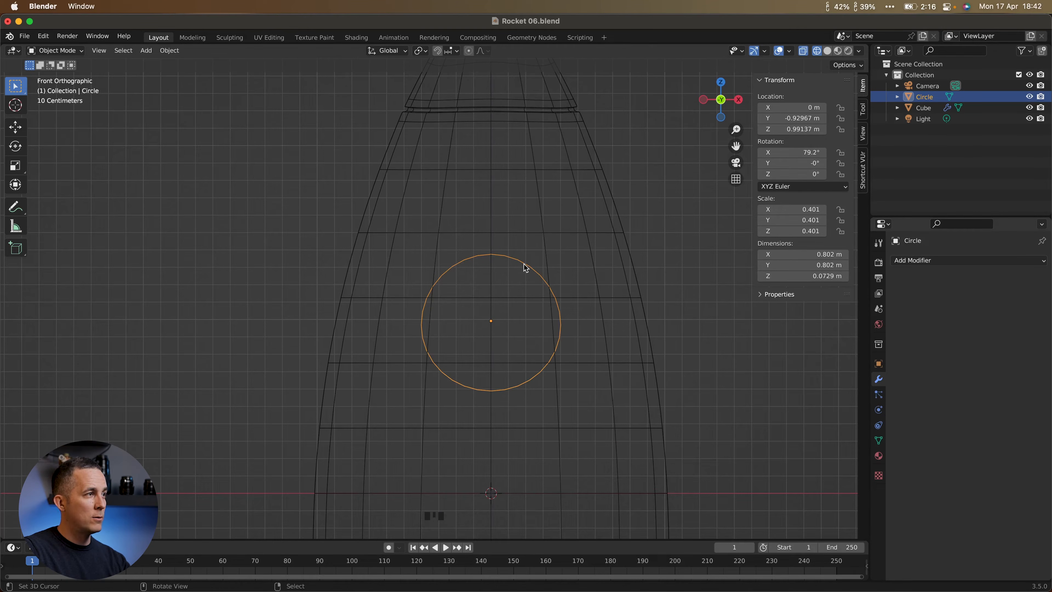
pyautogui.press('Tab')
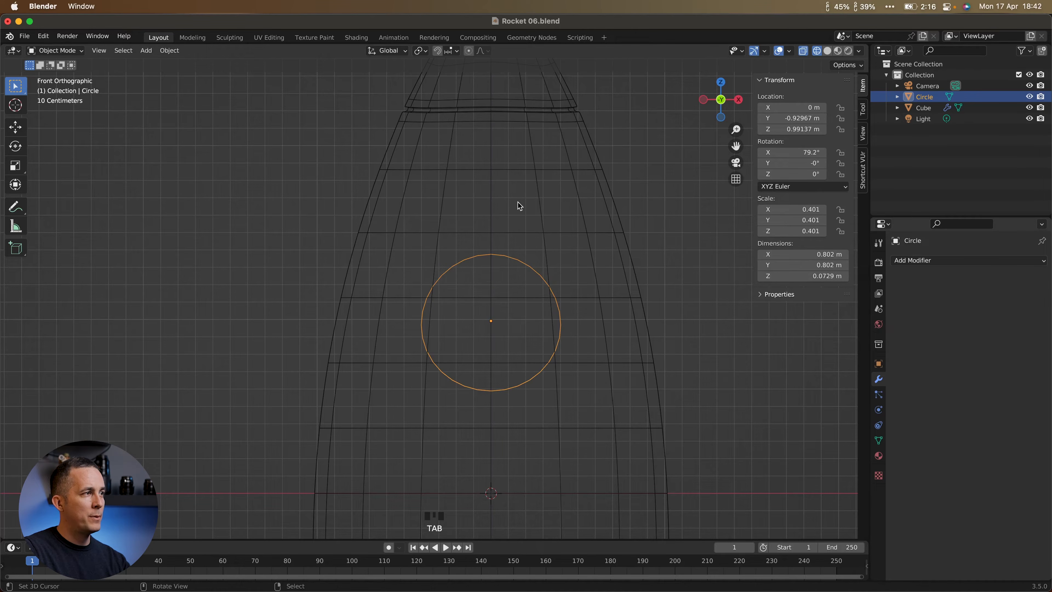
pyautogui.press('Tab')
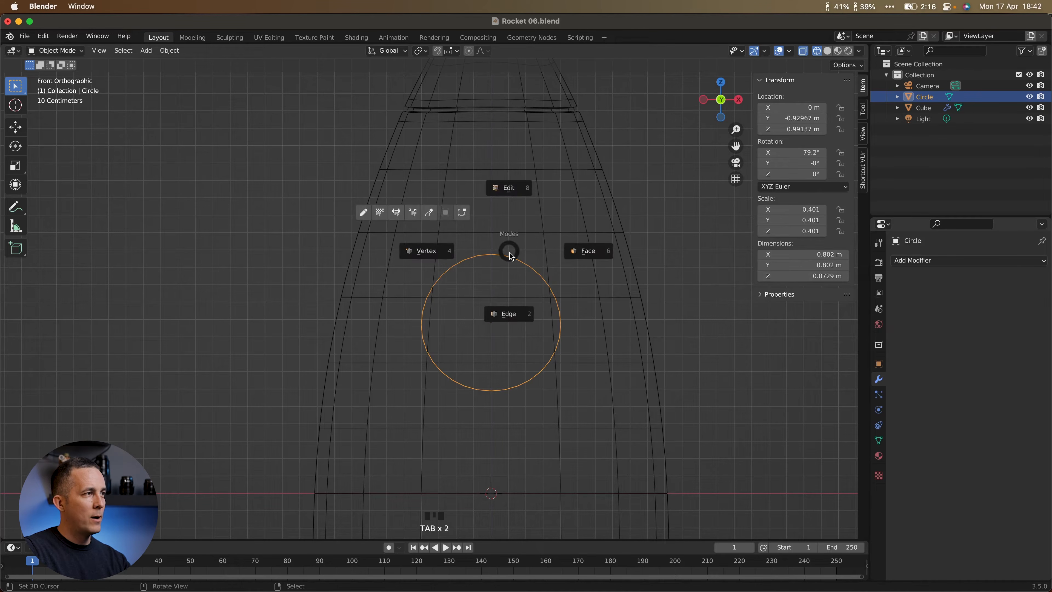
pyautogui.click(512, 188)
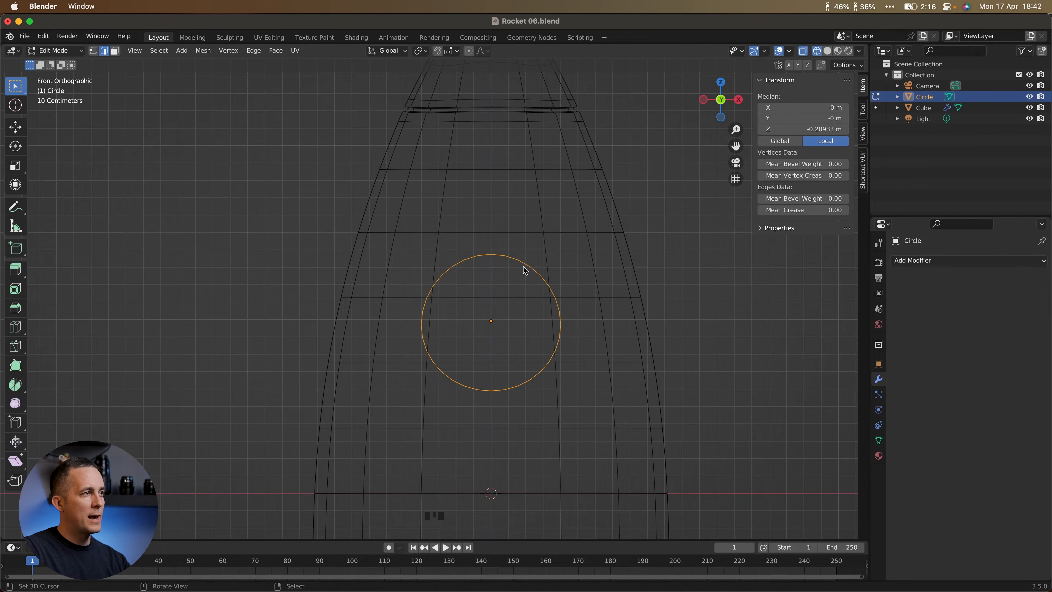
pyautogui.press('Tab')
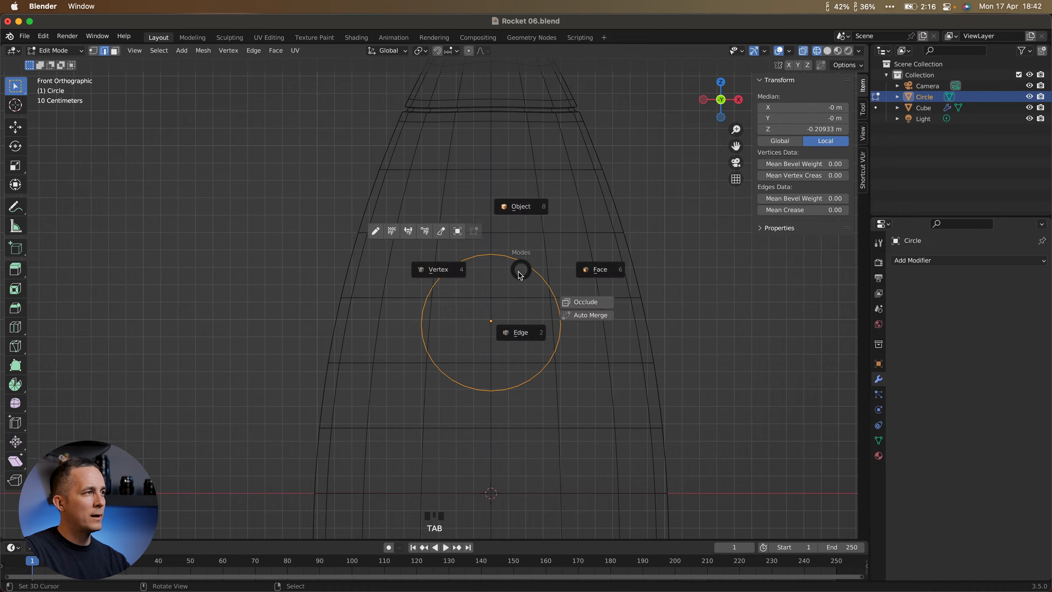
pyautogui.click(440, 277)
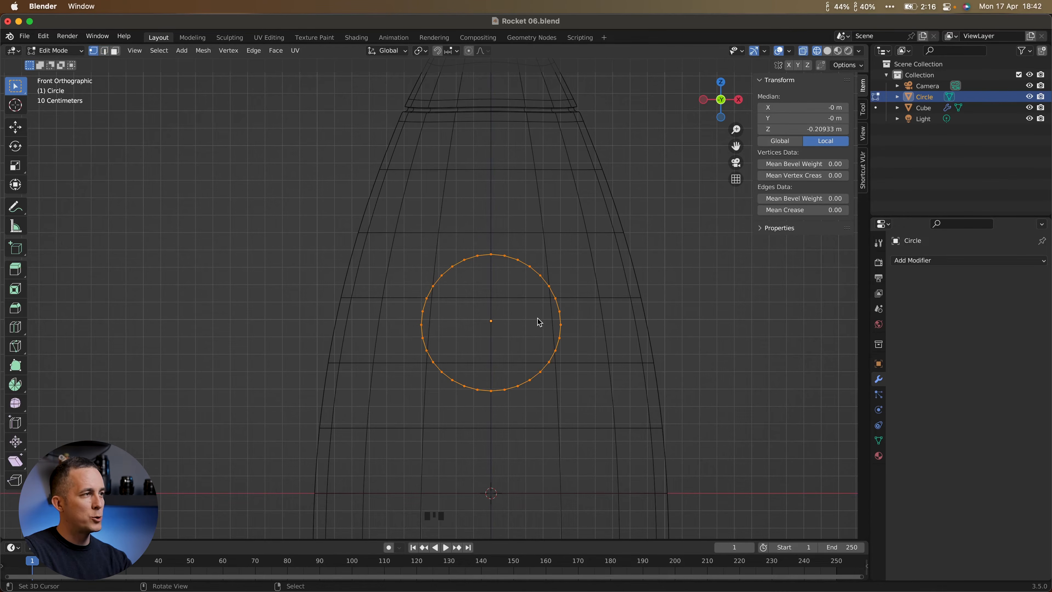
# Extrude the circle's vertices and scale them inward to about 0.81 to form a flat ring.
pyautogui.press('e')
pyautogui.press('s')
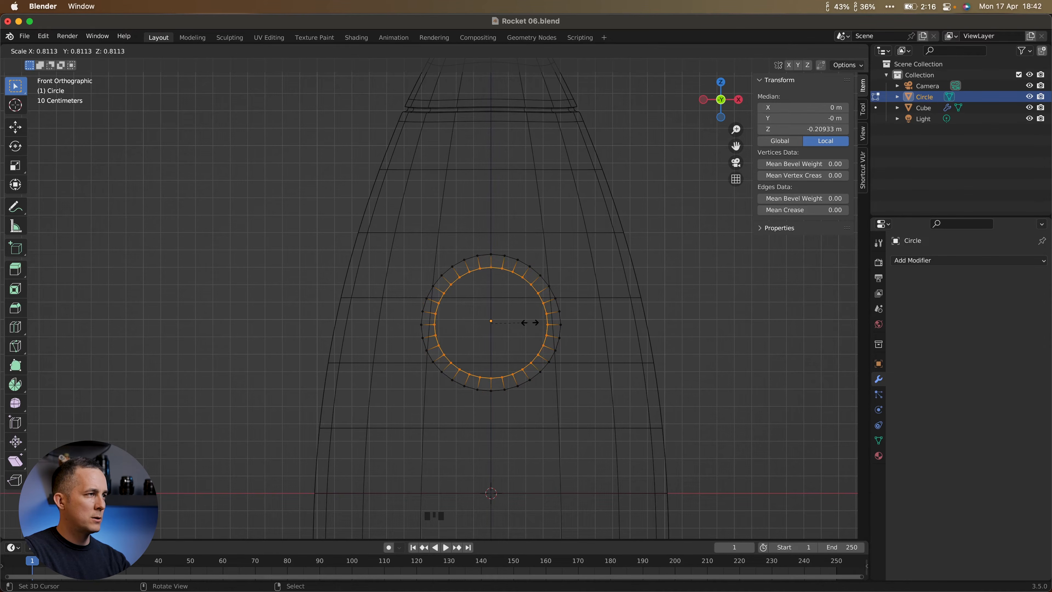
pyautogui.click(532, 326)
# In face selection mode, select the whole ring of faces and extrude it about 0.06 m outward from the hull.
pyautogui.moveTo(531, 326)
pyautogui.mouseDown(button='middle')
pyautogui.moveTo(453, 324)
pyautogui.moveTo(534, 323)
pyautogui.mouseUp(button='middle')
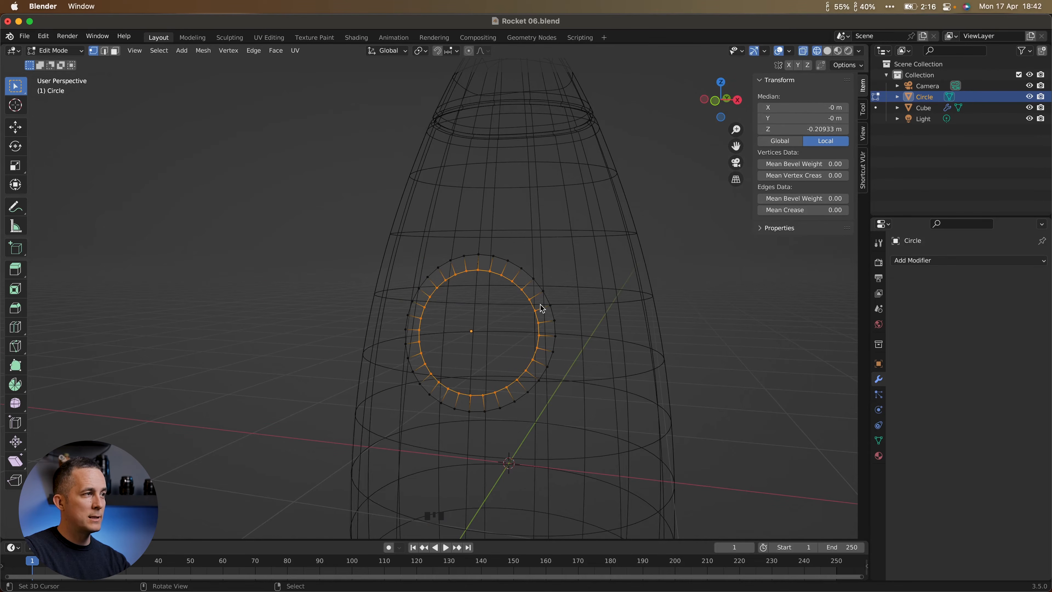
pyautogui.hotkey('ctrl', 'Tab')
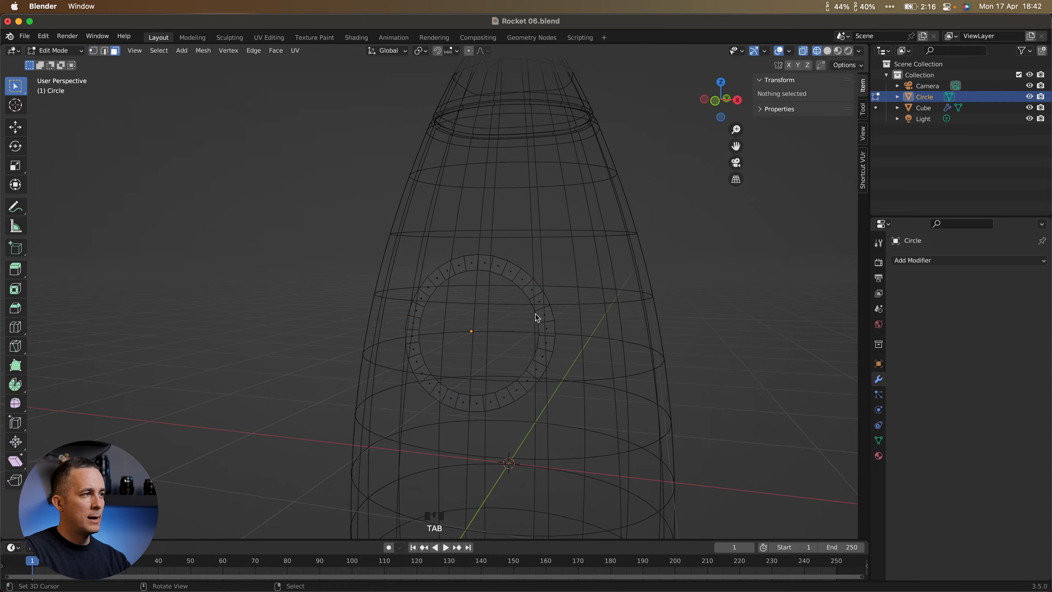
pyautogui.keyDown('alt'); pyautogui.rightClick(543, 320); pyautogui.keyUp('alt')
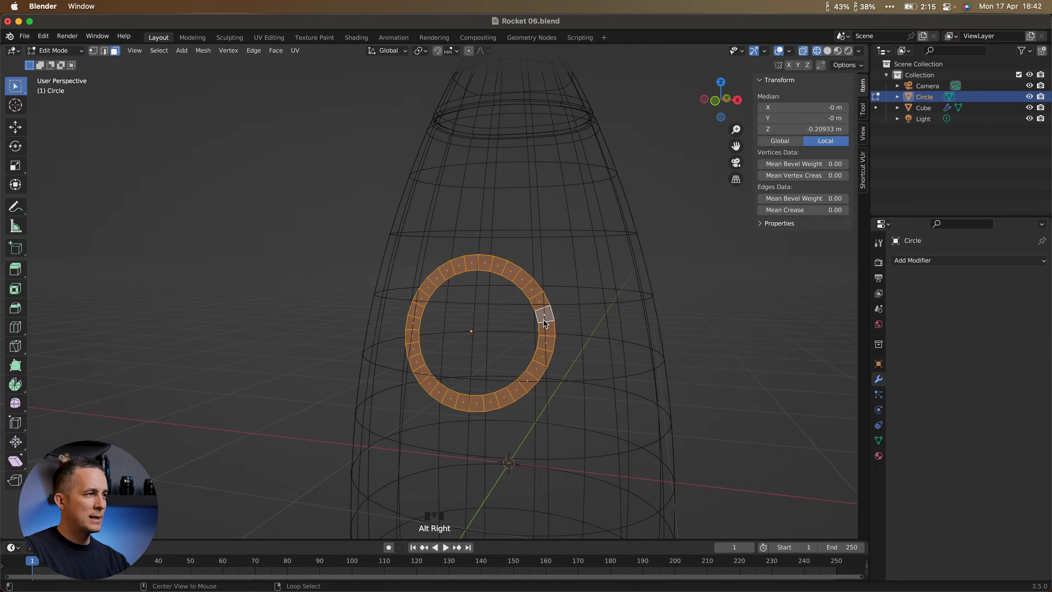
pyautogui.scroll(2, 511, 317)
pyautogui.moveTo(547, 322); pyautogui.dragTo(473, 330, button='middle')
pyautogui.press('e')
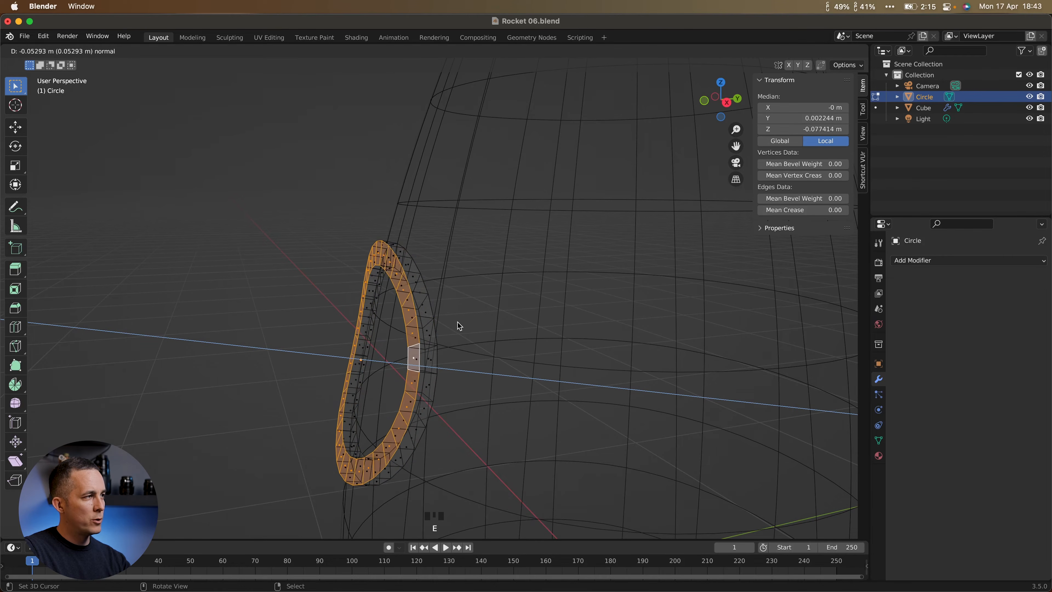
pyautogui.click(455, 322)
# Return to Object Mode with solid shading and inspect the window frame on the rocket.
pyautogui.moveTo(455, 323); pyautogui.dragTo(512, 324, button='middle')
pyautogui.press('Tab')
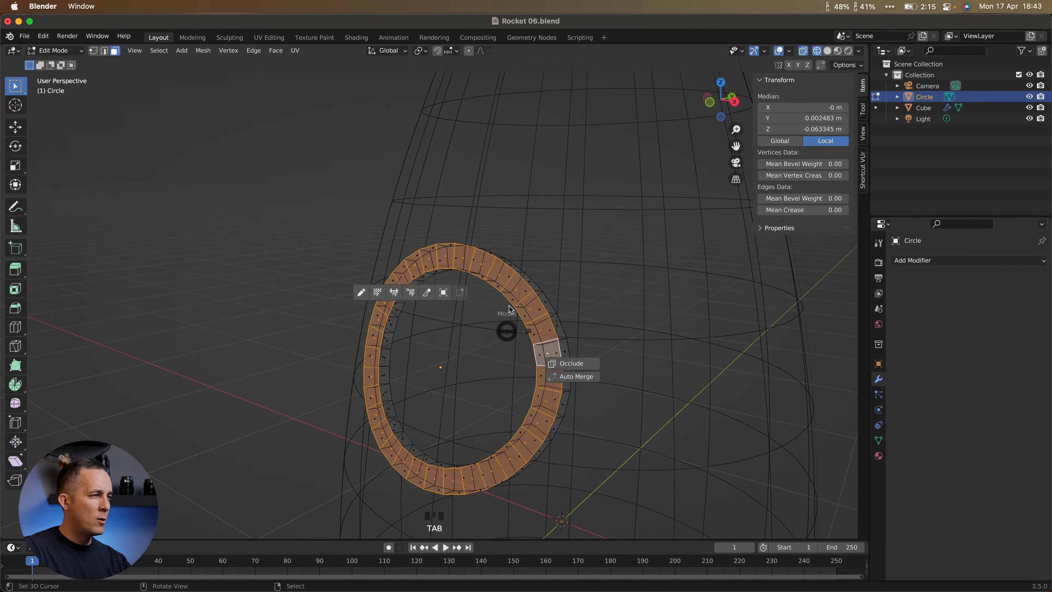
pyautogui.scroll(-2, 522, 271)
pyautogui.hotkey('shift', 'z')
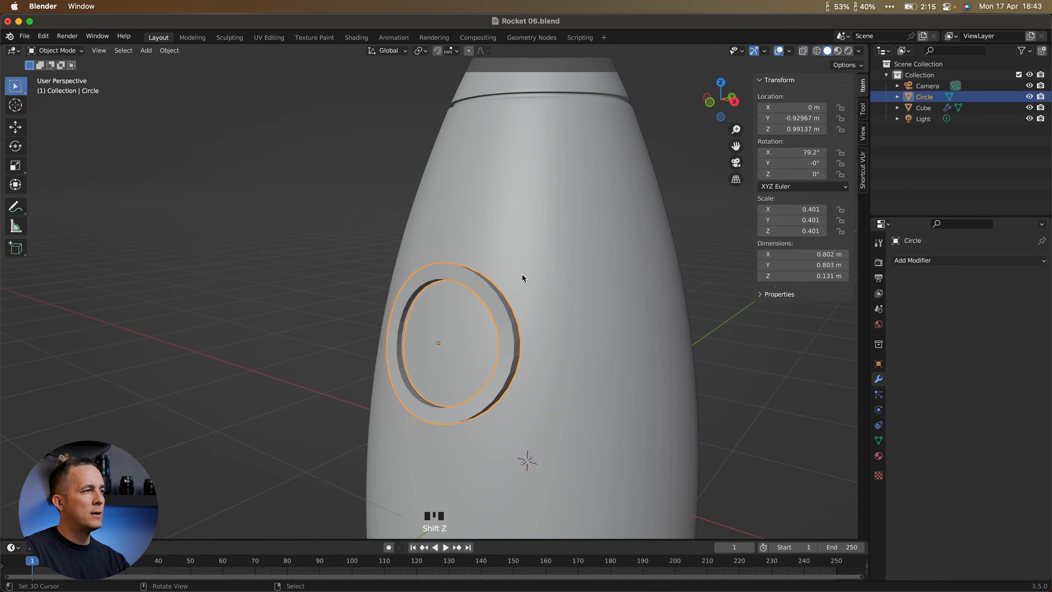
pyautogui.moveTo(527, 275)
pyautogui.mouseDown(button='middle')
pyautogui.moveTo(554, 284)
pyautogui.moveTo(529, 298)
pyautogui.moveTo(609, 289)
pyautogui.moveTo(406, 305)
pyautogui.moveTo(552, 301)
pyautogui.mouseUp(button='middle')
pyautogui.scroll(2, 532, 293)
pyautogui.scroll(2, 406, 306)
pyautogui.scroll(-1, 406, 306)
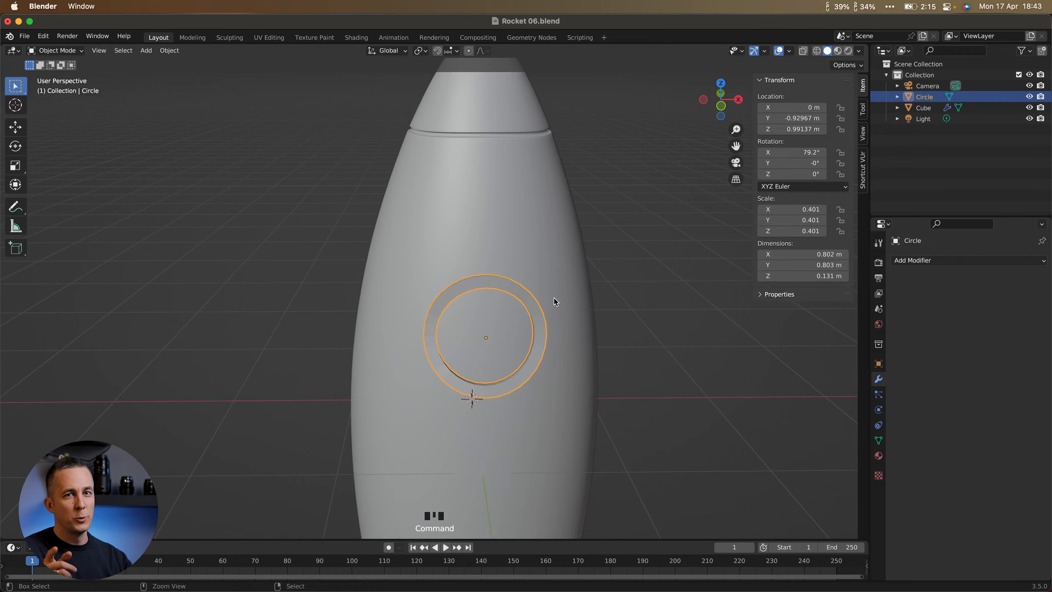
# Add a level 2 Subdivision Surface modifier to the window frame and check its smoothness up close.
pyautogui.press('super+1')
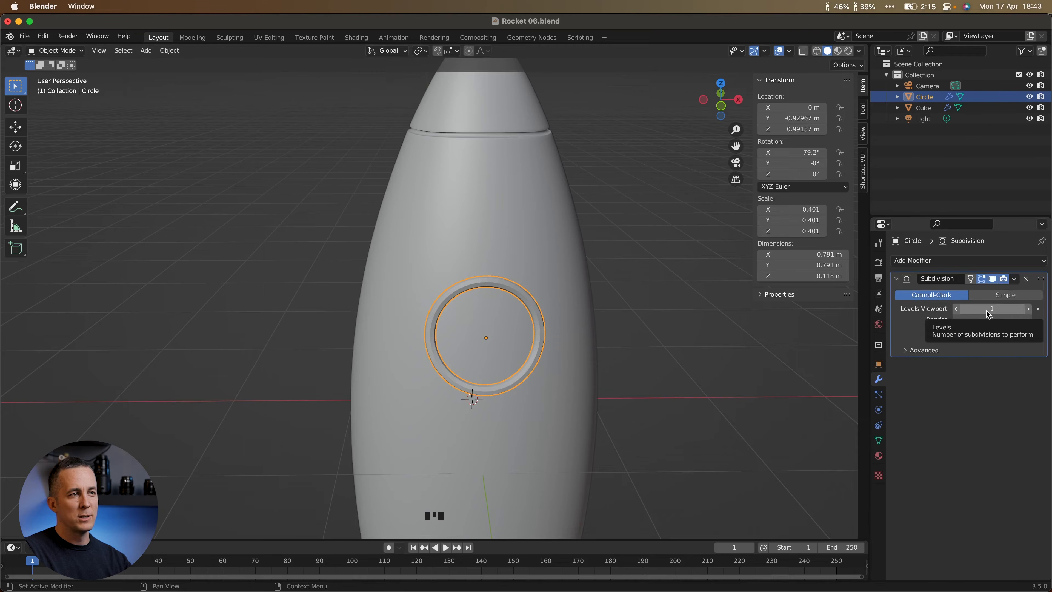
pyautogui.press('super+z')
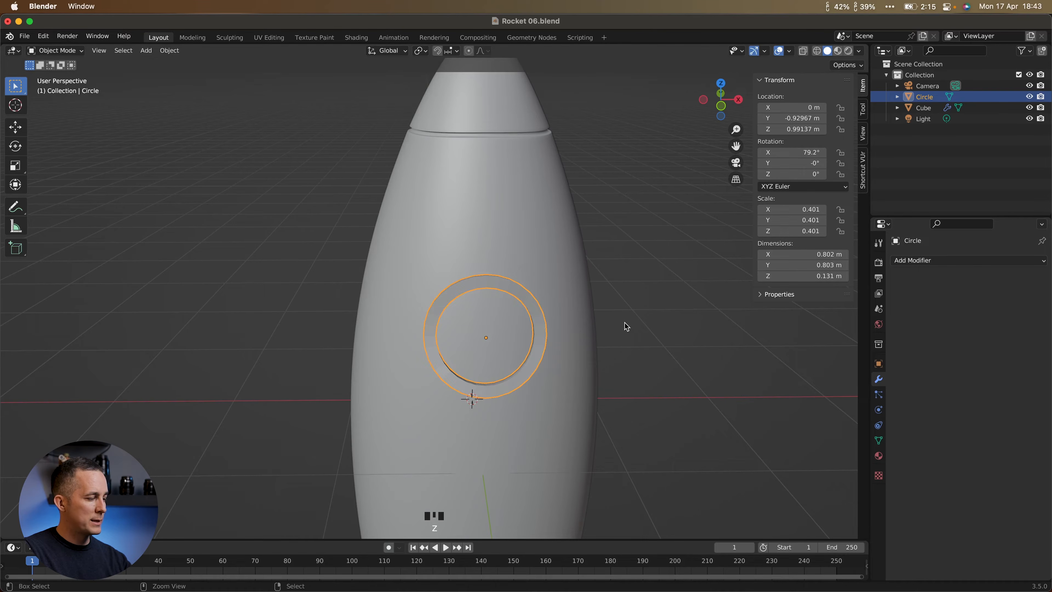
pyautogui.press('super+2')
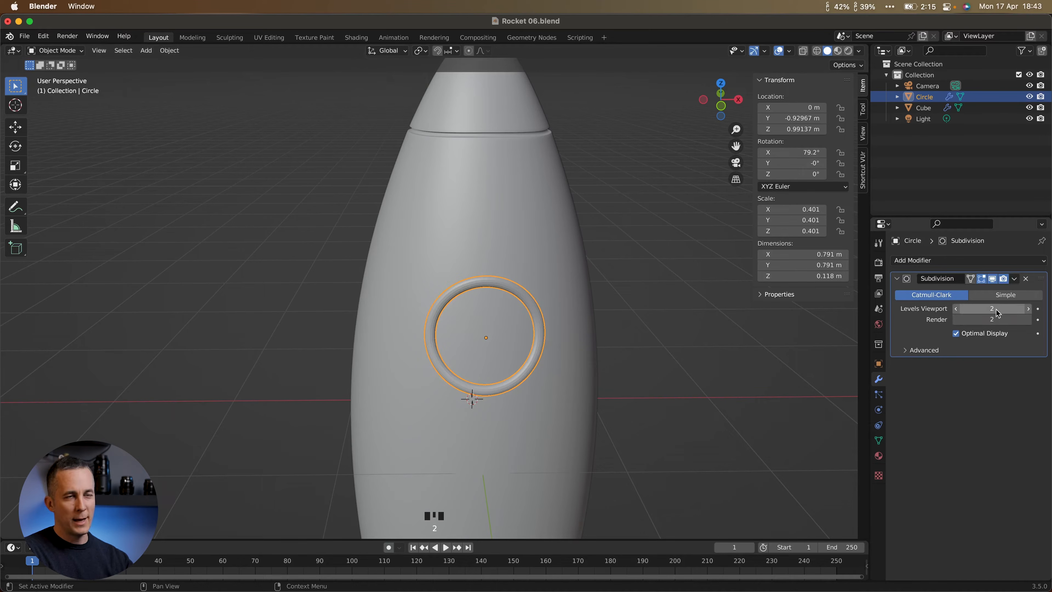
pyautogui.moveTo(669, 300); pyautogui.dragTo(578, 309, button='middle')
pyautogui.scroll(4, 435, 329)
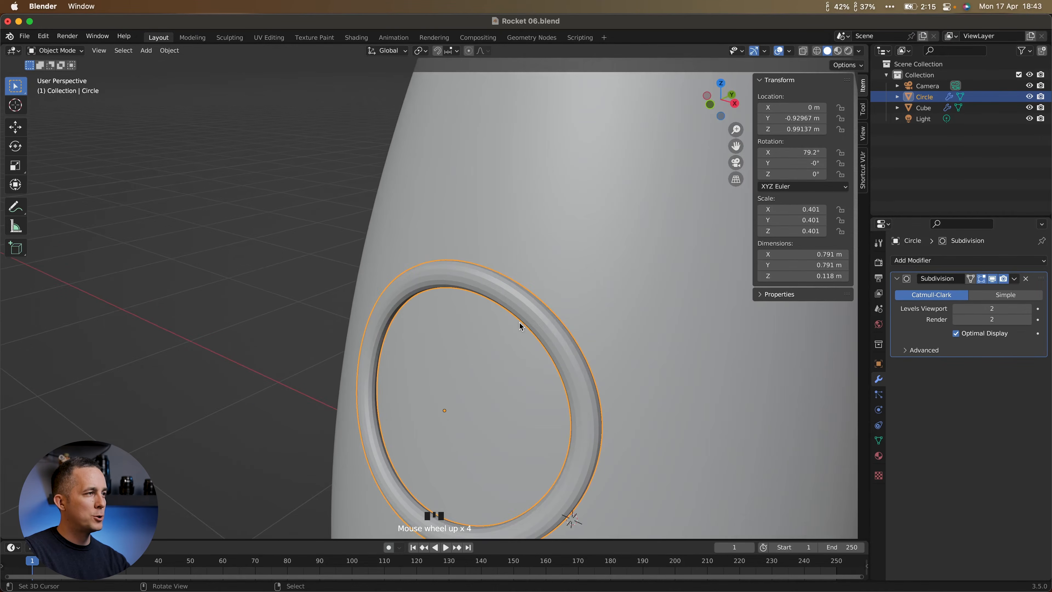
# Apply Shade Auto Smooth to the window frame and examine its shading from several angles.
pyautogui.press('w')
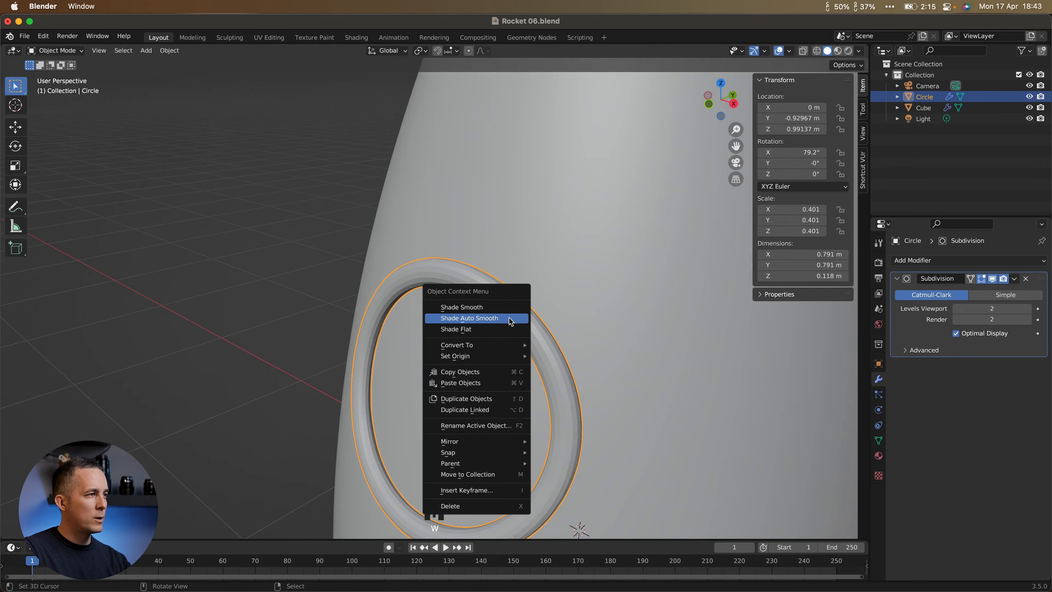
pyautogui.click(470, 317)
pyautogui.moveTo(472, 322); pyautogui.dragTo(564, 319, button='middle')
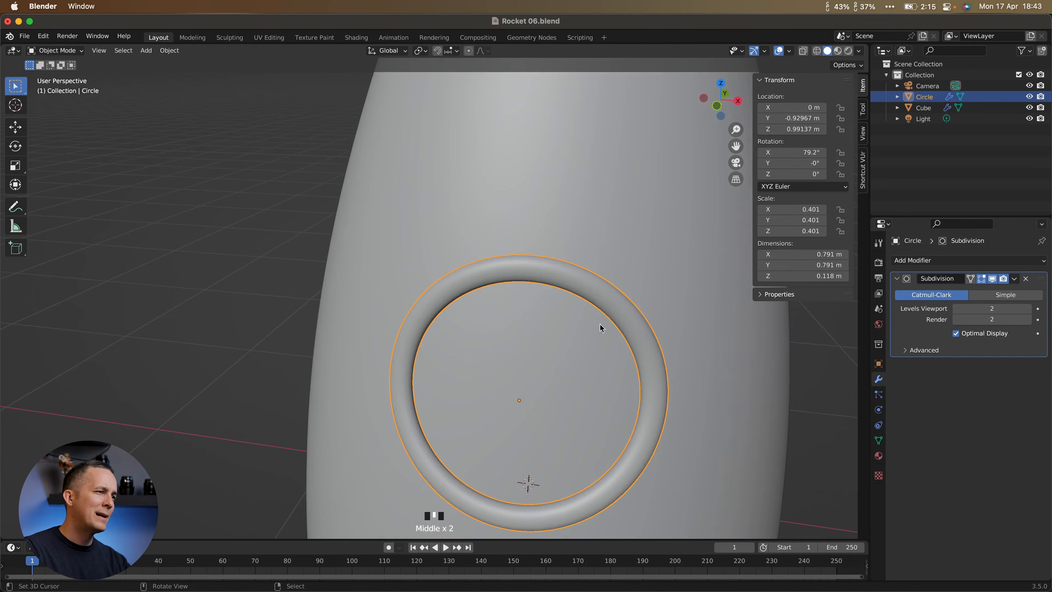
pyautogui.moveTo(497, 279); pyautogui.dragTo(510, 379, button='middle')
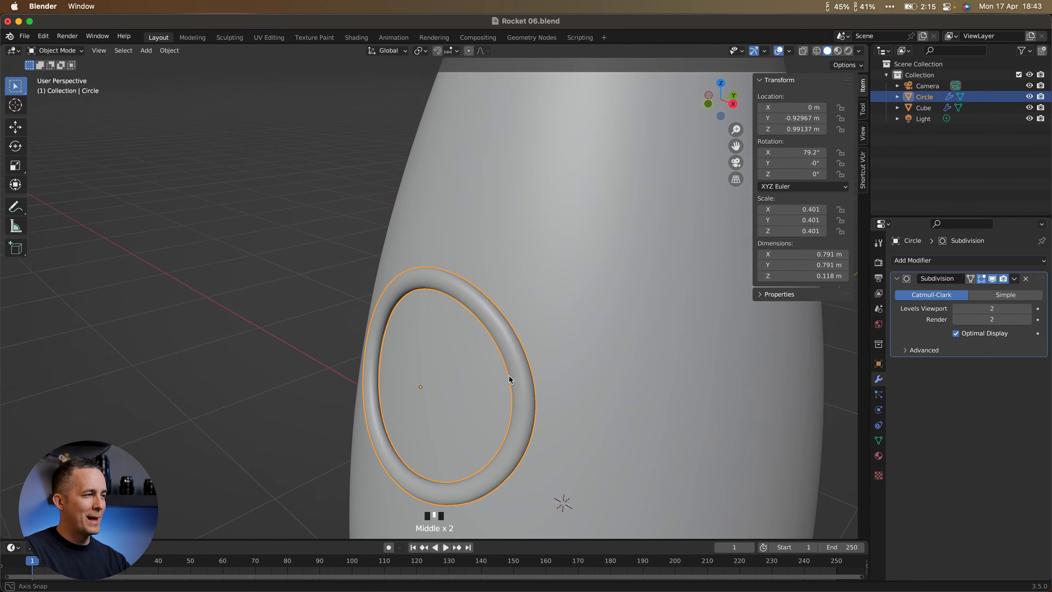
pyautogui.scroll(2, 511, 379)
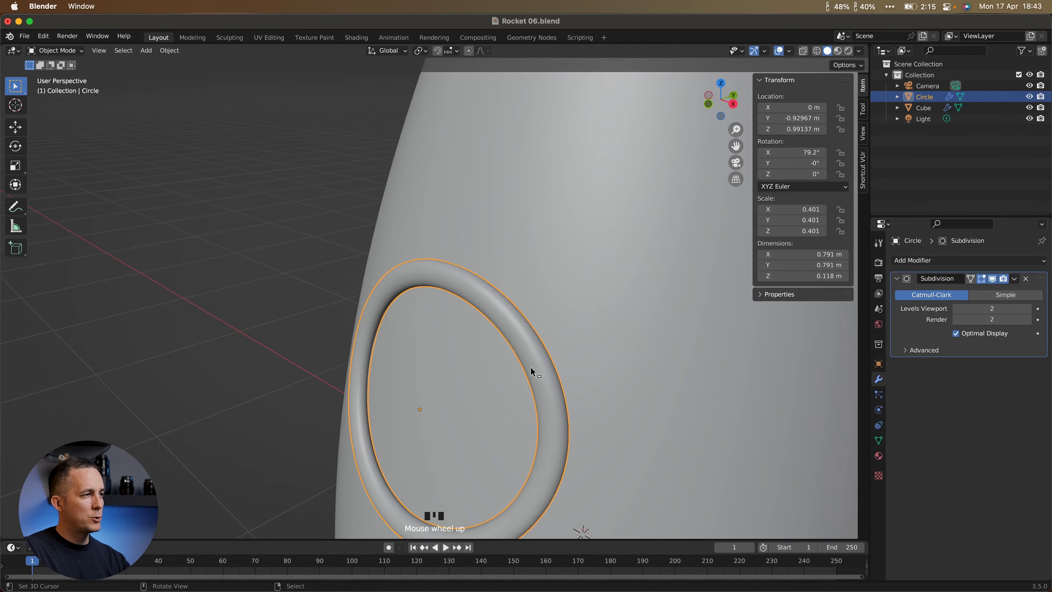
# In Edit Mode, add a loop cut around the frame's outer side wall and slide it close to the hull.
pyautogui.press('Tab')
pyautogui.moveTo(562, 373); pyautogui.dragTo(461, 367, button='middle')
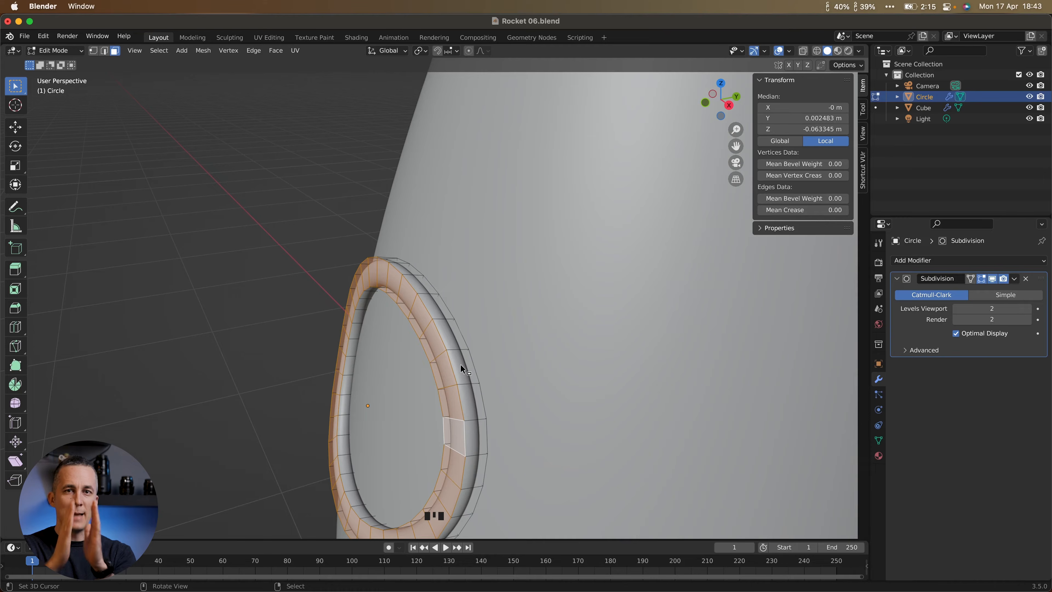
pyautogui.moveTo(460, 364); pyautogui.dragTo(423, 355, button='middle')
pyautogui.press('super')
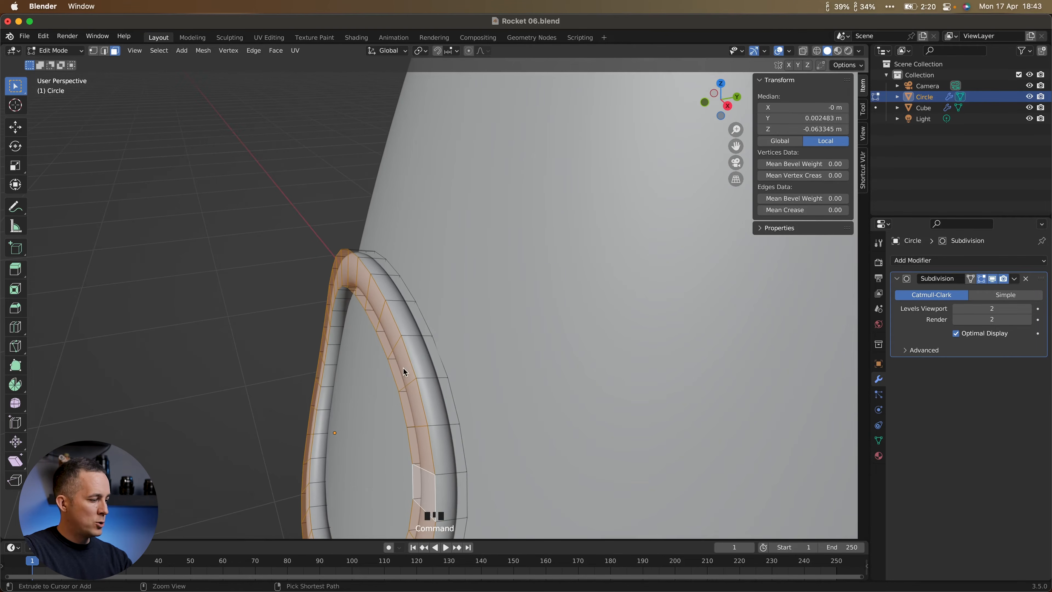
pyautogui.press('super+r')
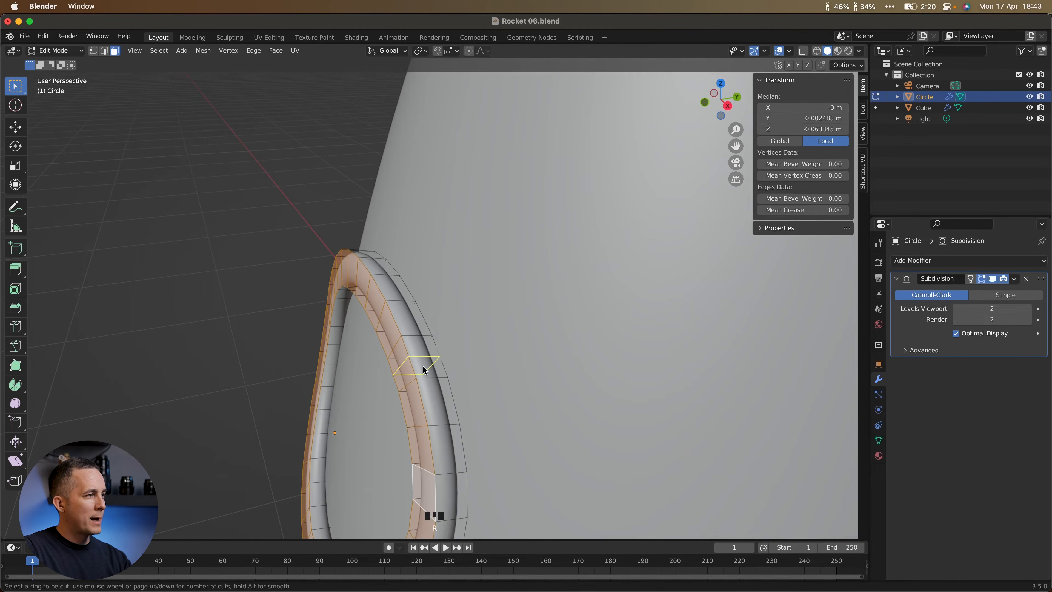
pyautogui.click(414, 339)
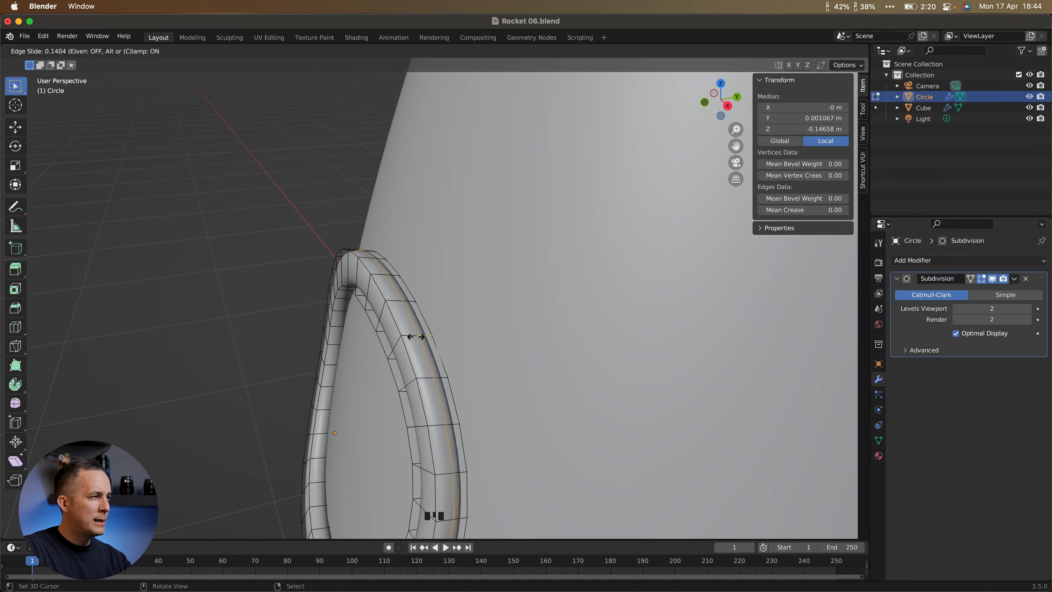
pyautogui.click(440, 341)
pyautogui.moveTo(440, 343); pyautogui.dragTo(394, 304, button='middle')
pyautogui.moveTo(331, 399); pyautogui.dragTo(551, 342, button='middle')
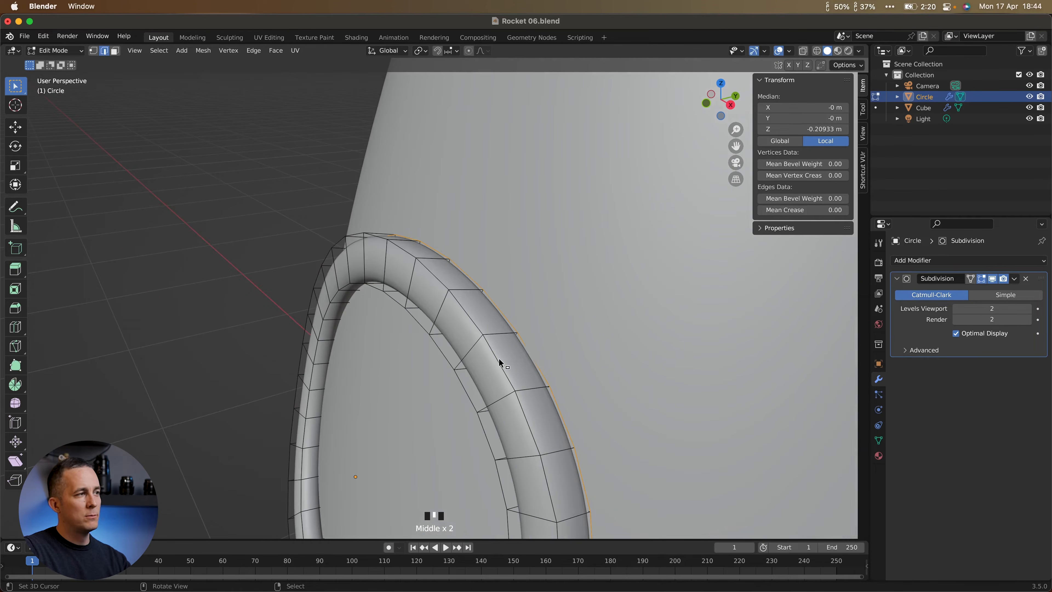
# Select the outer front edge loop of the frame and bevel it narrowly to sharpen that edge.
pyautogui.press('Tab')
pyautogui.click(491, 419)
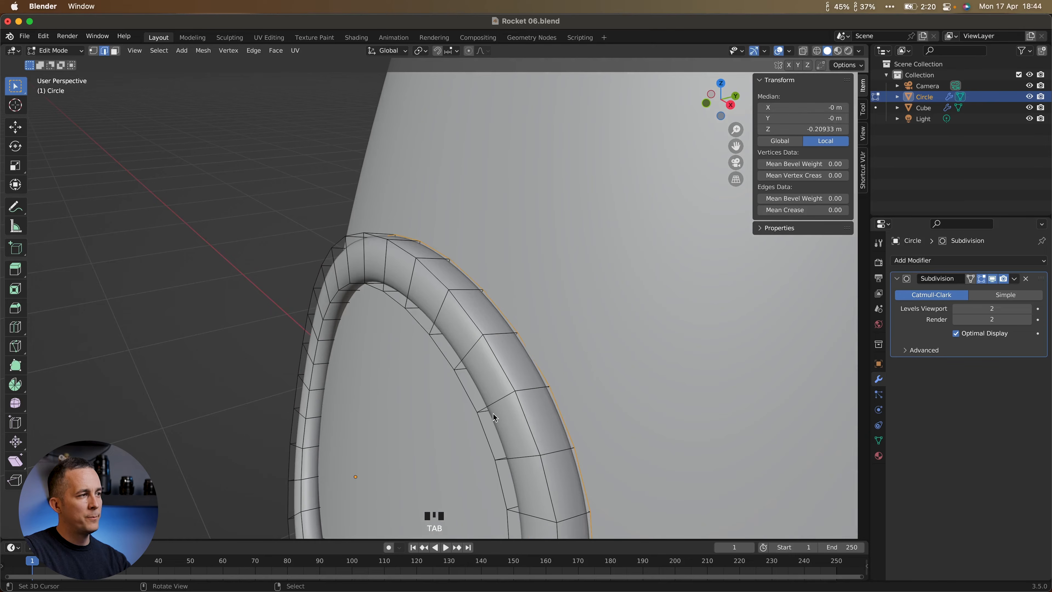
pyautogui.keyDown('alt'); pyautogui.click(505, 371); pyautogui.keyUp('alt')
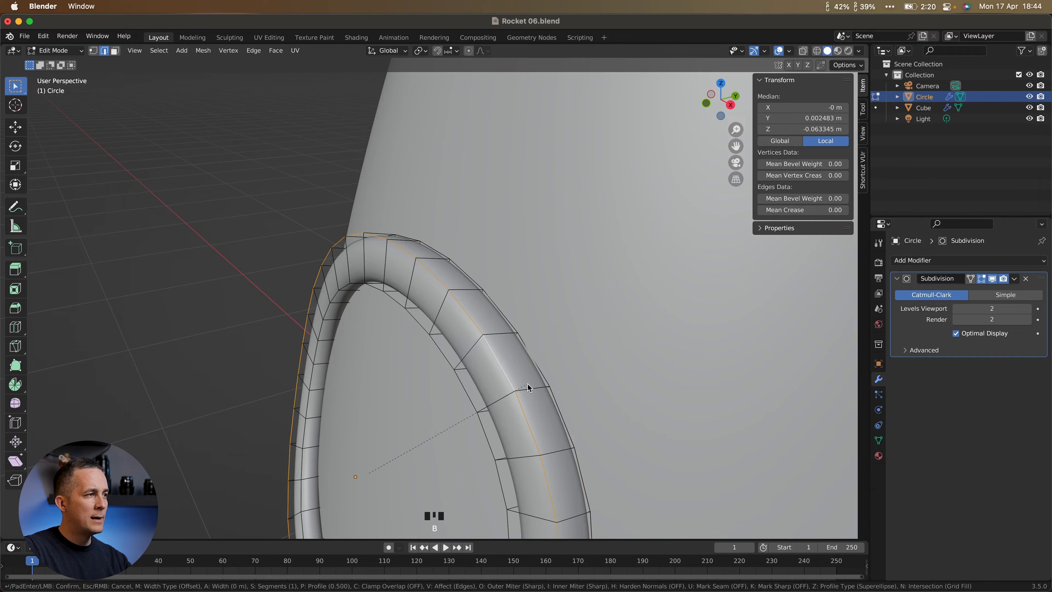
pyautogui.press('super+b')
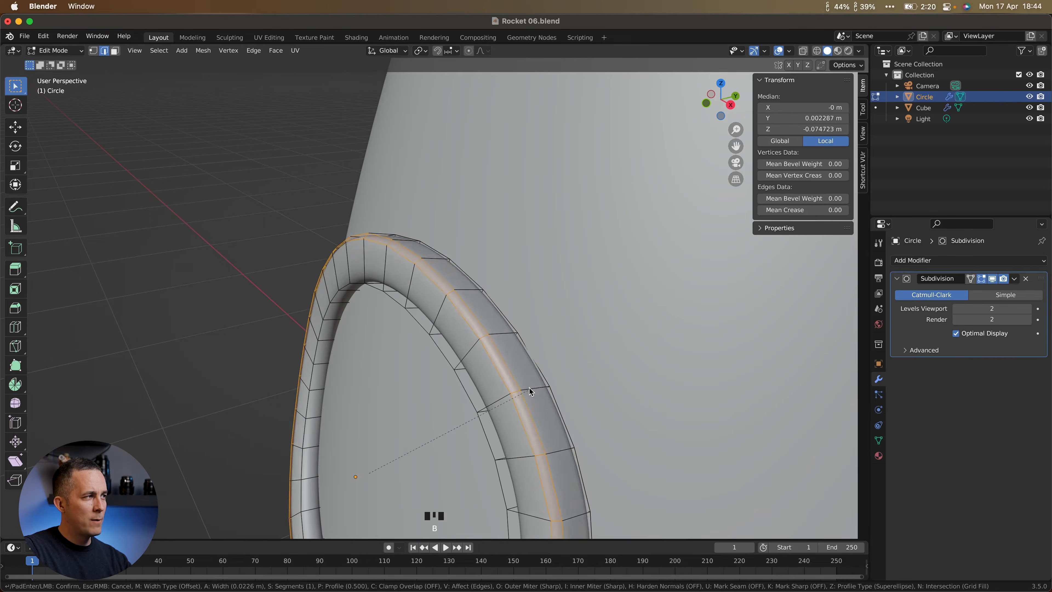
pyautogui.scroll(1, 530, 389)
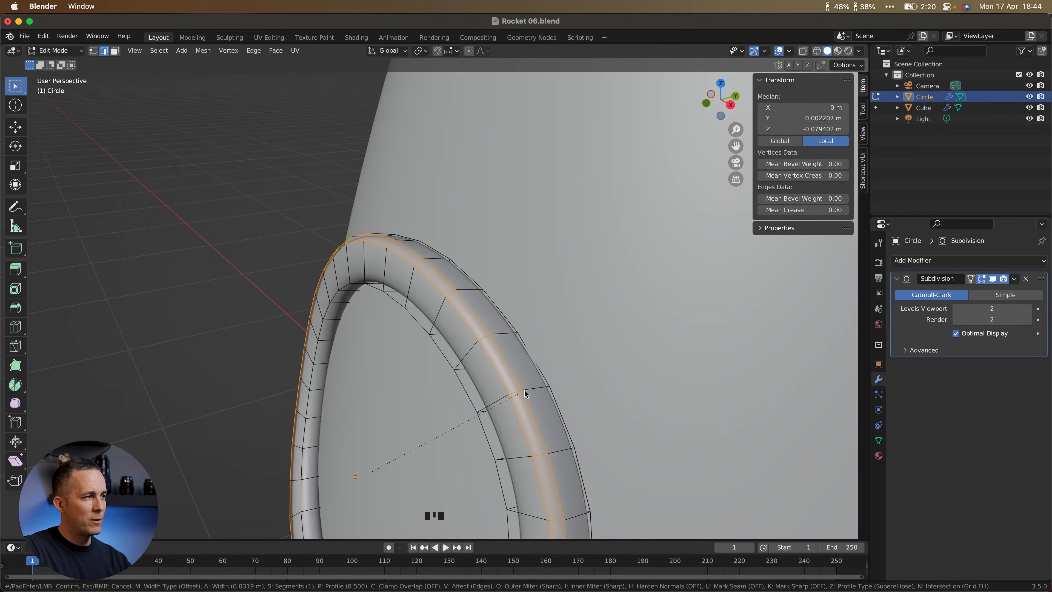
pyautogui.scroll(1, 524, 389)
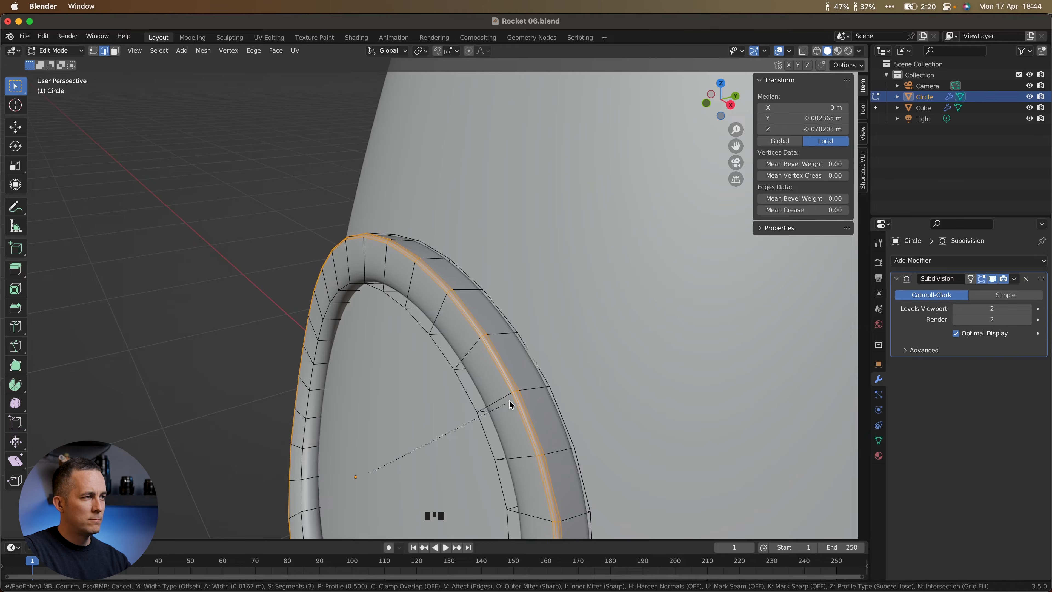
pyautogui.click(526, 397)
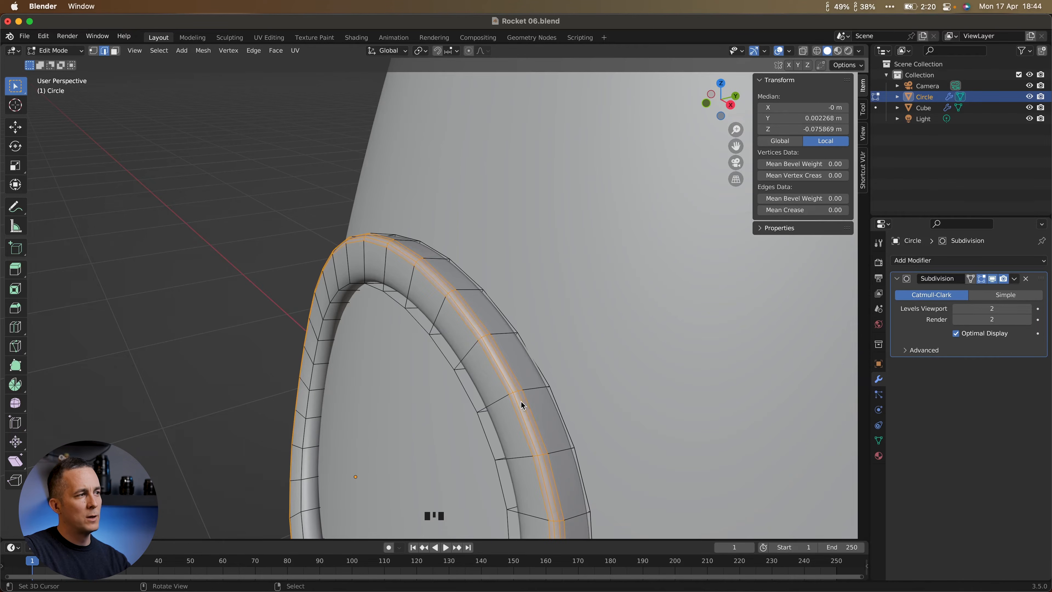
# Bevel the frame's inner front edge loop with one segment and a width of about 0.008 m.
pyautogui.scroll(4, 534, 399)
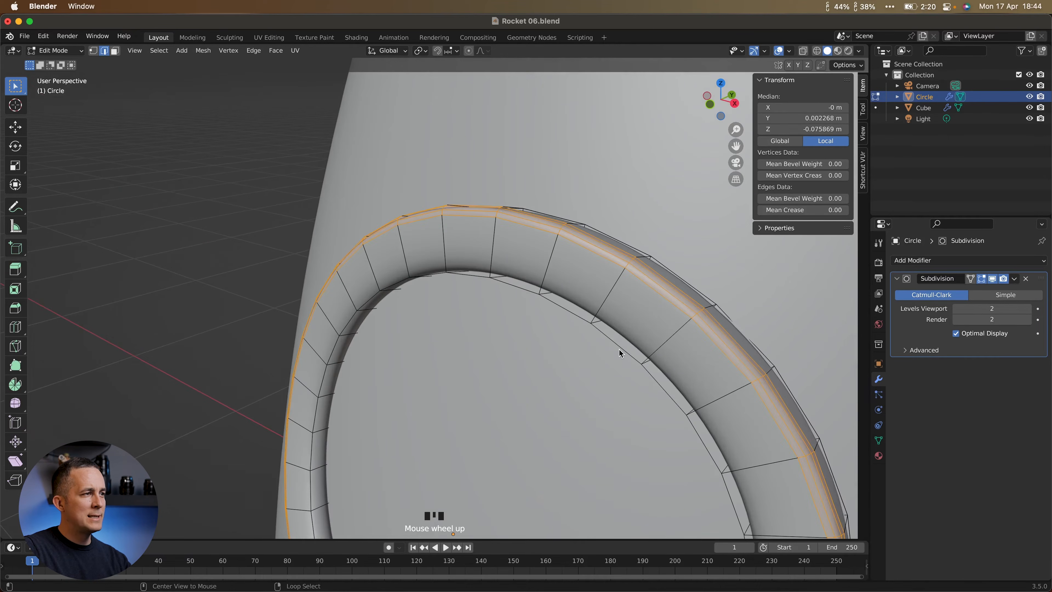
pyautogui.keyDown('alt'); pyautogui.click(619, 349); pyautogui.keyUp('alt')
pyautogui.keyDown('shift'); pyautogui.moveTo(619, 349); pyautogui.dragTo(444, 323, button='middle'); pyautogui.keyUp('shift')
pyautogui.press('super+b')
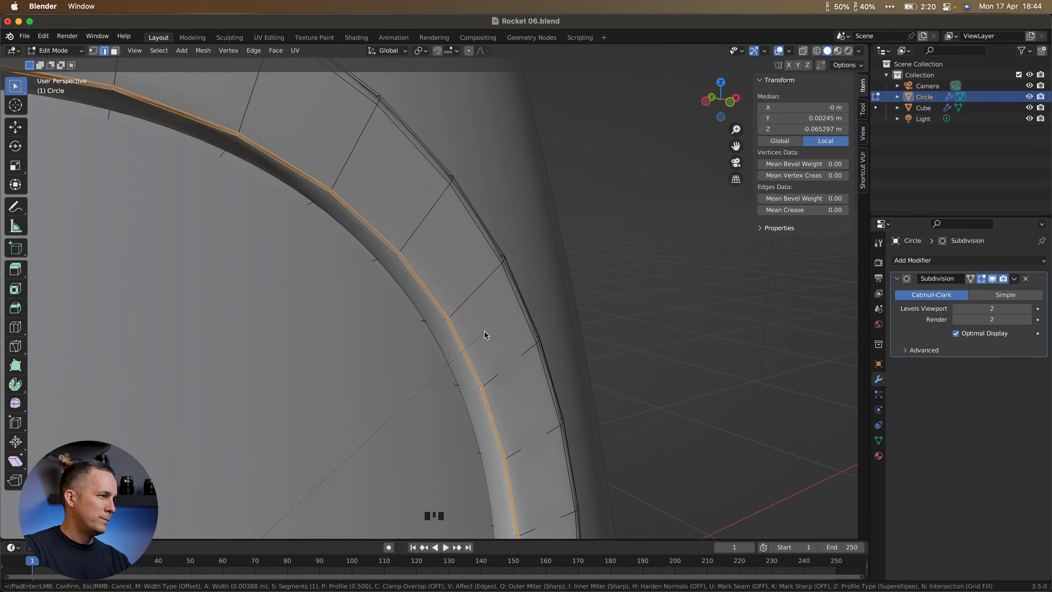
pyautogui.scroll(1, 488, 335)
pyautogui.scroll(-1, 487, 335)
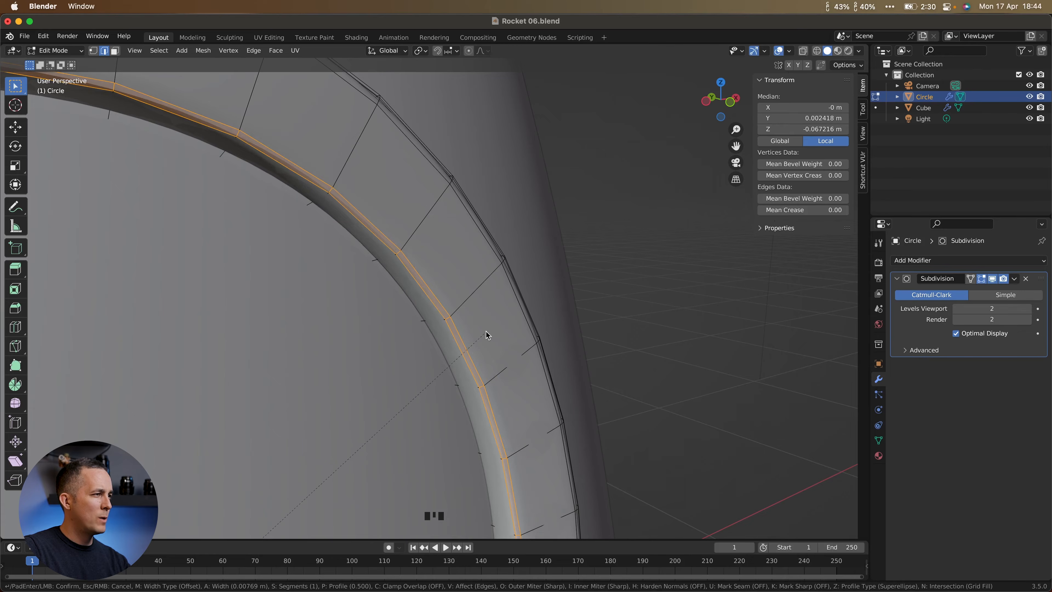
pyautogui.click(487, 335)
pyautogui.scroll(-4, 487, 336)
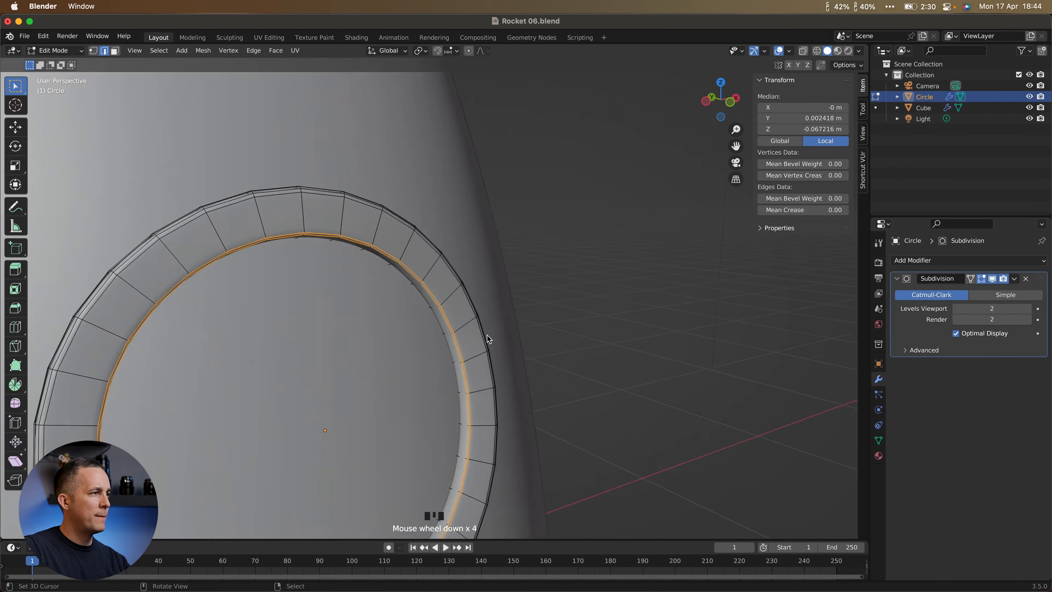
# Return to Object Mode and inspect the sharpened window frame on the hull and isolated in local view.
pyautogui.keyDown('shift'); pyautogui.moveTo(448, 348); pyautogui.dragTo(536, 322, button='middle'); pyautogui.keyUp('shift')
pyautogui.scroll(-2, 535, 323)
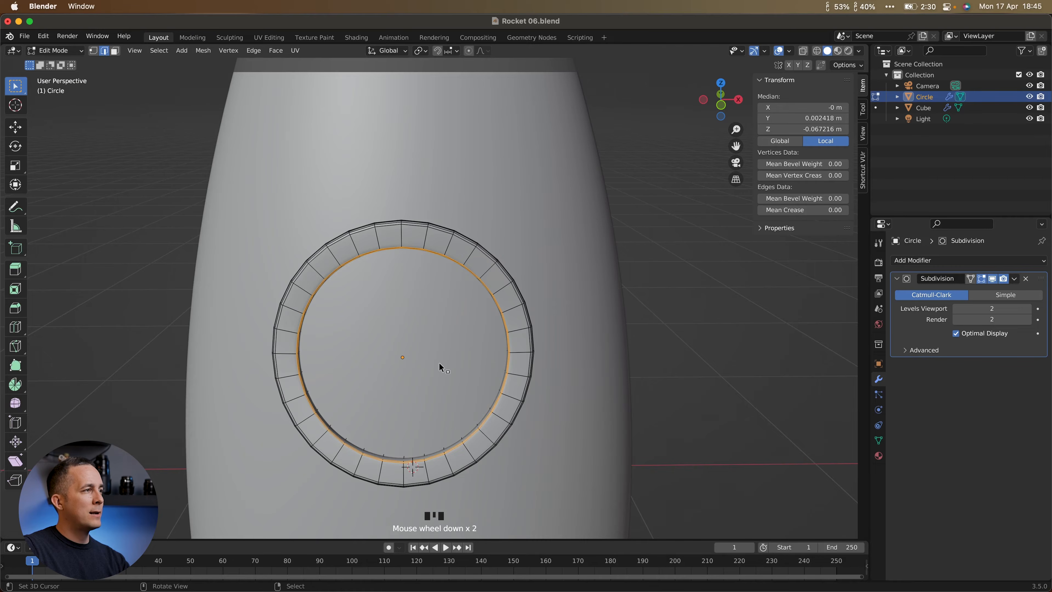
pyautogui.press('Tab')
pyautogui.moveTo(436, 300); pyautogui.dragTo(425, 322, button='middle')
pyautogui.click(488, 318)
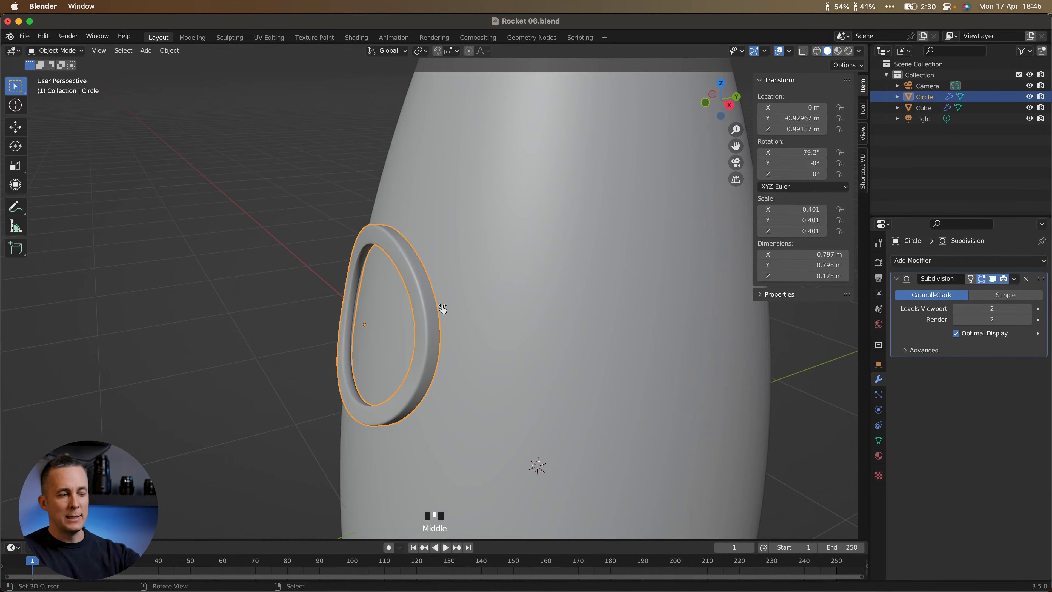
pyautogui.moveTo(441, 306); pyautogui.dragTo(453, 306, button='middle')
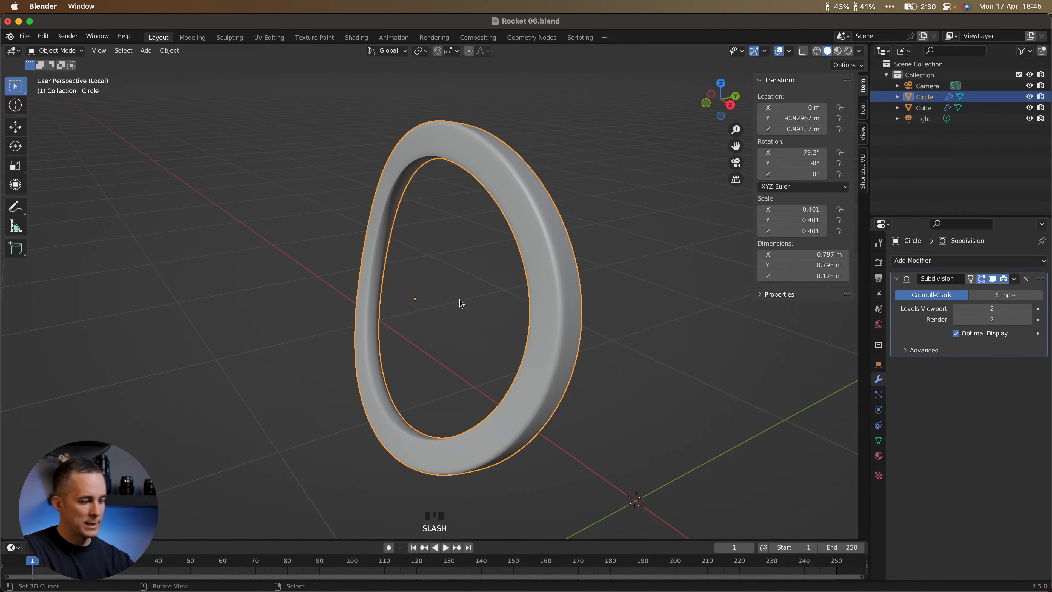
pyautogui.moveTo(469, 305); pyautogui.dragTo(547, 299, button='middle')
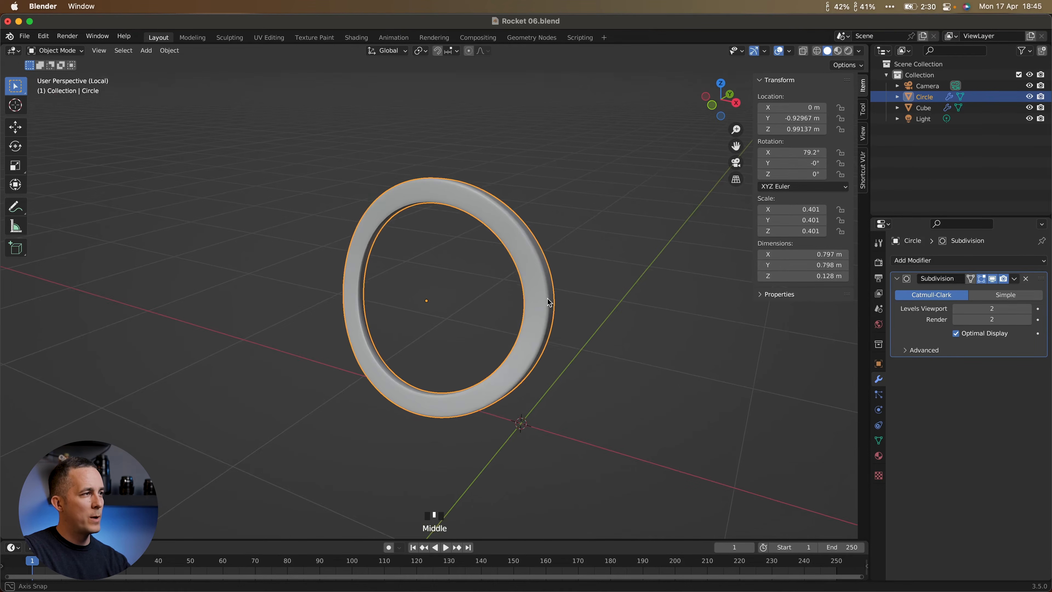
pyautogui.press('/')
pyautogui.moveTo(490, 314)
pyautogui.mouseDown(button='middle')
pyautogui.moveTo(461, 324)
pyautogui.moveTo(471, 319)
pyautogui.mouseUp(button='middle')
pyautogui.scroll(-2, 471, 319)
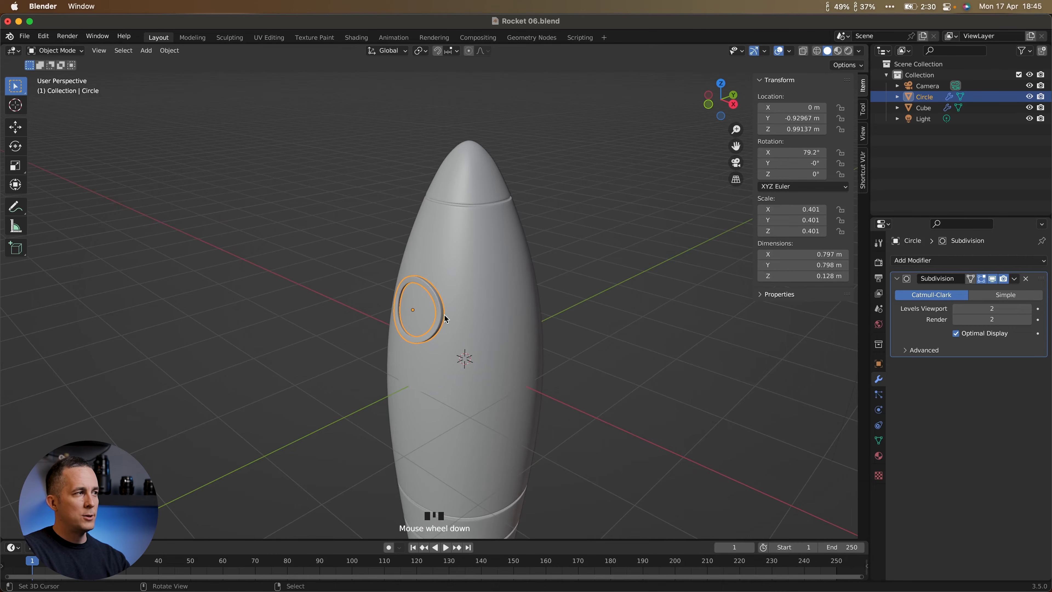
# Zoom far out from the rocket and refocus the view on the selected window frame with Frame Selected.
pyautogui.scroll(-12, 458, 315)
pyautogui.scroll(7, 476, 318)
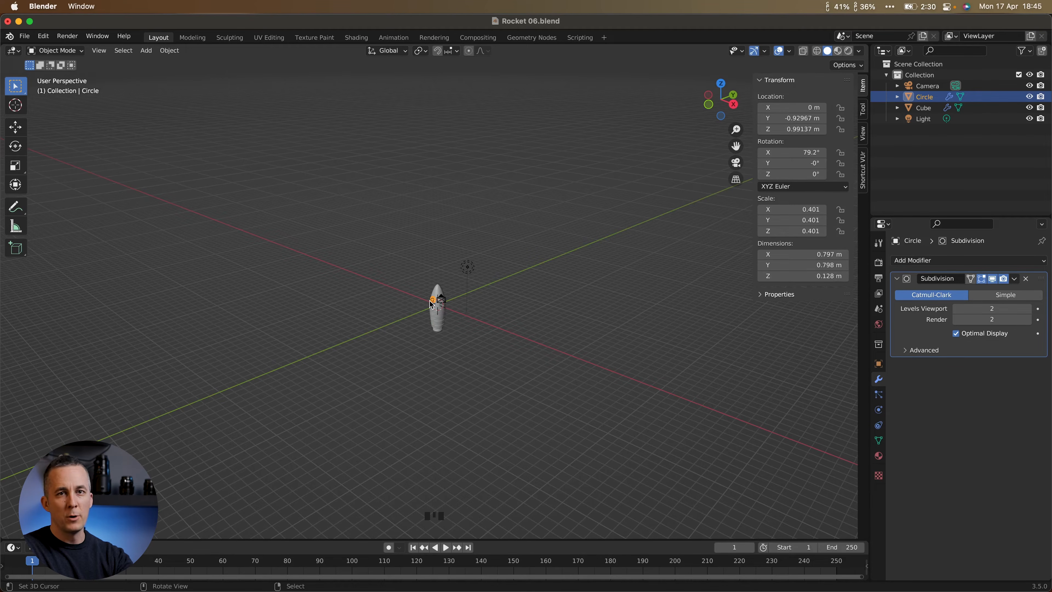
pyautogui.press('KP_Decimal')
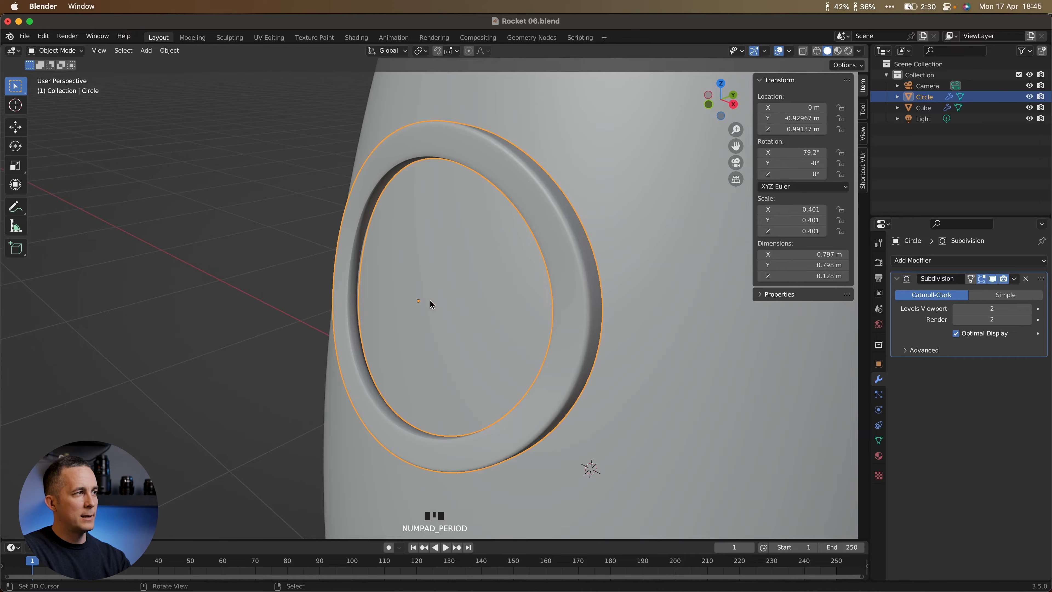
pyautogui.scroll(-14, 430, 305)
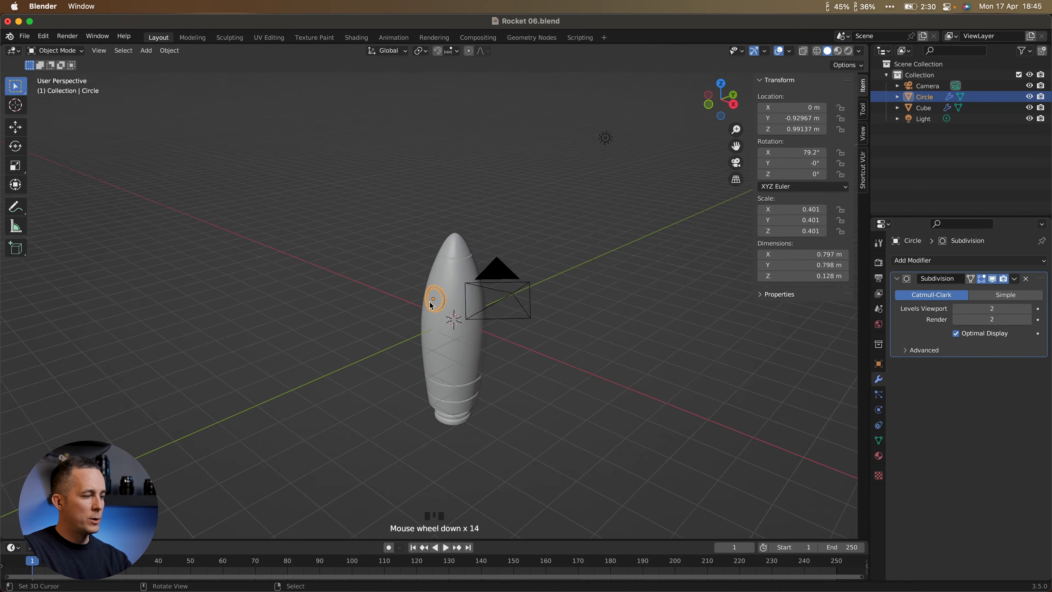
pyautogui.scroll(-3, 430, 305)
pyautogui.press('KP_Decimal')
pyautogui.scroll(-7, 431, 305)
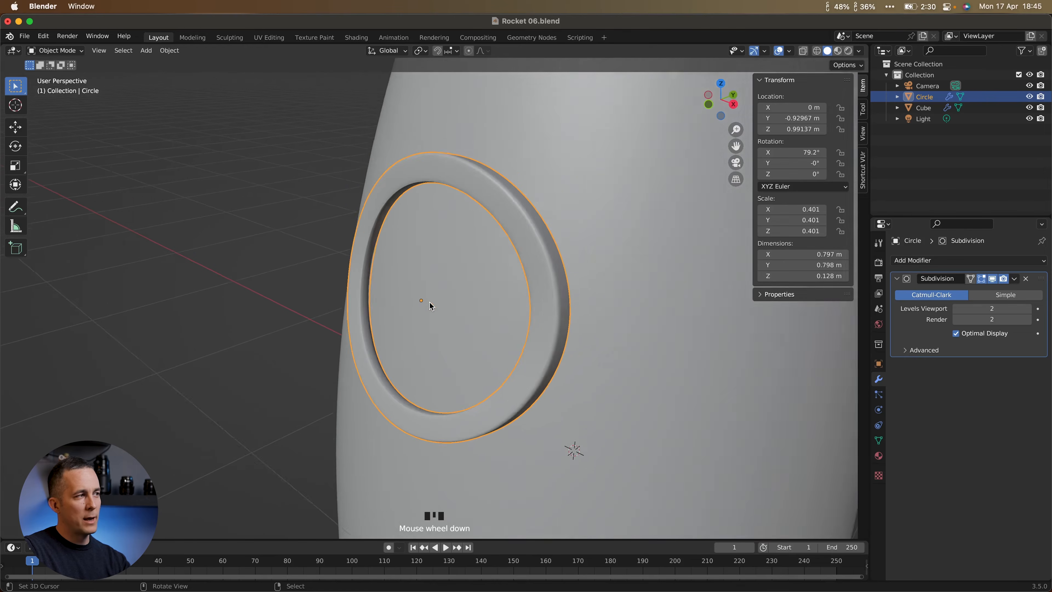
# Select the rocket hull, reselect the window frame and center the view on it for a side inspection.
pyautogui.click(463, 247)
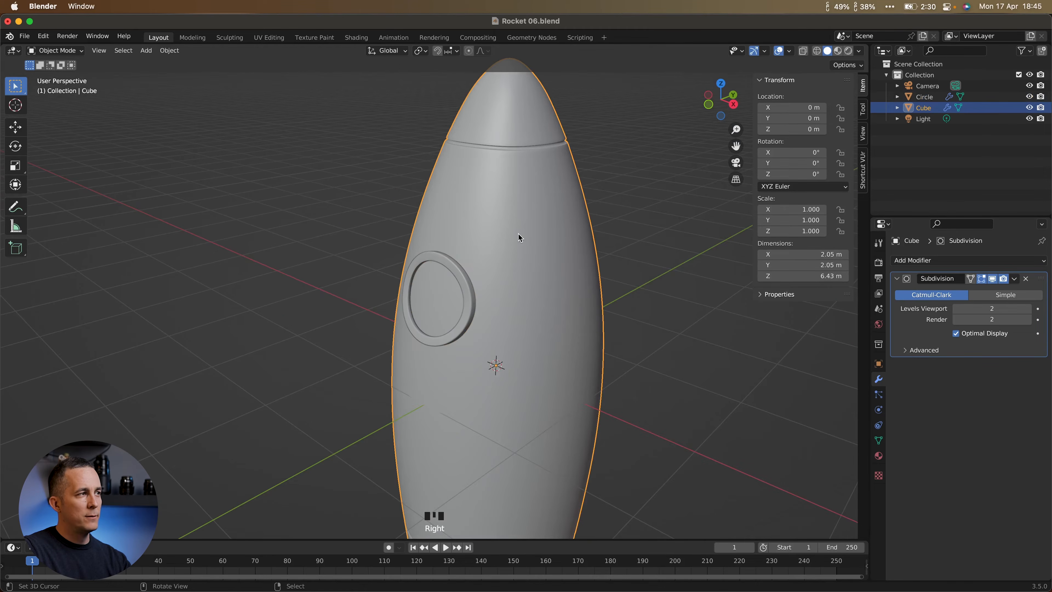
pyautogui.press('f')
pyautogui.rightClick(417, 251)
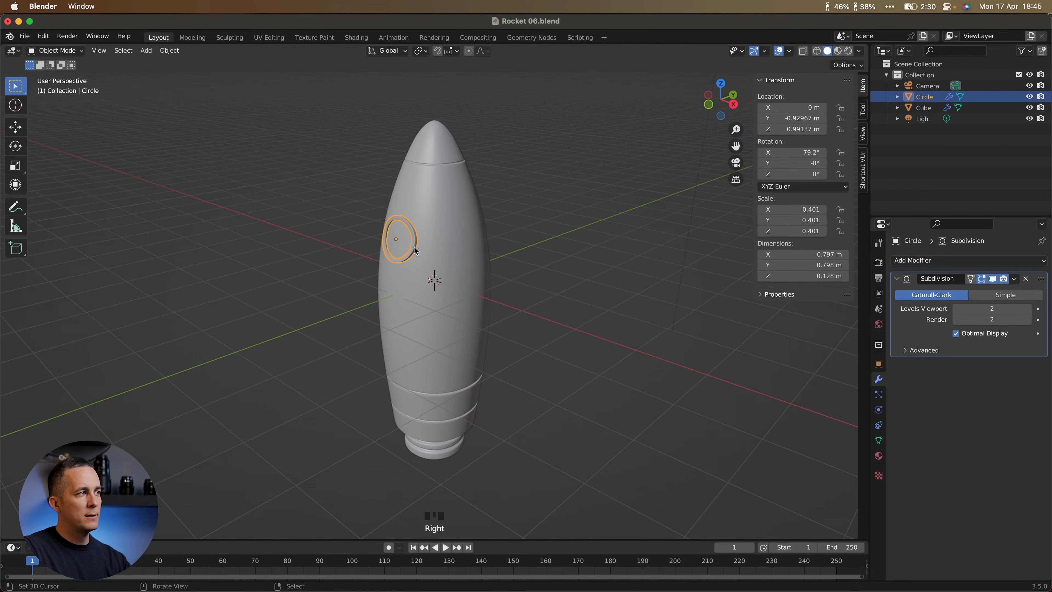
pyautogui.press('KP_Decimal')
pyautogui.scroll(-3, 419, 253)
pyautogui.moveTo(419, 255); pyautogui.dragTo(404, 292, button='middle')
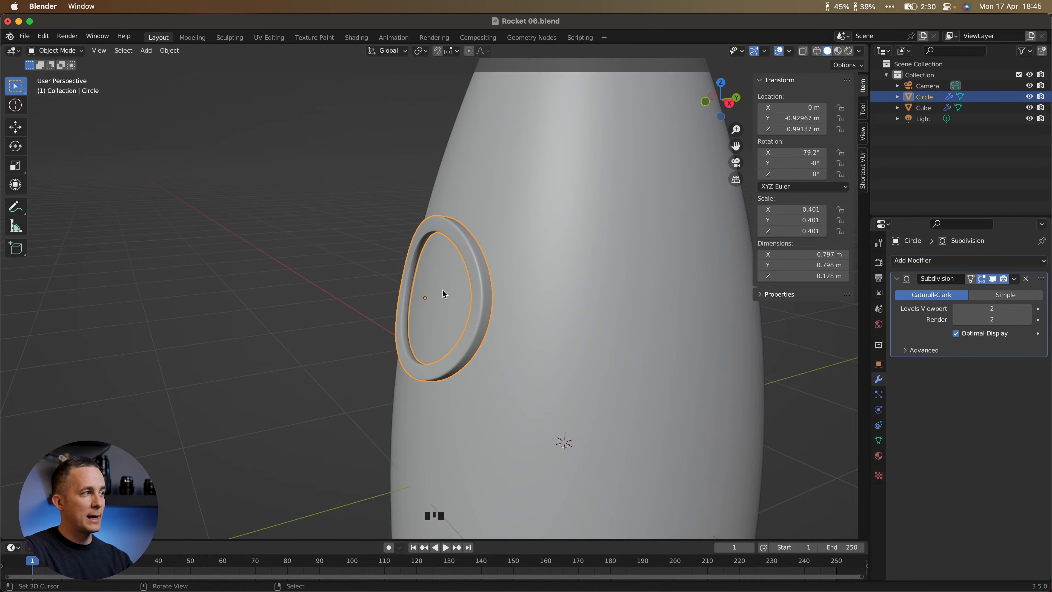
# Add a UV sphere mesh to the scene.
pyautogui.scroll(-3, 497, 286)
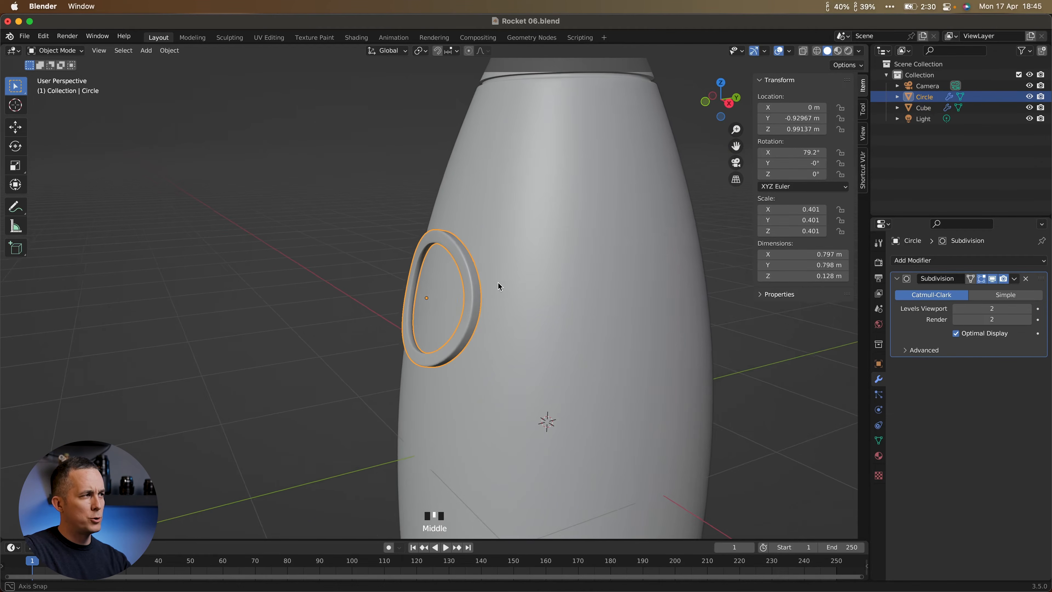
pyautogui.moveTo(475, 291); pyautogui.dragTo(527, 296, button='middle')
pyautogui.scroll(-1, 528, 297)
pyautogui.hotkey('shift', 'a')
pyautogui.moveTo(528, 302)
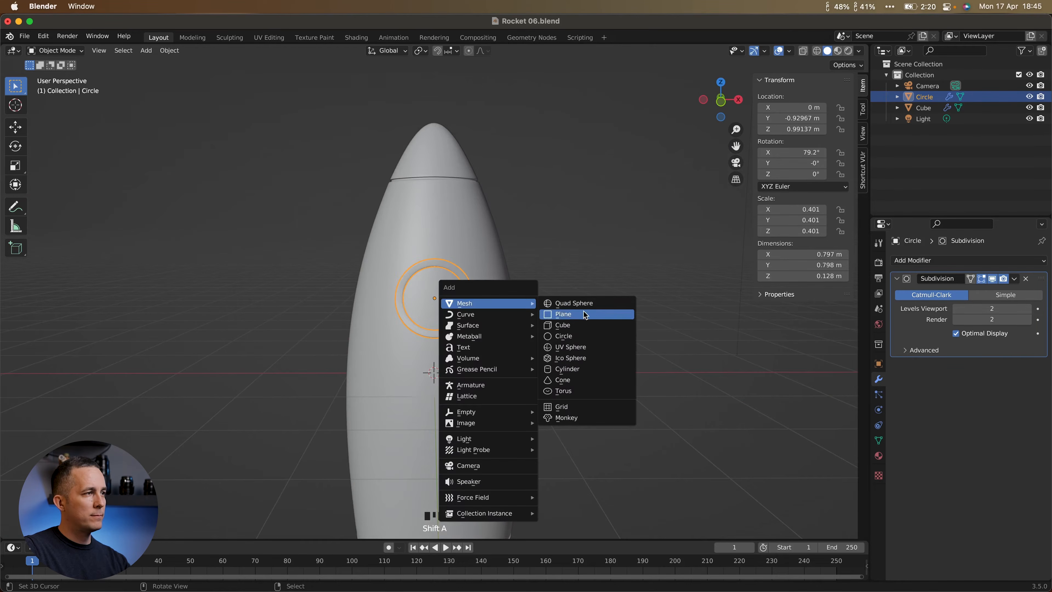
pyautogui.click(581, 347)
# In the right orthographic view, move the UV sphere roughly to the window frame and scale it down to about 0.447.
pyautogui.moveTo(536, 352); pyautogui.dragTo(457, 353, button='middle')
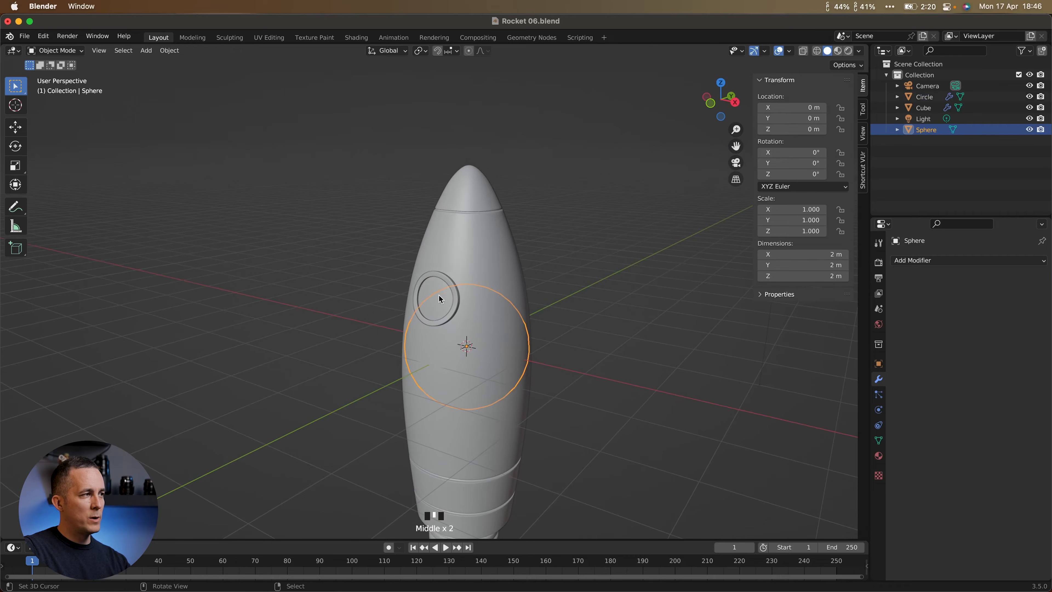
pyautogui.press('g')
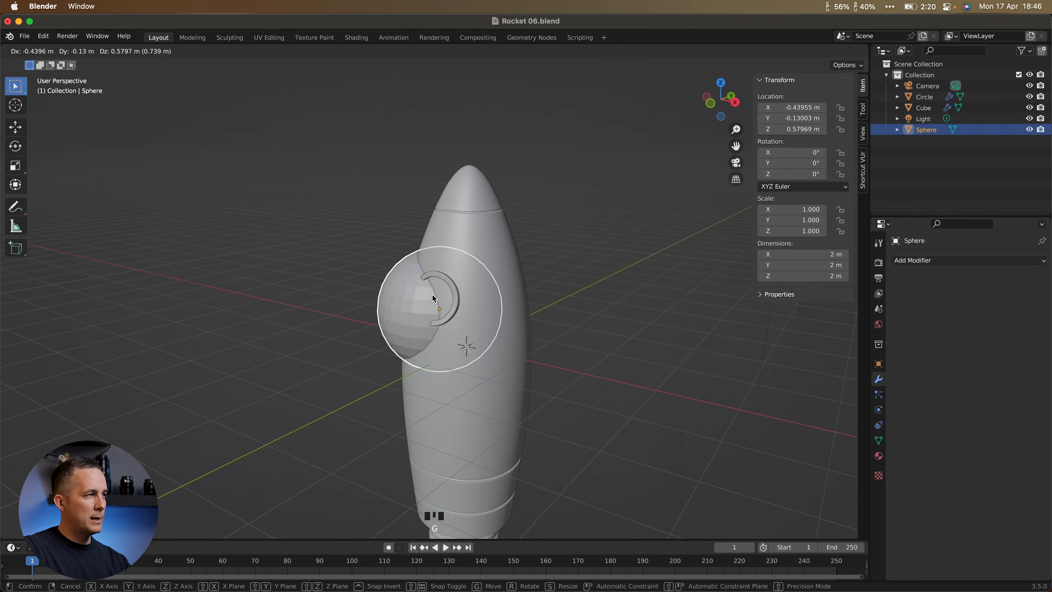
pyautogui.rightClick(444, 297)
pyautogui.moveTo(445, 297); pyautogui.dragTo(399, 275, button='middle')
pyautogui.press('KP_3')
pyautogui.press('g')
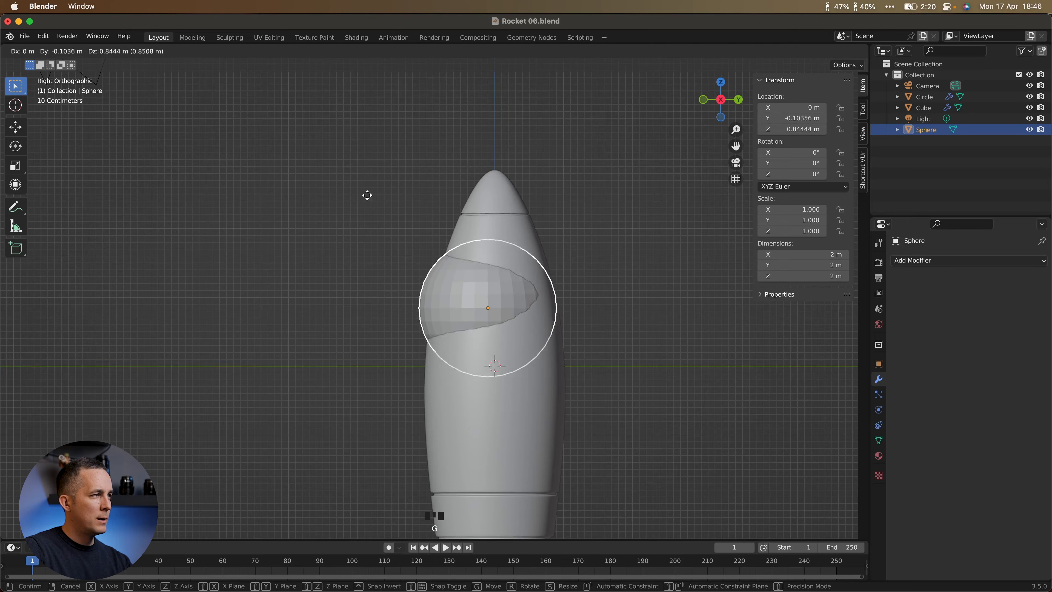
pyautogui.click(340, 198)
pyautogui.press('s')
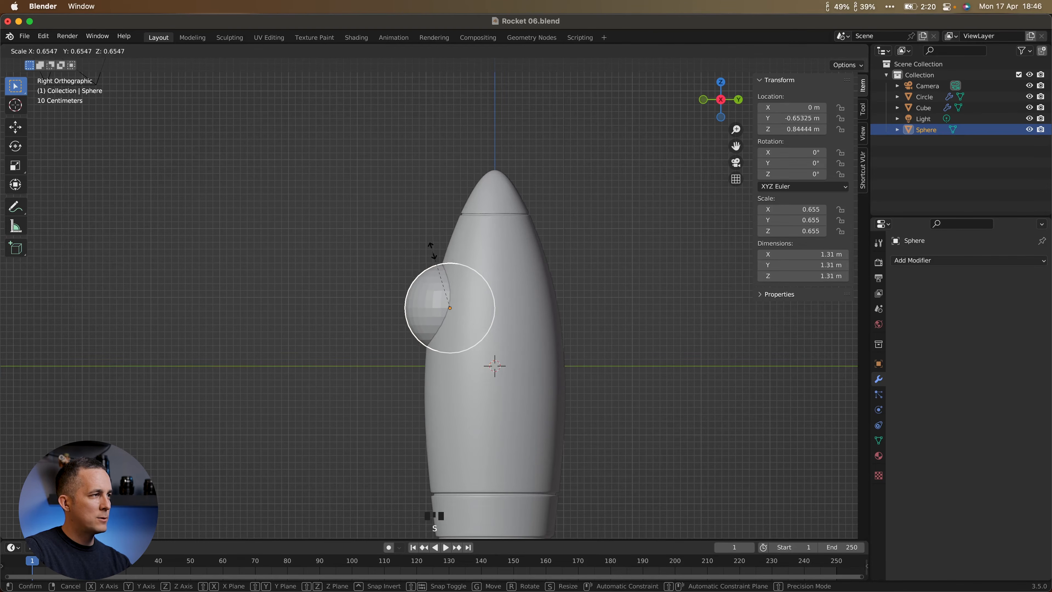
pyautogui.click(421, 278)
# Turn on X-ray, move the sphere into the window frame by eye and scale it to about 0.32.
pyautogui.scroll(5, 451, 304)
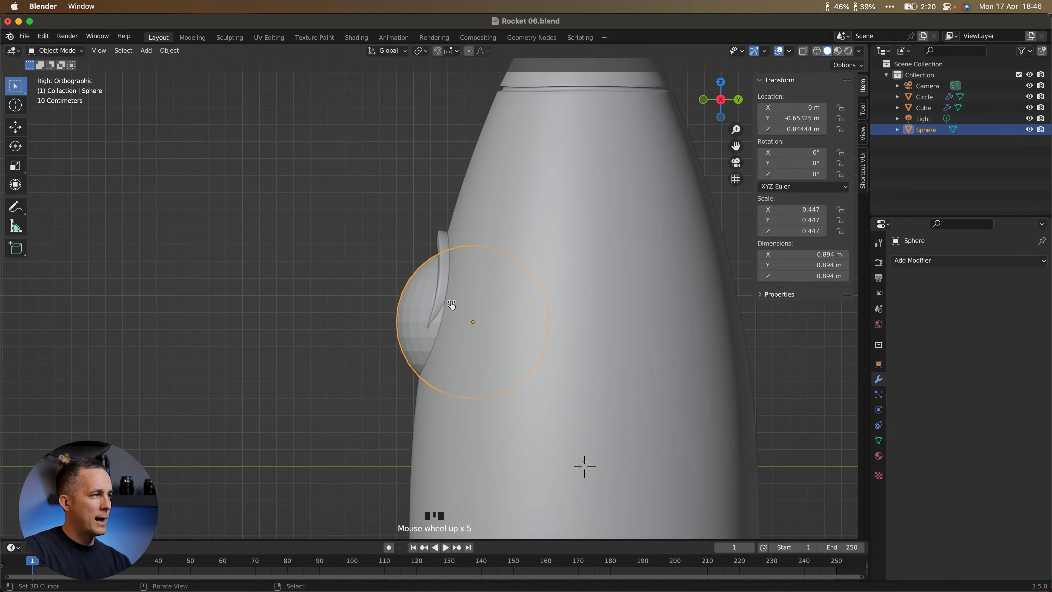
pyautogui.click(803, 51)
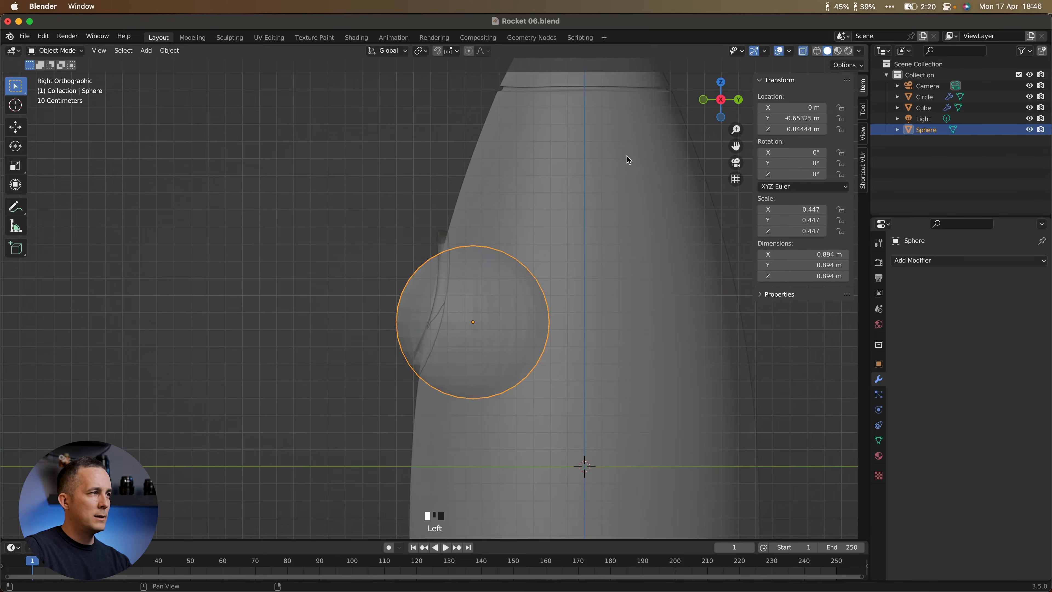
pyautogui.press('g')
pyautogui.click(468, 282)
pyautogui.press('s')
pyautogui.click(464, 283)
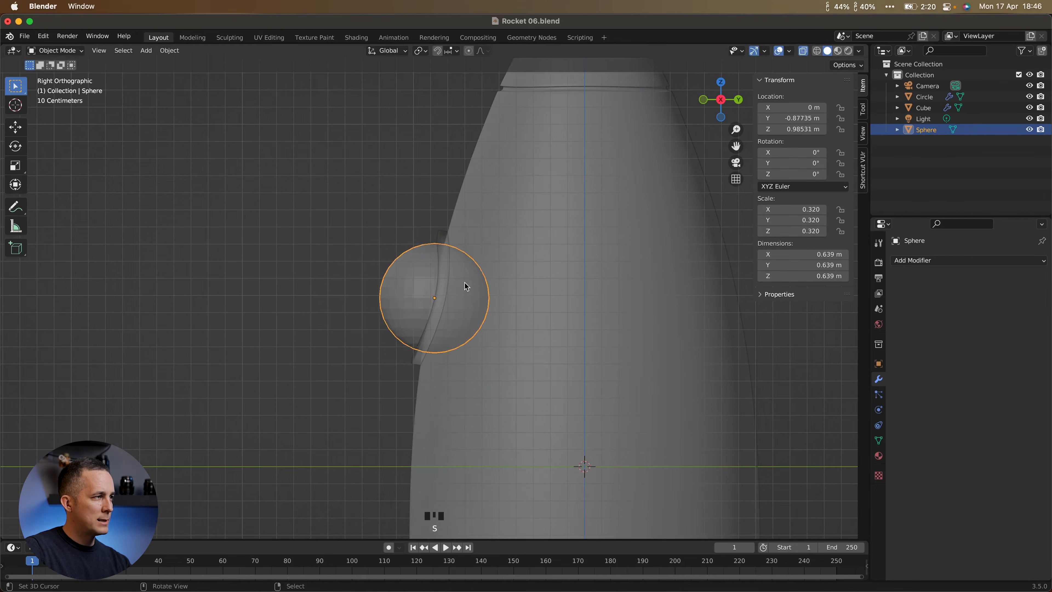
# Delete the hand-placed sphere and turn X-ray off.
pyautogui.click(399, 243)
pyautogui.moveTo(396, 279)
pyautogui.mouseDown(button='middle')
pyautogui.moveTo(505, 293)
pyautogui.moveTo(407, 295)
pyautogui.mouseUp(button='middle')
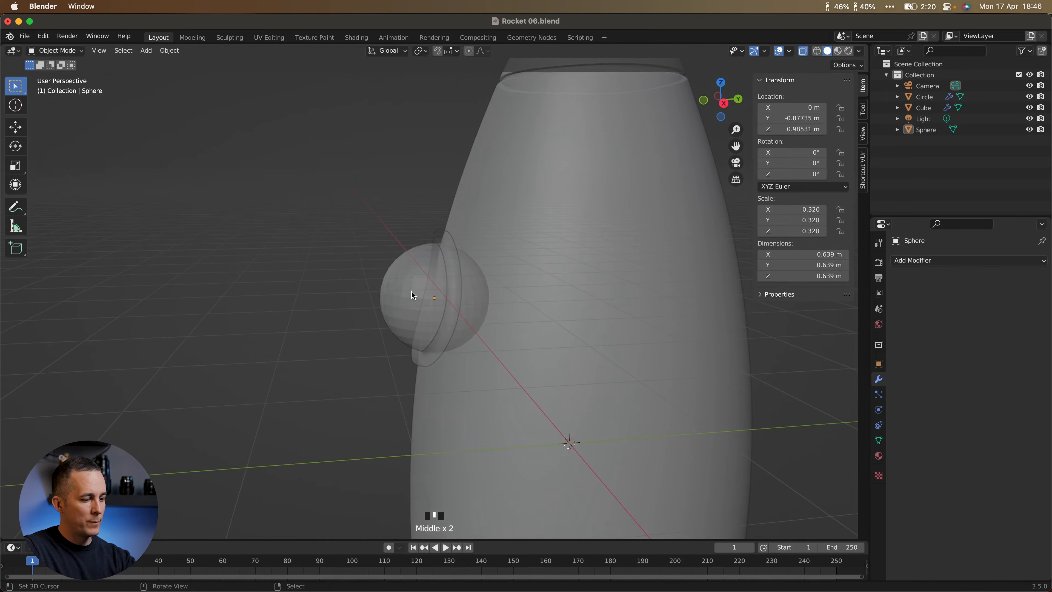
pyautogui.click(422, 288)
pyautogui.press('Delete')
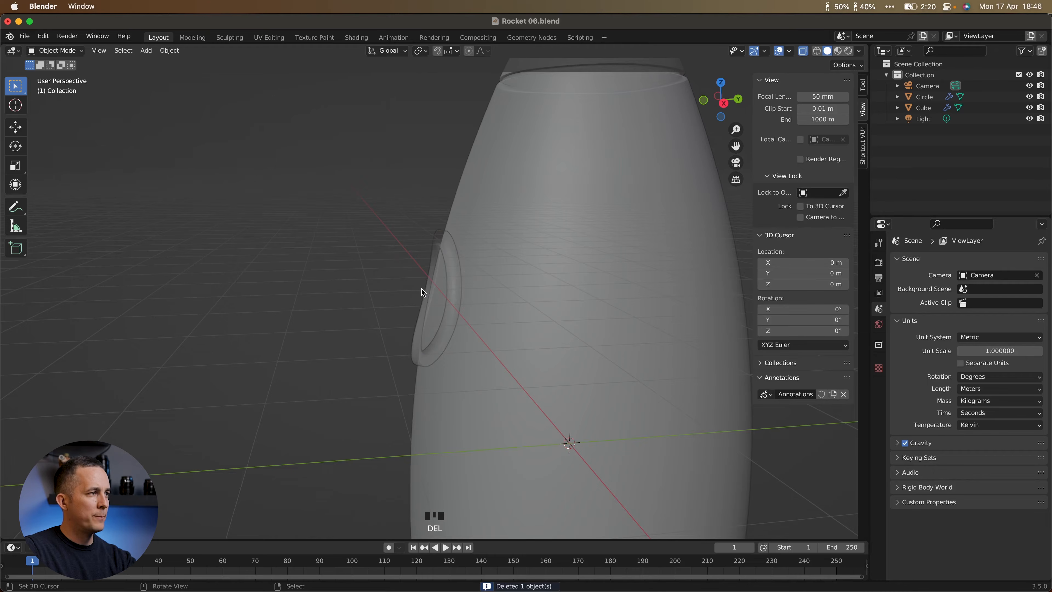
pyautogui.scroll(-5, 422, 289)
pyautogui.moveTo(422, 290); pyautogui.dragTo(489, 297, button='middle')
pyautogui.hotkey('alt', 'z')
# Select the window frame on the hull and snap the 3D cursor to it with Cursor to Active.
pyautogui.click(473, 298)
pyautogui.scroll(2, 454, 297)
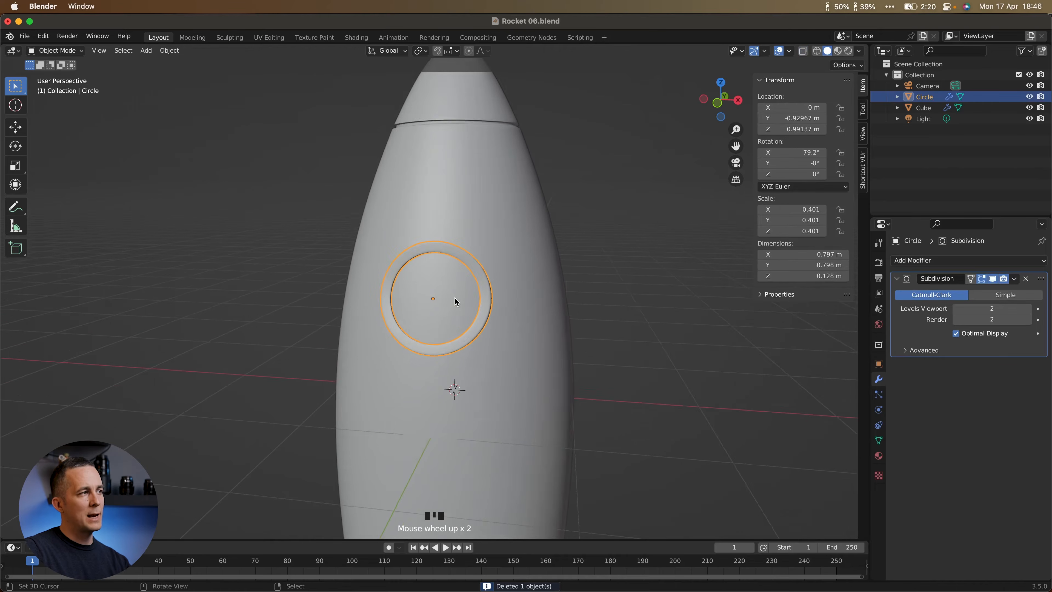
pyautogui.scroll(1, 454, 298)
pyautogui.hotkey('shift', 's')
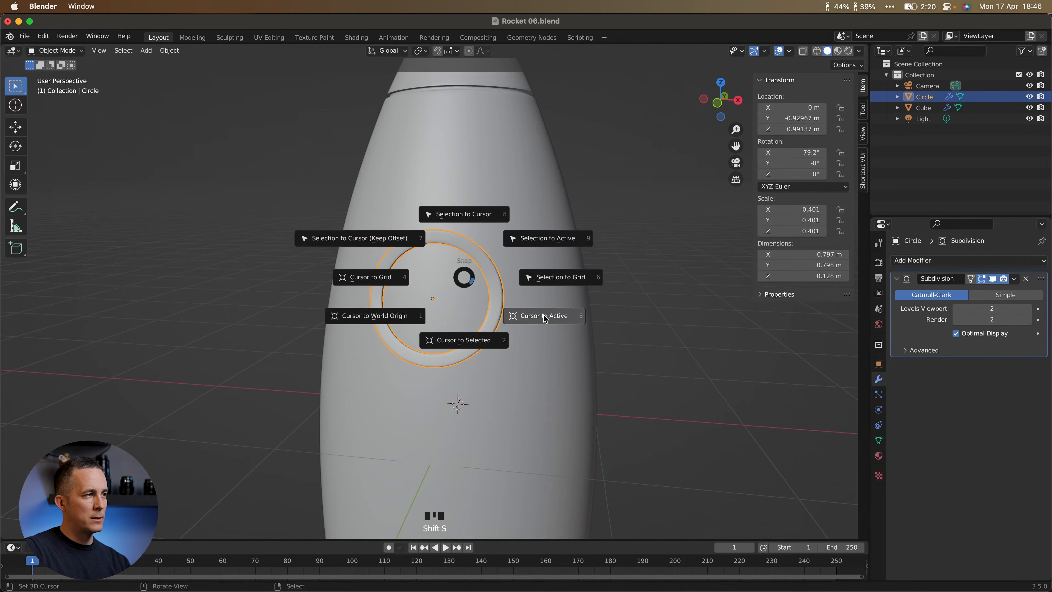
pyautogui.click(545, 316)
# Add a new UV sphere at the 3D cursor and scale it down to about 0.318 in the right orthographic view.
pyautogui.moveTo(452, 311); pyautogui.dragTo(431, 292, button='middle')
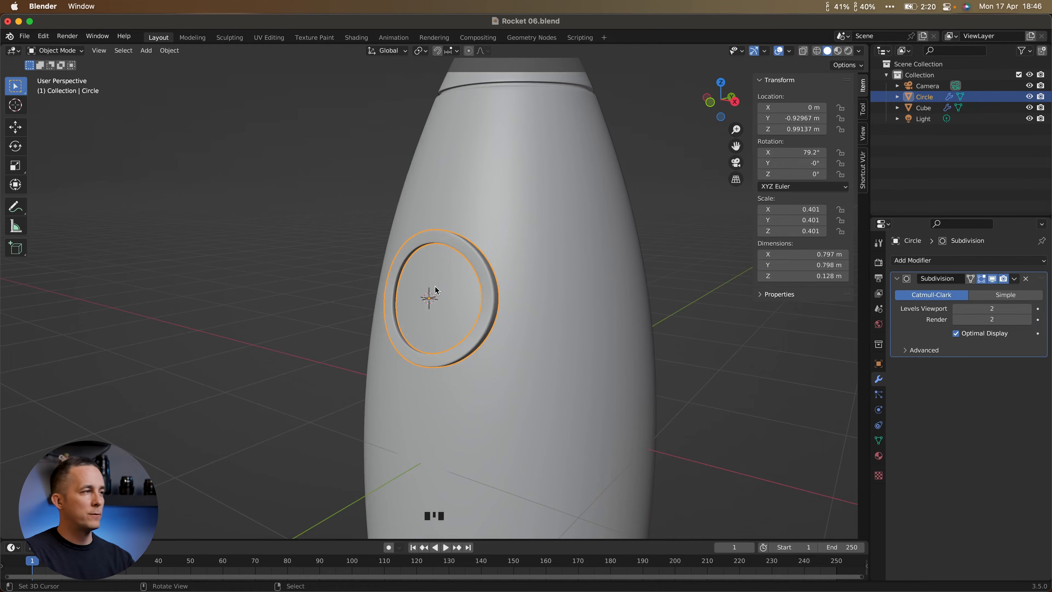
pyautogui.moveTo(451, 301); pyautogui.dragTo(398, 267, button='middle')
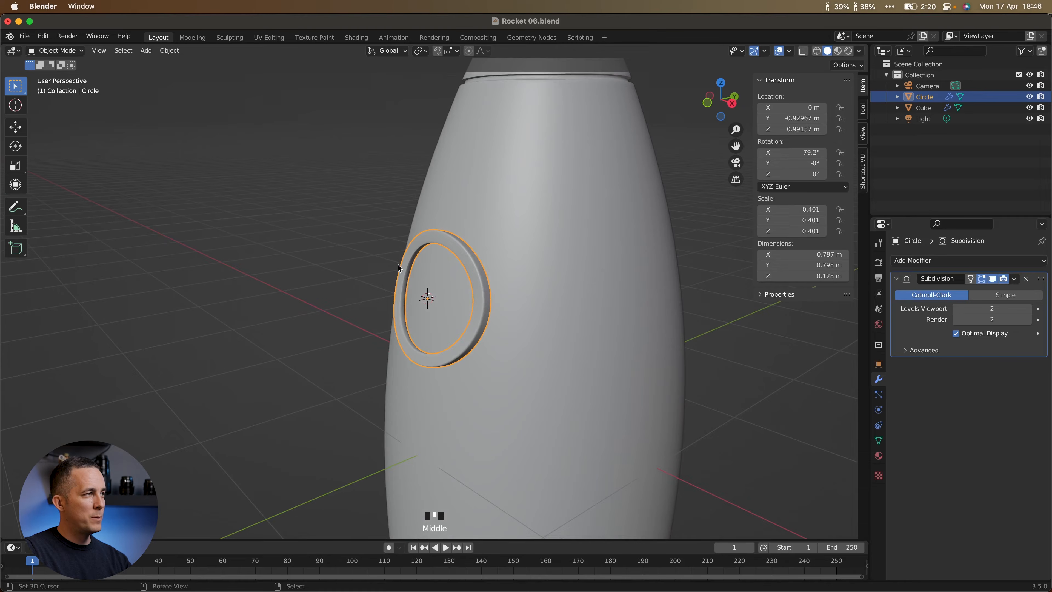
pyautogui.hotkey('shift', 'a')
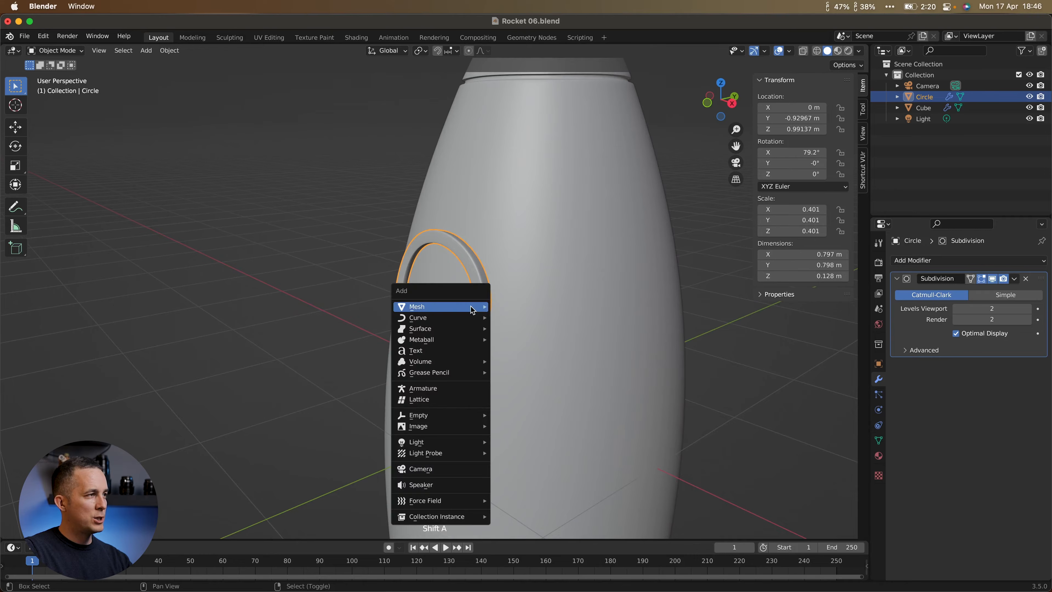
pyautogui.moveTo(472, 310)
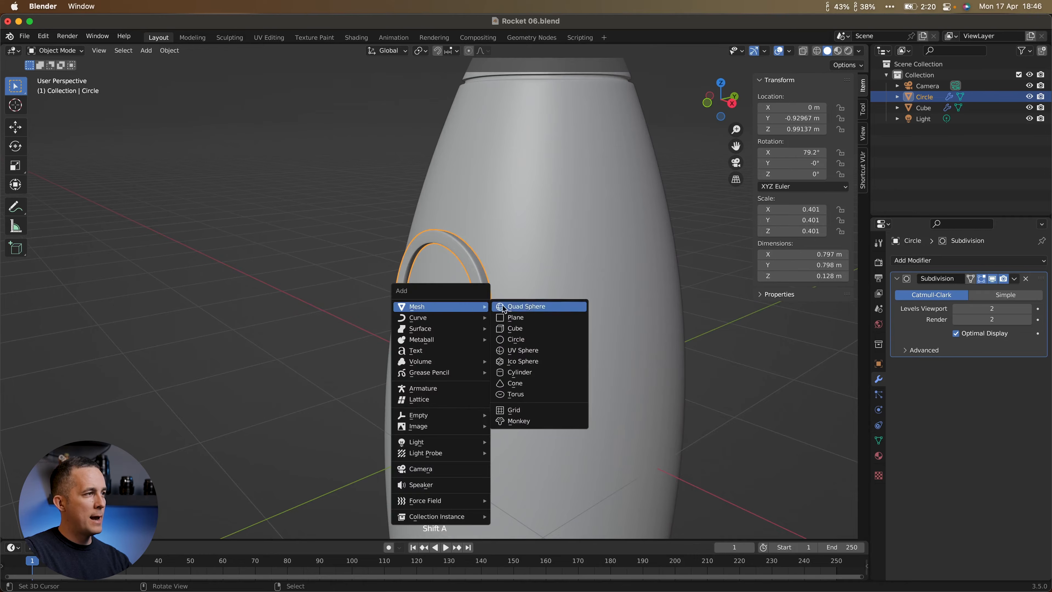
pyautogui.click(533, 352)
pyautogui.press('KP_3')
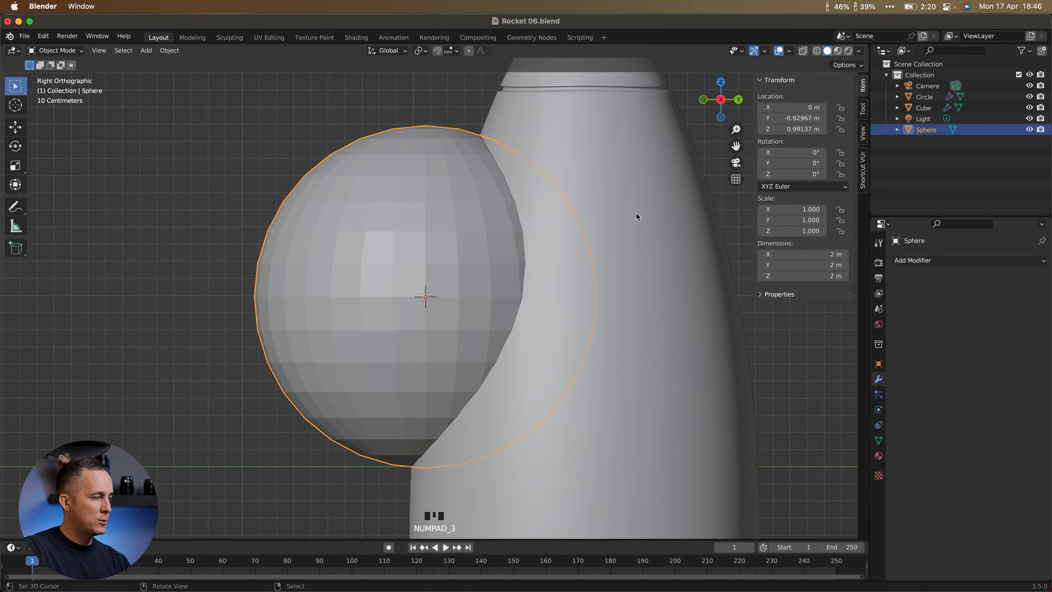
pyautogui.press('s')
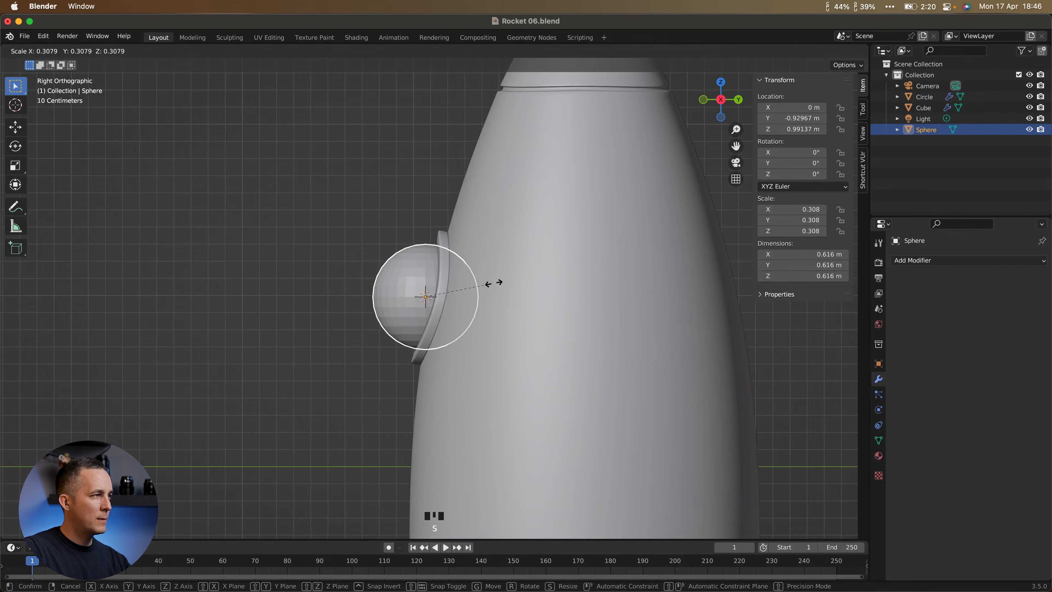
pyautogui.click(496, 283)
# Show the scene in wireframe and rotate the sphere about 78.1° around X so its pole follows the frame's tilt.
pyautogui.scroll(3, 496, 285)
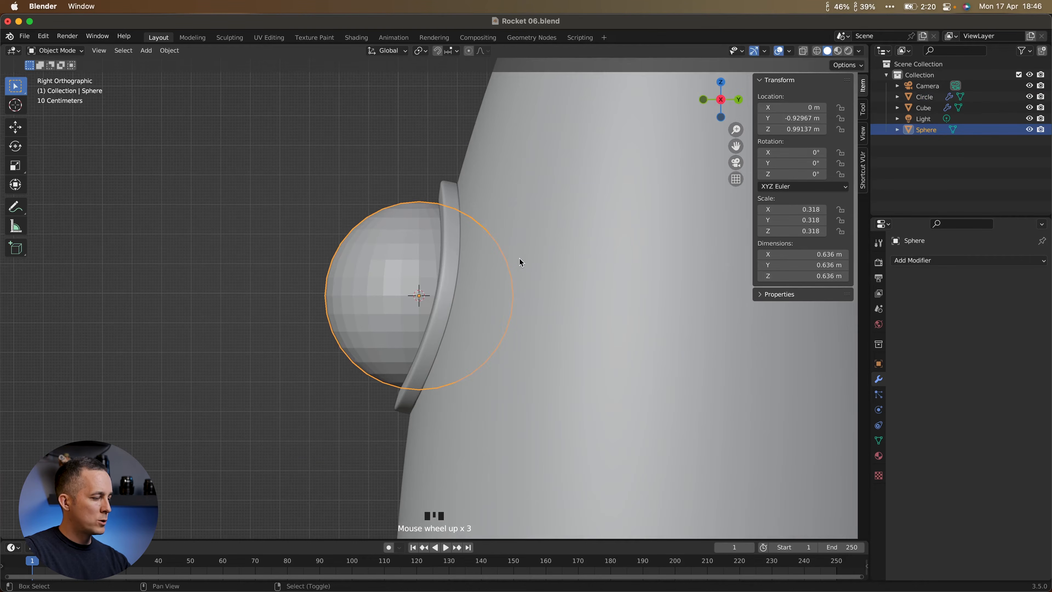
pyautogui.hotkey('shift', 'z')
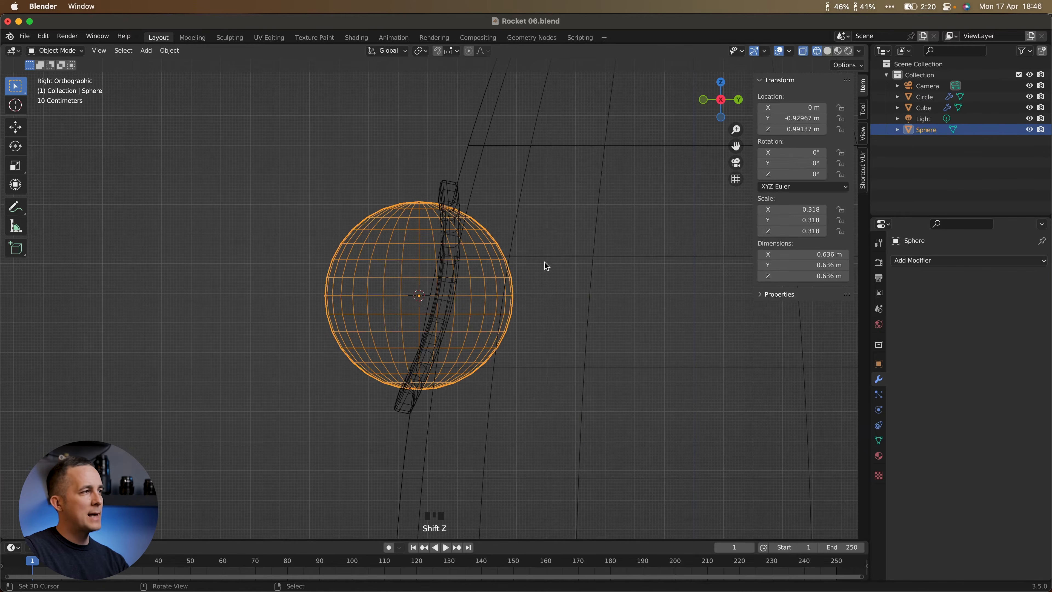
pyautogui.press('r')
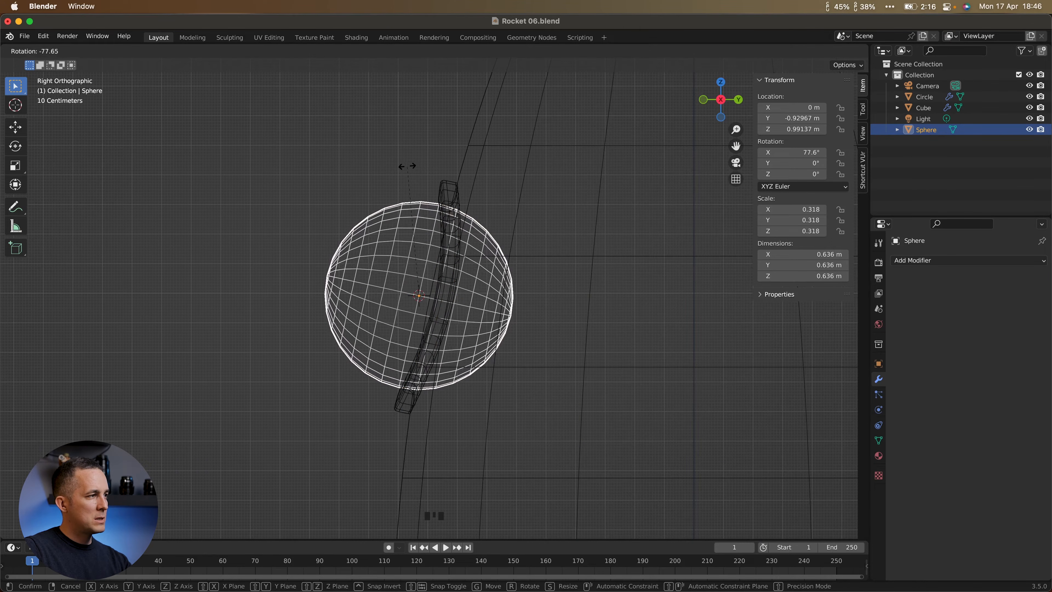
pyautogui.click(406, 165)
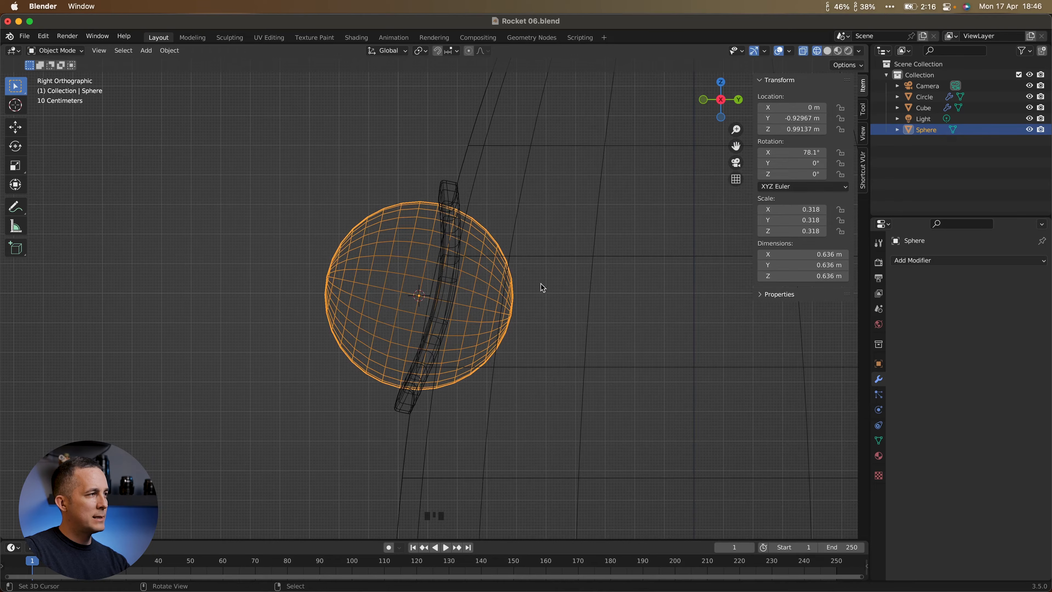
pyautogui.press('s')
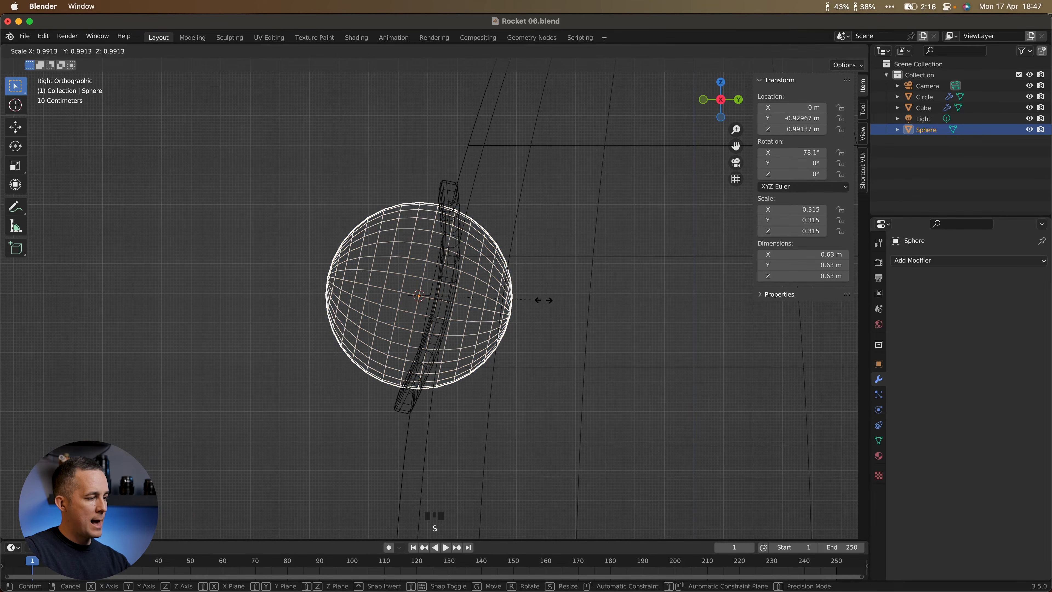
pyautogui.press('y')
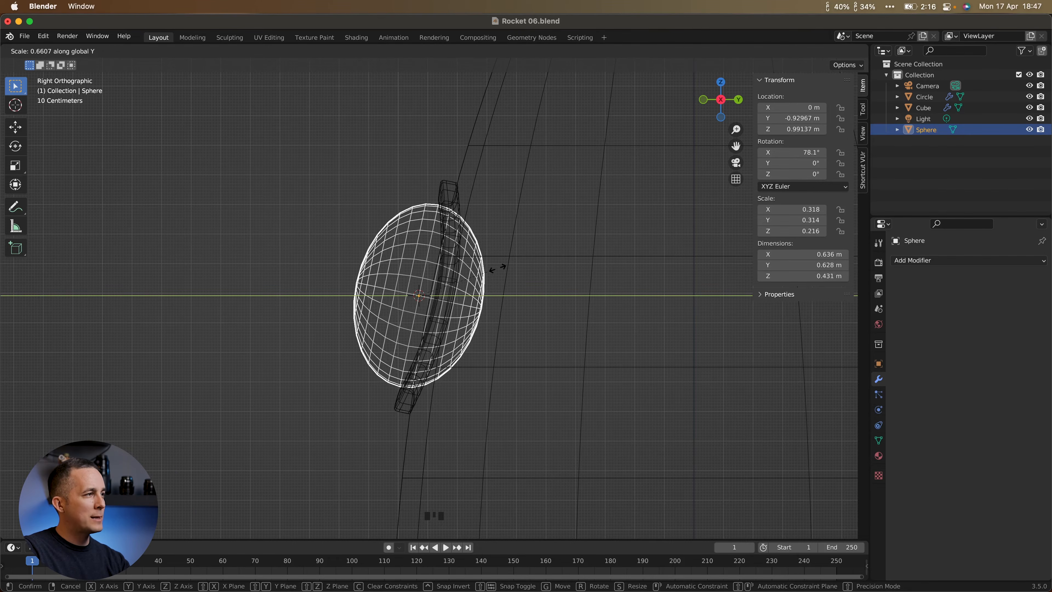
pyautogui.press('Escape')
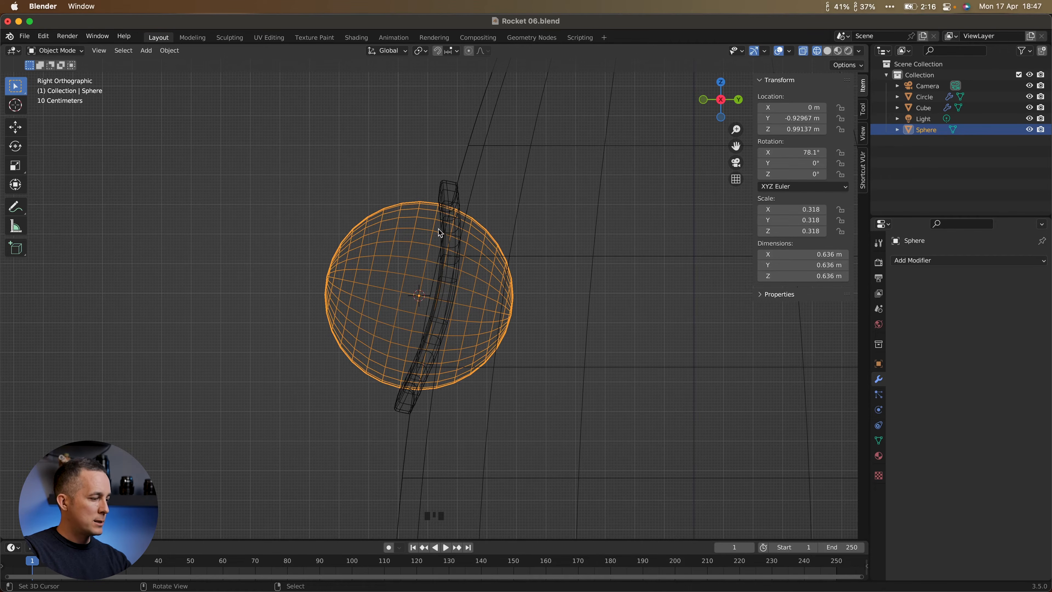
pyautogui.press('r')
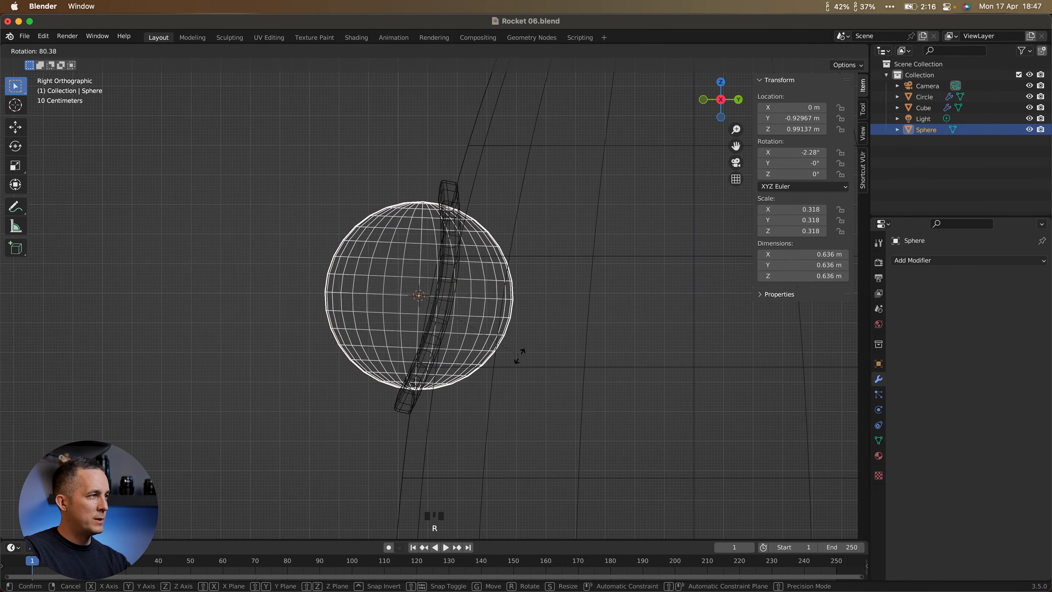
pyautogui.click(518, 358)
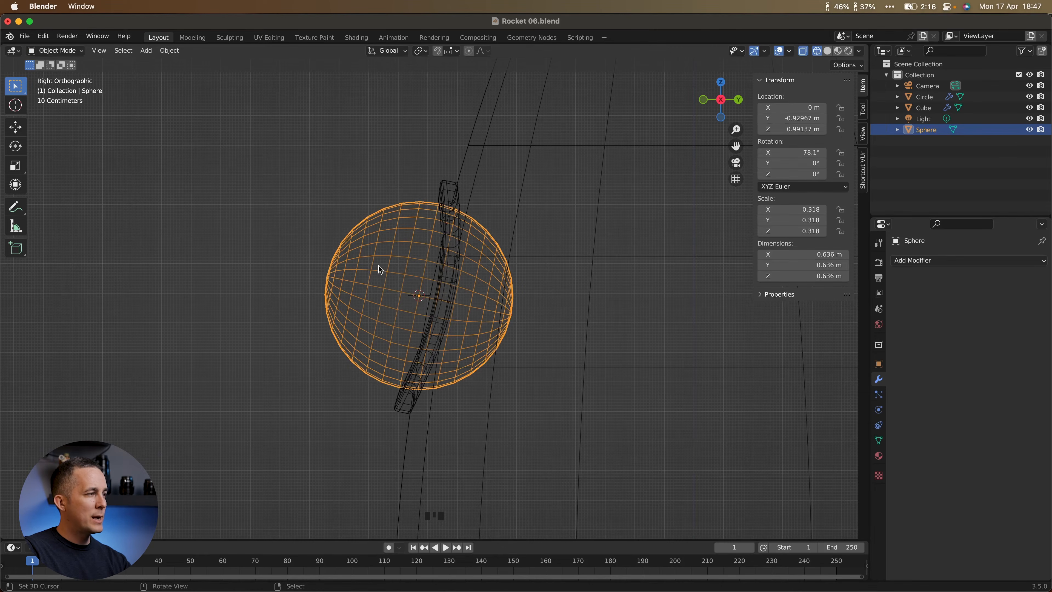
pyautogui.press('r')
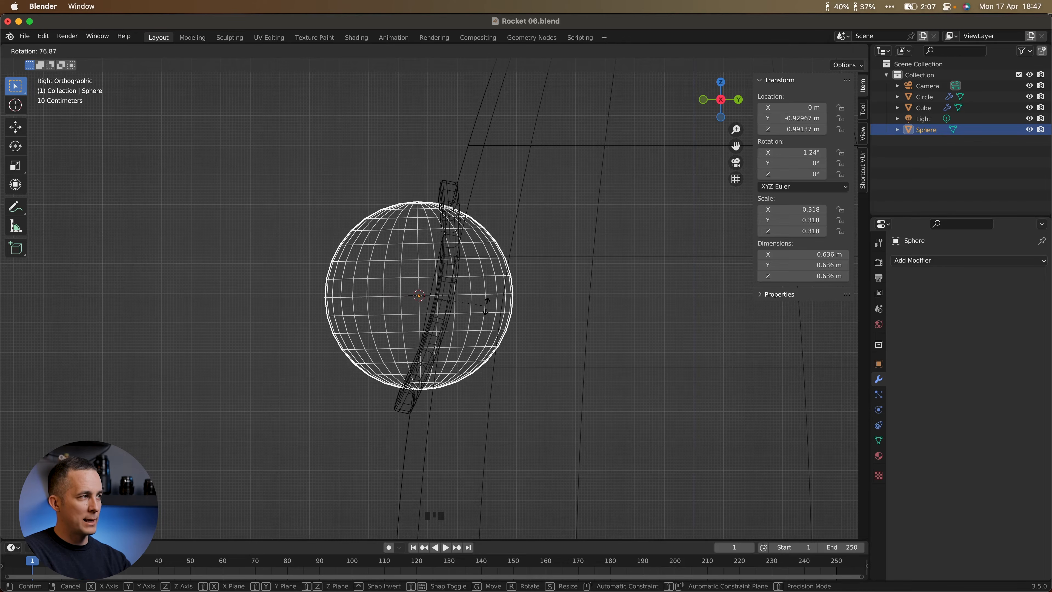
pyautogui.rightClick(486, 306)
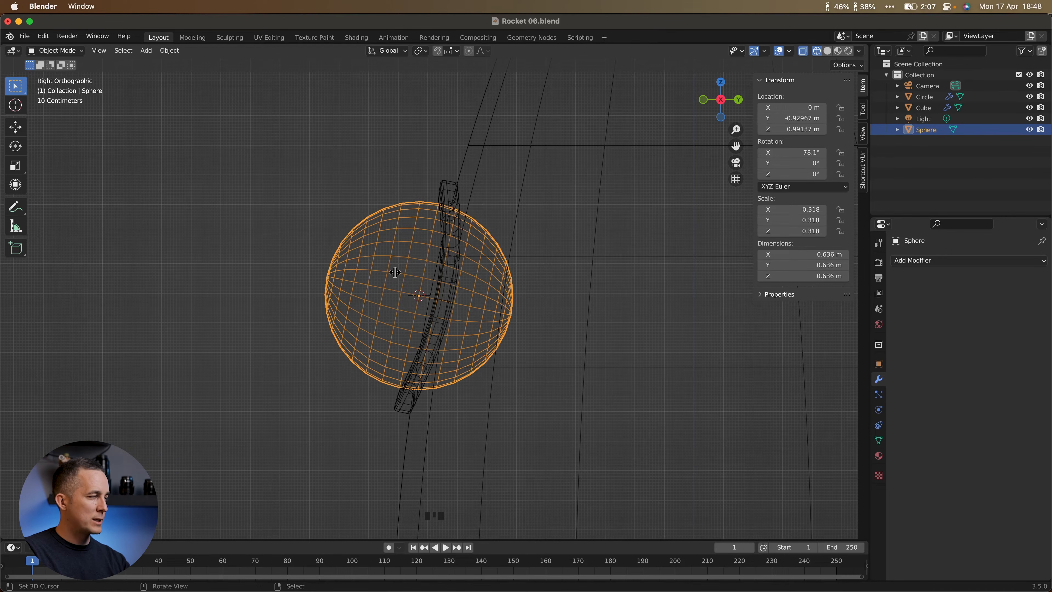
# Flatten the sphere along its local Z axis to a Z scale of about 0.141.
pyautogui.press('s')
pyautogui.press('z')
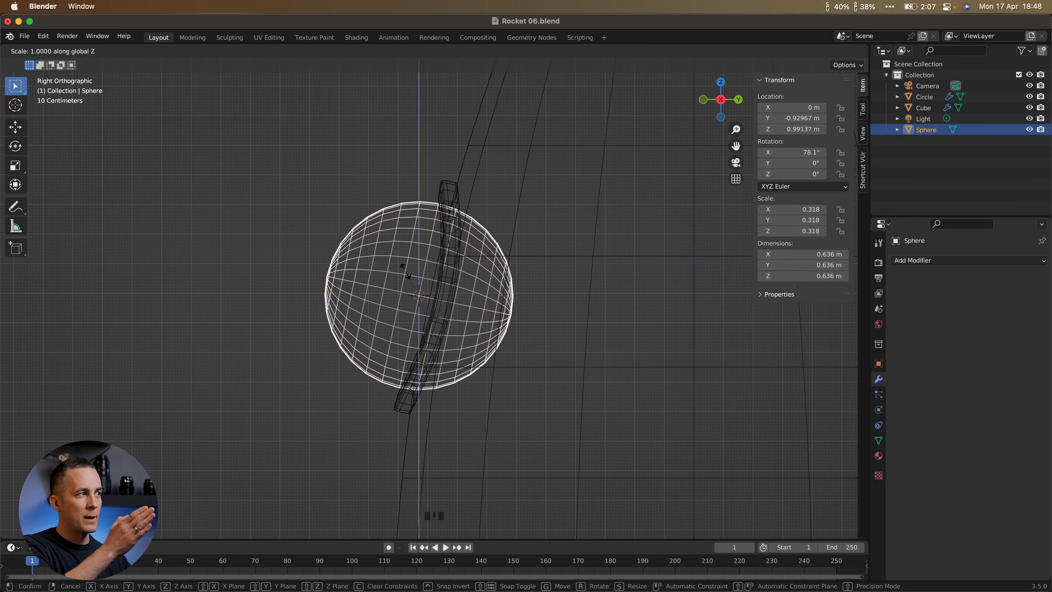
pyautogui.press('z')
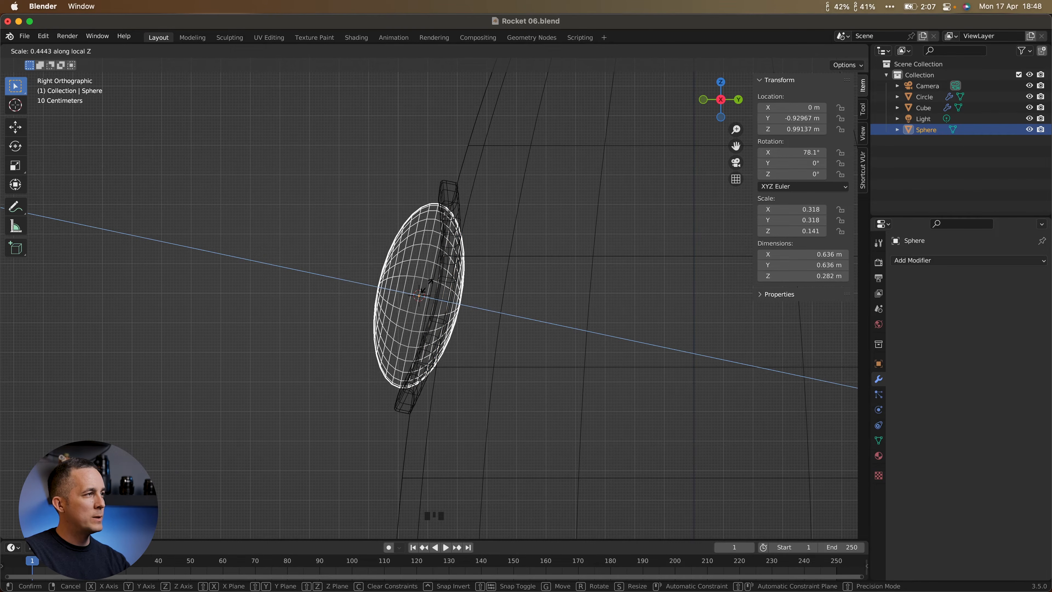
pyautogui.click(436, 290)
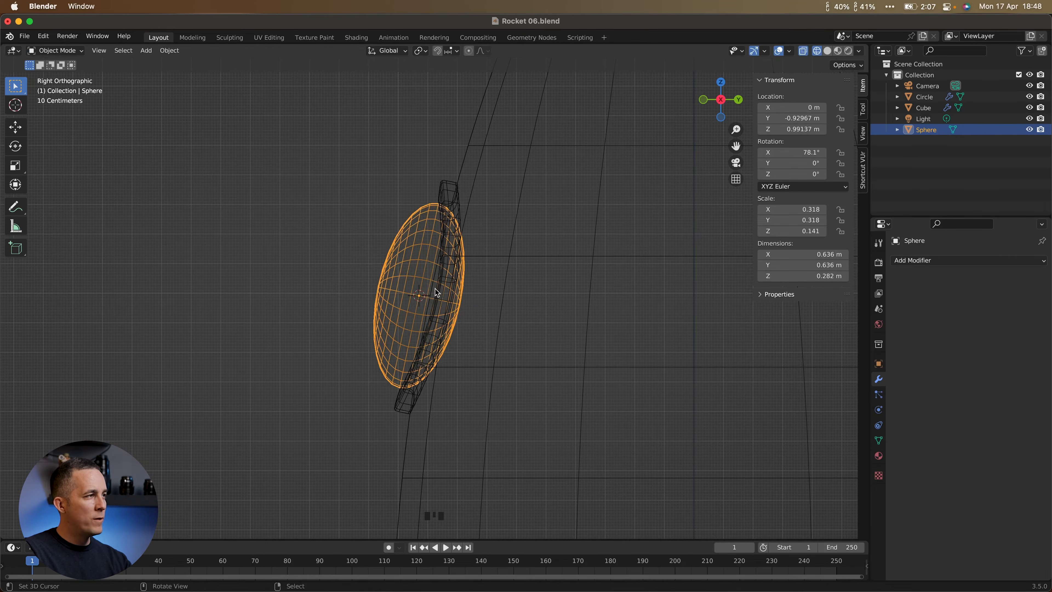
# Move the flattened sphere slightly inward along its local Z axis so it sits within the window frame.
pyautogui.press('g')
pyautogui.press('z')
pyautogui.press('z')
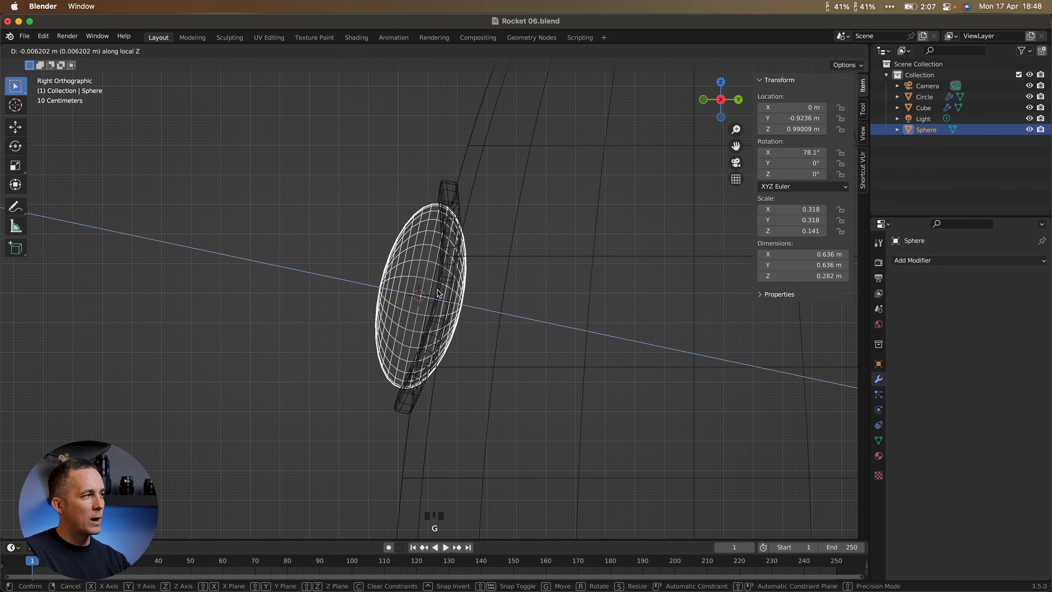
pyautogui.click(438, 293)
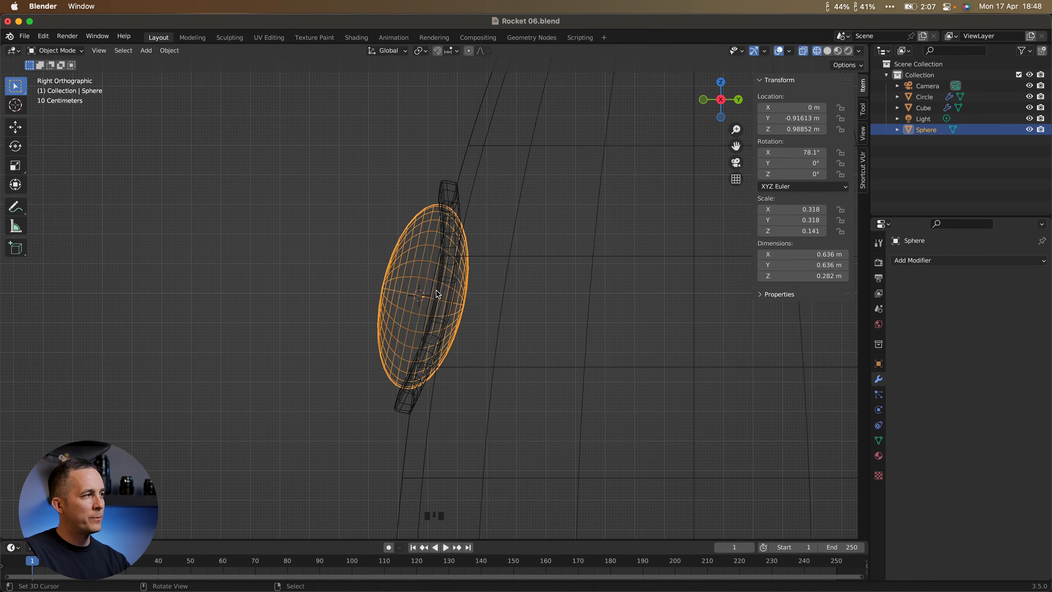
# Return to solid shading and inspect the flattened sphere inside the frame from the front, briefly toggling Edit Mode.
pyautogui.hotkey('shift', 'z')
pyautogui.moveTo(359, 252); pyautogui.dragTo(466, 269, button='middle')
pyautogui.moveTo(602, 267); pyautogui.dragTo(609, 271, button='middle')
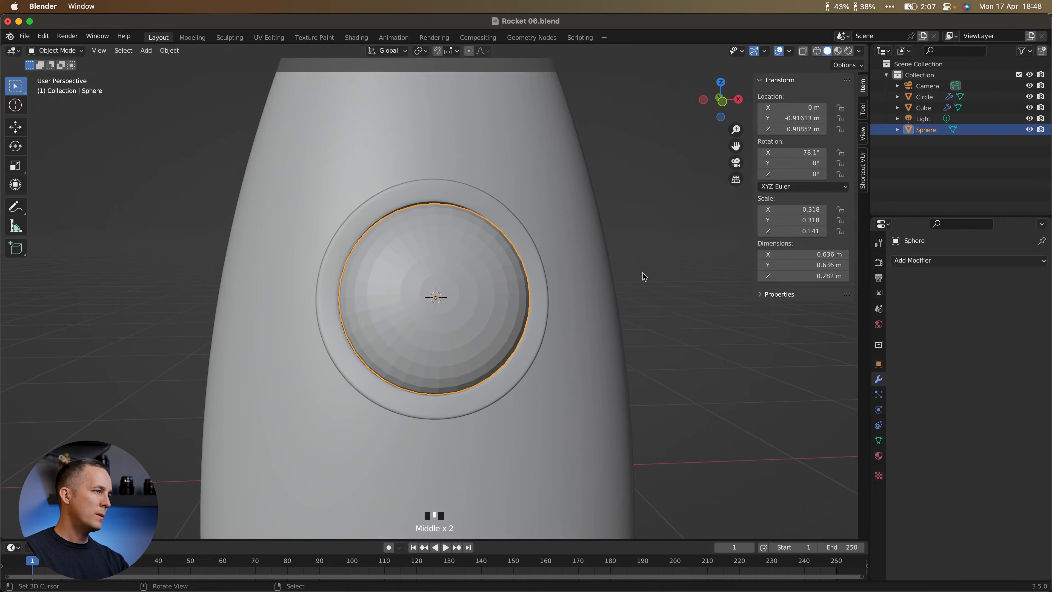
pyautogui.press('Tab')
pyautogui.scroll(-3, 648, 236)
pyautogui.press('Tab')
pyautogui.rightClick(614, 253)
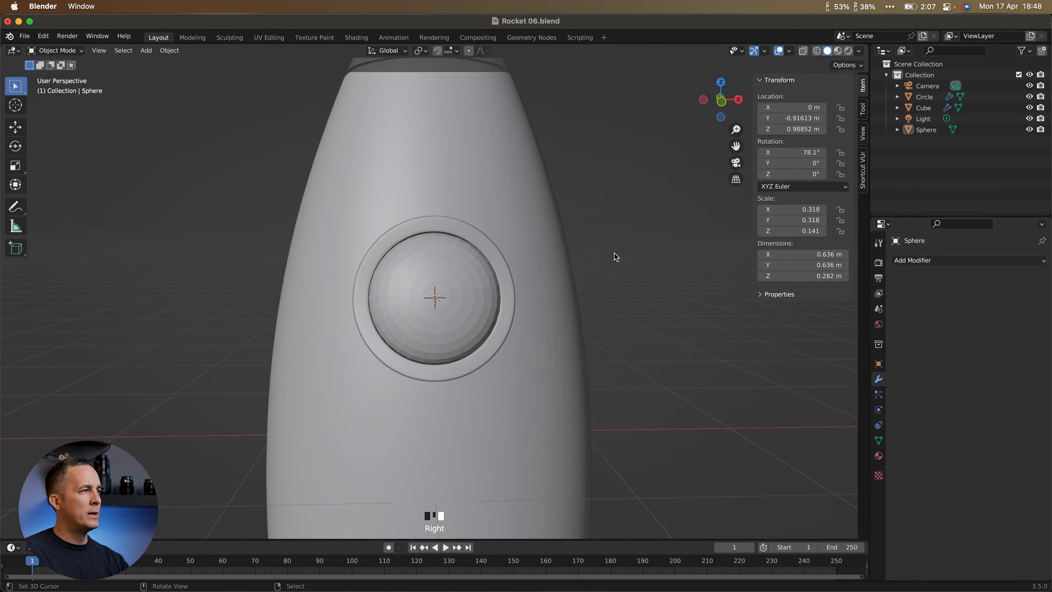
# Apply Shade Auto Smooth to the flattened sphere in the window frame.
pyautogui.moveTo(616, 256); pyautogui.dragTo(552, 275, button='middle')
pyautogui.click(462, 297)
pyautogui.press('w')
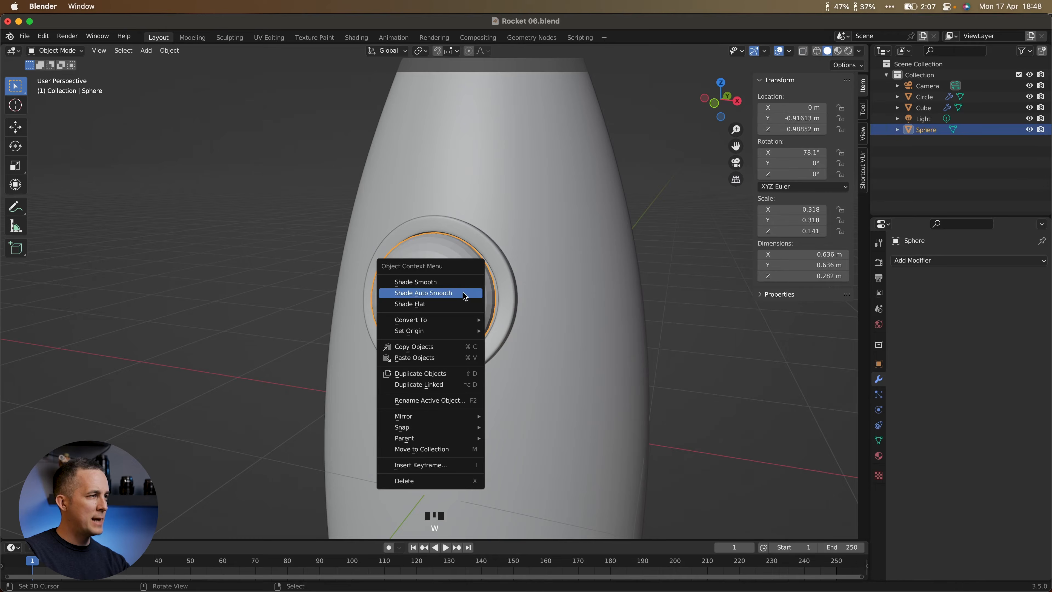
pyautogui.click(465, 292)
pyautogui.moveTo(467, 297); pyautogui.dragTo(542, 302, button='middle')
pyautogui.scroll(3, 501, 279)
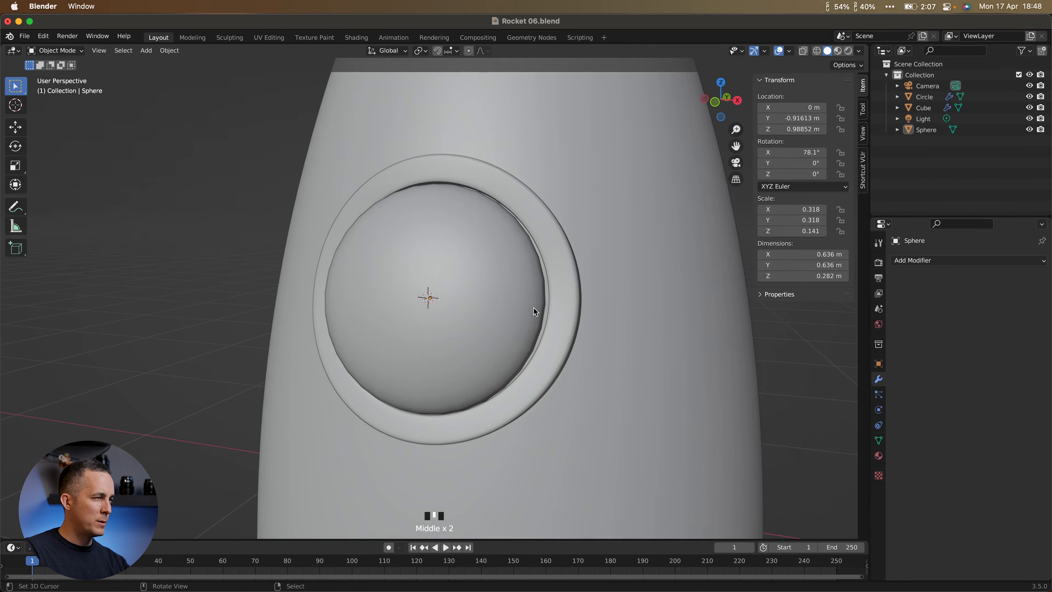
# Scale the flattened sphere up uniformly to an X and Y scale of about 0.330 and check its fit from the front and side.
pyautogui.click(534, 310)
pyautogui.press('s')
pyautogui.click(549, 310)
pyautogui.rightClick(187, 274)
pyautogui.moveTo(265, 297); pyautogui.dragTo(200, 299, button='middle')
pyautogui.scroll(-2, 199, 297)
pyautogui.moveTo(336, 293)
pyautogui.mouseDown(button='middle')
pyautogui.moveTo(458, 289)
pyautogui.moveTo(500, 300)
pyautogui.moveTo(327, 295)
pyautogui.mouseUp(button='middle')
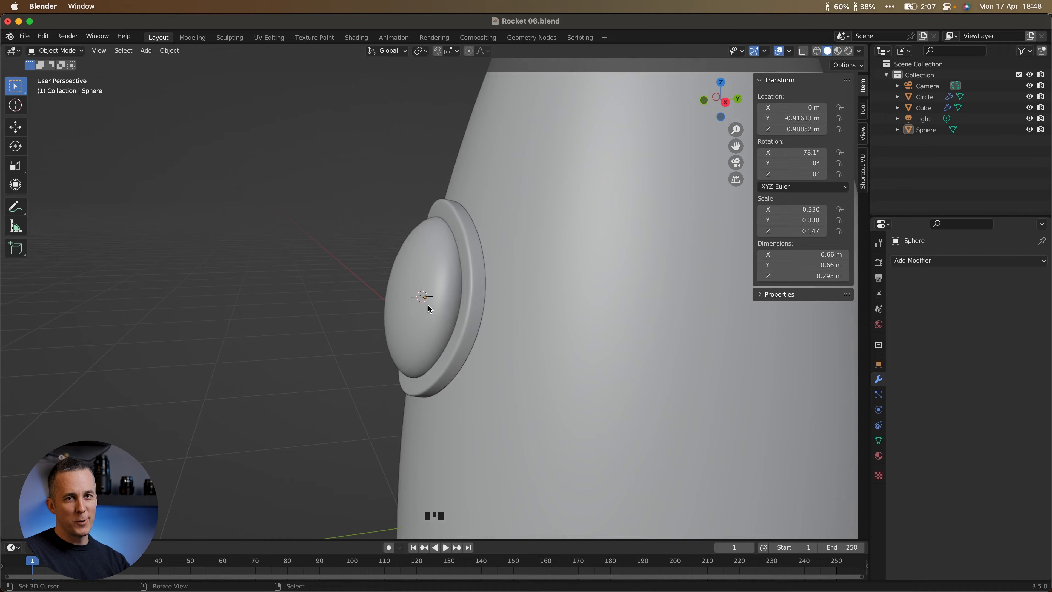
pyautogui.moveTo(429, 283)
pyautogui.mouseDown(button='middle')
pyautogui.moveTo(540, 289)
pyautogui.moveTo(434, 297)
pyautogui.mouseUp(button='middle')
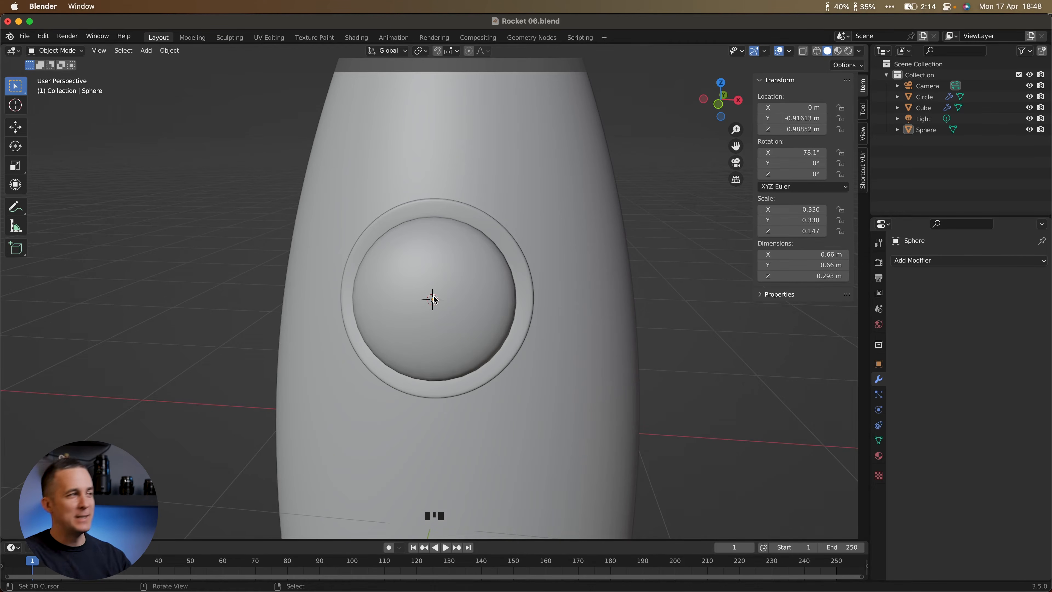
pyautogui.moveTo(505, 301); pyautogui.dragTo(428, 246, button='middle')
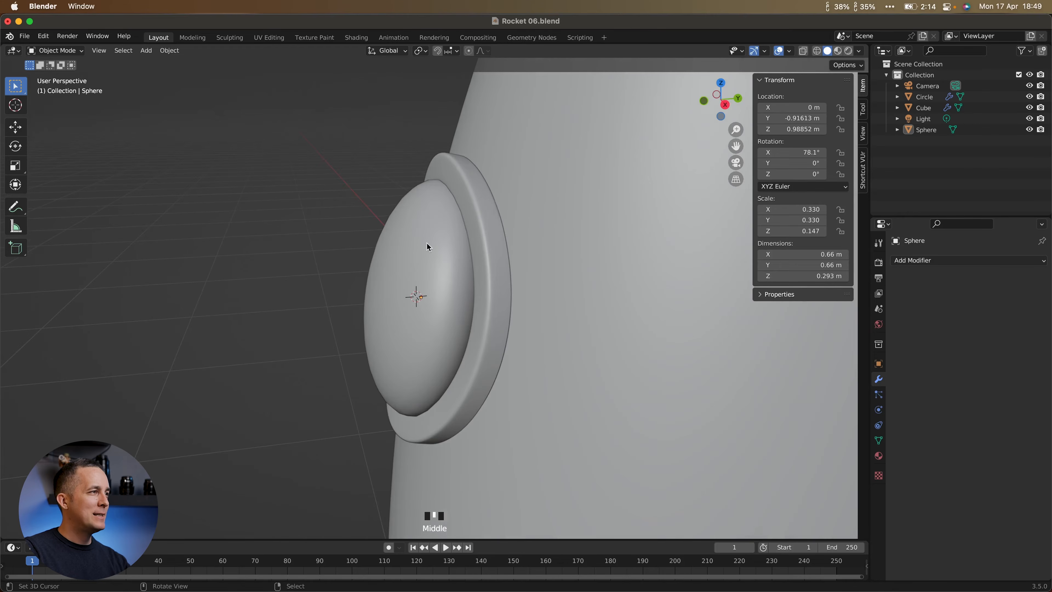
# Delete the flattened sphere from the window frame.
pyautogui.moveTo(391, 376); pyautogui.dragTo(559, 348, button='middle')
pyautogui.scroll(-3, 519, 292)
pyautogui.click(493, 292)
pyautogui.moveTo(494, 292); pyautogui.dragTo(469, 304, button='middle')
pyautogui.press('Delete')
pyautogui.scroll(2, 470, 305)
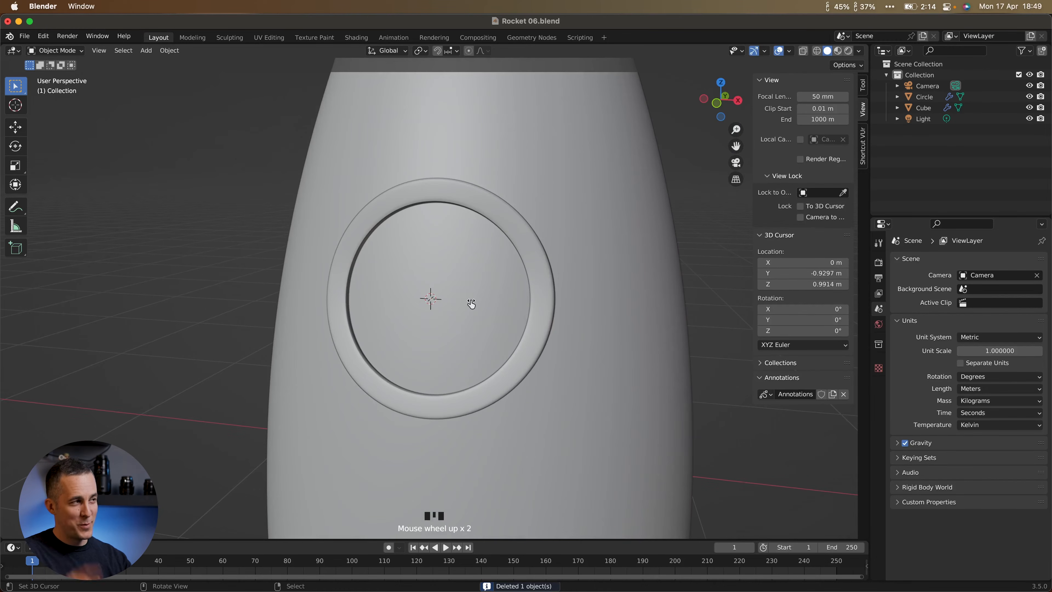
pyautogui.scroll(1, 474, 298)
# Open the window frame in Edit Mode and select the edge loop around its inner rim.
pyautogui.rightClick(558, 305)
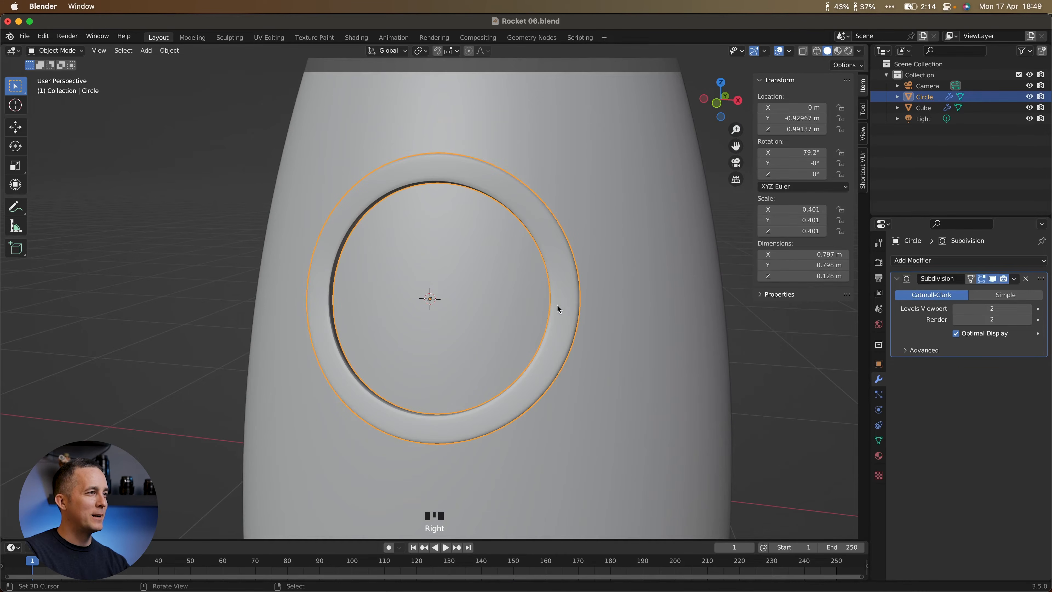
pyautogui.press('Tab')
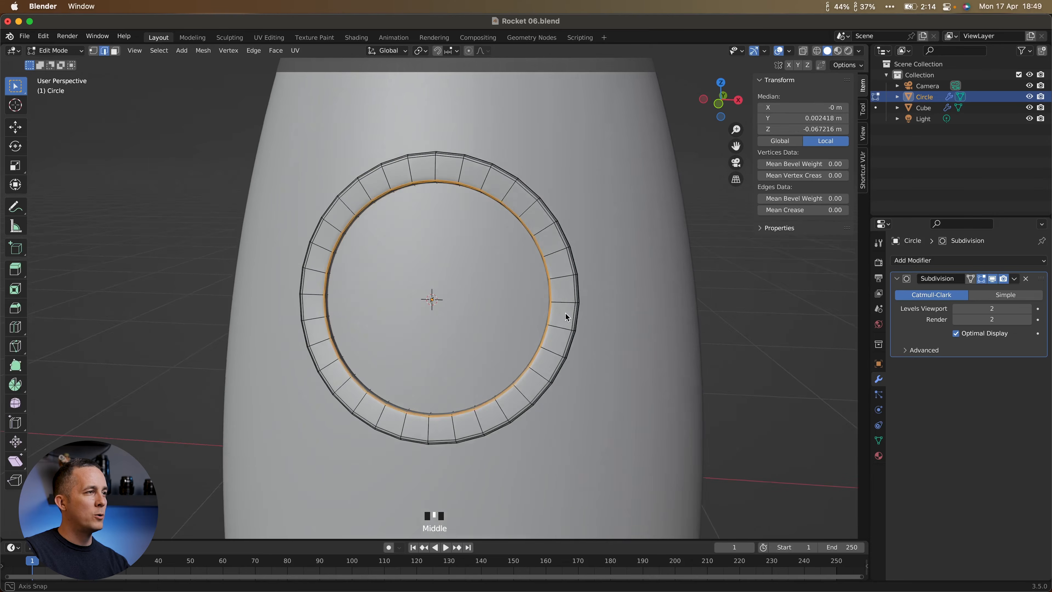
pyautogui.scroll(3, 514, 306)
pyautogui.scroll(2, 575, 307)
pyautogui.keyDown('shift'); pyautogui.moveTo(541, 314); pyautogui.dragTo(580, 290, button='middle'); pyautogui.keyUp('shift')
pyautogui.rightClick(571, 290)
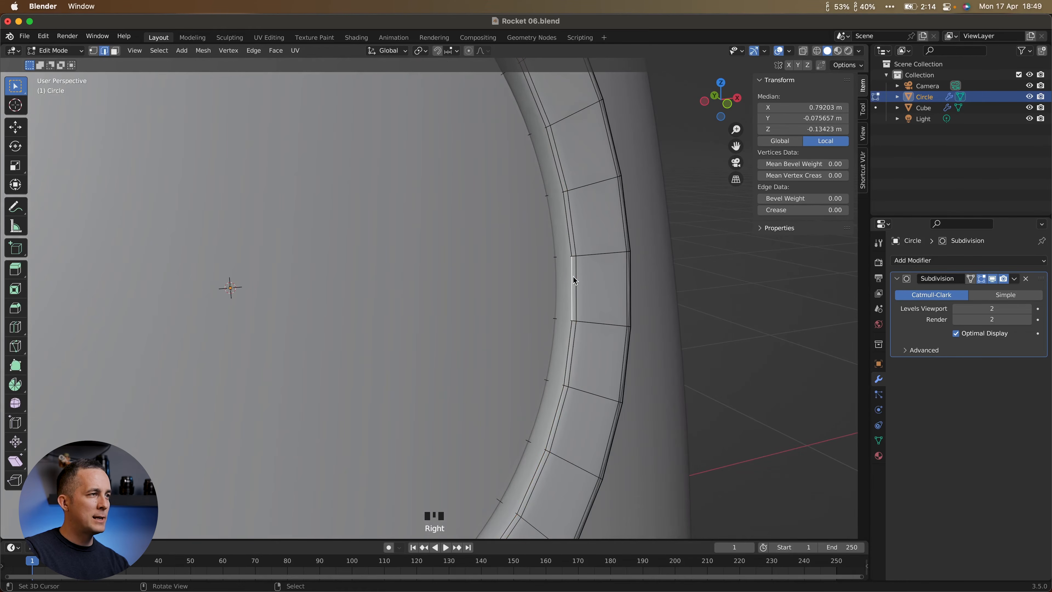
pyautogui.keyDown('alt'); pyautogui.rightClick(571, 284); pyautogui.keyUp('alt')
pyautogui.scroll(-4, 578, 322)
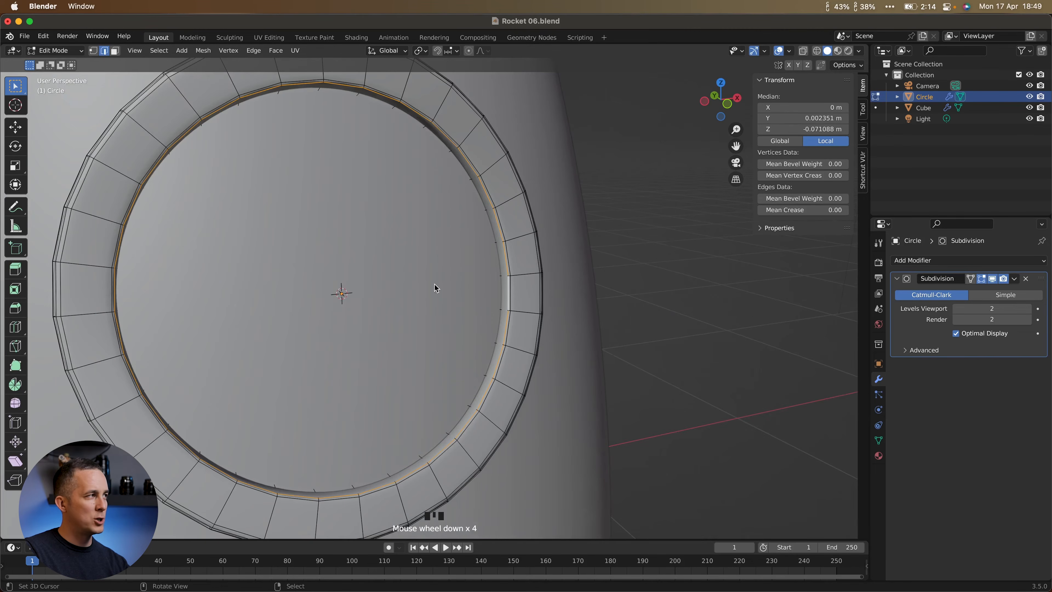
pyautogui.scroll(2, 451, 269)
pyautogui.scroll(-2, 534, 293)
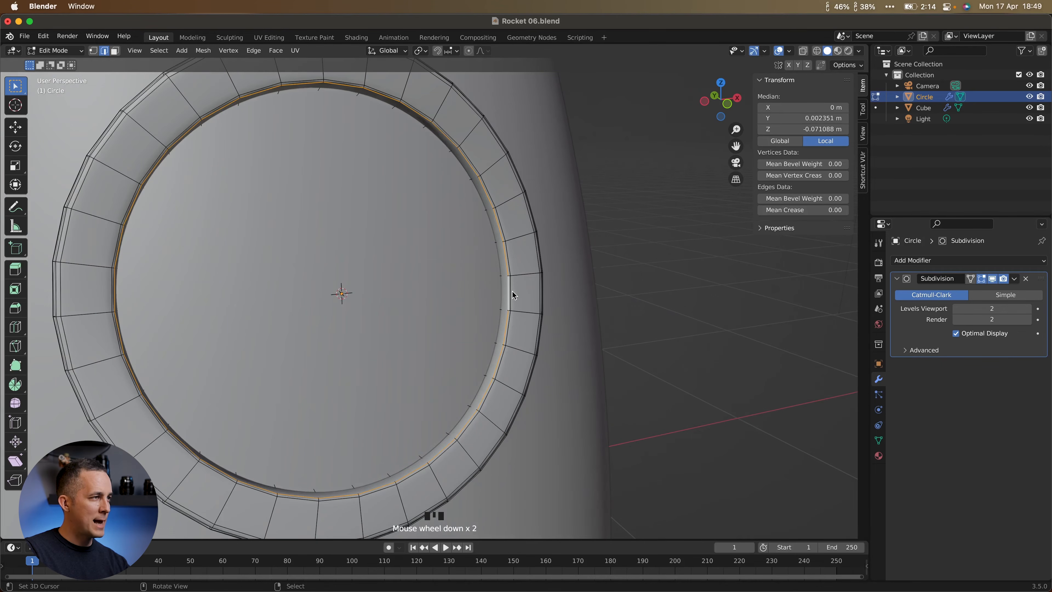
pyautogui.keyDown('shift'); pyautogui.moveTo(492, 296); pyautogui.dragTo(548, 300, button='middle'); pyautogui.keyUp('shift')
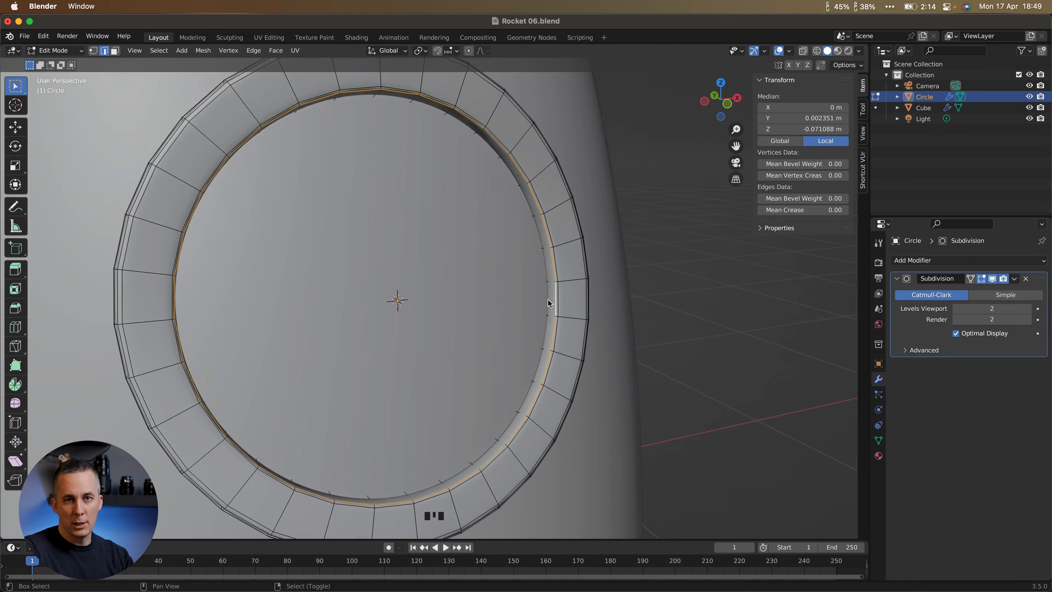
# Duplicate the inner rim edge loop in place and separate the copy into its own object.
pyautogui.hotkey('shift', 'd')
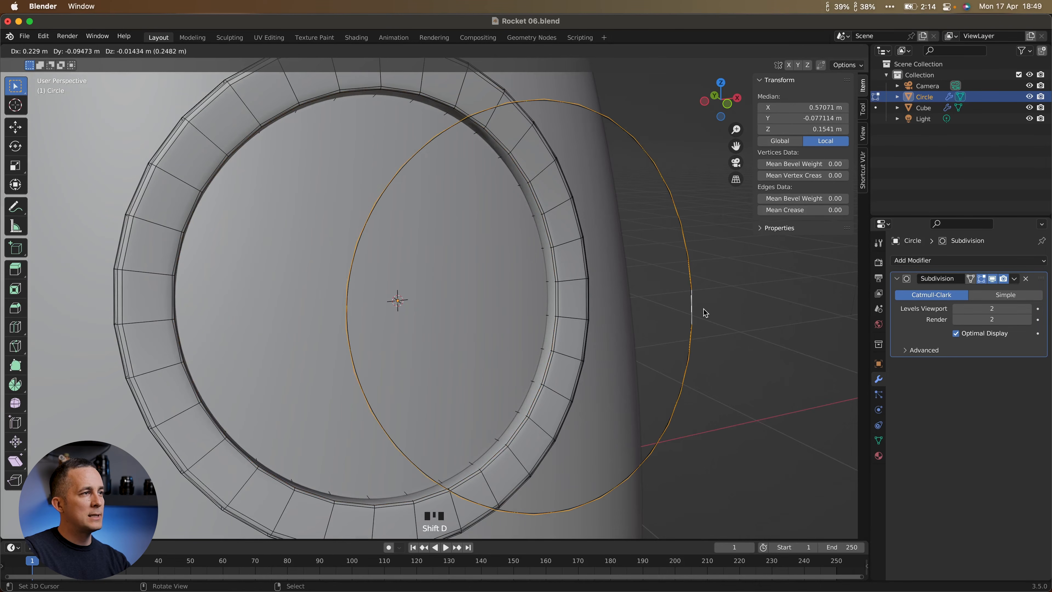
pyautogui.rightClick(706, 313)
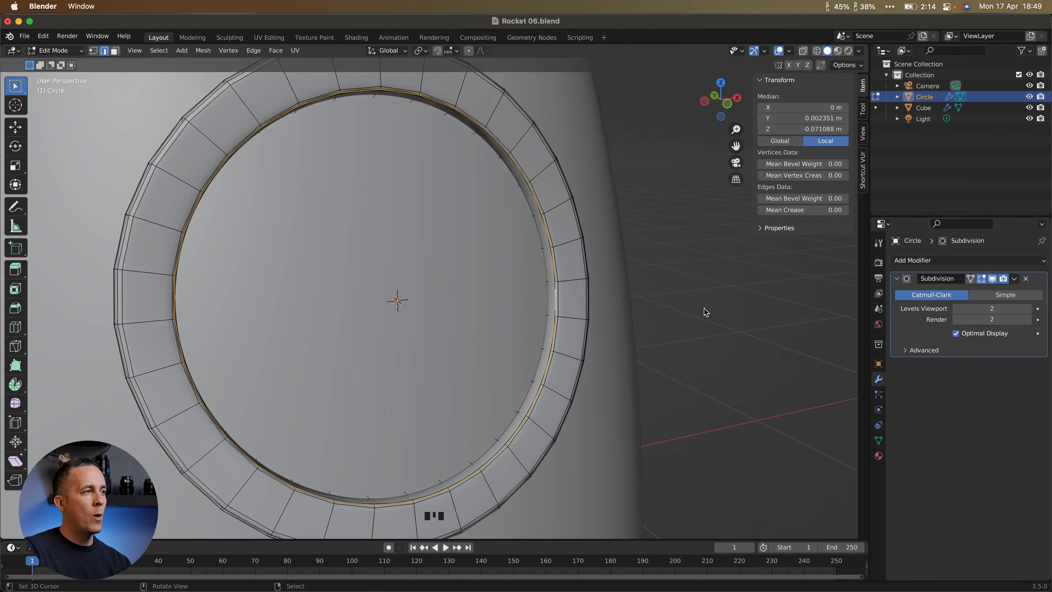
pyautogui.hotkey('ctrl', 'p')
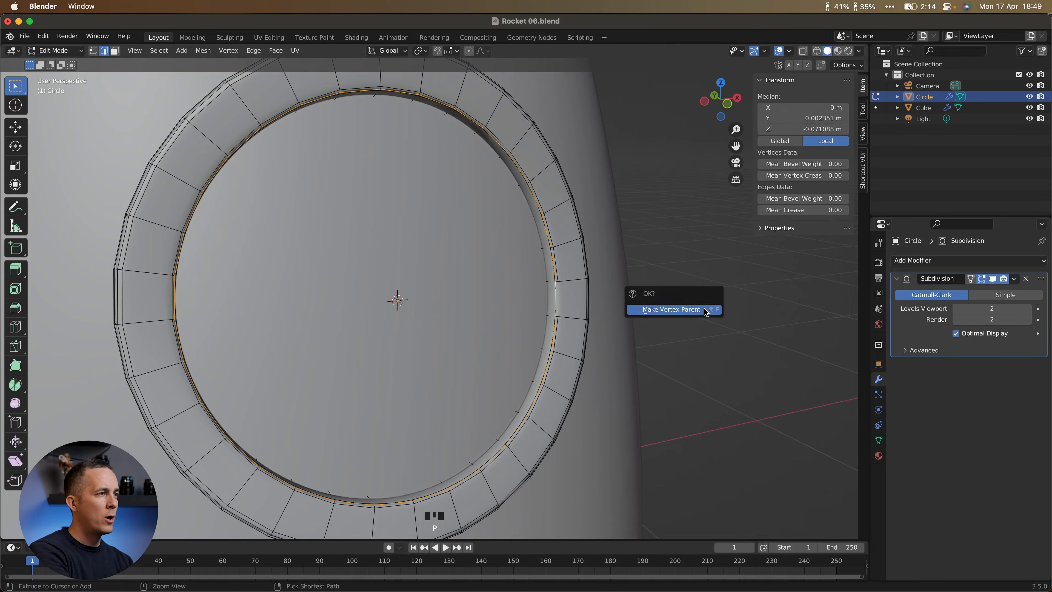
pyautogui.press('Escape')
pyautogui.press('p')
pyautogui.press('p')
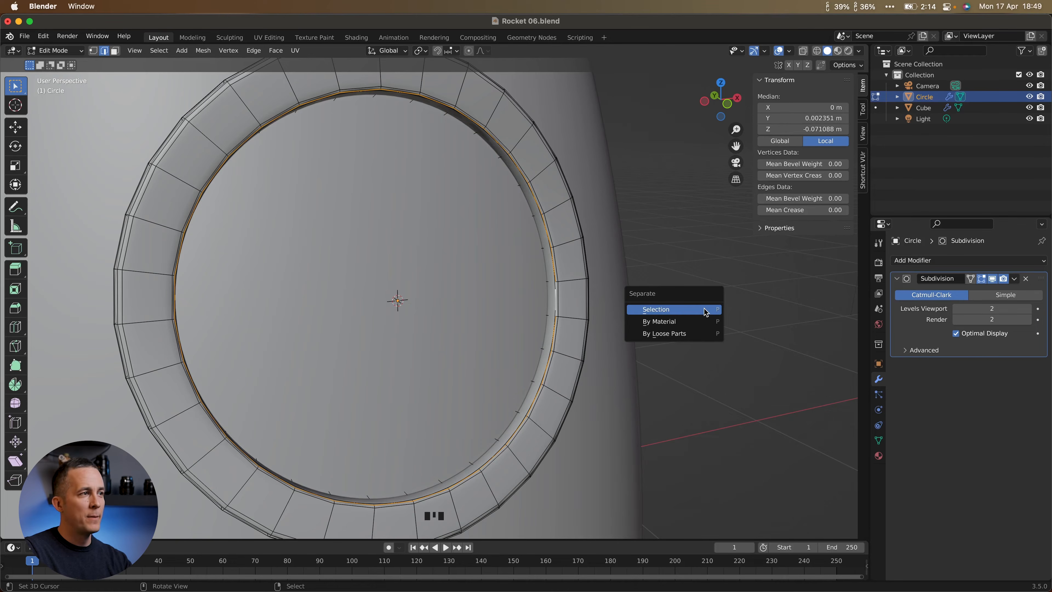
pyautogui.click(706, 312)
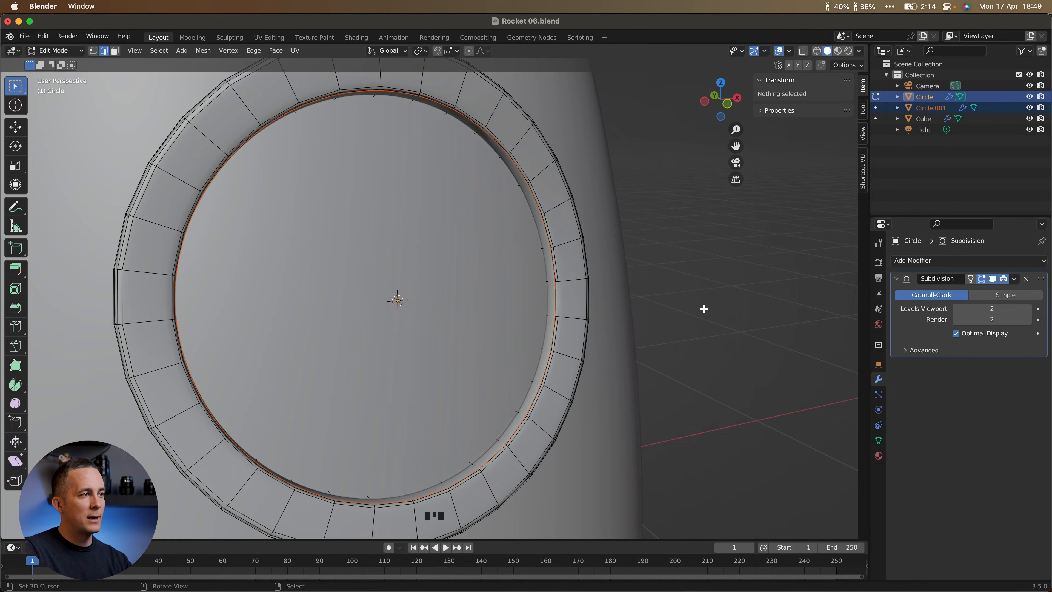
# Return to Object Mode, select only the separated ring and open it in Edit Mode.
pyautogui.press('Tab')
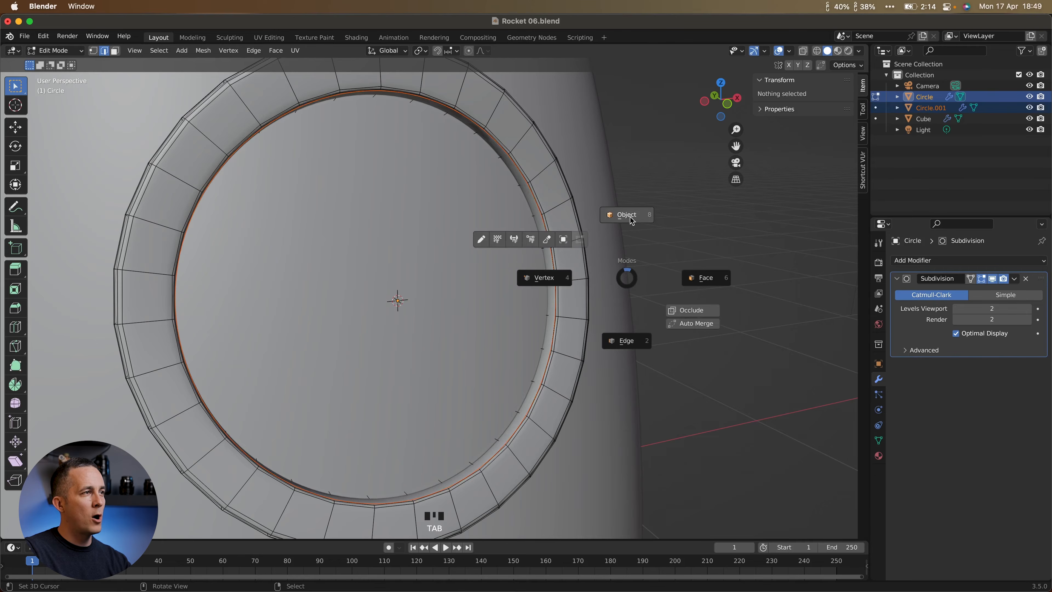
pyautogui.click(931, 108)
pyautogui.press('g')
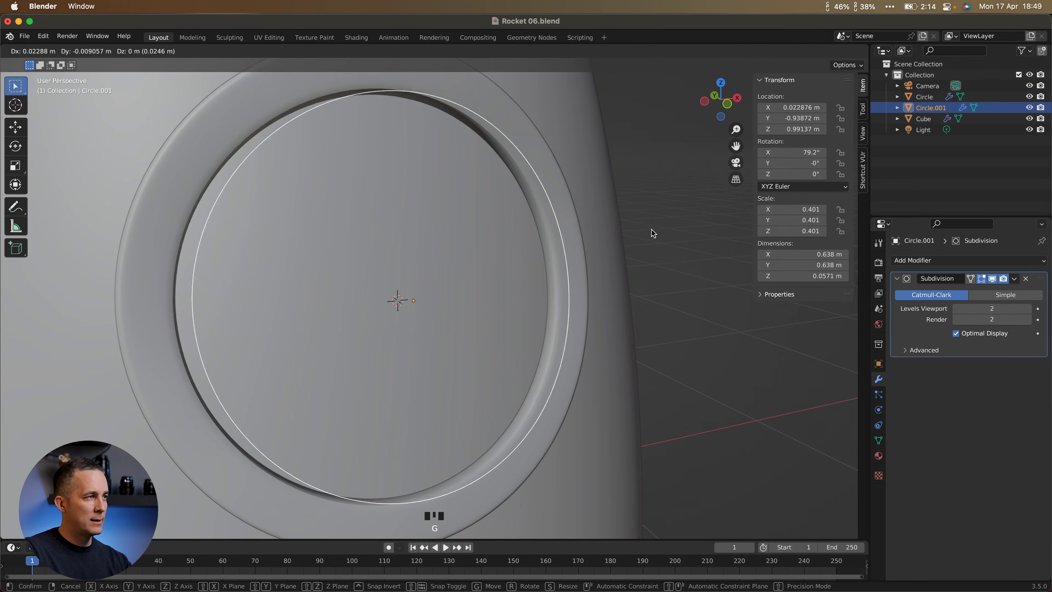
pyautogui.rightClick(653, 240)
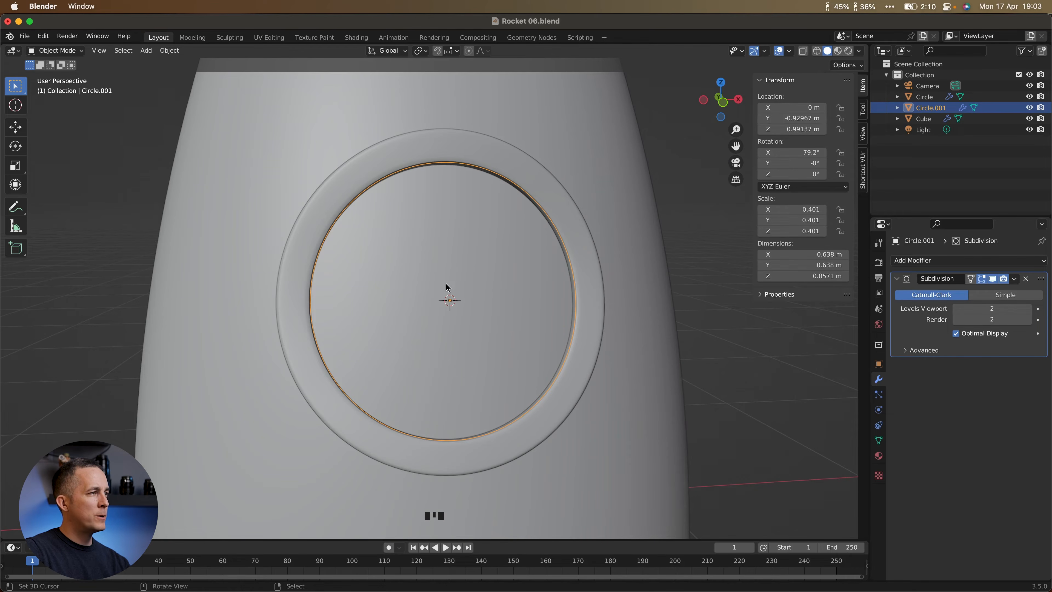
pyautogui.press('Tab')
pyautogui.click(352, 277)
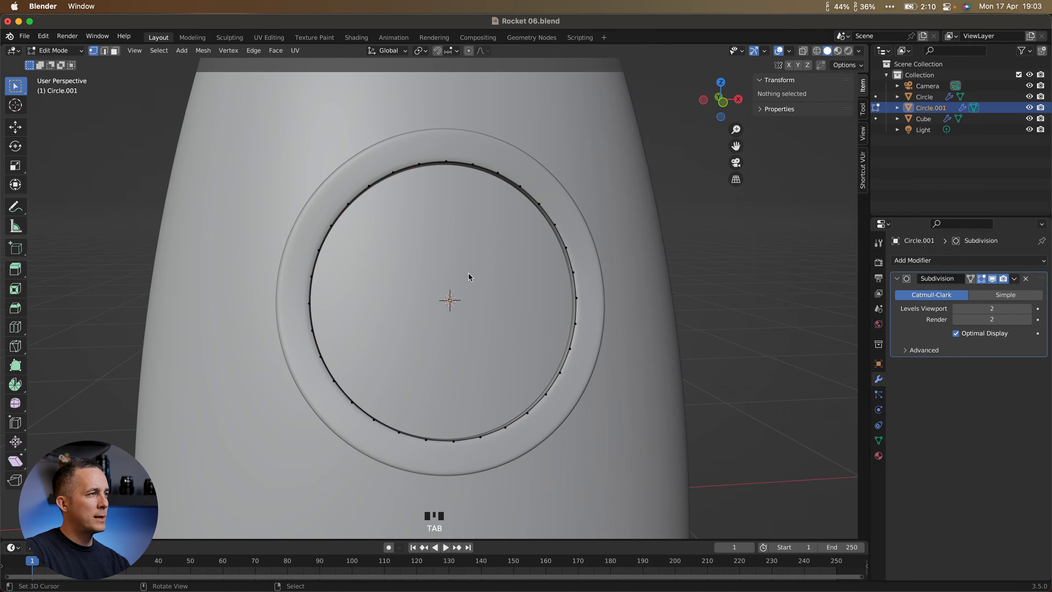
# Select the whole ring and extrude it outward along its local Z axis by about 0.07 m.
pyautogui.press('a')
pyautogui.moveTo(498, 326); pyautogui.dragTo(387, 330, button='middle')
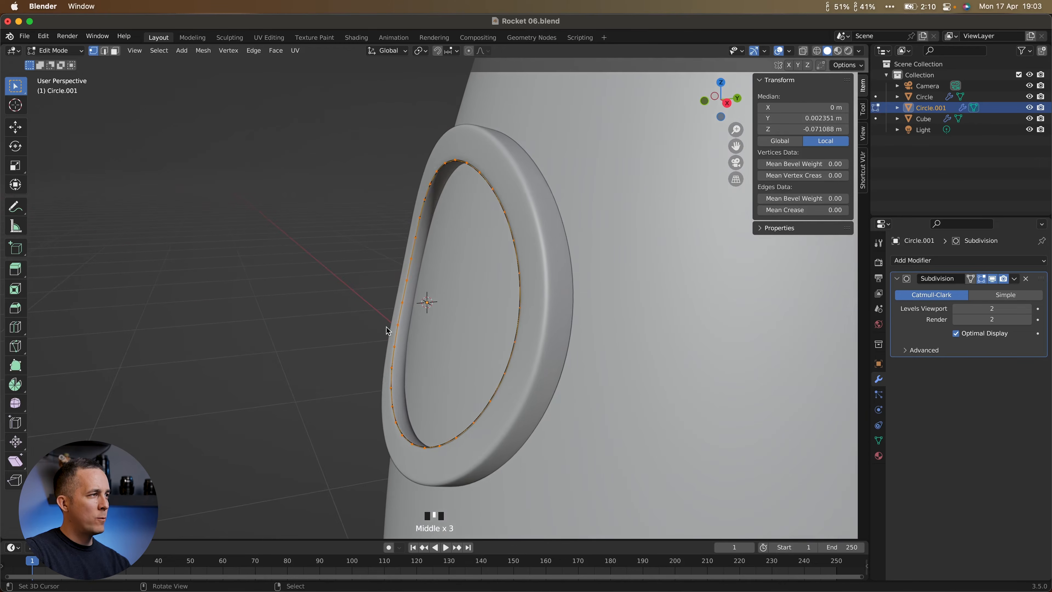
pyautogui.moveTo(442, 263)
pyautogui.mouseDown(button='middle')
pyautogui.moveTo(420, 268)
pyautogui.moveTo(442, 265)
pyautogui.mouseUp(button='middle')
pyautogui.press('e')
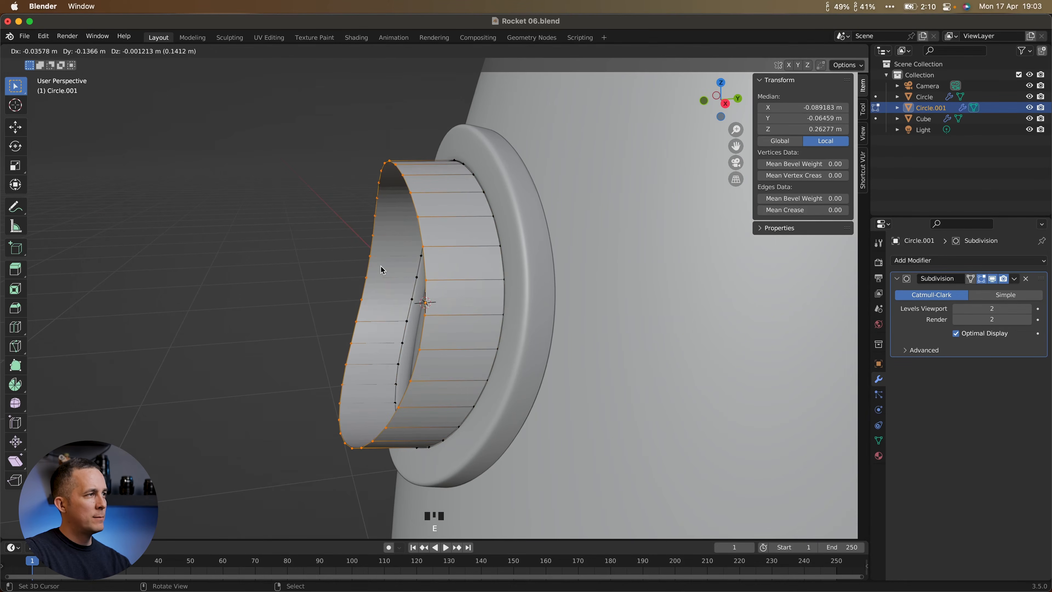
pyautogui.press('Escape')
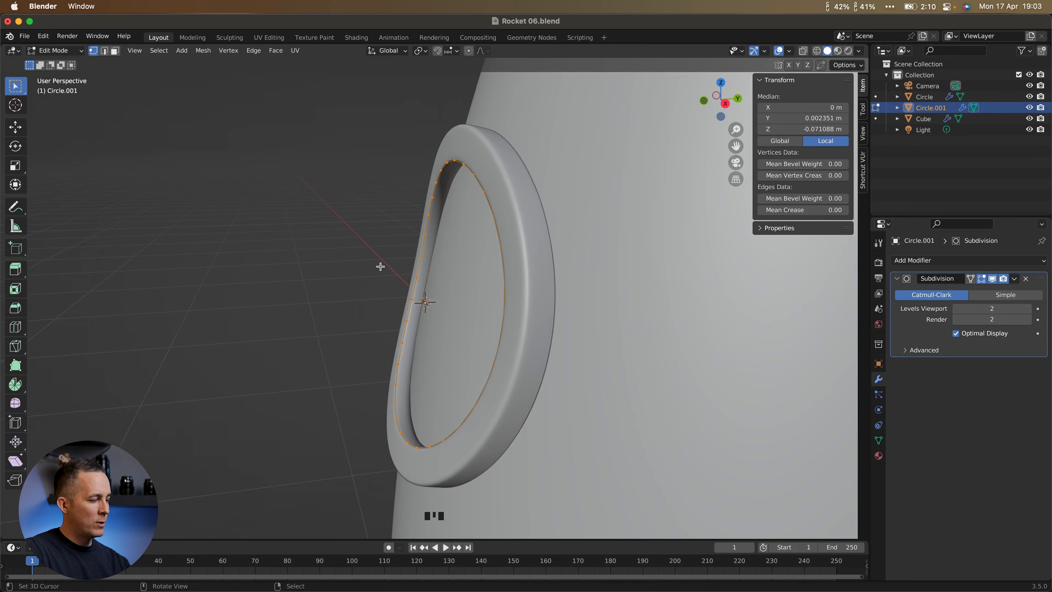
pyautogui.press('g')
pyautogui.press('z')
pyautogui.press('z')
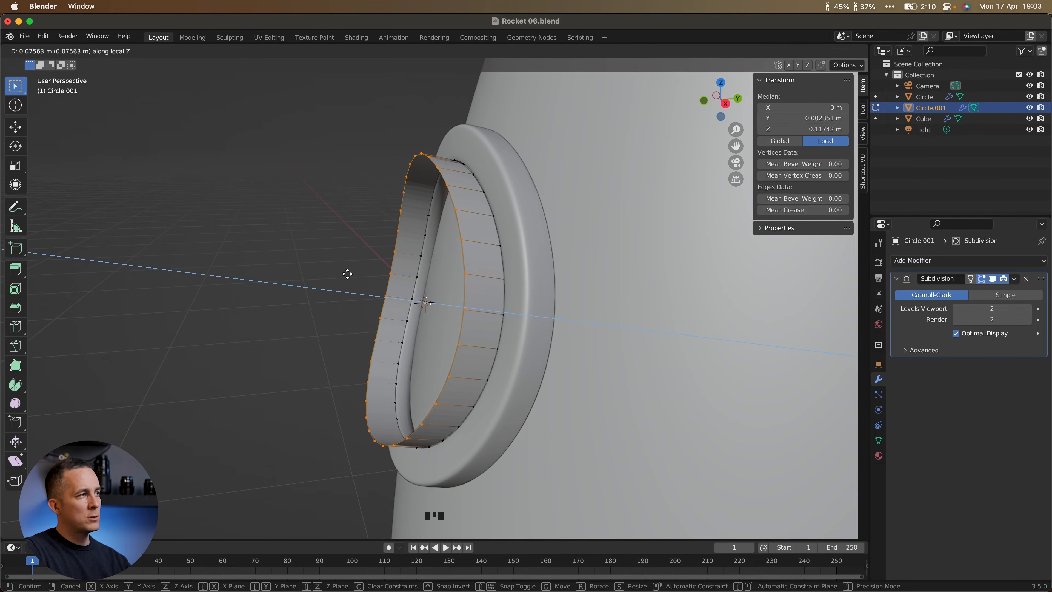
pyautogui.click(349, 274)
# Scale the extruded ring inward to about 0.6 of its size to form a sloped band inside the frame.
pyautogui.moveTo(364, 282); pyautogui.dragTo(517, 280, button='middle')
pyautogui.press('s')
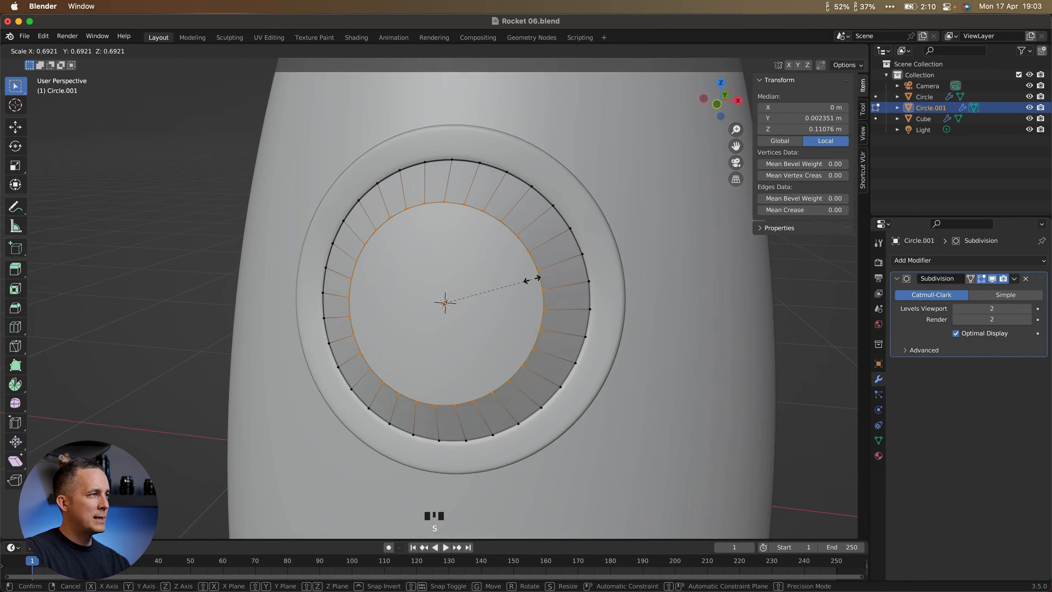
pyautogui.click(529, 281)
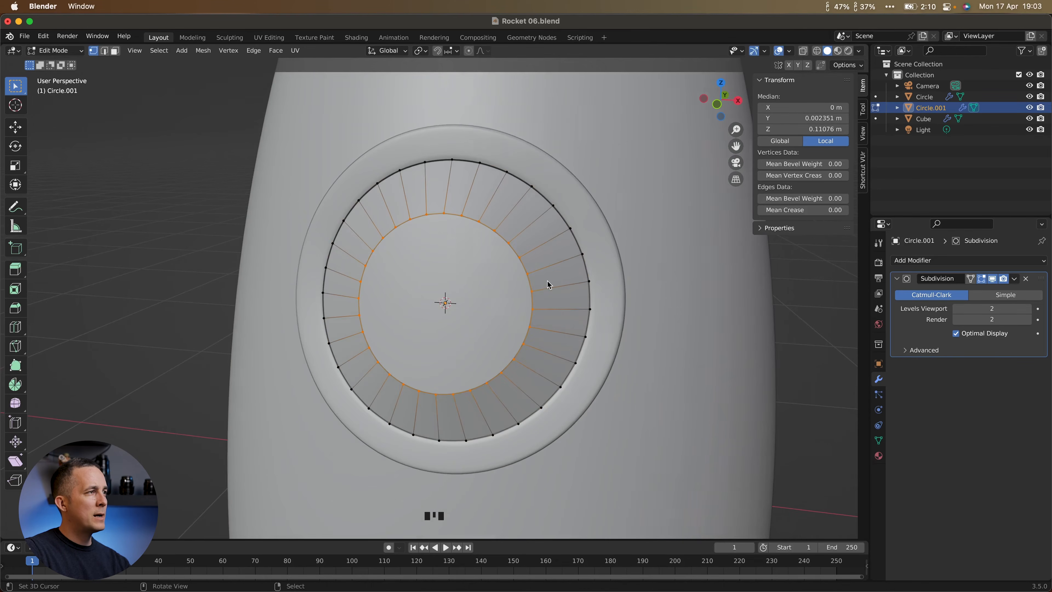
pyautogui.moveTo(549, 284); pyautogui.dragTo(453, 279, button='middle')
pyautogui.click(981, 279)
pyautogui.click(981, 279)
pyautogui.moveTo(469, 280); pyautogui.dragTo(512, 278, button='middle')
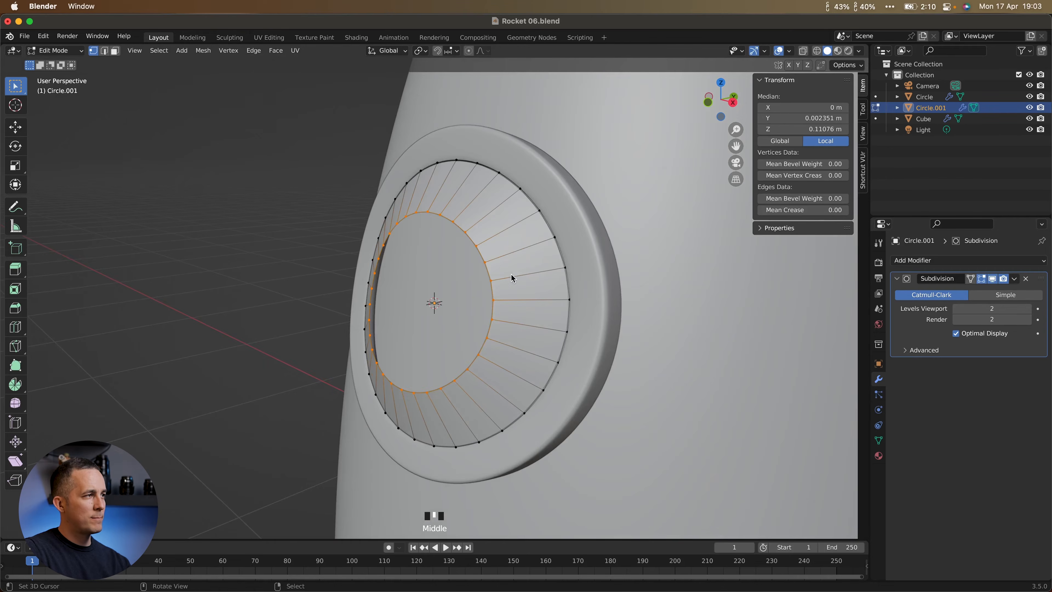
# Flatten the inner ring by scaling it to 0 along its local Z axis.
pyautogui.moveTo(514, 228); pyautogui.dragTo(421, 251, button='middle')
pyautogui.press('KP_3')
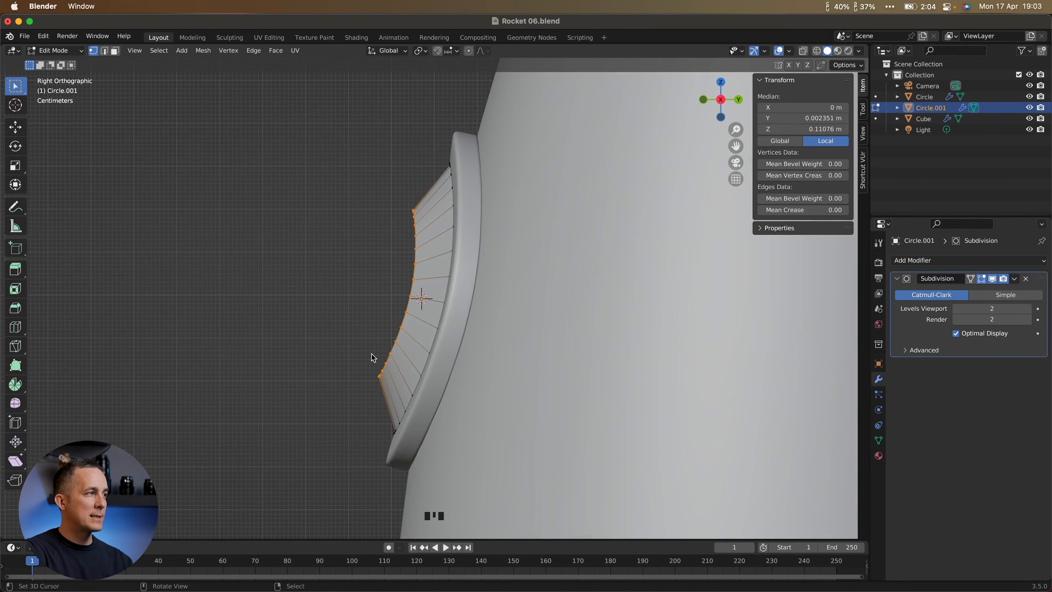
pyautogui.press('s')
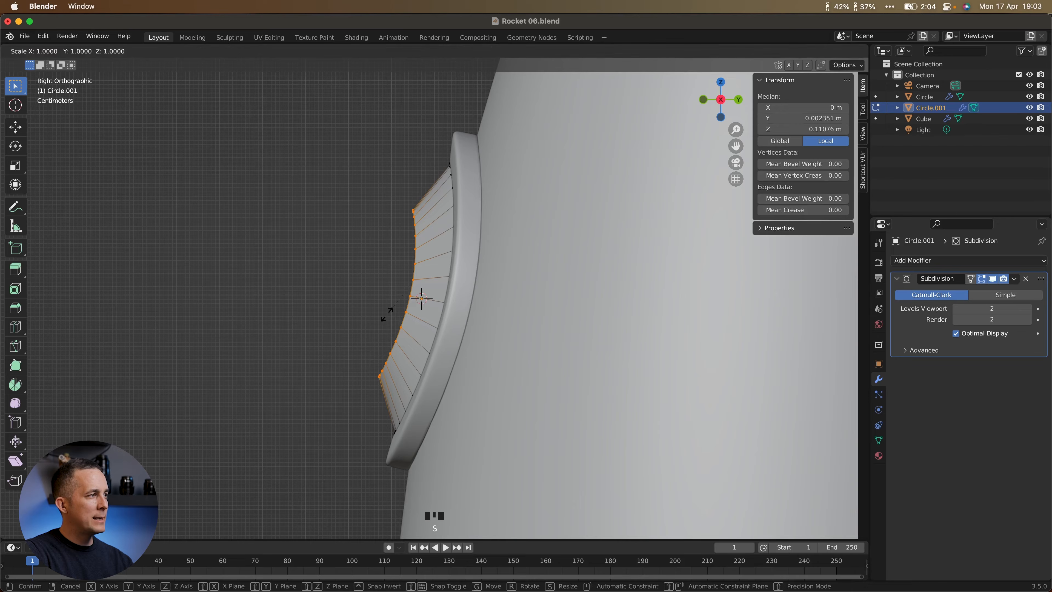
pyautogui.press('z')
pyautogui.press('z')
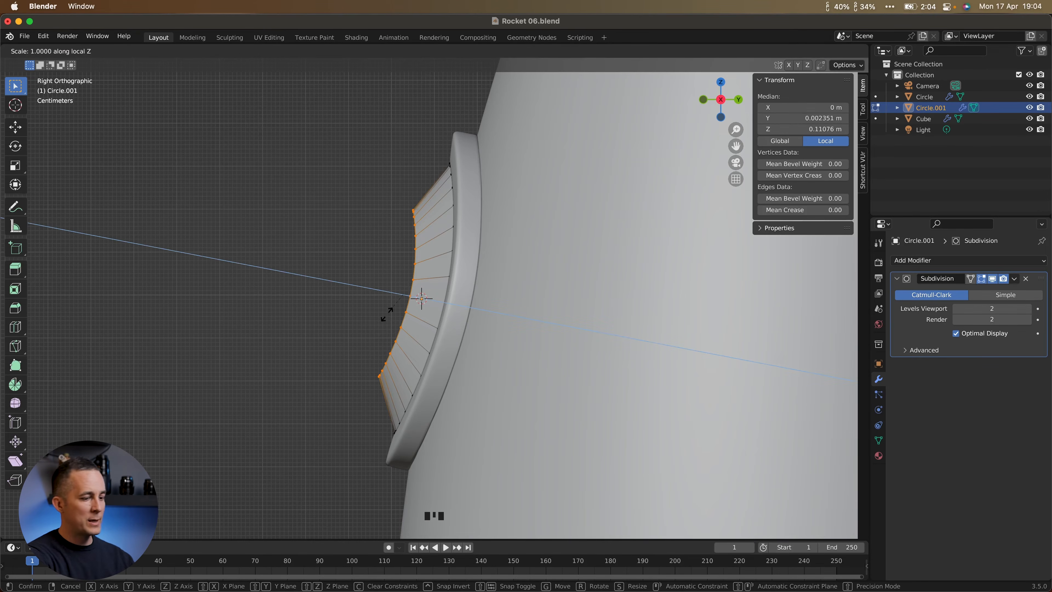
pyautogui.write('0')
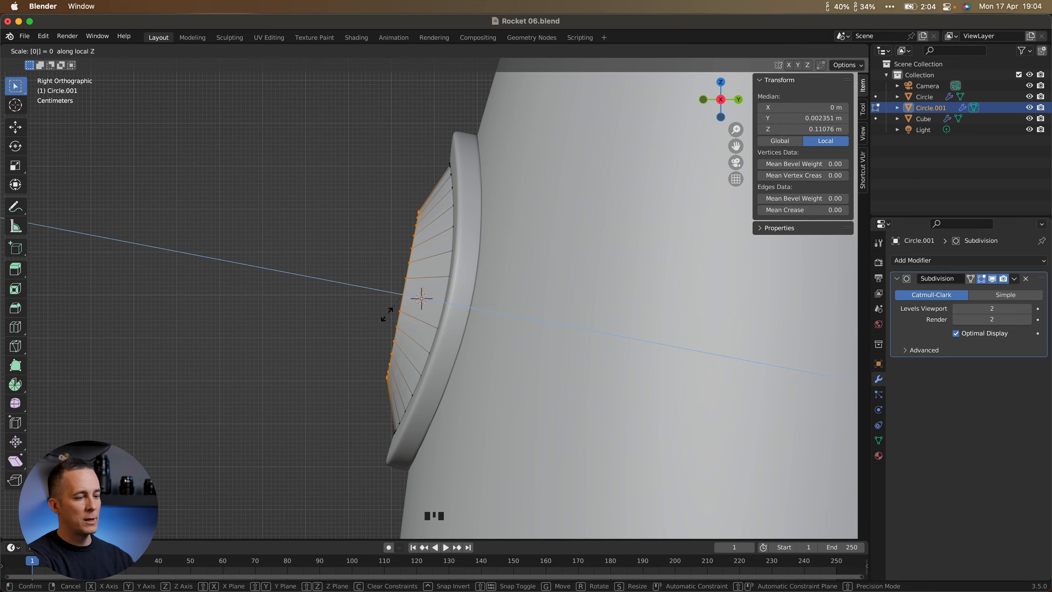
pyautogui.press('Return')
# Fill the flattened ring with a face and scale it down to about 0.8 of its size.
pyautogui.moveTo(391, 238); pyautogui.dragTo(479, 274, button='middle')
pyautogui.press('f')
pyautogui.moveTo(393, 294); pyautogui.dragTo(519, 301, button='middle')
pyautogui.press('s')
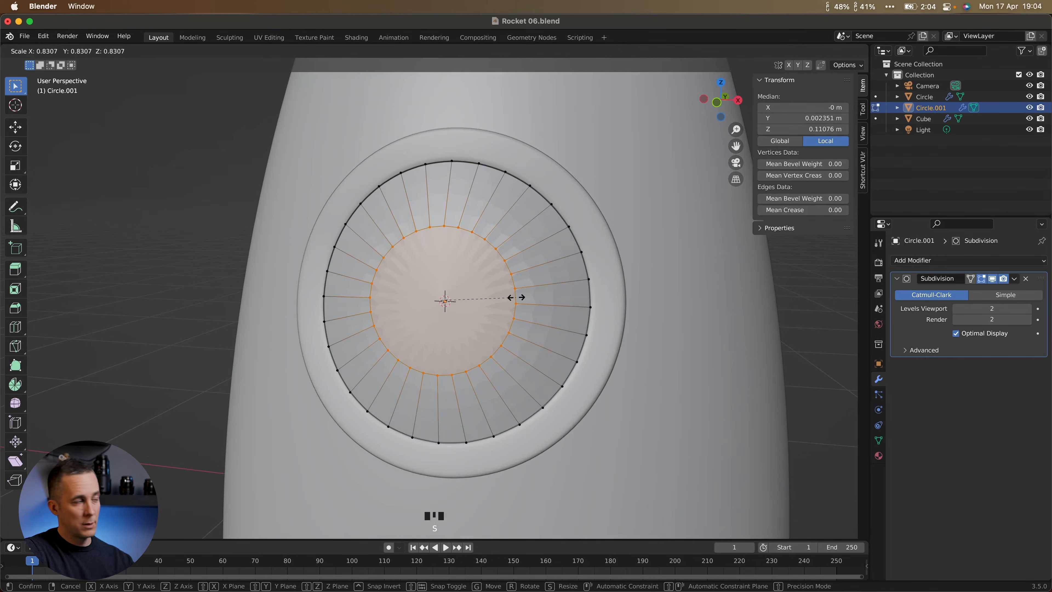
pyautogui.click(506, 301)
# Bevel the filled inner face with 7 segments and a width of about 0.36 m to form a rounded dome, and leave Edit Mode.
pyautogui.moveTo(506, 300); pyautogui.dragTo(488, 304, button='middle')
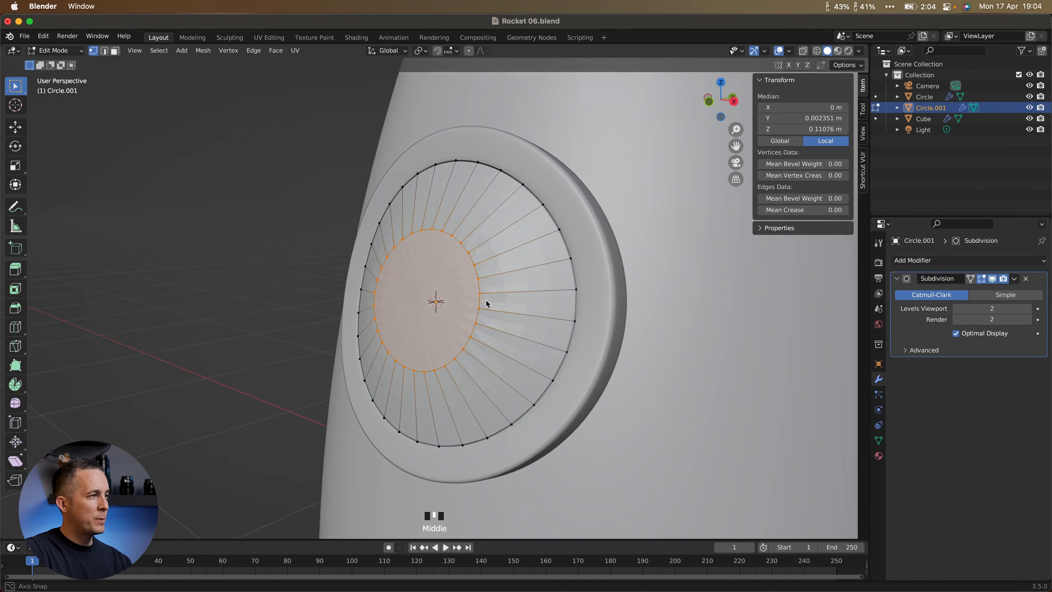
pyautogui.hotkey('ctrl', 'b')
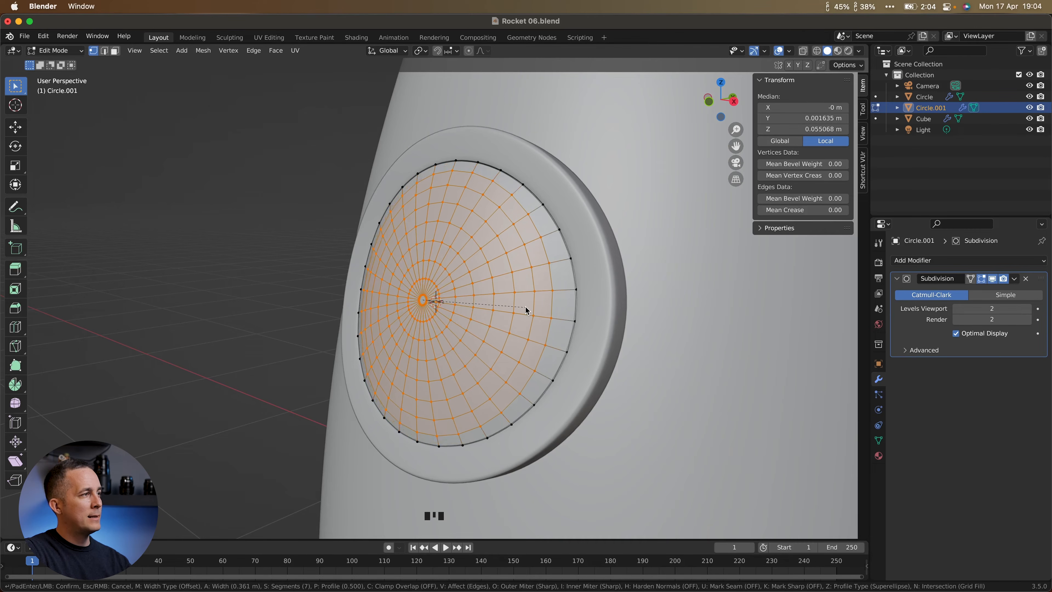
pyautogui.click(528, 311)
pyautogui.moveTo(516, 312); pyautogui.dragTo(411, 309, button='middle')
pyautogui.press('Tab')
# Inspect the domed window glass from the front and both sides, comparing it with the Subdivision modifier's viewport display off and on.
pyautogui.moveTo(370, 167); pyautogui.dragTo(414, 256, button='middle')
pyautogui.rightClick(280, 243)
pyautogui.moveTo(280, 242); pyautogui.dragTo(425, 247, button='middle')
pyautogui.rightClick(430, 248)
pyautogui.moveTo(500, 253); pyautogui.dragTo(534, 308, button='middle')
pyautogui.rightClick(303, 253)
pyautogui.rightClick(485, 298)
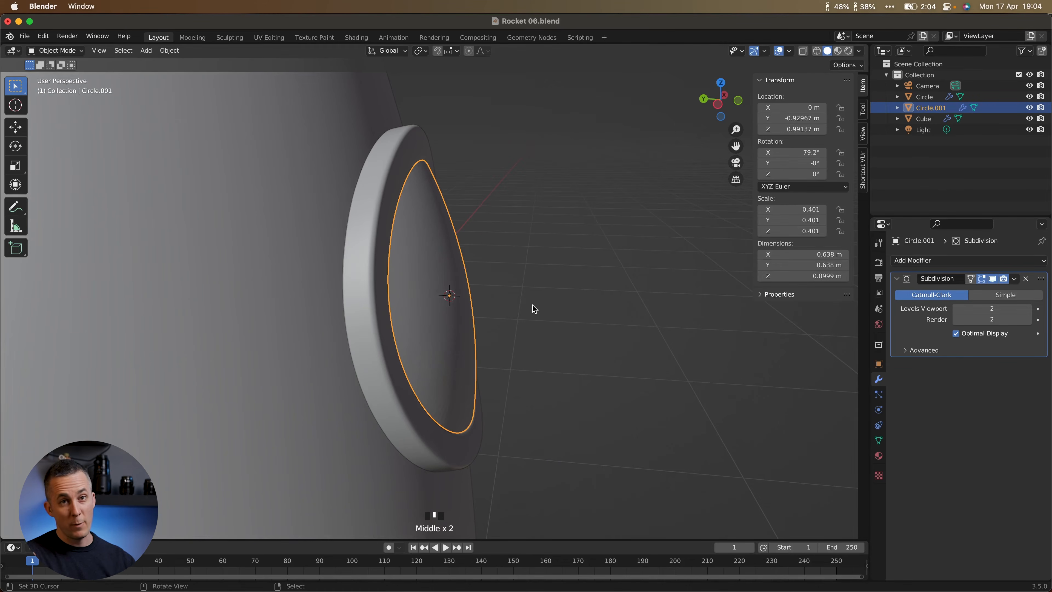
pyautogui.moveTo(533, 308); pyautogui.dragTo(449, 301, button='middle')
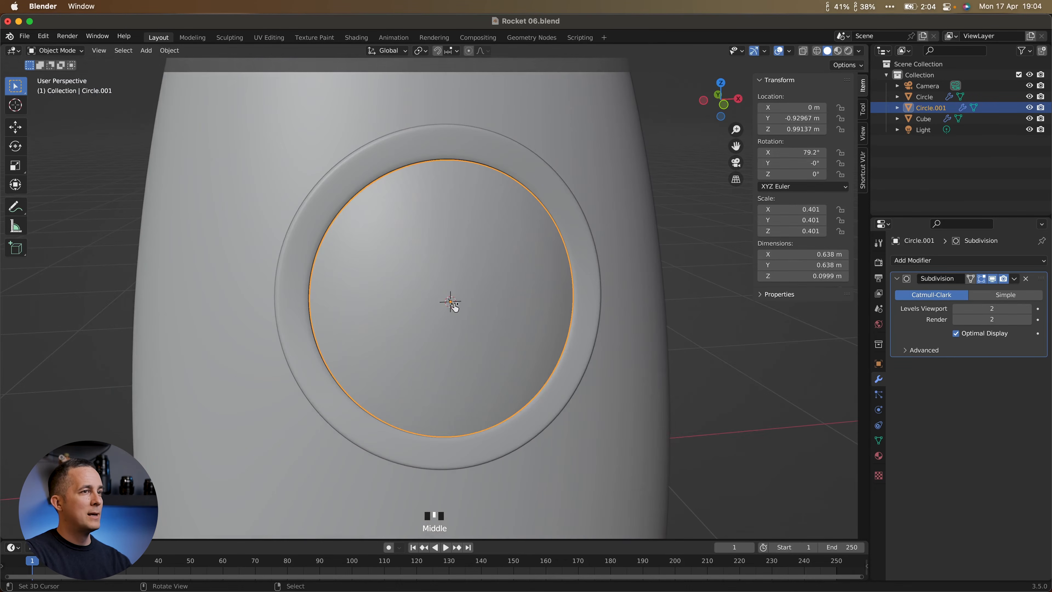
pyautogui.click(993, 281)
pyautogui.moveTo(820, 313); pyautogui.dragTo(551, 327, button='middle')
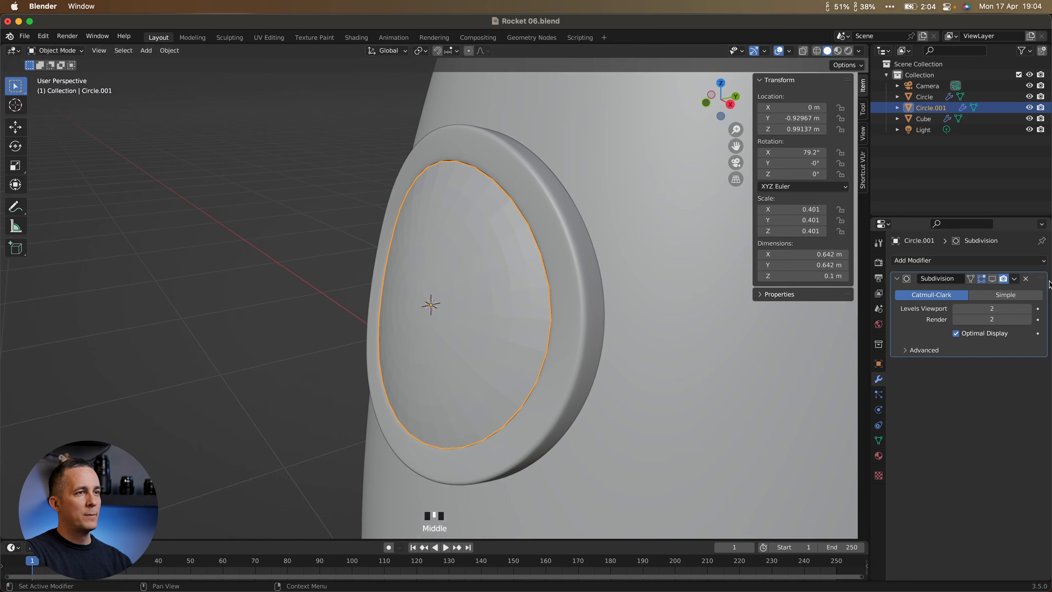
pyautogui.click(993, 281)
pyautogui.moveTo(546, 309); pyautogui.dragTo(502, 315, button='middle')
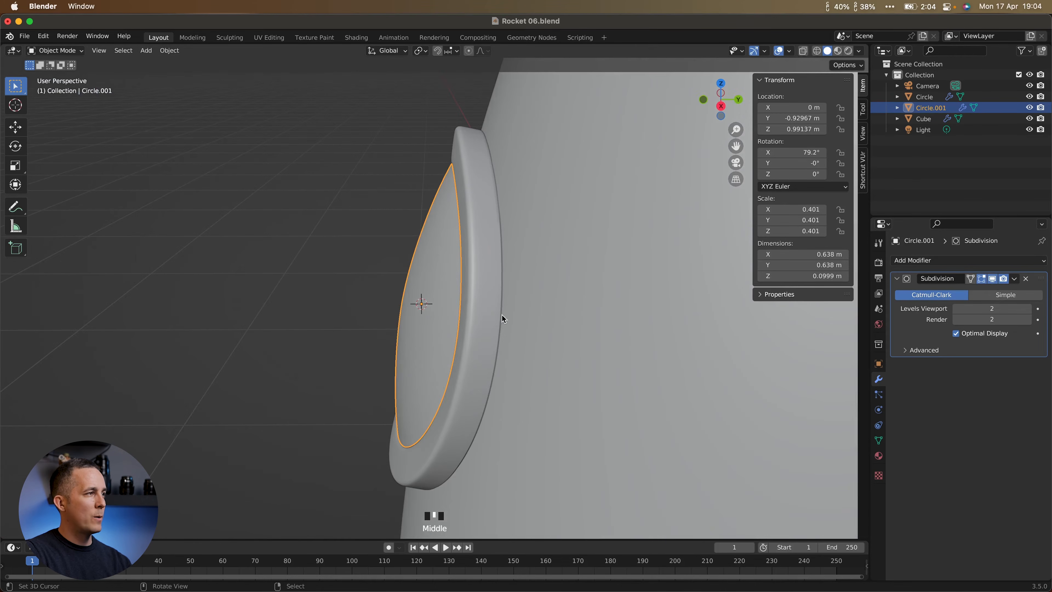
# Move the window glass about 0.005 m inward along its local Z axis so it sits deeper in the frame.
pyautogui.click(354, 282)
pyautogui.press('KP_3')
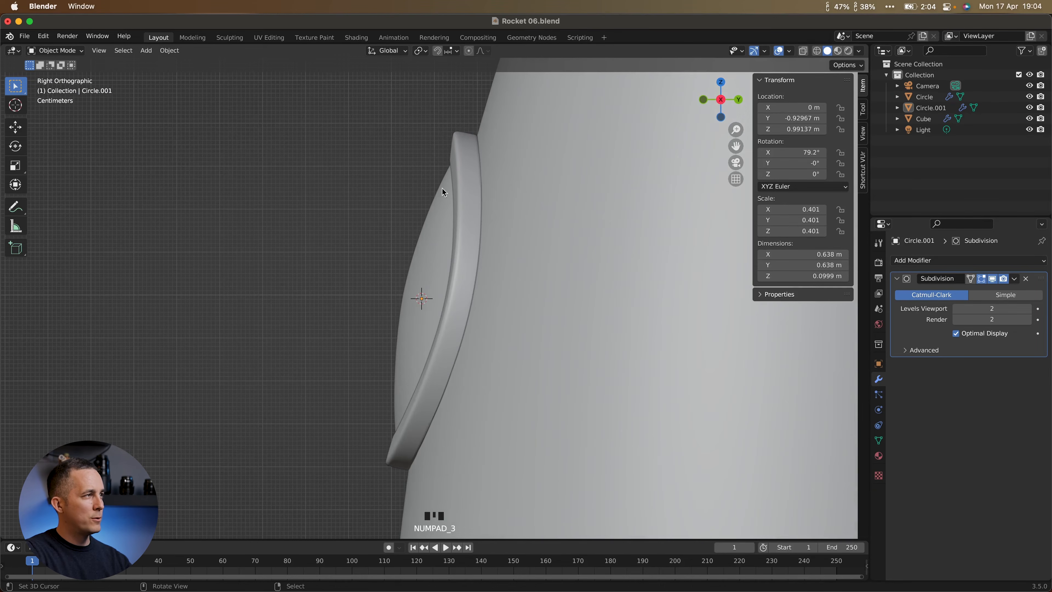
pyautogui.moveTo(386, 451); pyautogui.dragTo(273, 308, button='middle')
pyautogui.click(514, 307)
pyautogui.press('KP_3')
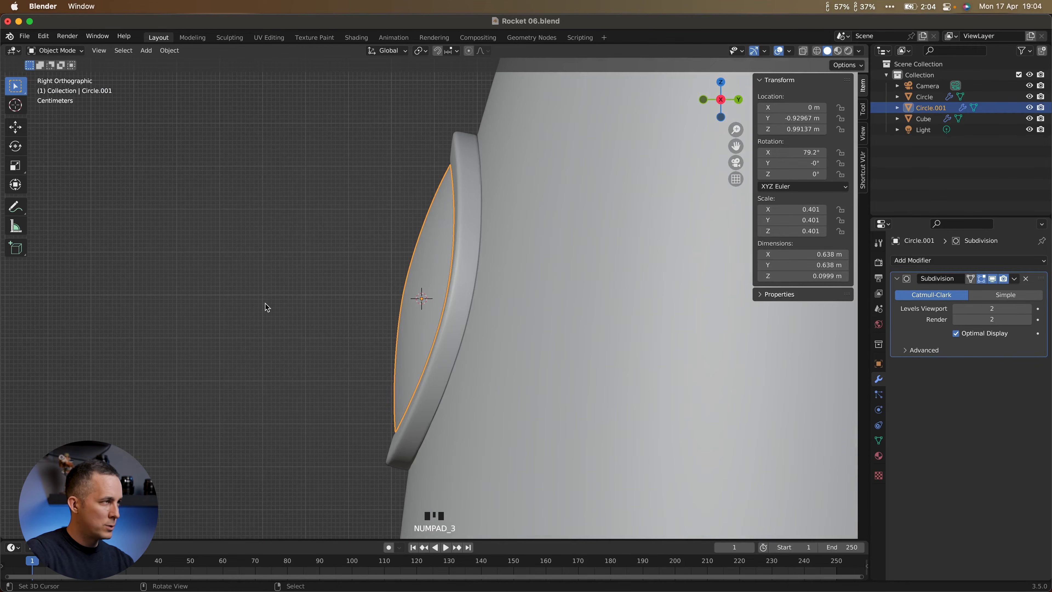
pyautogui.press('g')
pyautogui.press('z')
pyautogui.press('z')
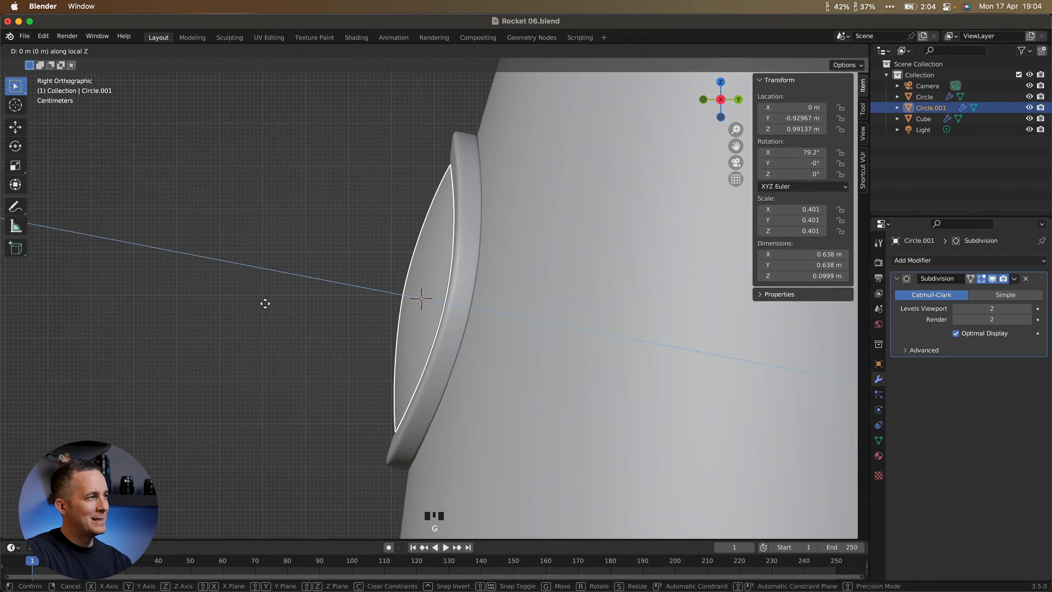
pyautogui.click(260, 298)
pyautogui.moveTo(261, 296); pyautogui.dragTo(479, 298, button='middle')
pyautogui.moveTo(438, 424); pyautogui.dragTo(396, 420, button='middle')
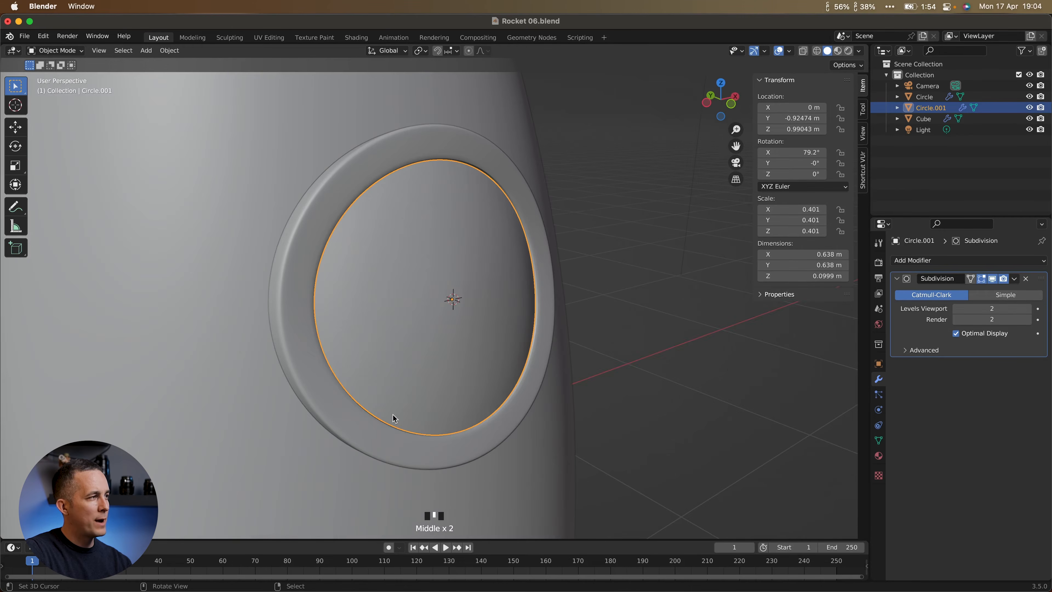
# Add a cube in front view and move it beside the rocket's lower body, to about X -2.25 m and Z -2.43 m.
pyautogui.scroll(-9, 656, 202)
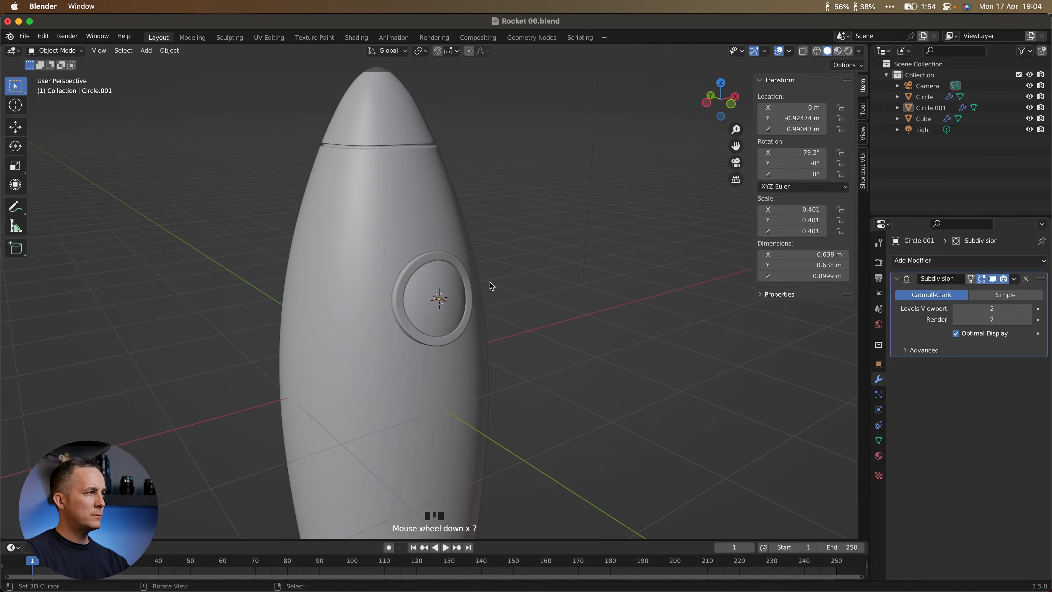
pyautogui.moveTo(470, 292); pyautogui.dragTo(505, 258, button='middle')
pyautogui.moveTo(483, 273); pyautogui.dragTo(445, 240, button='middle')
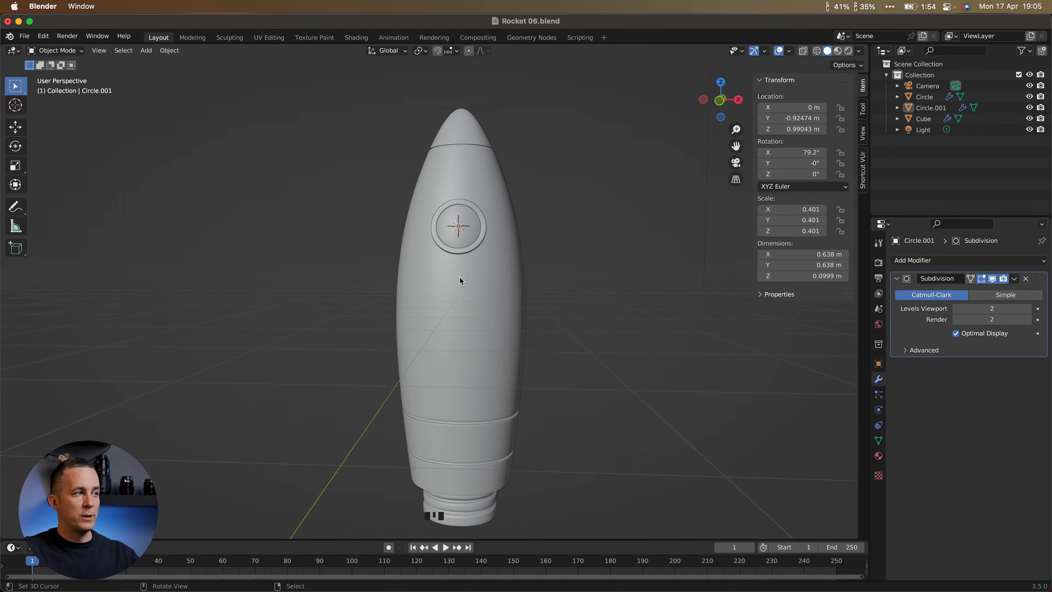
pyautogui.press('KP_1')
pyautogui.scroll(-2, 460, 276)
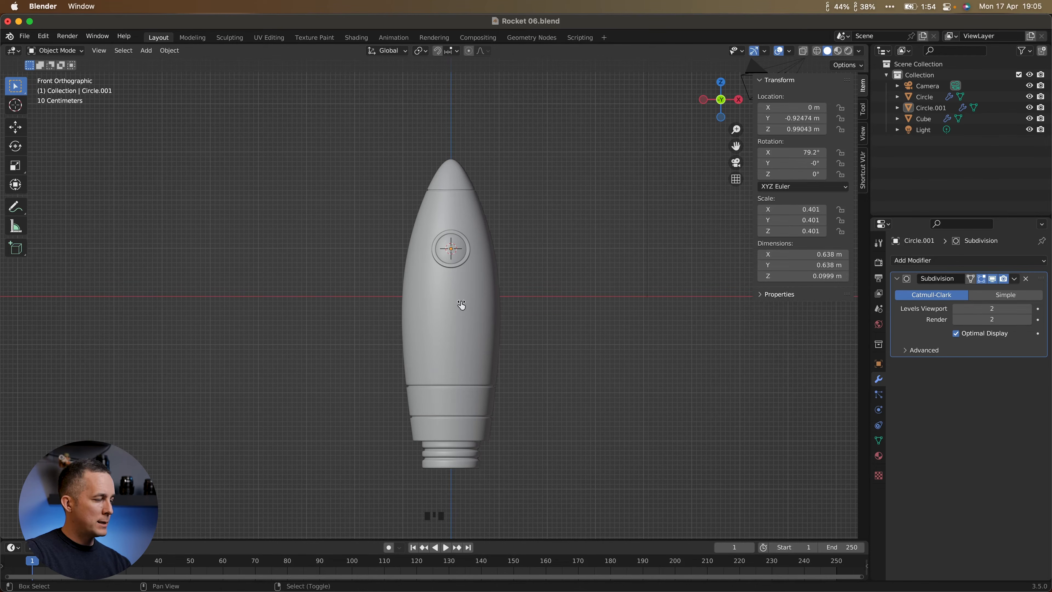
pyautogui.hotkey('shift', 'a')
pyautogui.moveTo(461, 304)
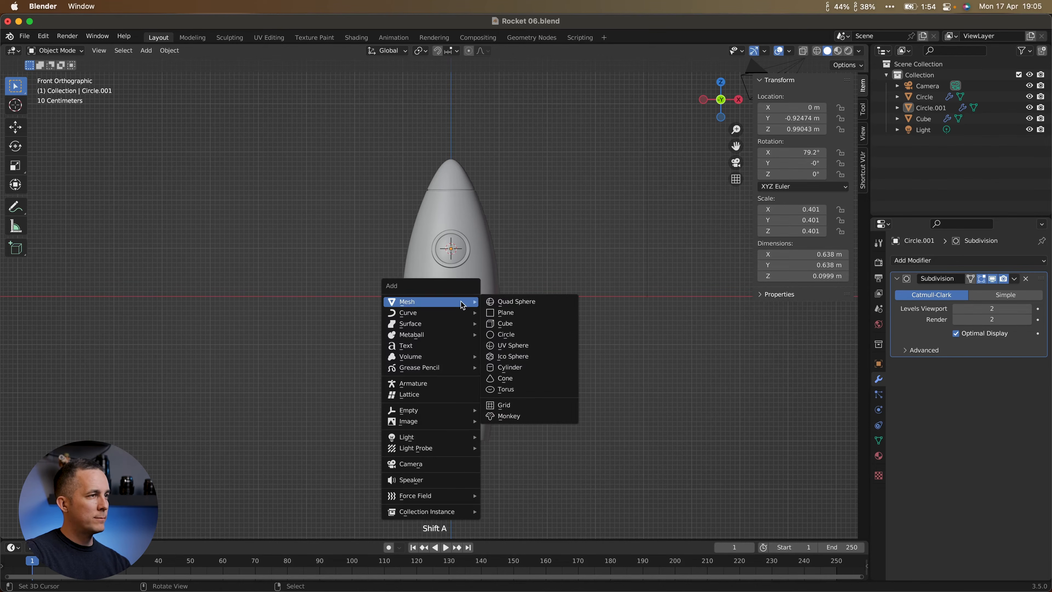
pyautogui.click(509, 326)
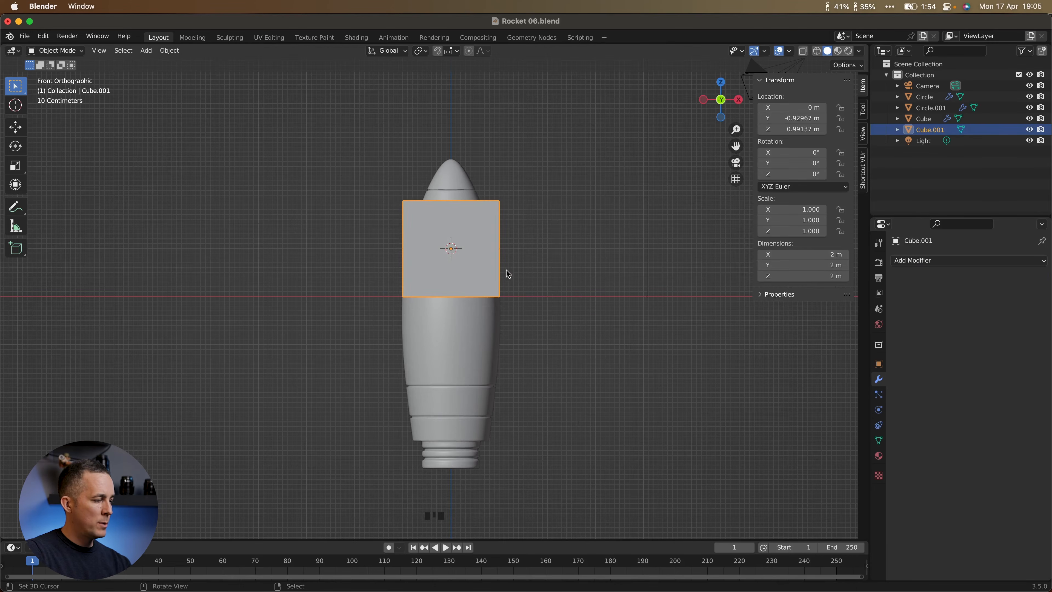
pyautogui.press('g')
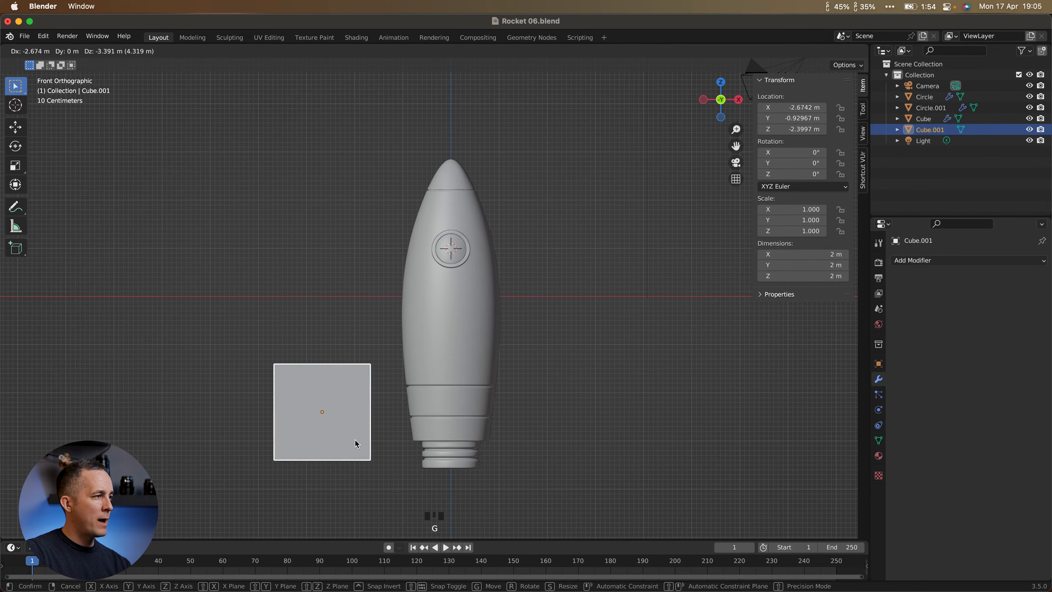
pyautogui.click(375, 440)
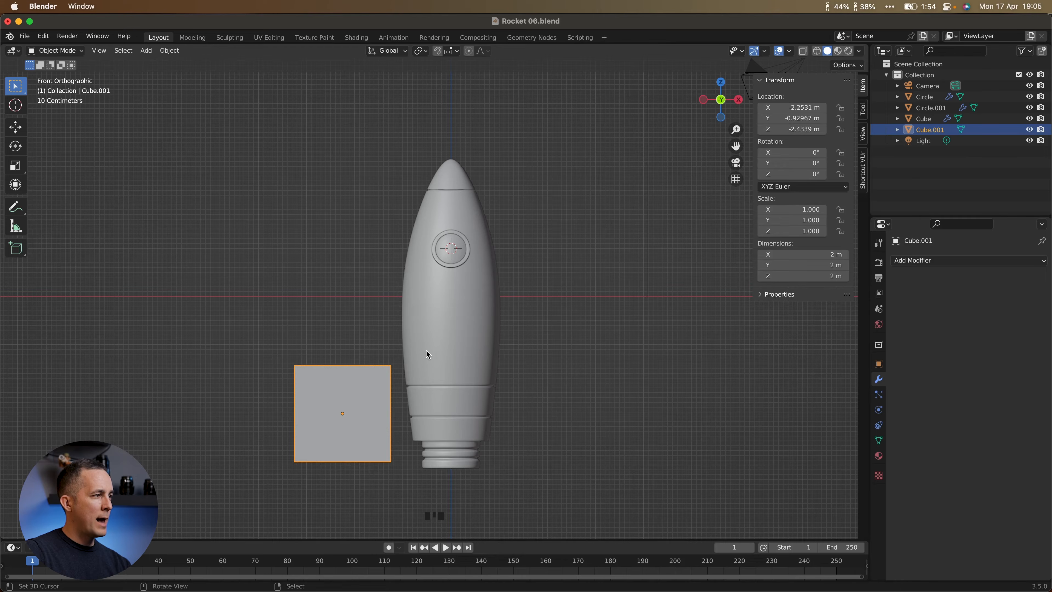
# Scale the cube to about 0.39 and move it closer to the rocket's lower section, at about X -1.68 m and Z -2.49 m.
pyautogui.press('s')
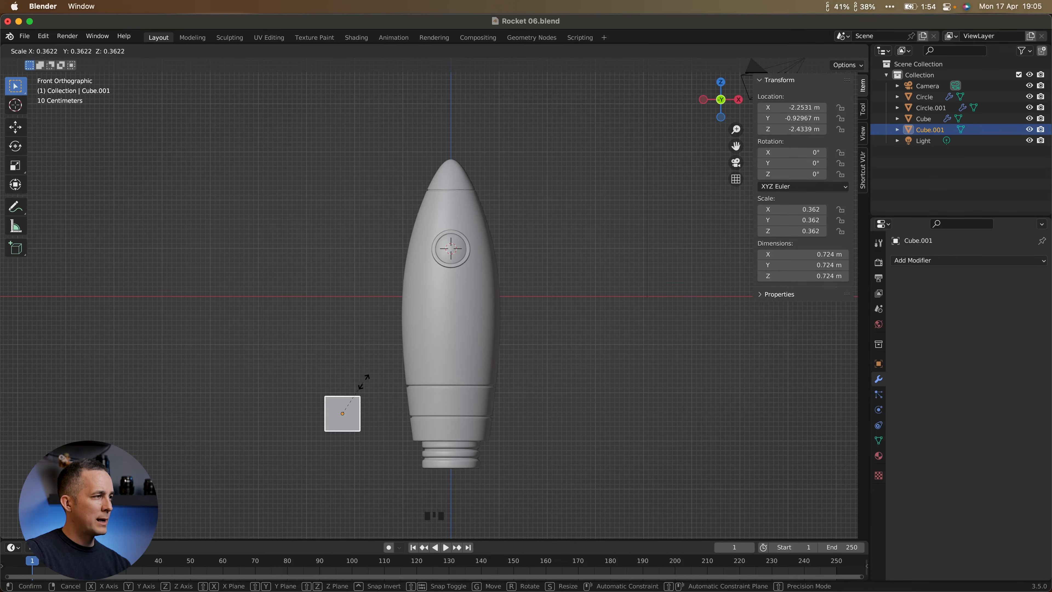
pyautogui.click(373, 384)
pyautogui.press('g')
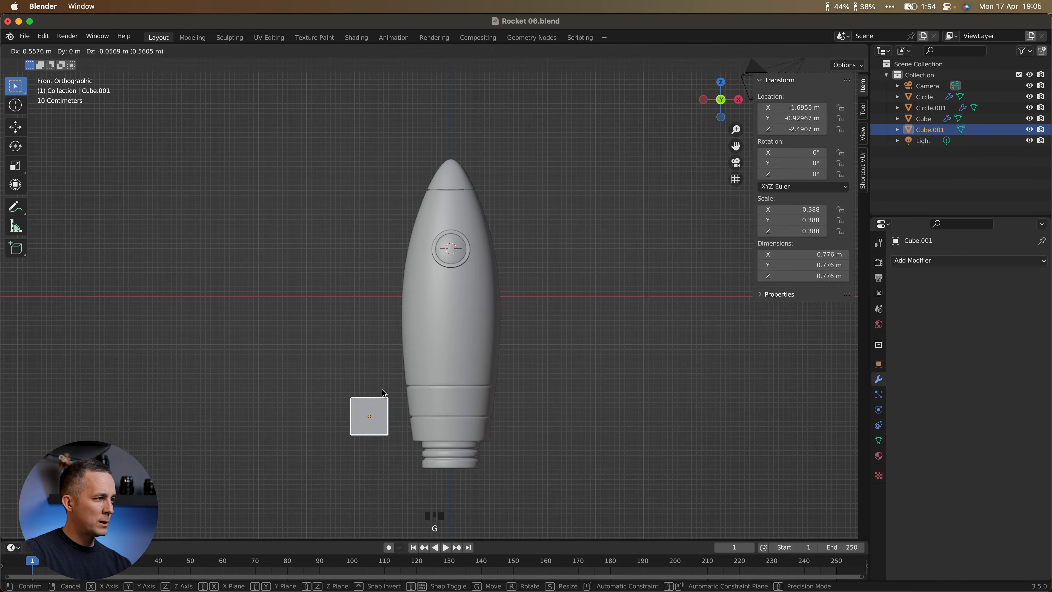
pyautogui.click(382, 390)
# Stretch the cube along Z to a height of about 2.3 m.
pyautogui.scroll(3, 382, 390)
pyautogui.keyDown('shift'); pyautogui.moveTo(382, 390); pyautogui.dragTo(397, 334, button='middle'); pyautogui.keyUp('shift')
pyautogui.scroll(-1, 416, 311)
pyautogui.scroll(-1, 397, 332)
pyautogui.press('s')
pyautogui.press('z')
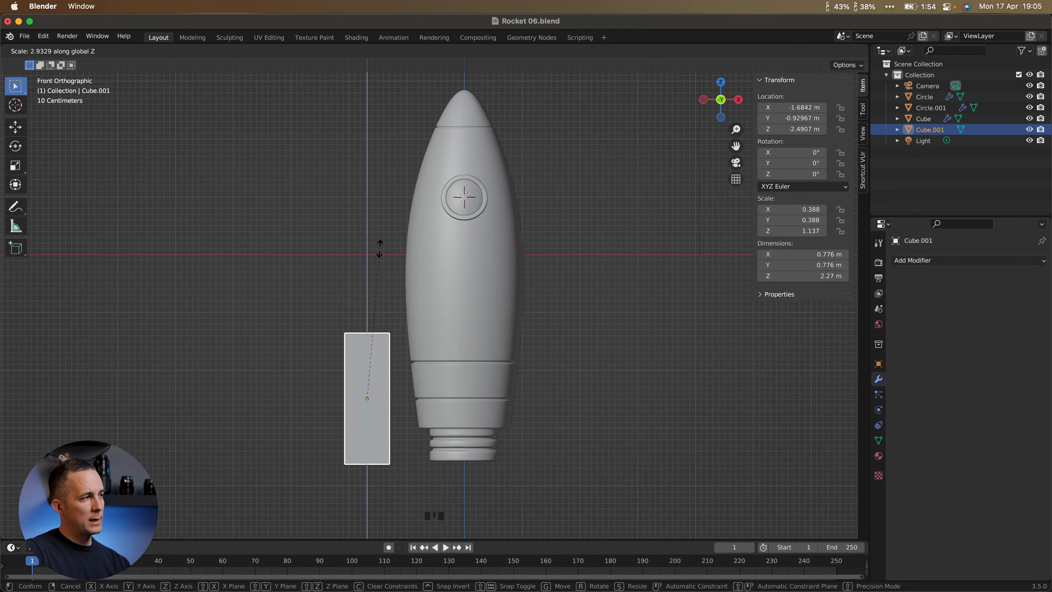
pyautogui.click(378, 245)
# Enter Edit Mode on the stretched cube and add three evenly spaced horizontal loop cuts without sliding them.
pyautogui.scroll(1, 366, 364)
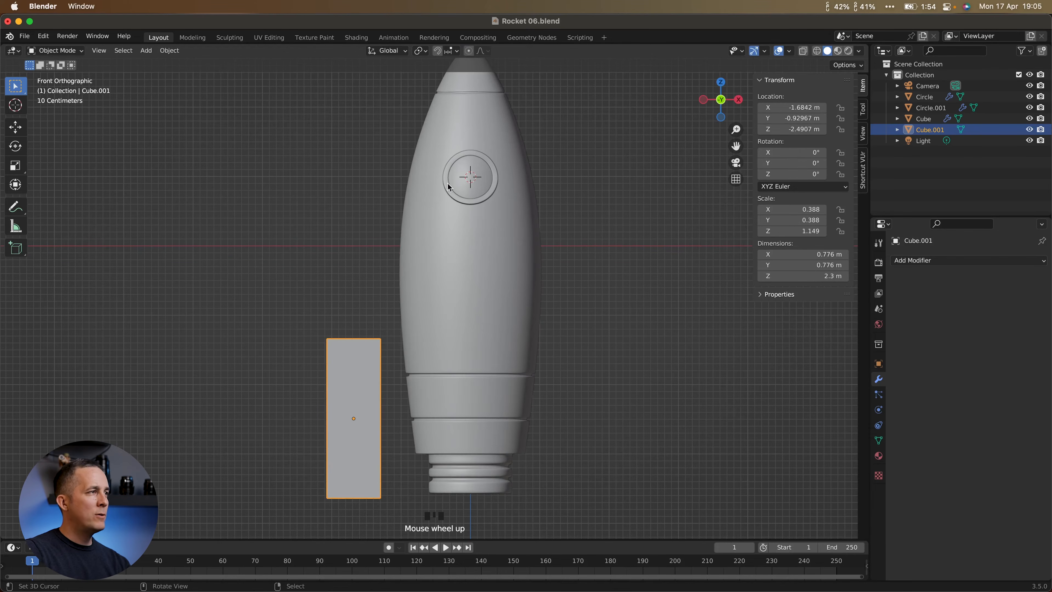
pyautogui.scroll(-2, 489, 210)
pyautogui.moveTo(478, 311); pyautogui.dragTo(383, 387, button='middle')
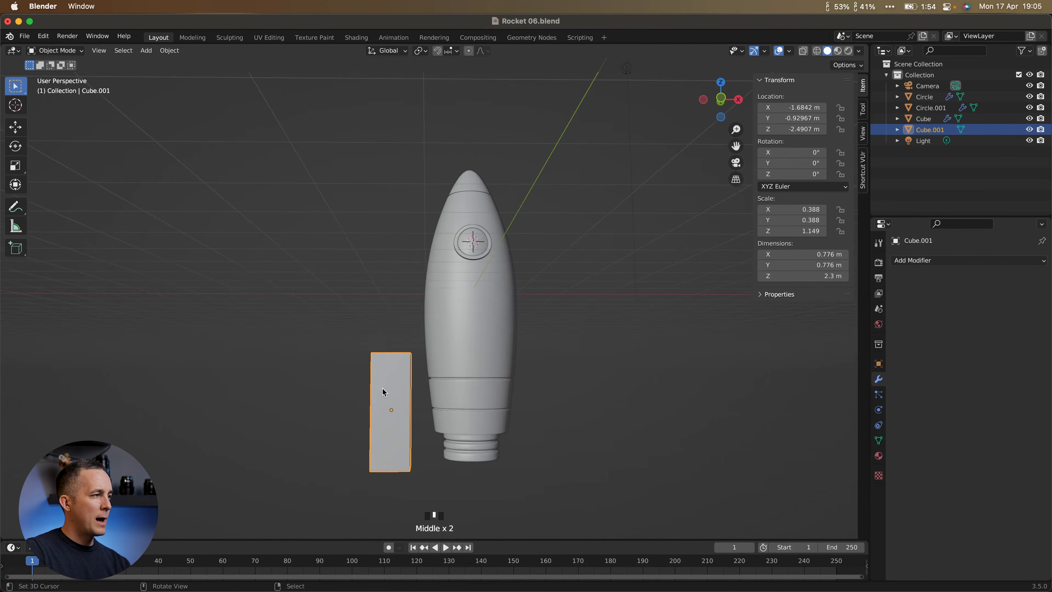
pyautogui.scroll(2, 382, 389)
pyautogui.press('Tab')
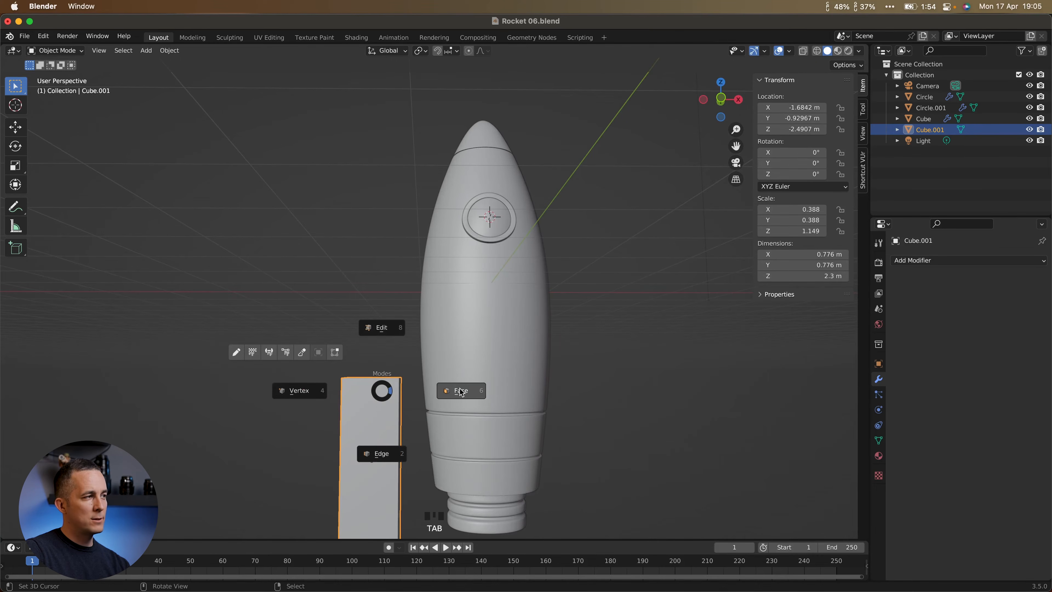
pyautogui.click(472, 391)
pyautogui.keyDown('shift'); pyautogui.moveTo(423, 400); pyautogui.dragTo(430, 353, button='middle'); pyautogui.keyUp('shift')
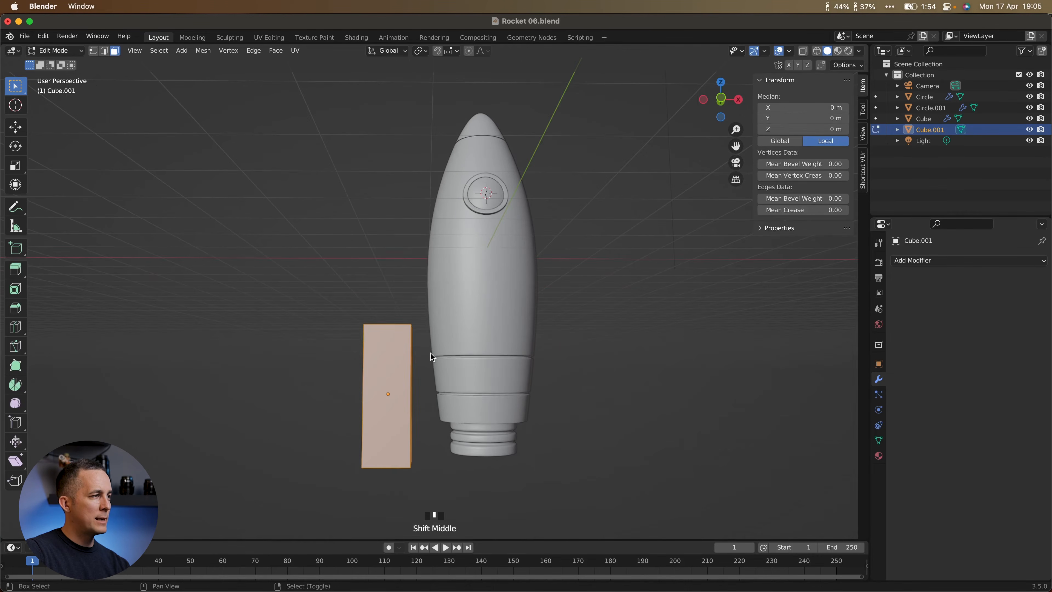
pyautogui.press('KP_1')
pyautogui.scroll(2, 340, 349)
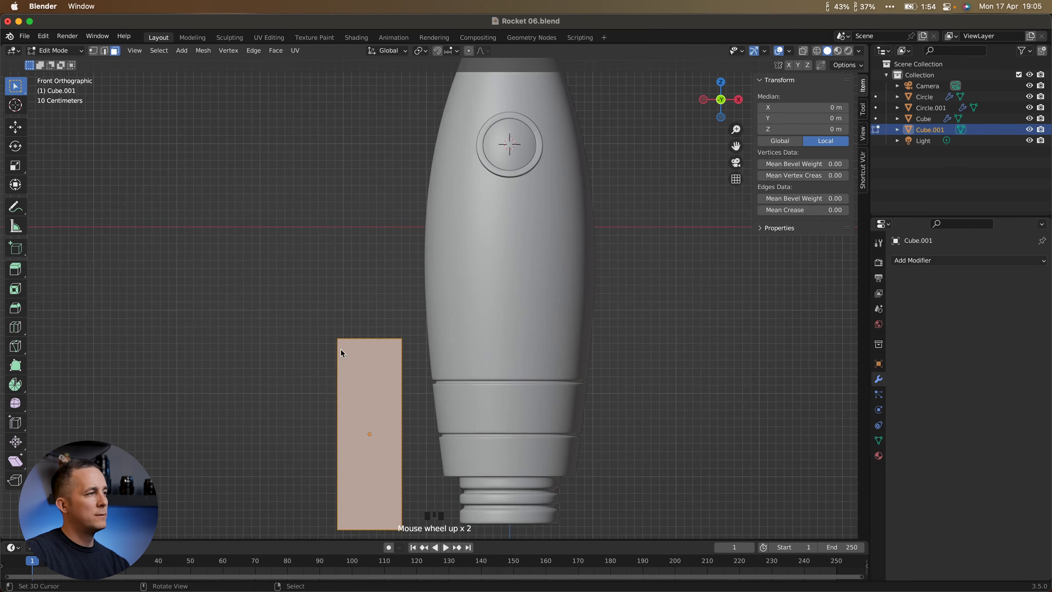
pyautogui.keyDown('shift'); pyautogui.moveTo(352, 339); pyautogui.dragTo(368, 249, button='middle'); pyautogui.keyUp('shift')
pyautogui.hotkey('ctrl', 'r')
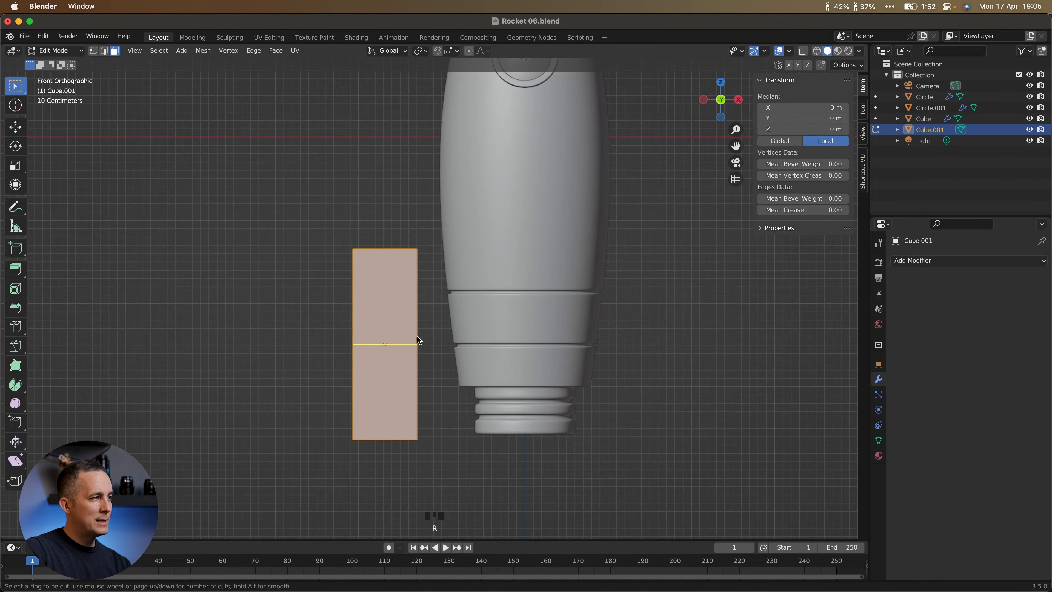
pyautogui.scroll(1, 420, 357)
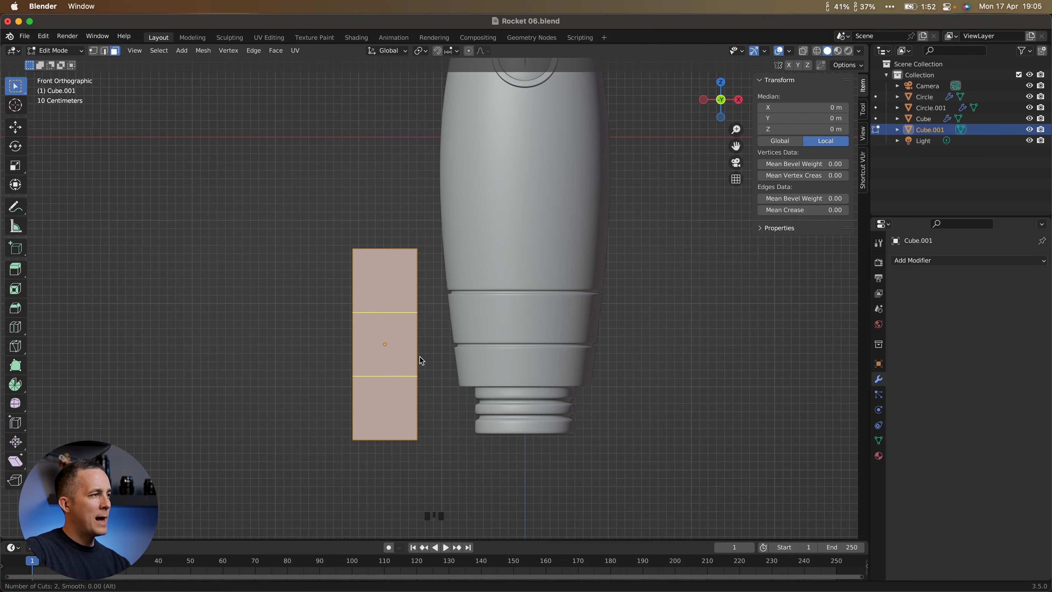
pyautogui.scroll(1, 420, 360)
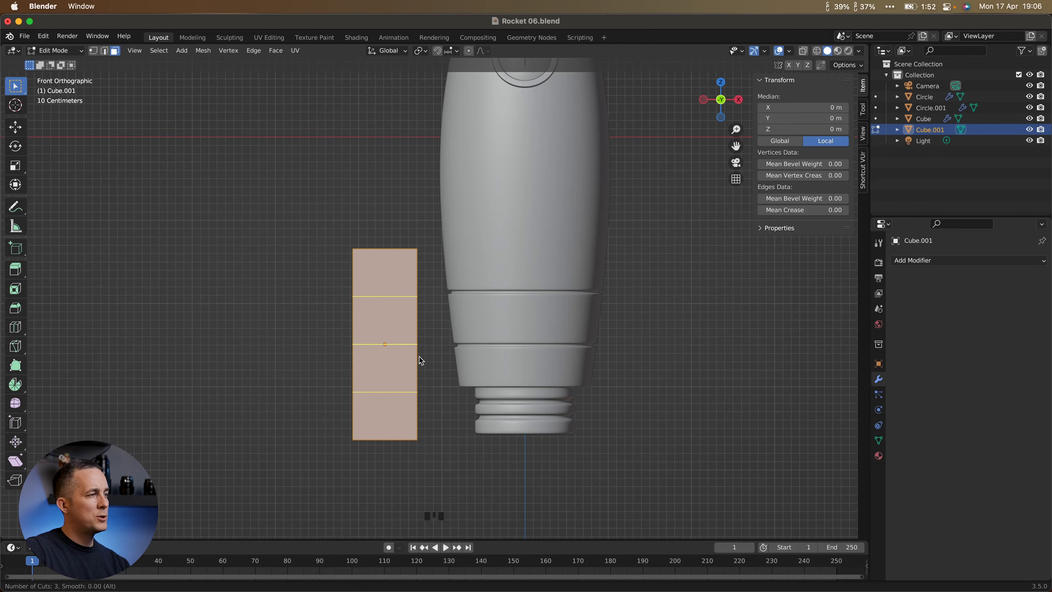
pyautogui.click(419, 357)
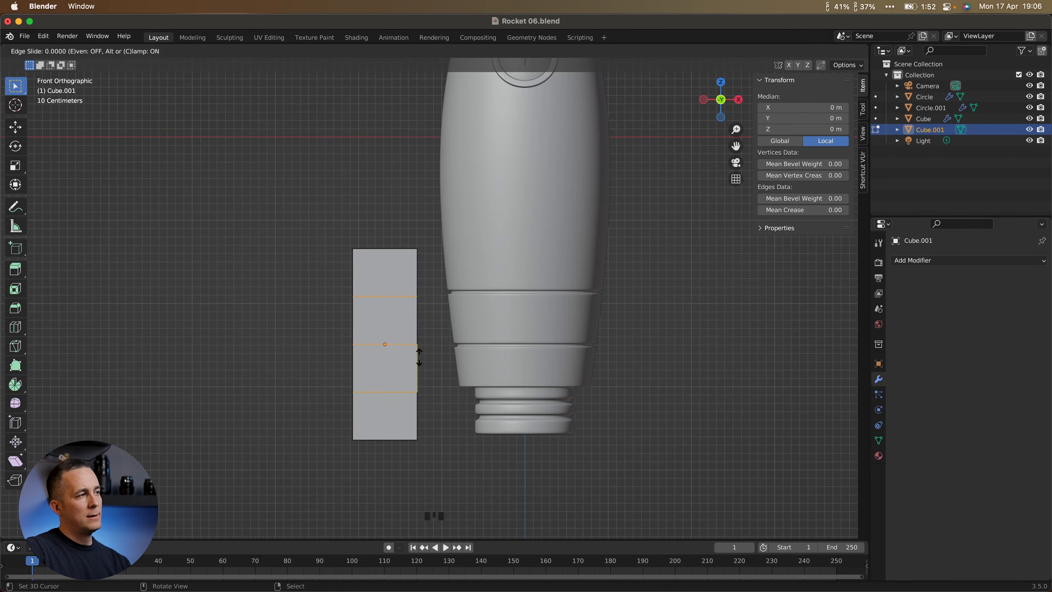
pyautogui.rightClick(420, 357)
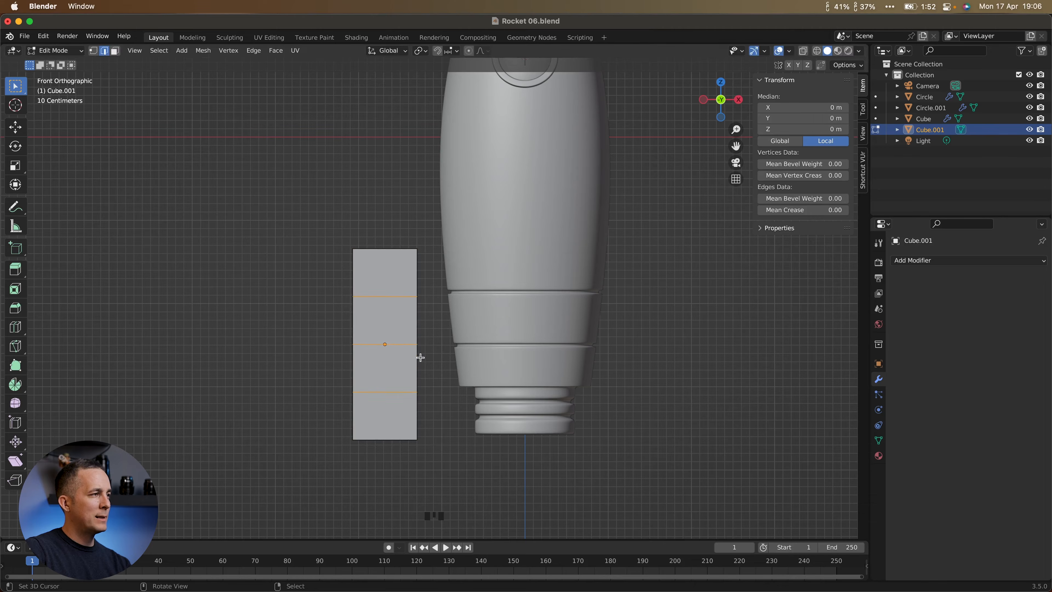
# Select the block's top face and scale it down to about 0.2 of its size to form a tapered tip.
pyautogui.moveTo(392, 275); pyautogui.dragTo(393, 244, button='middle')
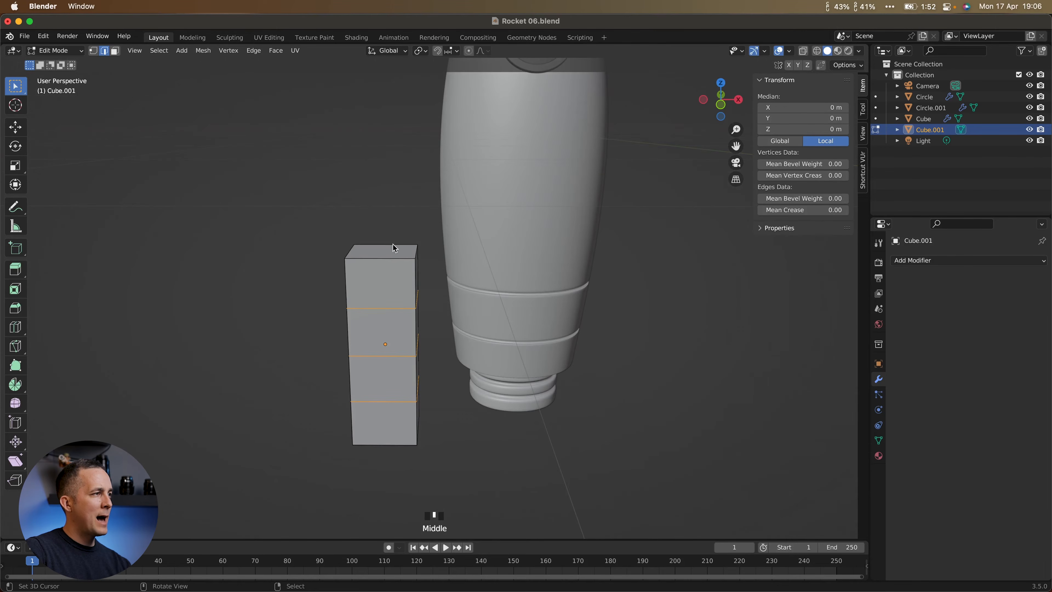
pyautogui.press('Tab')
pyautogui.click(458, 262)
pyautogui.rightClick(397, 250)
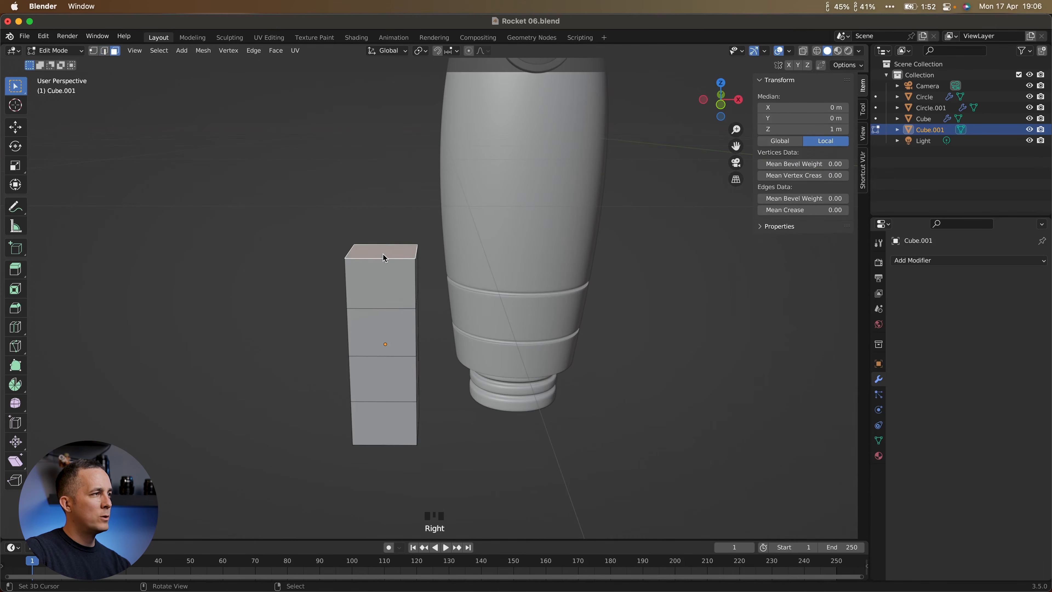
pyautogui.moveTo(429, 264); pyautogui.dragTo(432, 248, button='middle')
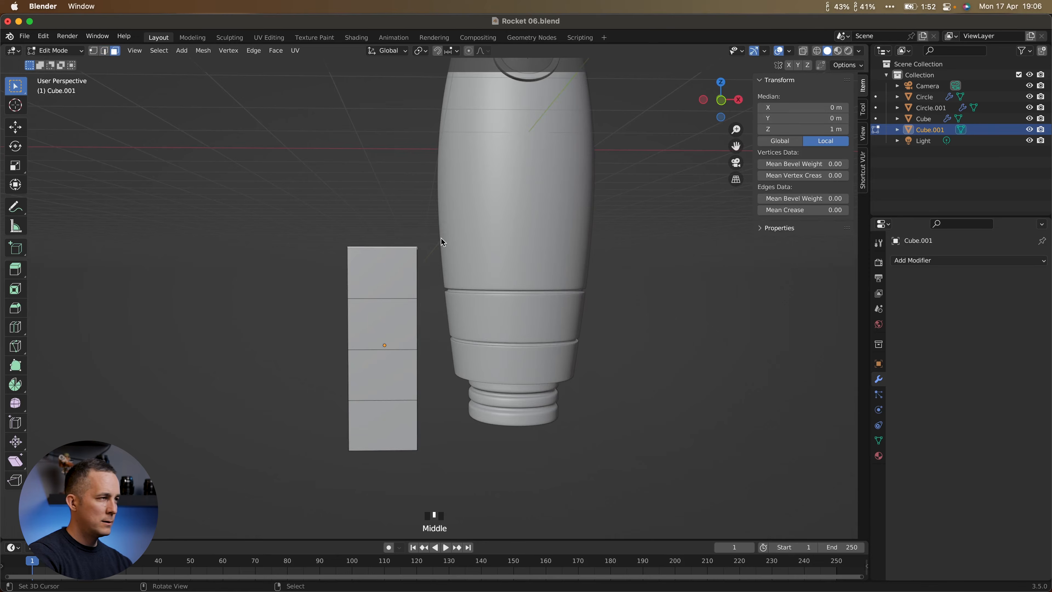
pyautogui.press('KP_1')
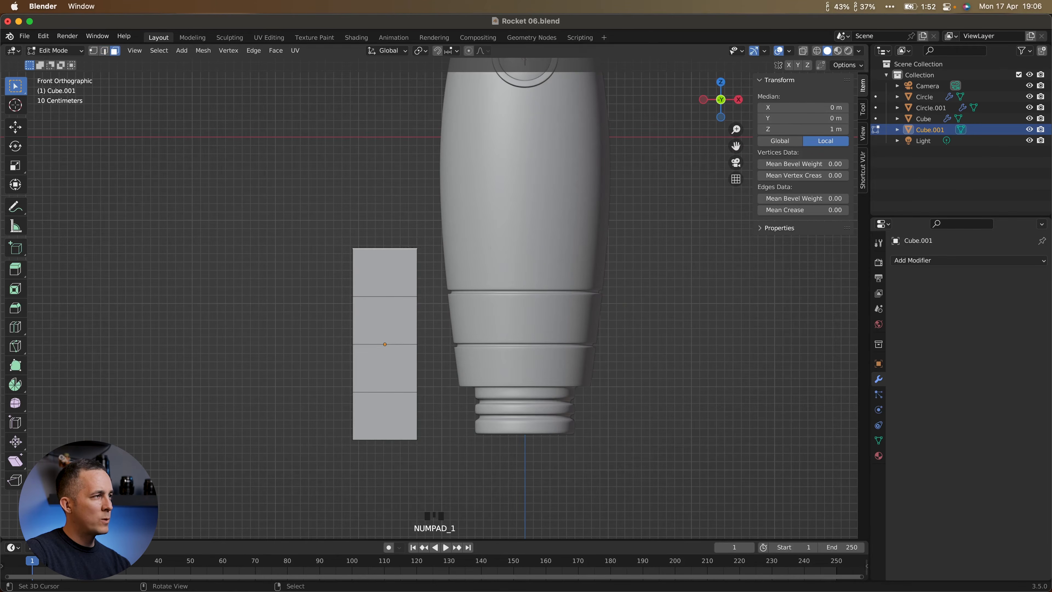
pyautogui.press('s')
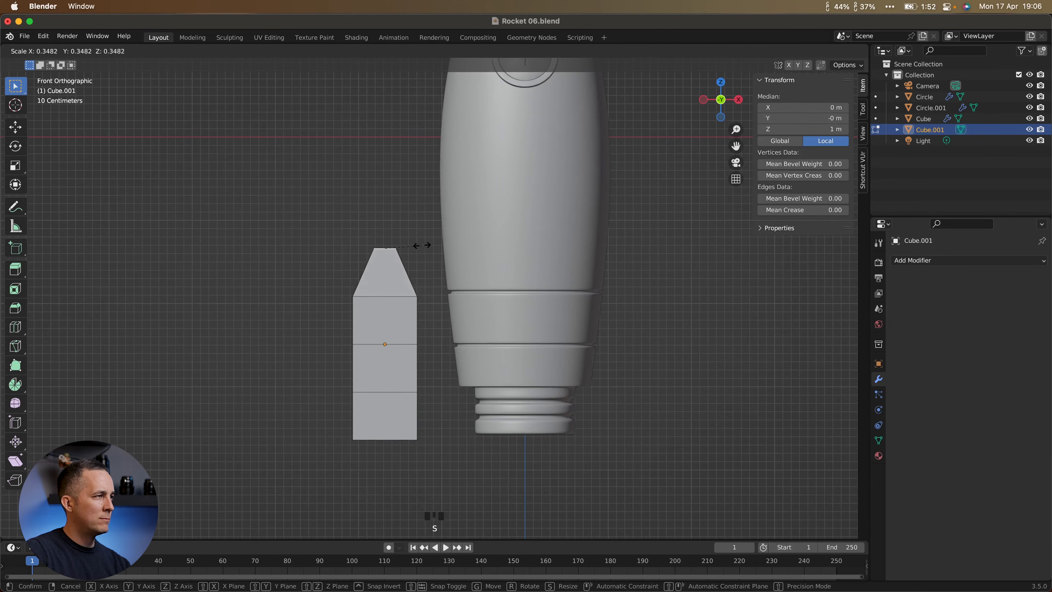
pyautogui.click(405, 255)
# Select the block's bottom face and return to the front view.
pyautogui.moveTo(404, 257); pyautogui.dragTo(429, 409, button='middle')
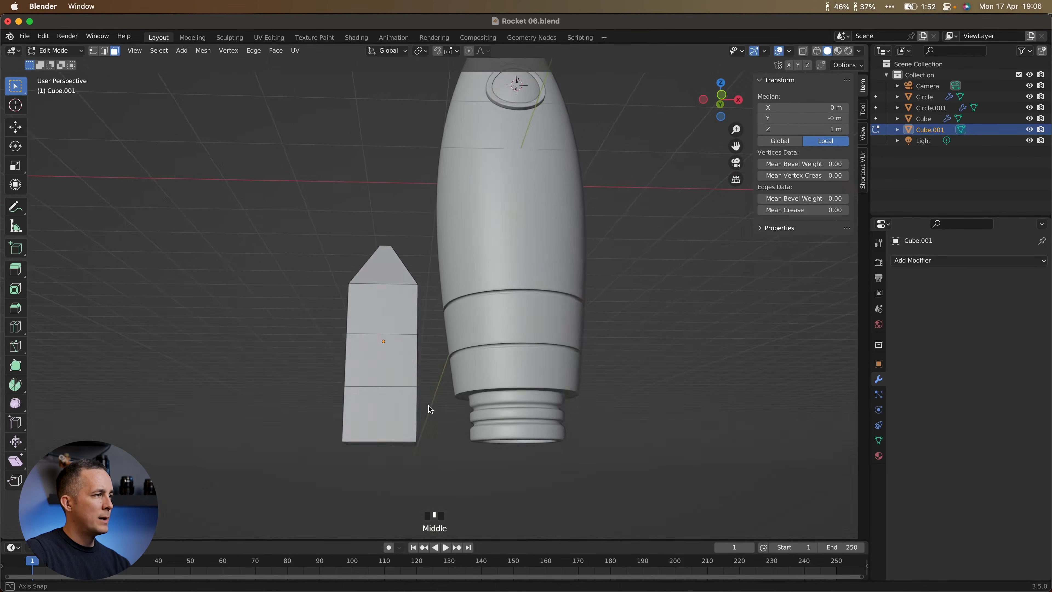
pyautogui.rightClick(389, 439)
pyautogui.press('KP_1')
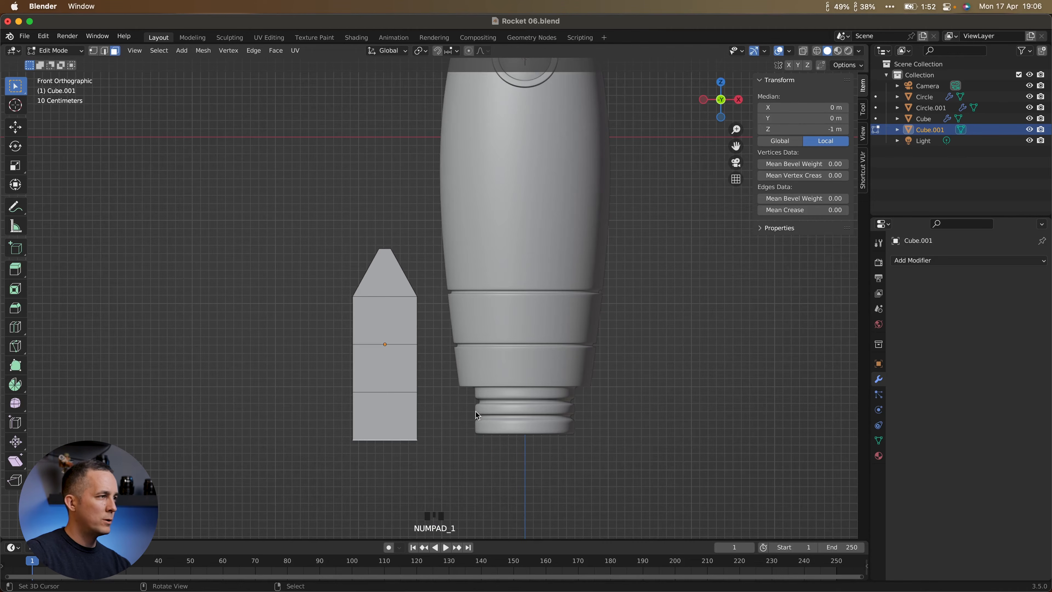
# Narrow the small booster's bottom face and slightly widen its middle edge loop by uniform scaling.
pyautogui.press('s')
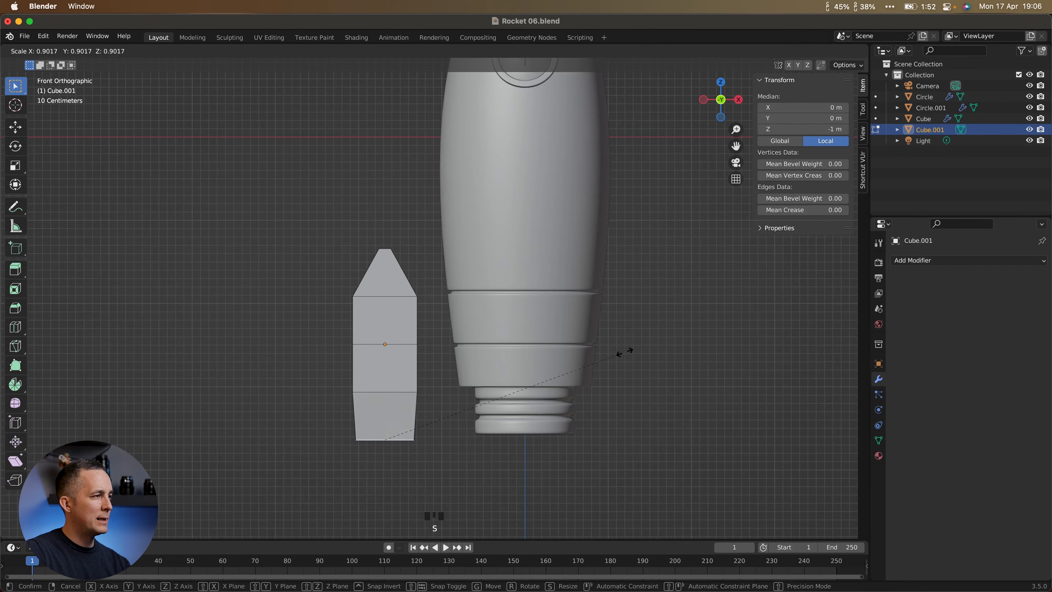
pyautogui.click(609, 355)
pyautogui.press('Tab')
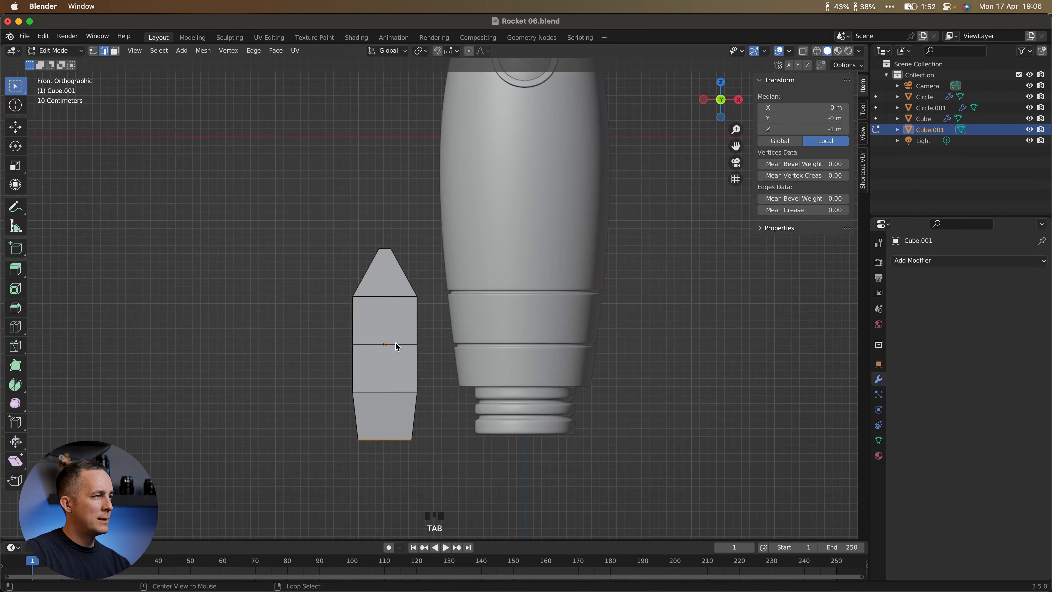
pyautogui.keyDown('alt'); pyautogui.rightClick(396, 347); pyautogui.keyUp('alt')
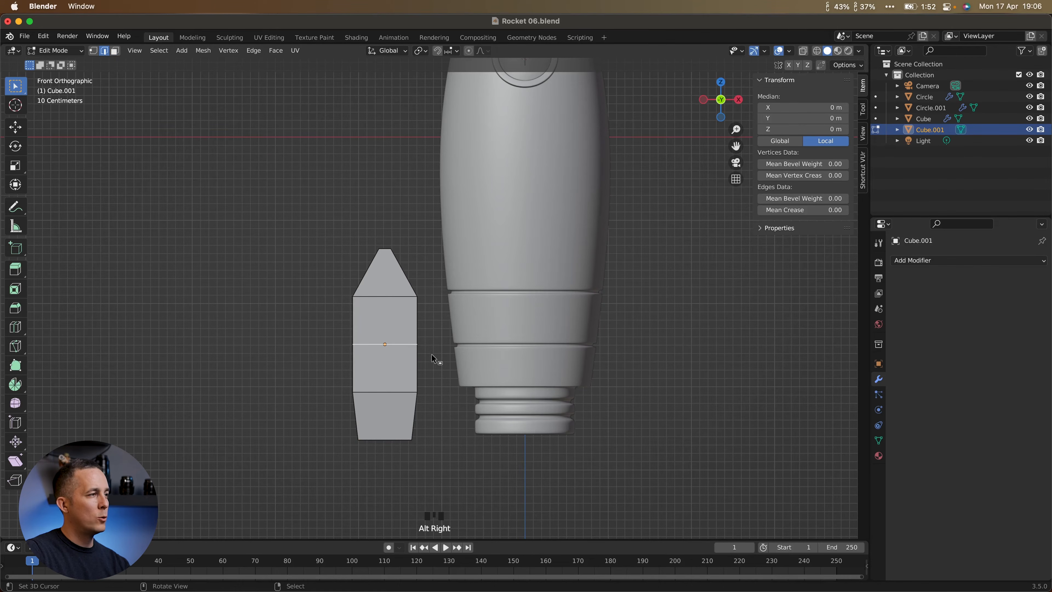
pyautogui.press('s')
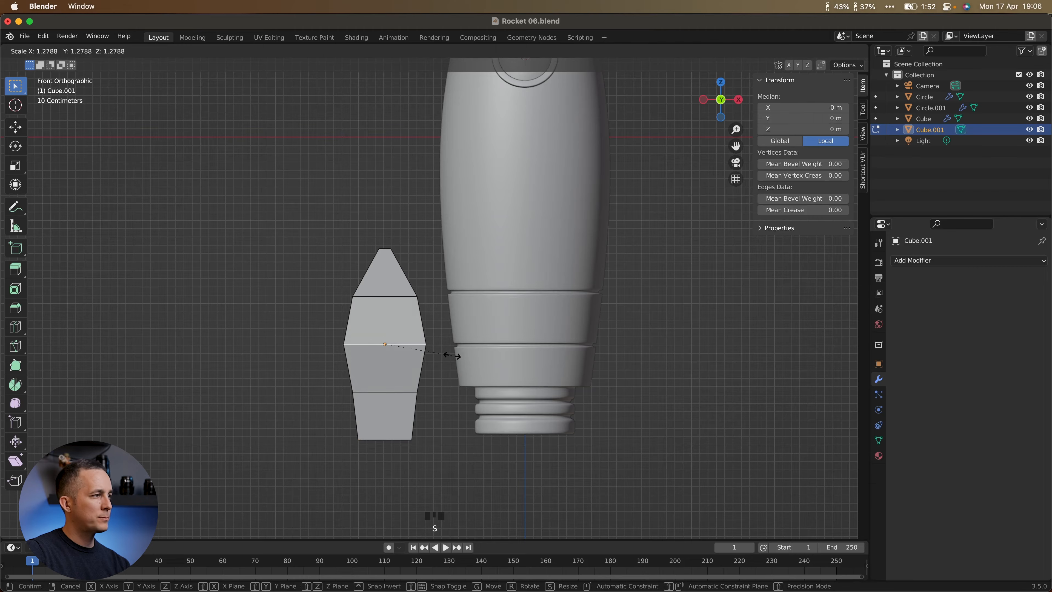
pyautogui.click(428, 358)
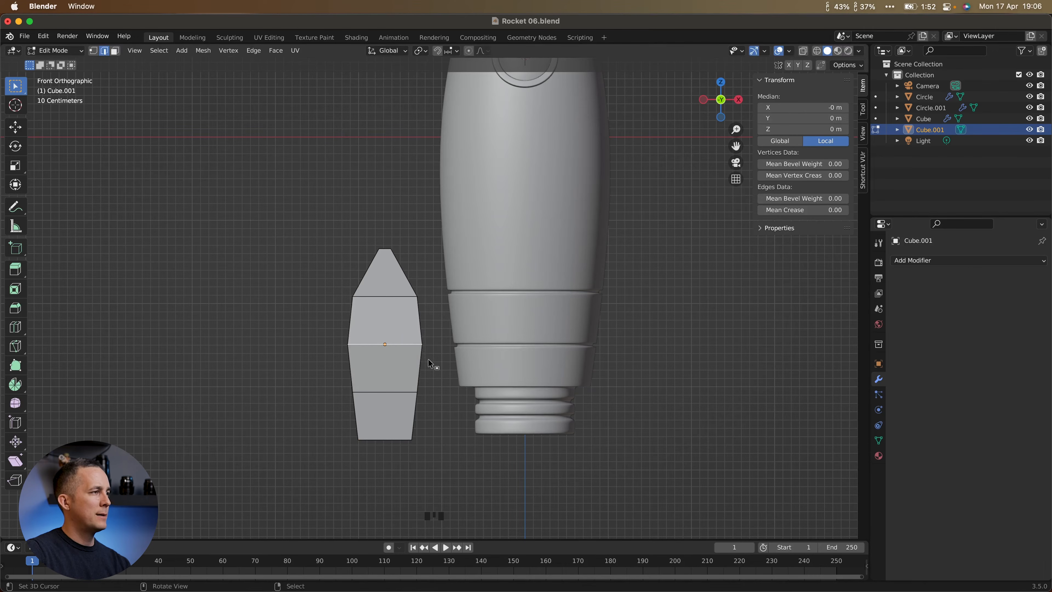
pyautogui.keyDown('shift'); pyautogui.moveTo(421, 344); pyautogui.dragTo(424, 385, button='middle'); pyautogui.keyUp('shift')
# Add a Subdivision Surface modifier to the booster and set its viewport level to 2.
pyautogui.press('Tab')
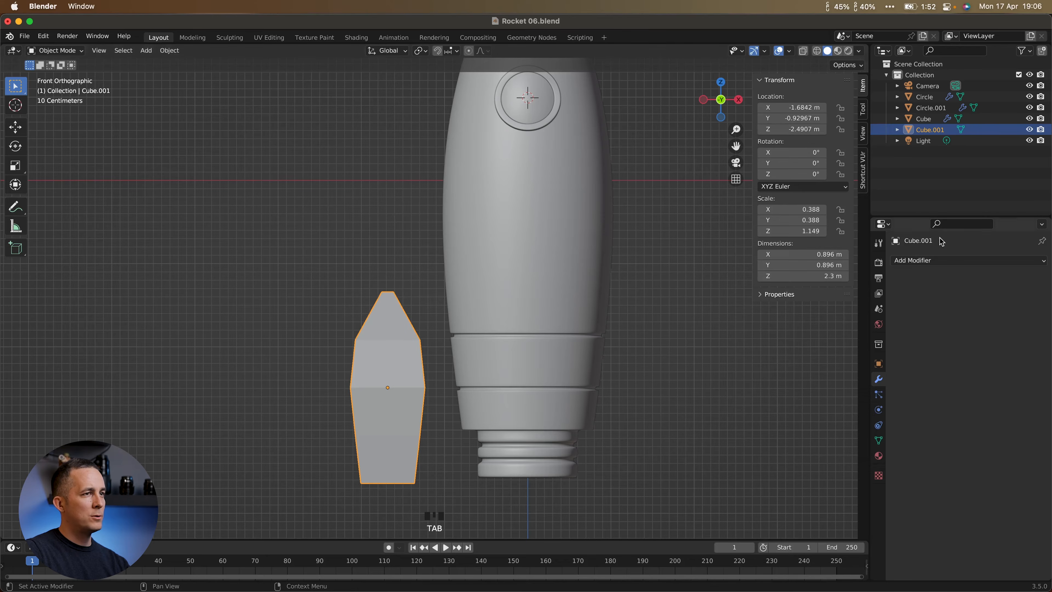
pyautogui.click(943, 260)
pyautogui.click(832, 460)
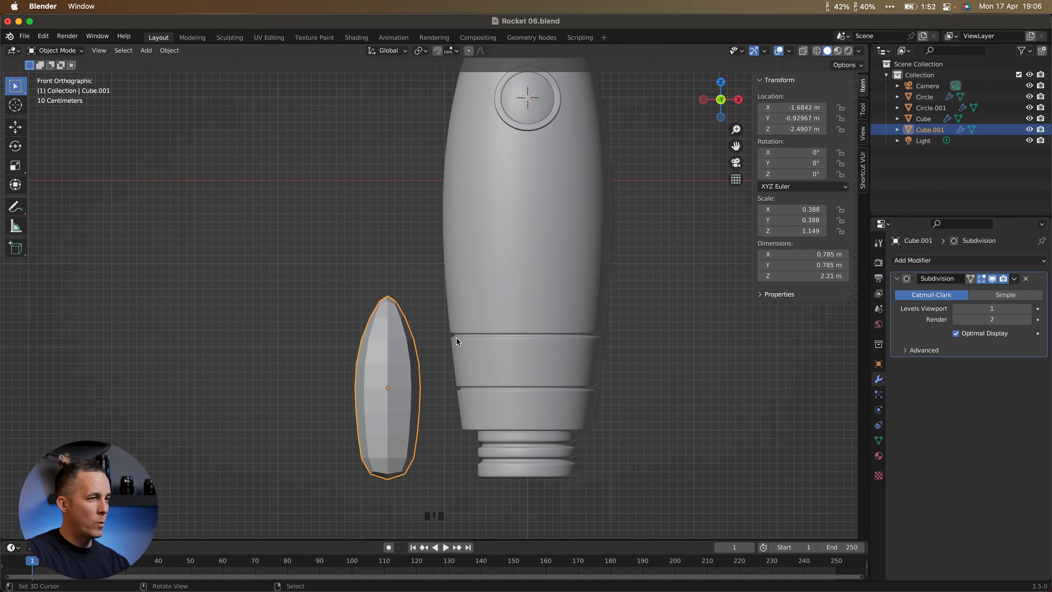
pyautogui.click(1028, 308)
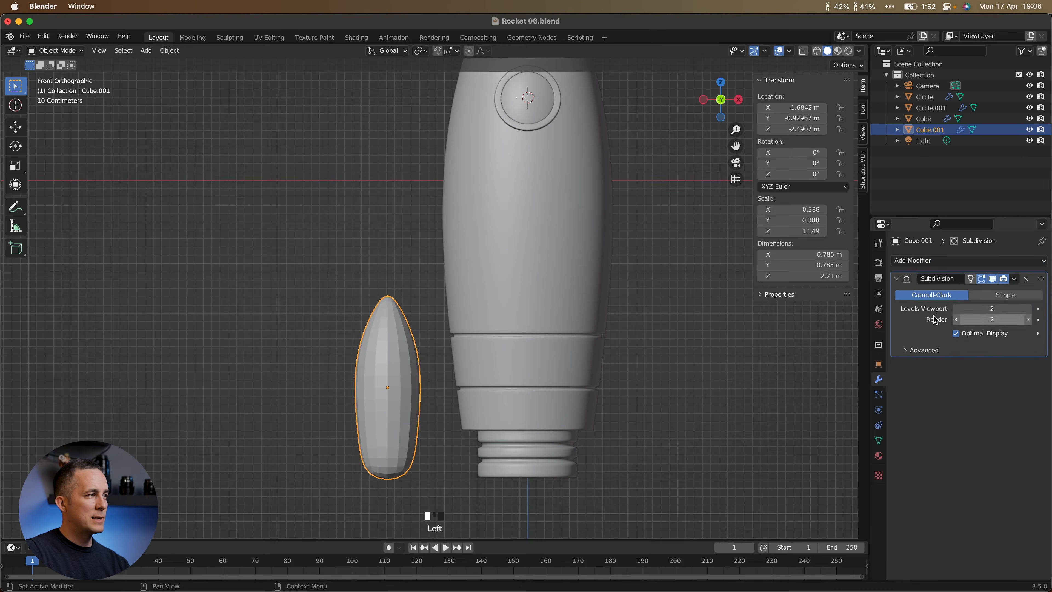
# Inset the booster's bottom face and extrude the inner face downward to form a short nozzle.
pyautogui.press('Tab')
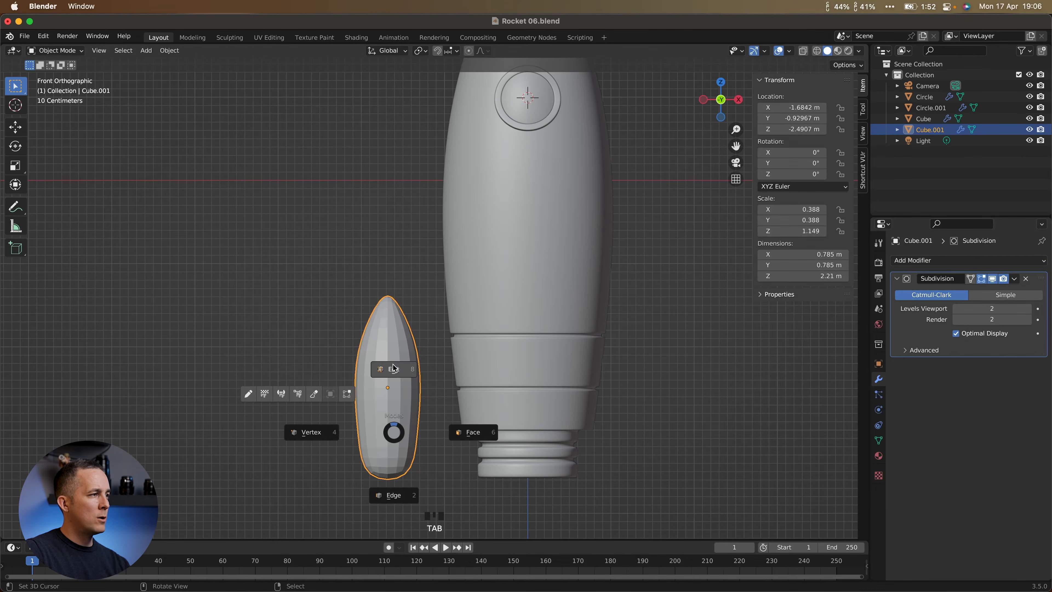
pyautogui.moveTo(408, 290); pyautogui.dragTo(407, 335, button='middle')
pyautogui.rightClick(408, 345)
pyautogui.press('Tab')
pyautogui.rightClick(413, 348)
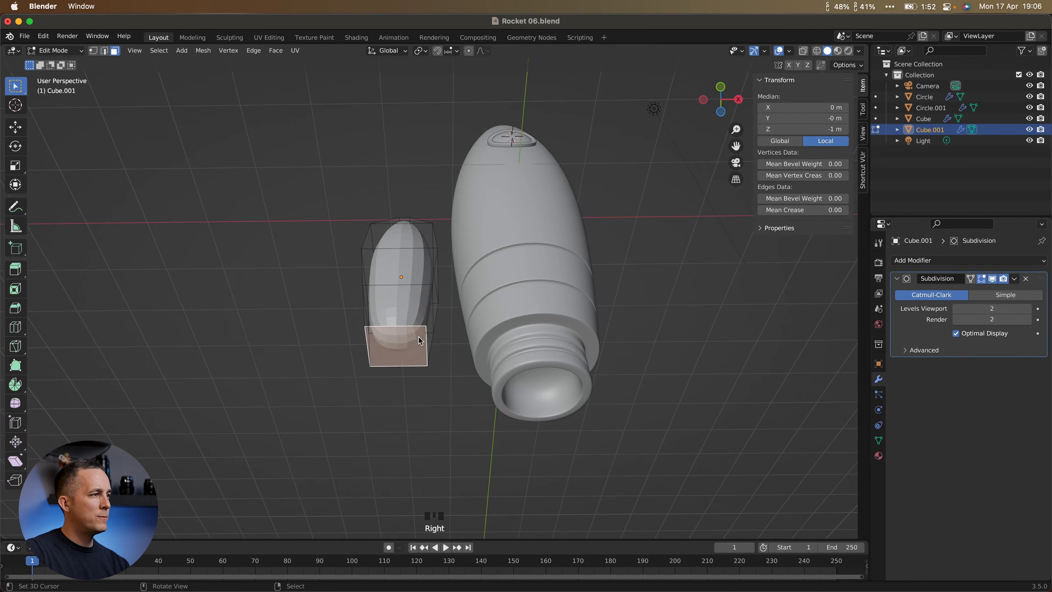
pyautogui.moveTo(420, 343); pyautogui.dragTo(429, 360, button='middle')
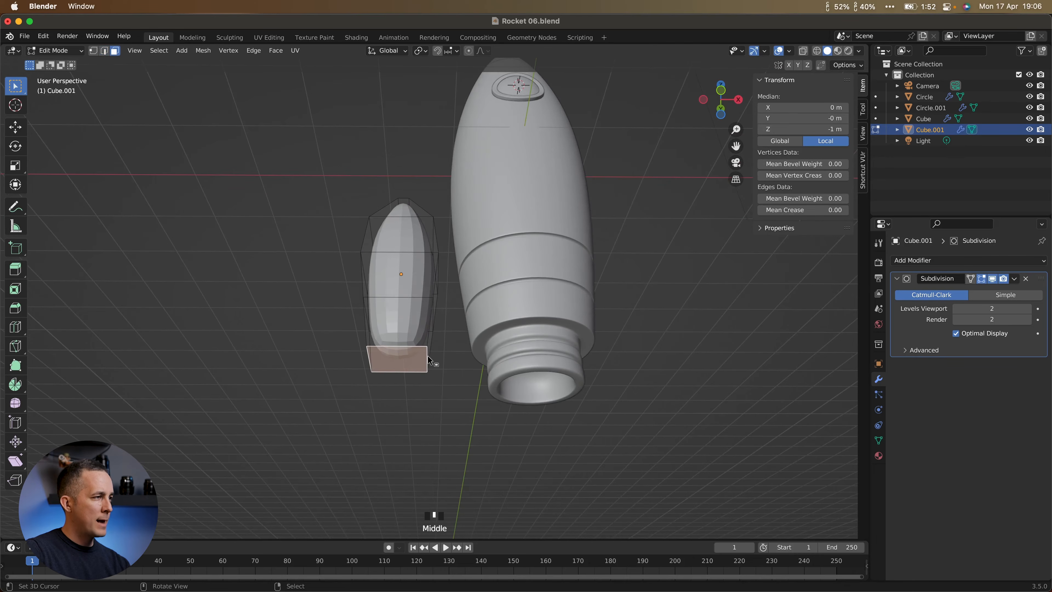
pyautogui.press('i')
pyautogui.click(476, 339)
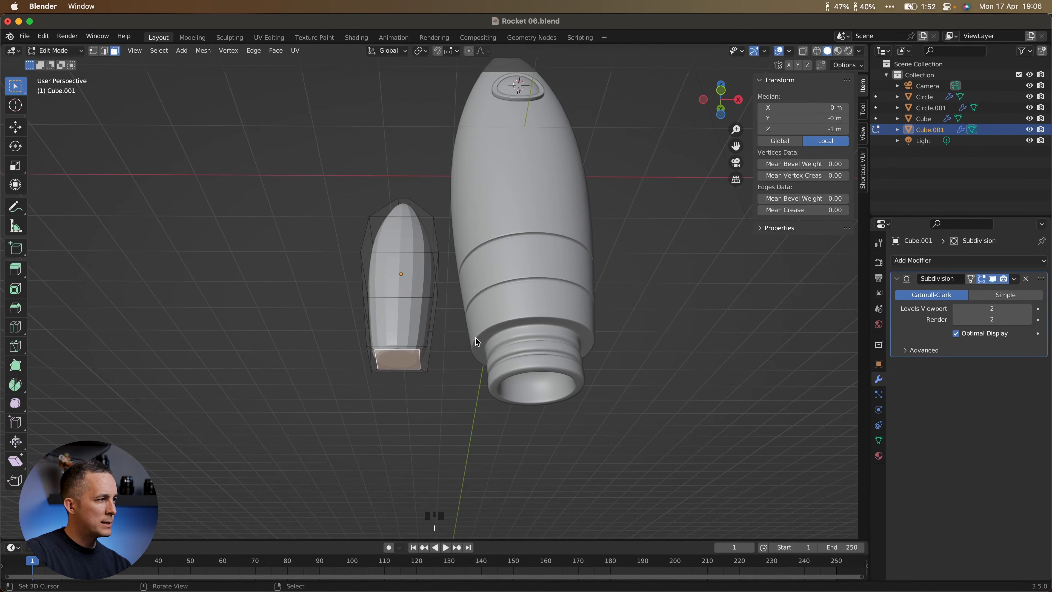
pyautogui.press('e')
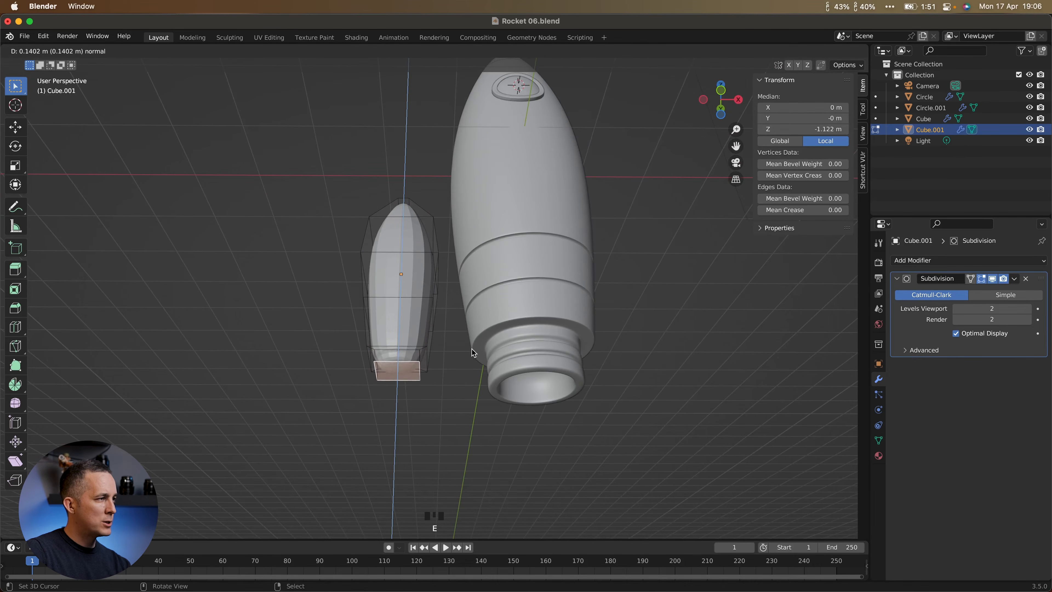
pyautogui.click(472, 351)
# Add a supporting loop cut around the nozzle, slid close to where it meets the booster body.
pyautogui.moveTo(472, 351); pyautogui.dragTo(447, 258, button='middle')
pyautogui.scroll(3, 445, 386)
pyautogui.scroll(2, 423, 322)
pyautogui.moveTo(423, 322)
pyautogui.keyDown('shift'); pyautogui.mouseDown(button='middle')
pyautogui.moveTo(438, 340)
pyautogui.moveTo(433, 321)
pyautogui.moveTo(436, 336)
pyautogui.mouseUp(button='middle'); pyautogui.keyUp('shift')
pyautogui.press('super+r')
pyautogui.click(451, 336)
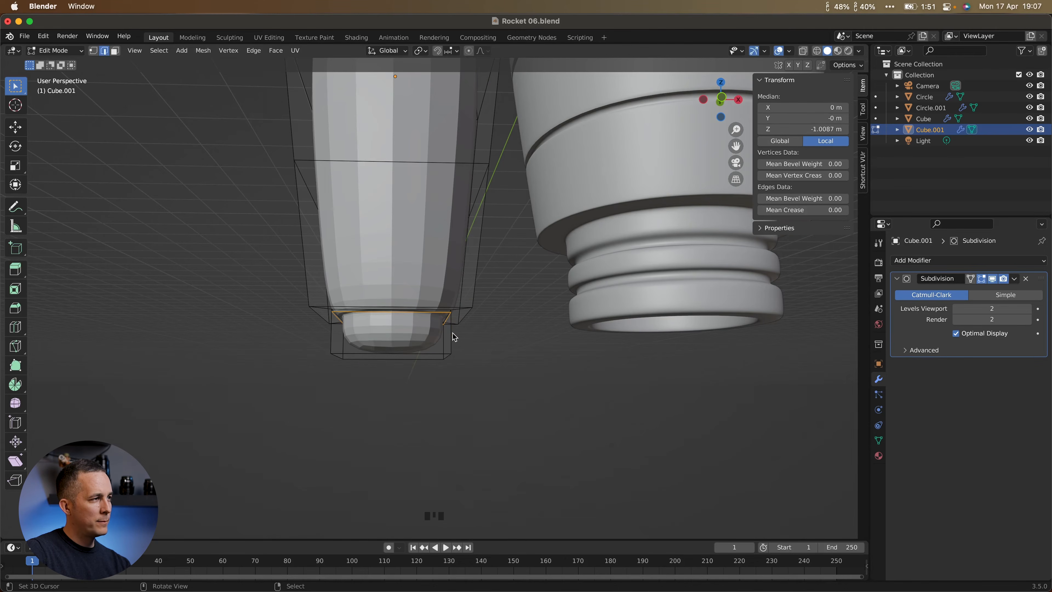
pyautogui.click(453, 350)
# Inset the nozzle's end face and extrude it up into the booster to hollow out the nozzle.
pyautogui.moveTo(452, 351); pyautogui.dragTo(400, 302, button='middle')
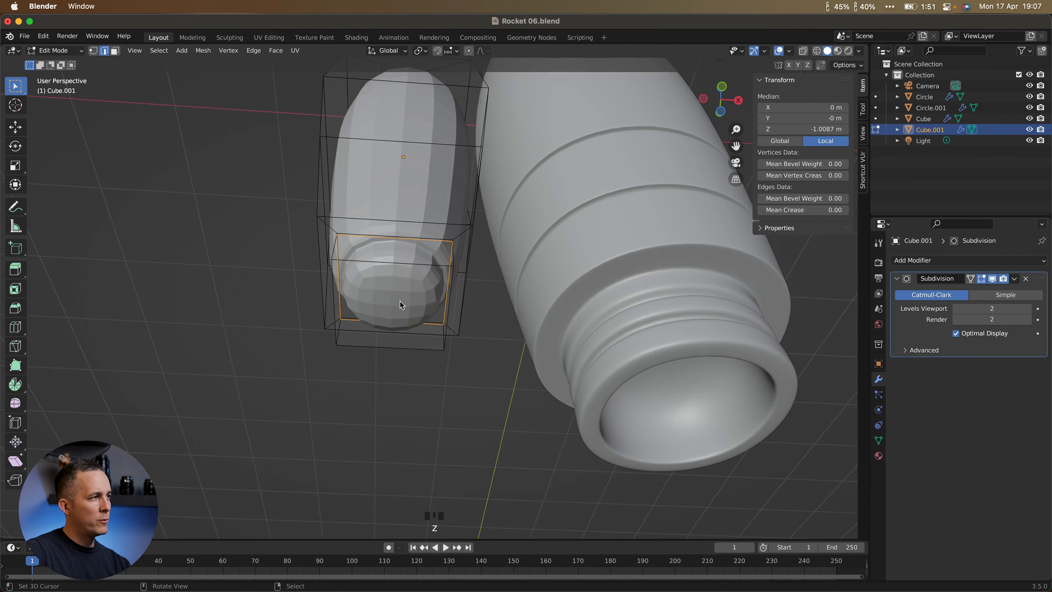
pyautogui.press('3')
pyautogui.rightClick(411, 299)
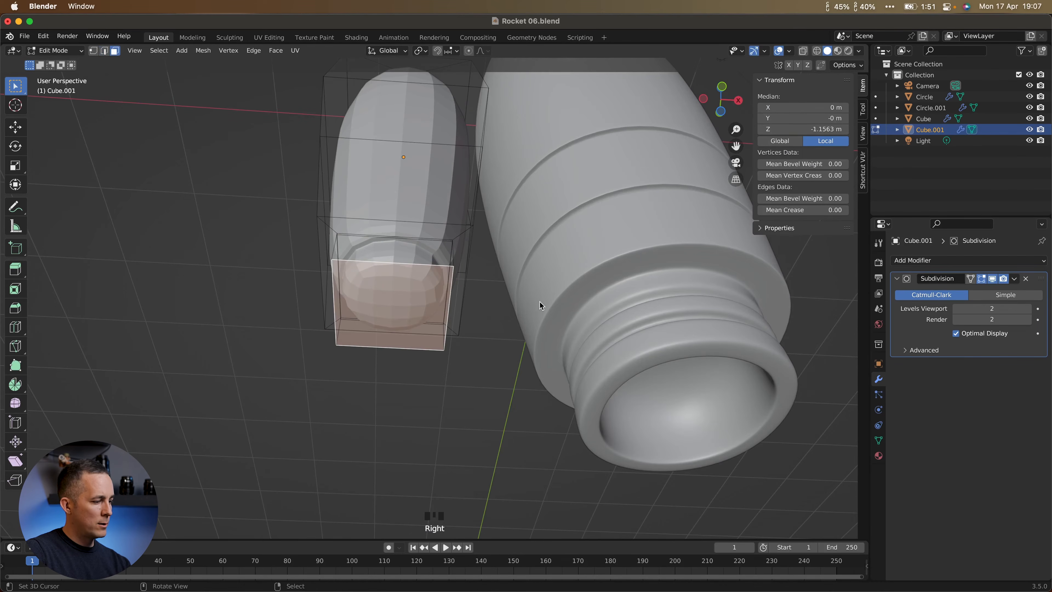
pyautogui.press('i')
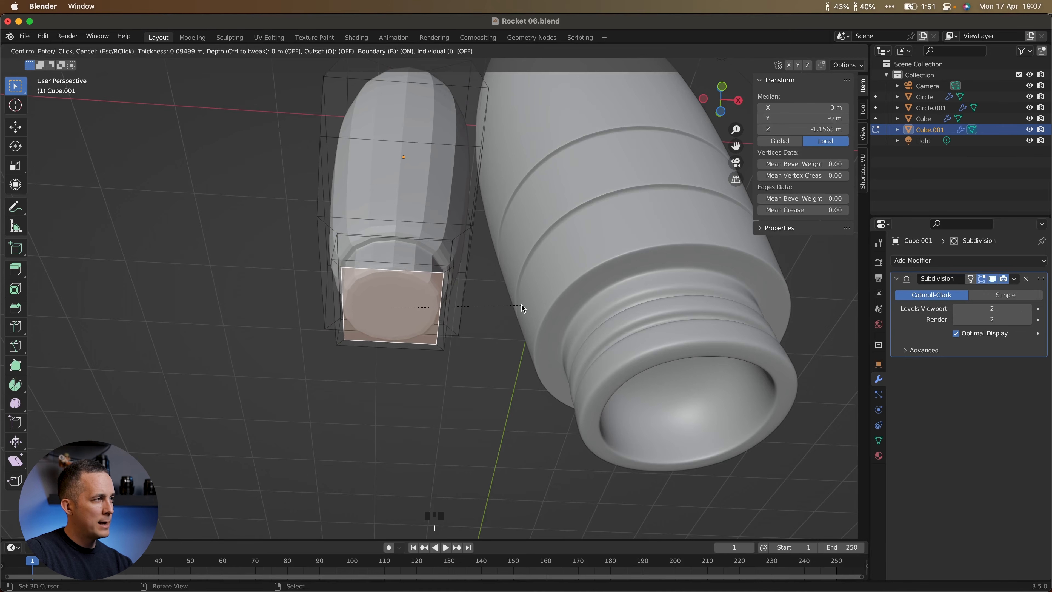
pyautogui.click(519, 305)
pyautogui.press('e')
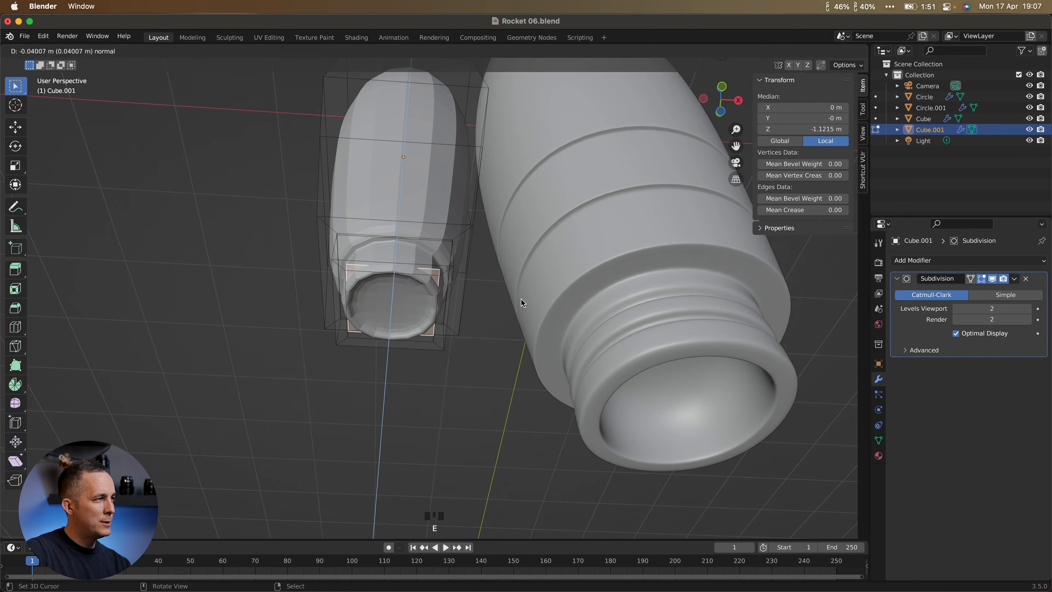
pyautogui.click(525, 281)
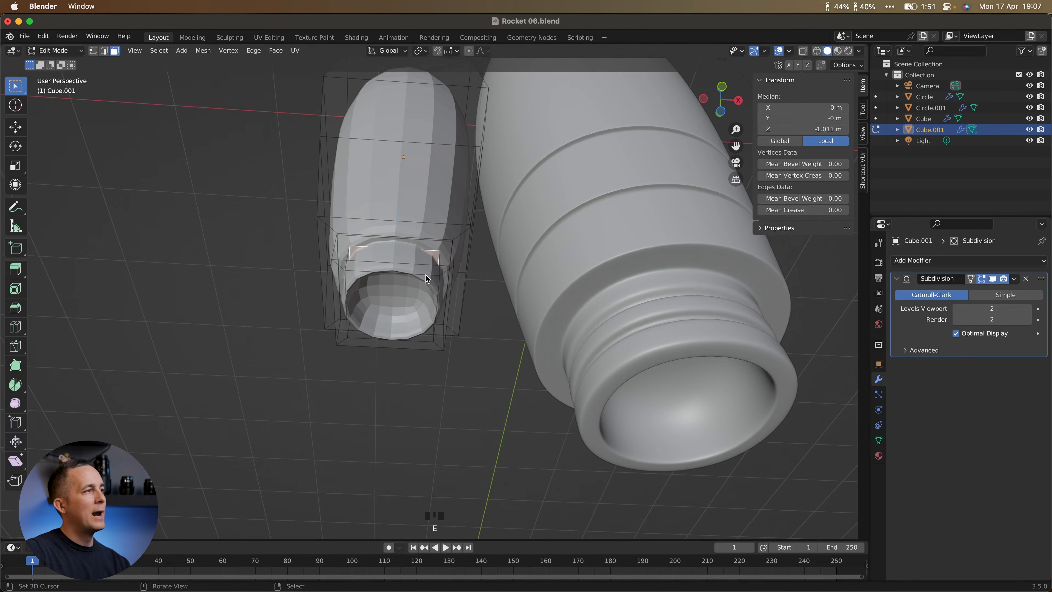
# Add two loop cuts on the nozzle's end rim, one near its inner edge and one near its outer edge.
pyautogui.keyDown('shift'); pyautogui.moveTo(437, 276); pyautogui.dragTo(440, 316, button='middle'); pyautogui.keyUp('shift')
pyautogui.hotkey('ctrl', 'r')
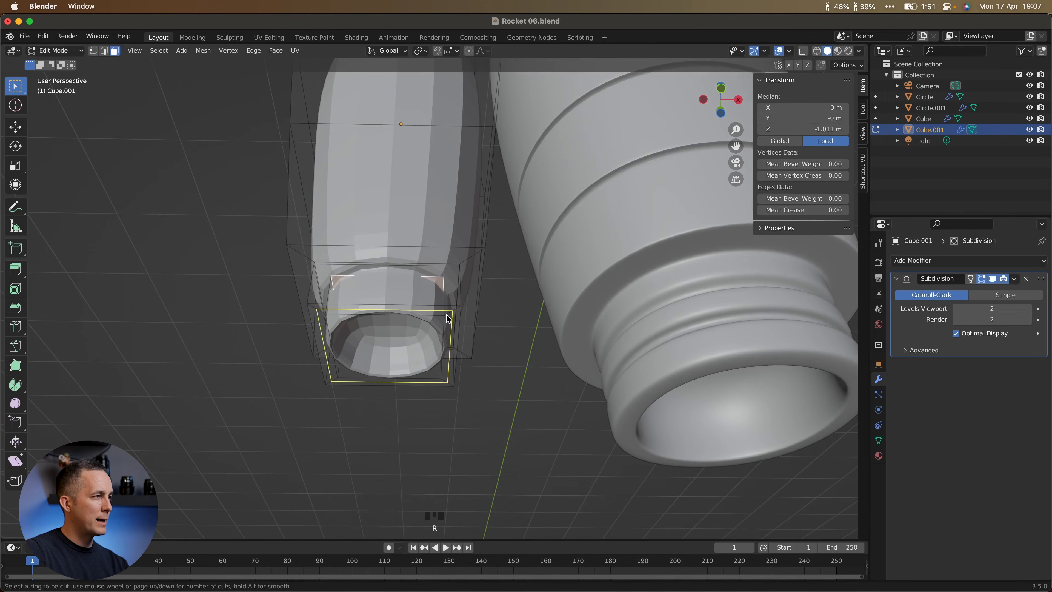
pyautogui.press('Escape')
pyautogui.moveTo(451, 313)
pyautogui.mouseDown(button='middle')
pyautogui.moveTo(459, 270)
pyautogui.moveTo(446, 349)
pyautogui.moveTo(448, 333)
pyautogui.mouseUp(button='middle')
pyautogui.scroll(2, 459, 270)
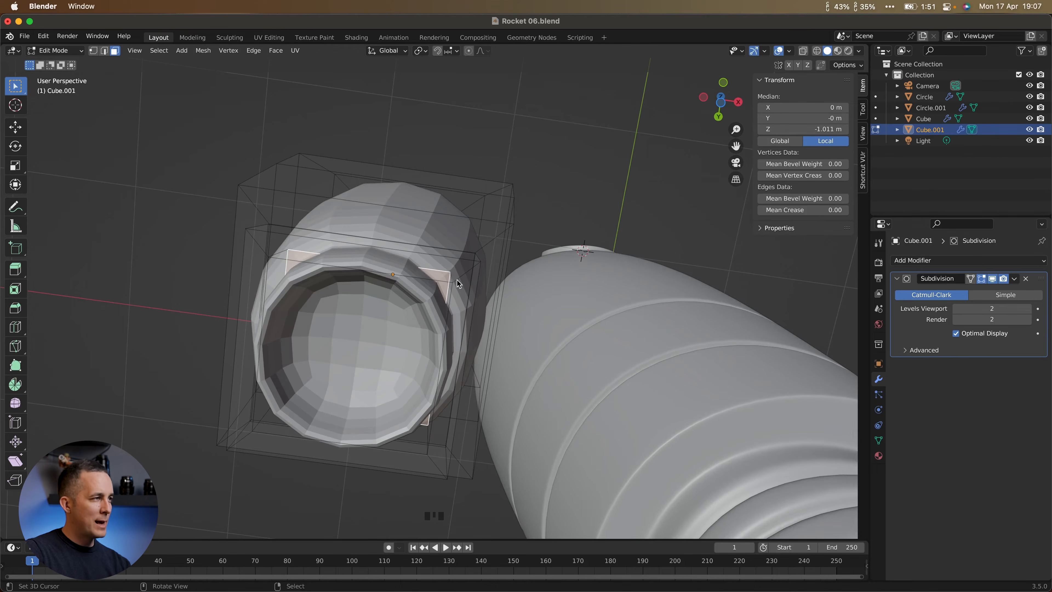
pyautogui.hotkey('ctrl', 'r')
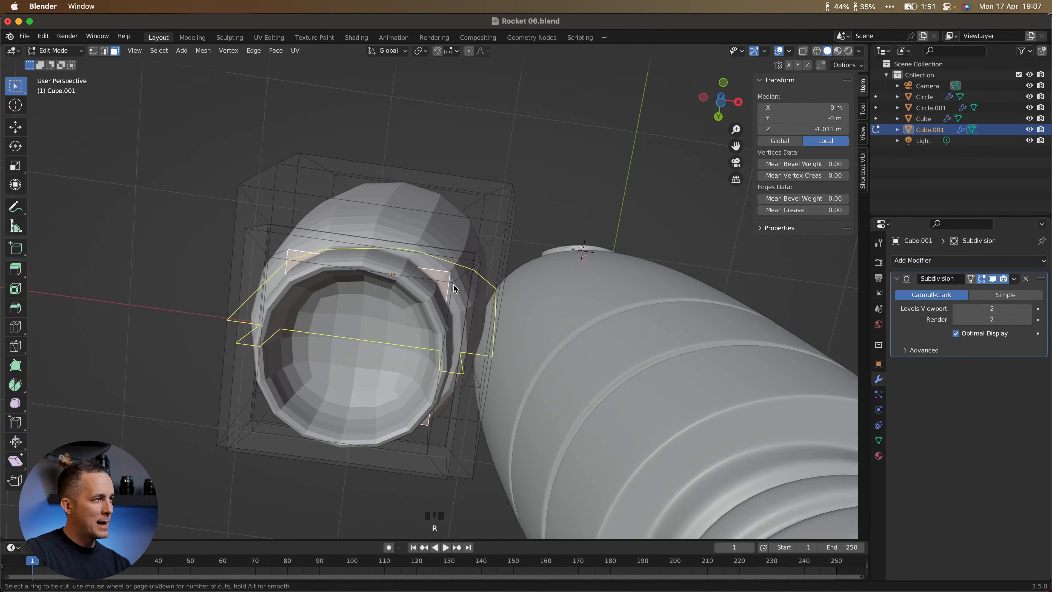
pyautogui.click(453, 285)
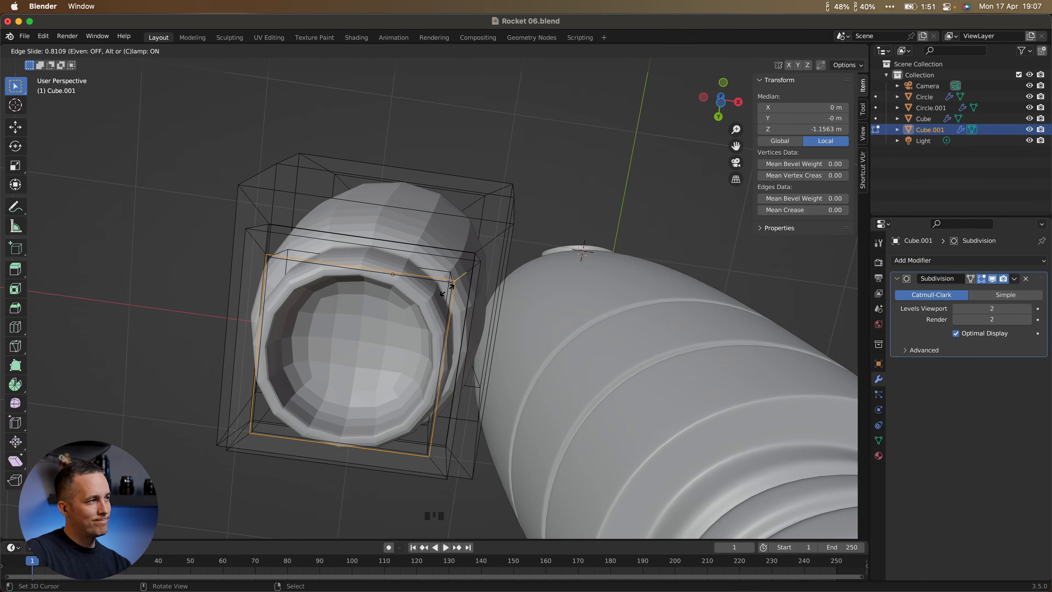
pyautogui.click(446, 290)
pyautogui.press('super+r')
pyautogui.click(460, 278)
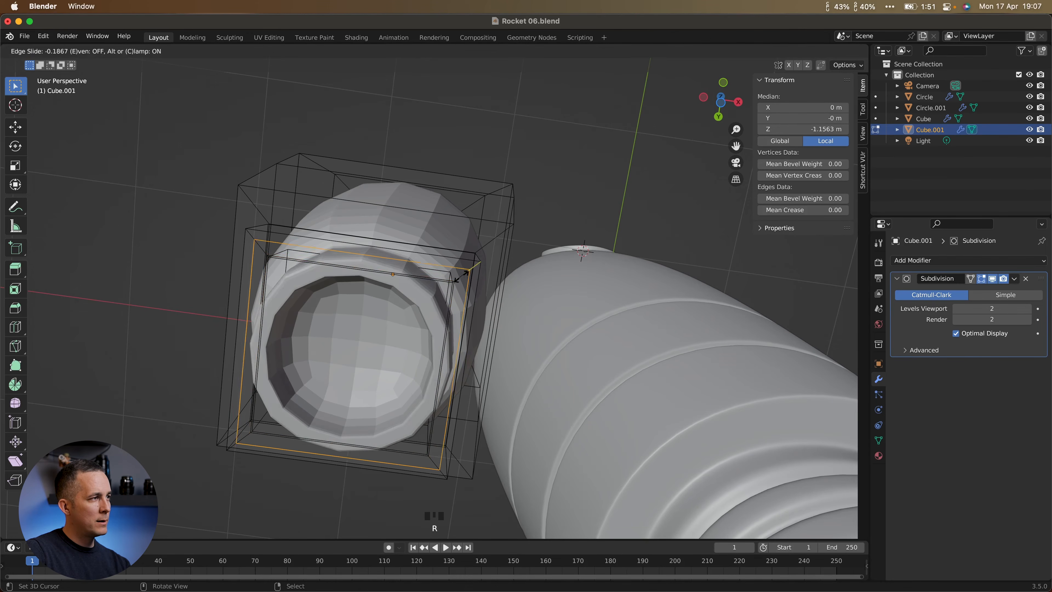
pyautogui.click(474, 266)
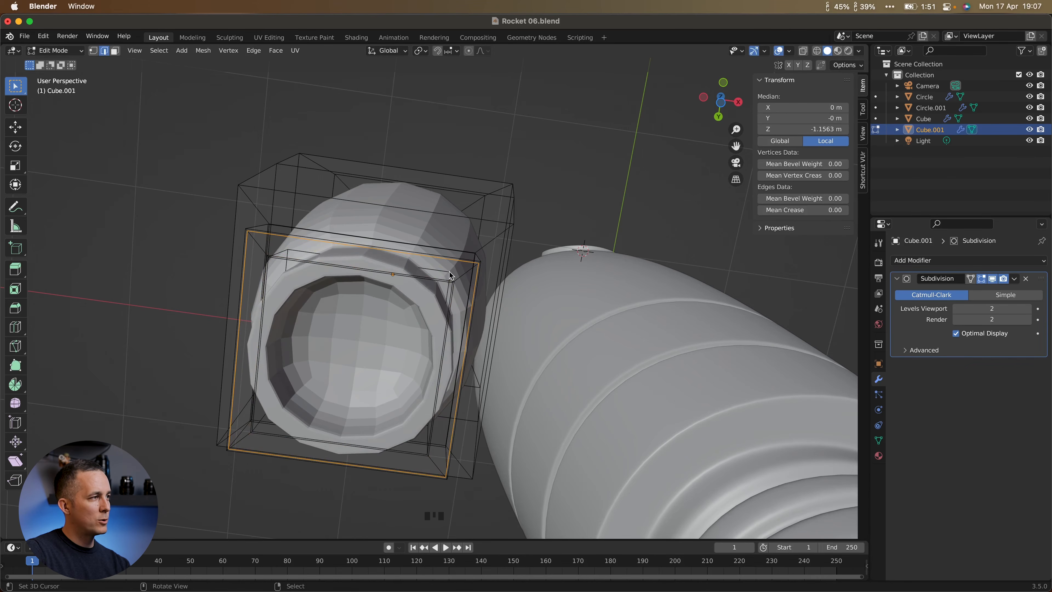
# In front view, add a loop cut around the booster's lowest body section, slid tight against the body's bottom edge.
pyautogui.moveTo(452, 276); pyautogui.dragTo(445, 279, button='middle')
pyautogui.moveTo(394, 305); pyautogui.dragTo(402, 409, button='middle')
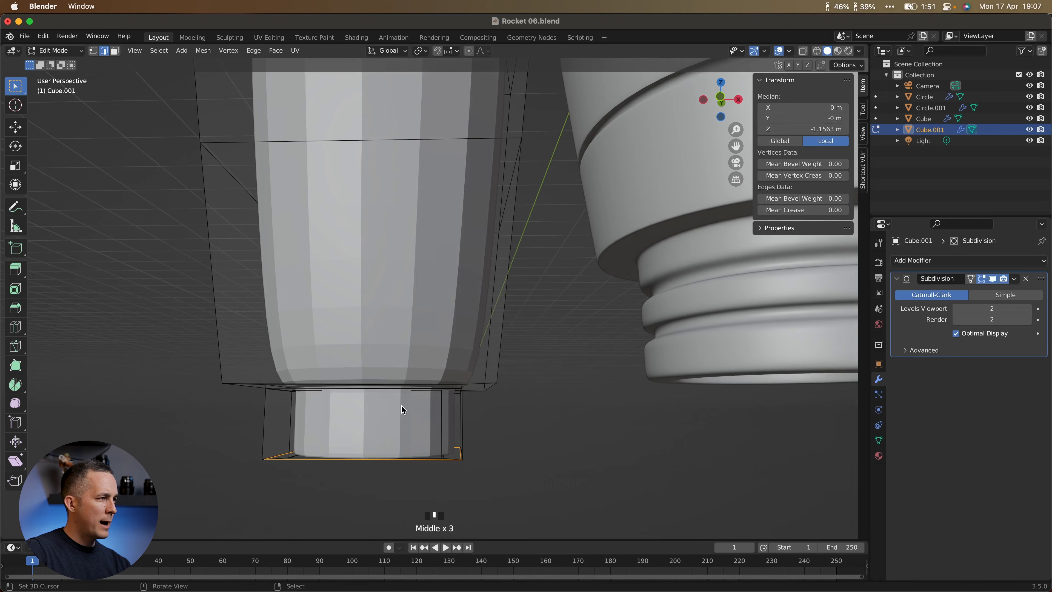
pyautogui.press('KP_1')
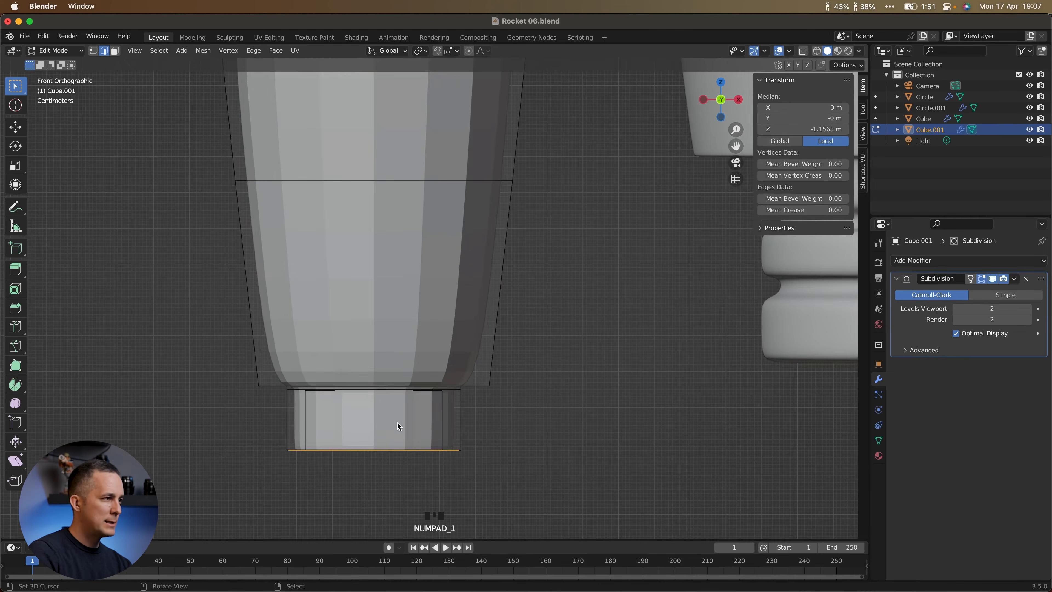
pyautogui.scroll(-1, 436, 350)
pyautogui.hotkey('ctrl', 'r')
pyautogui.click(488, 325)
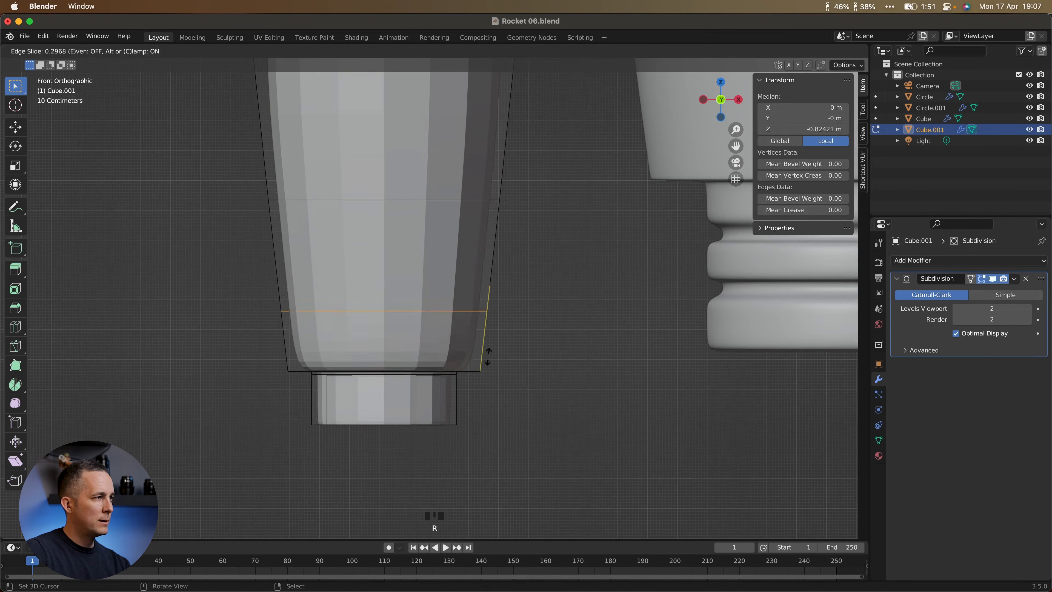
pyautogui.click(492, 408)
pyautogui.scroll(1, 491, 383)
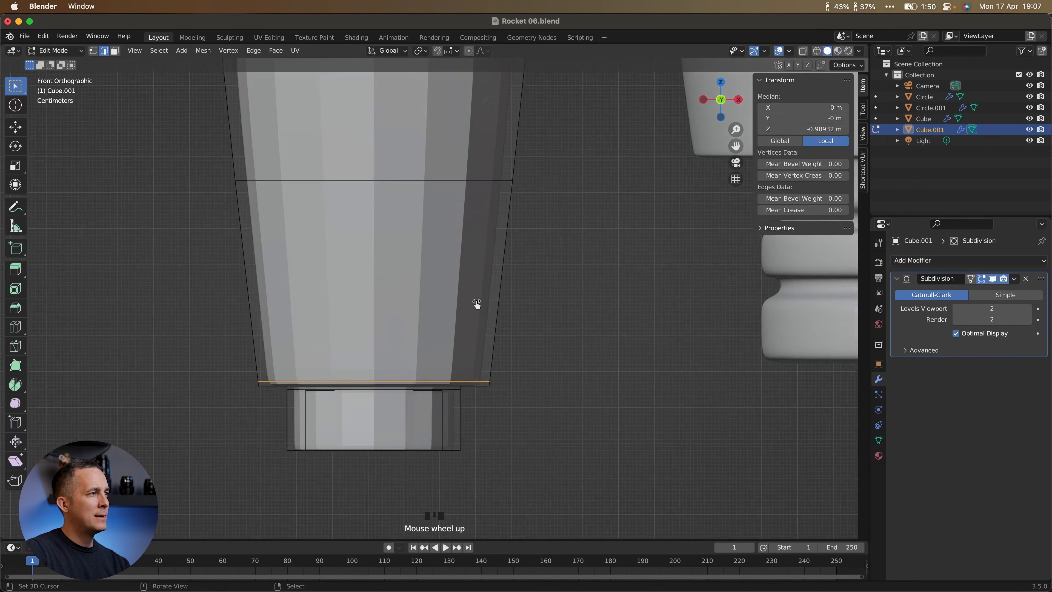
pyautogui.scroll(-4, 474, 286)
pyautogui.keyDown('shift'); pyautogui.moveTo(472, 280); pyautogui.dragTo(474, 332, button='middle'); pyautogui.keyUp('shift')
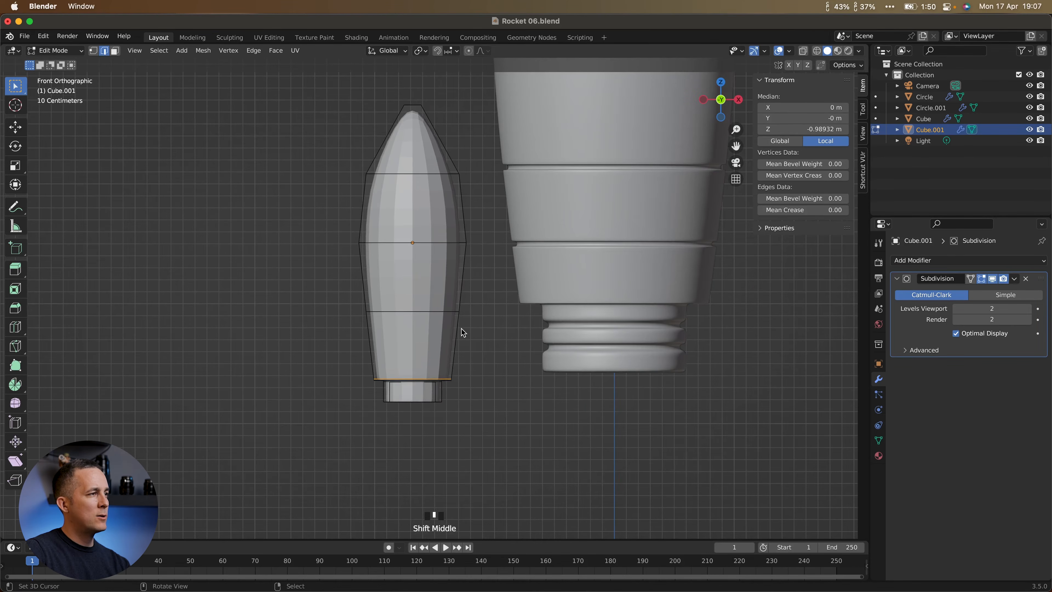
# Return to Object Mode and apply smooth shading to the booster.
pyautogui.press('Tab')
pyautogui.click(467, 271)
pyautogui.scroll(-2, 468, 274)
pyautogui.rightClick(330, 302)
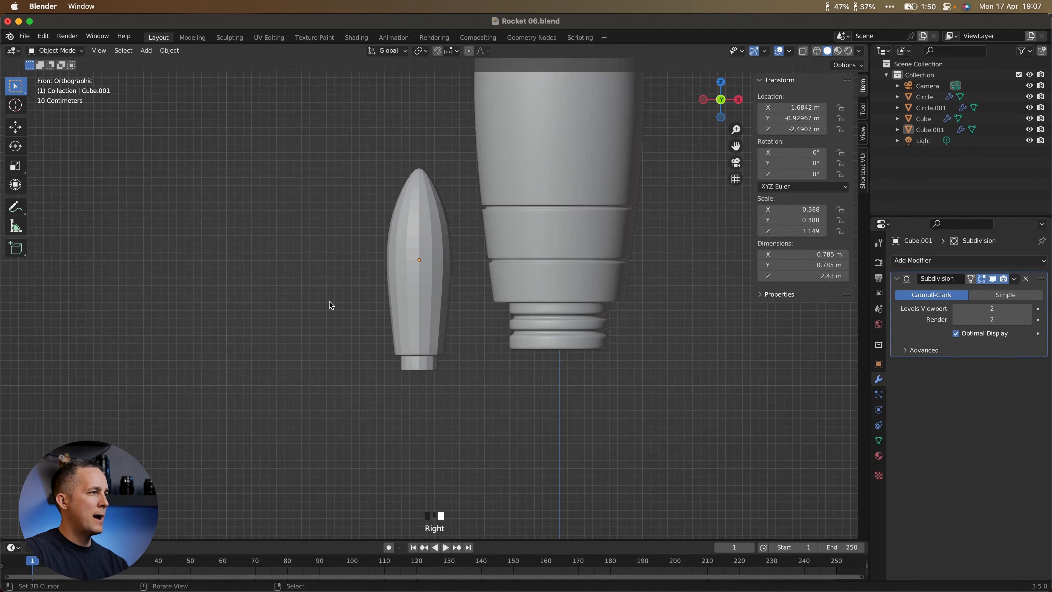
pyautogui.keyDown('shift'); pyautogui.moveTo(434, 300); pyautogui.dragTo(424, 348, button='middle'); pyautogui.keyUp('shift')
pyautogui.scroll(-1, 425, 347)
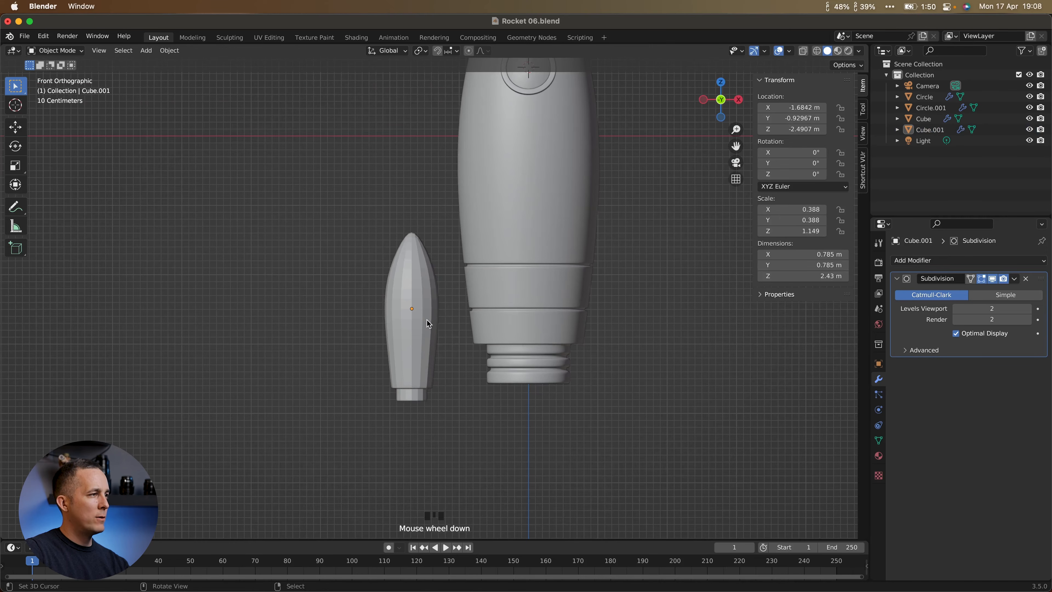
pyautogui.press('w')
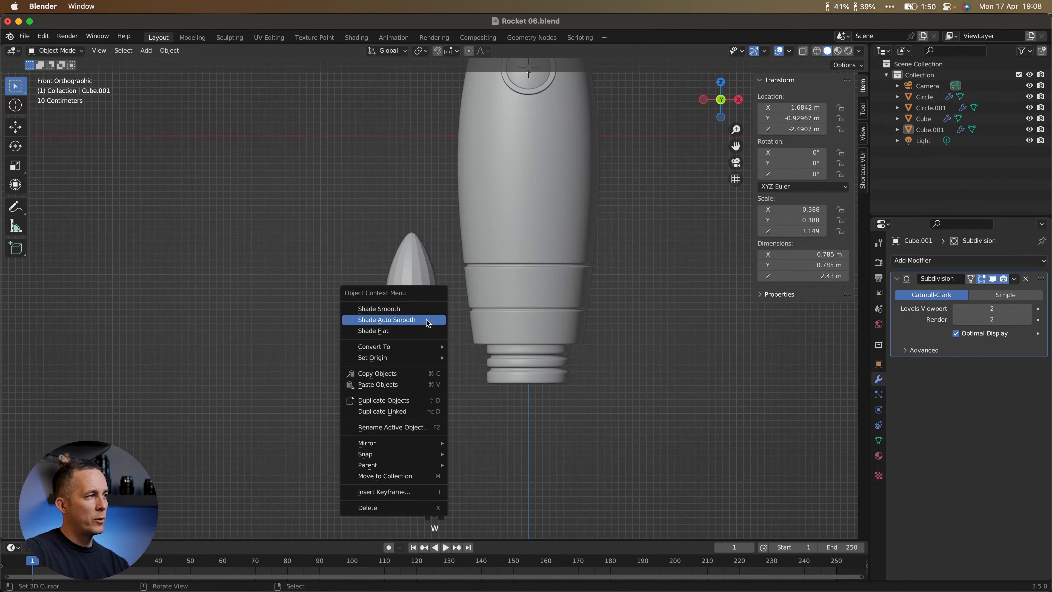
pyautogui.click(383, 330)
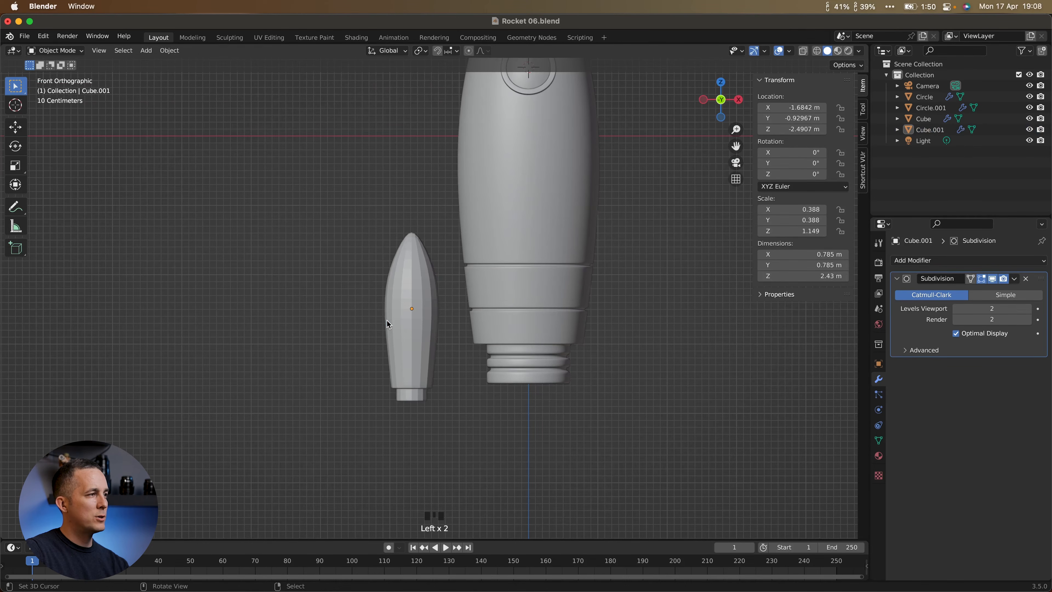
pyautogui.click(411, 331)
pyautogui.press('w')
pyautogui.click(413, 331)
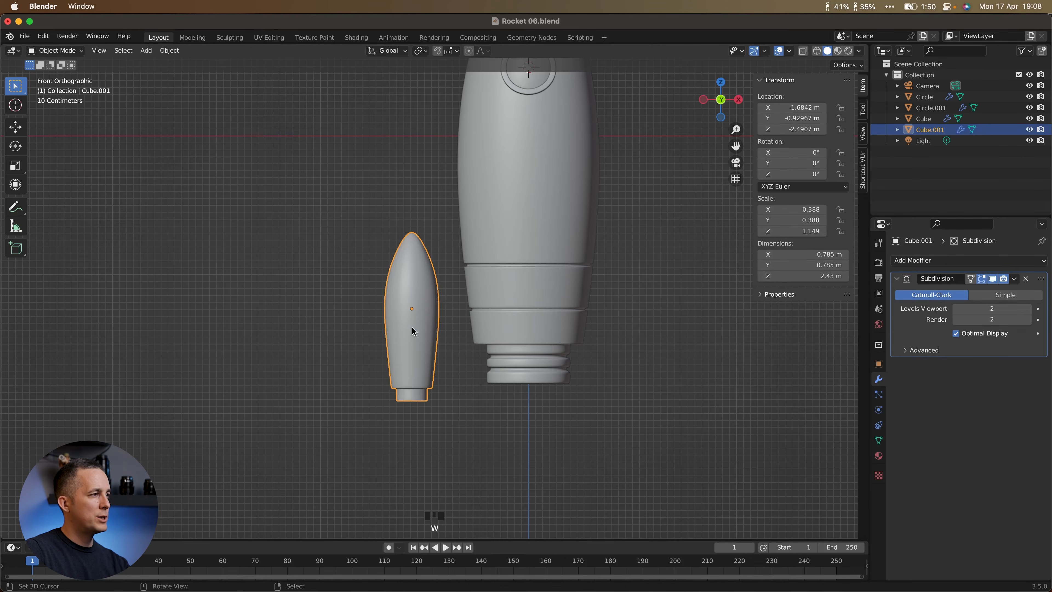
# Enable Auto Smooth at 30° in the booster's mesh normals and show the model in front view.
pyautogui.keyDown('shift'); pyautogui.moveTo(428, 318); pyautogui.dragTo(421, 334, button='middle'); pyautogui.keyUp('shift')
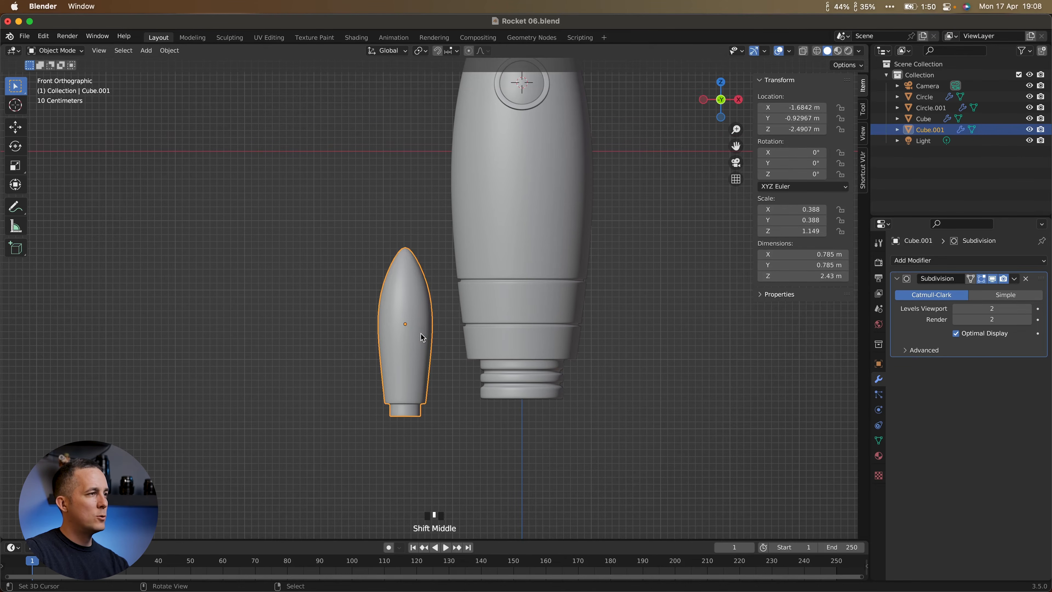
pyautogui.click(879, 440)
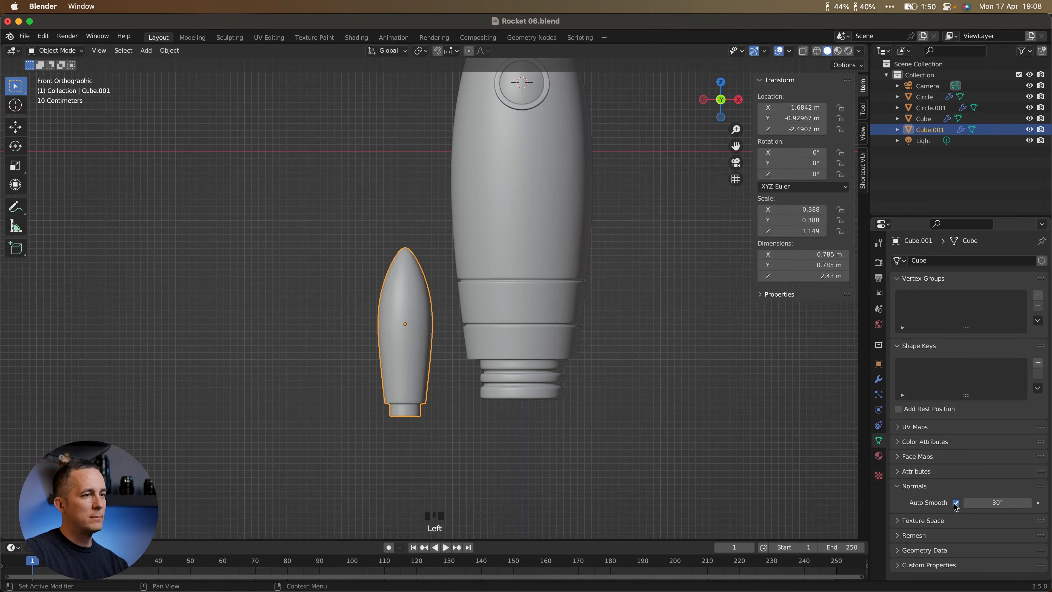
pyautogui.scroll(1, 422, 320)
pyautogui.scroll(-2, 421, 323)
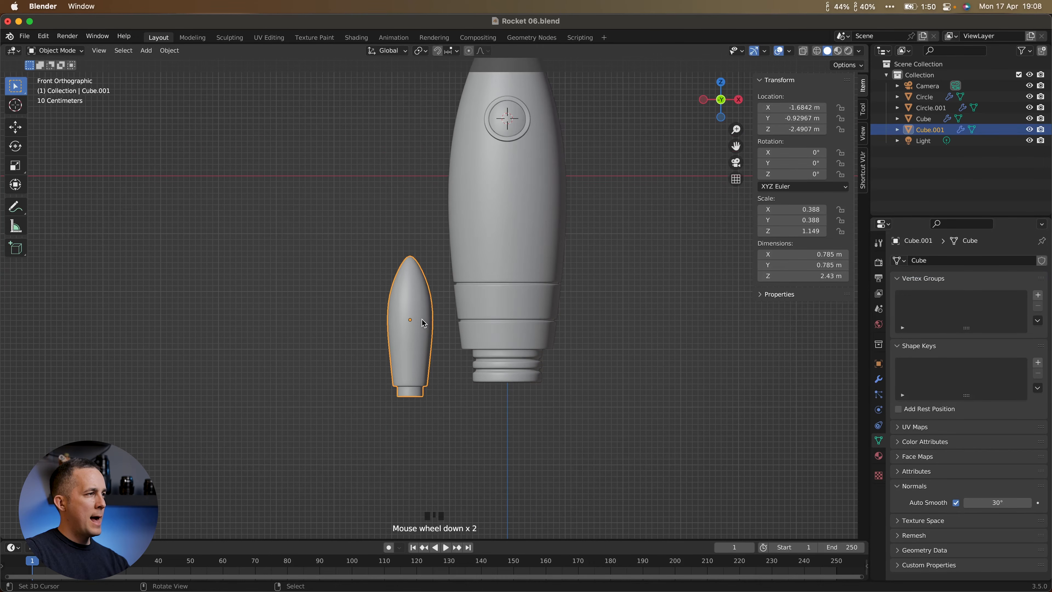
pyautogui.press('KP_1')
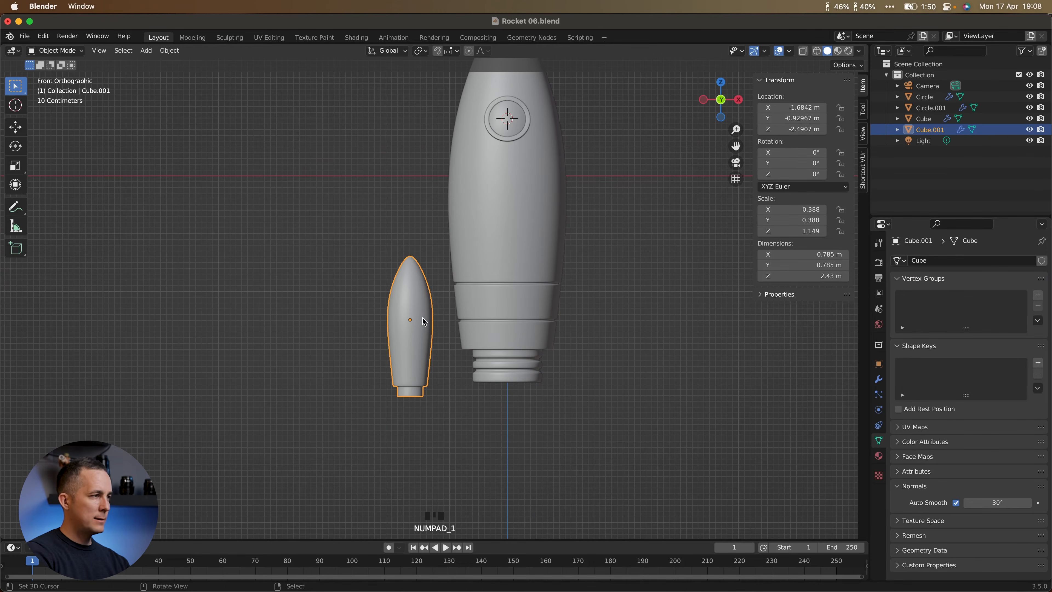
# Move the booster downward beside the rocket, to about X -1.67 m and Z -2.74 m.
pyautogui.press('g')
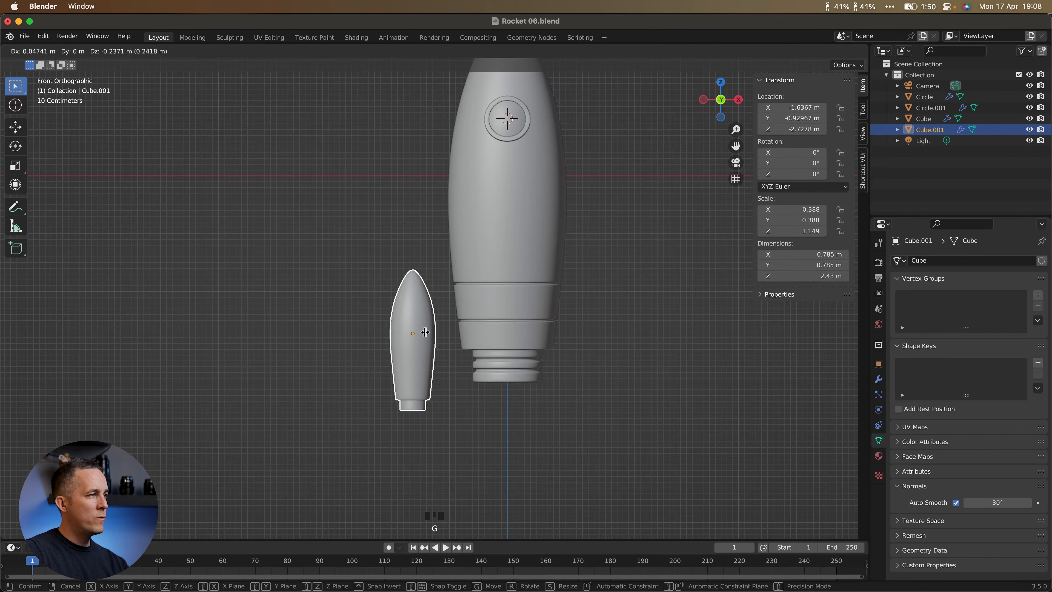
pyautogui.scroll(-1, 452, 326)
pyautogui.keyDown('shift'); pyautogui.moveTo(416, 364); pyautogui.dragTo(444, 358, button='middle'); pyautogui.keyUp('shift')
pyautogui.scroll(-1, 443, 358)
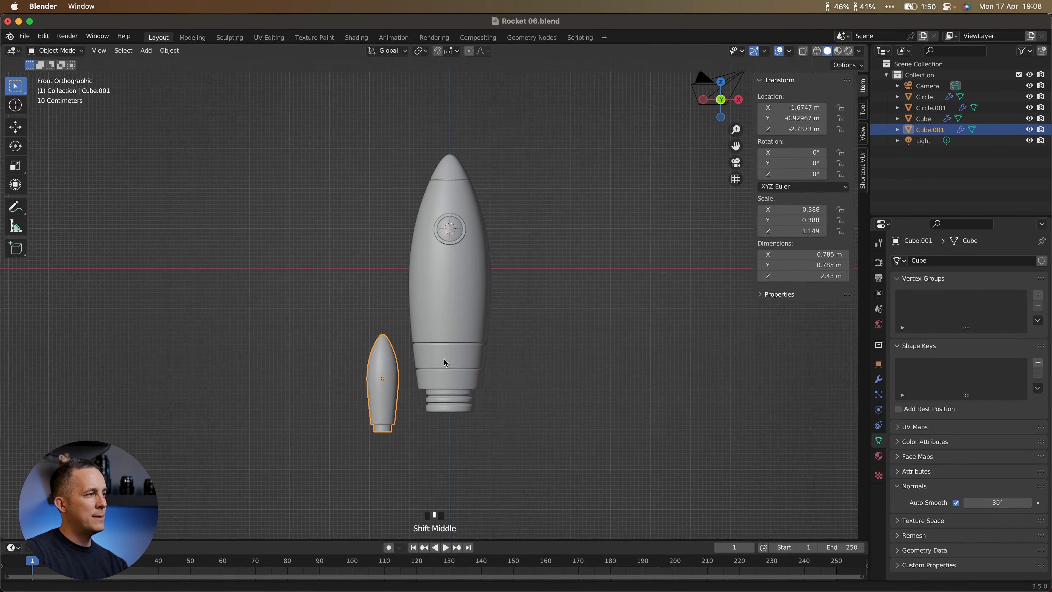
pyautogui.press('s')
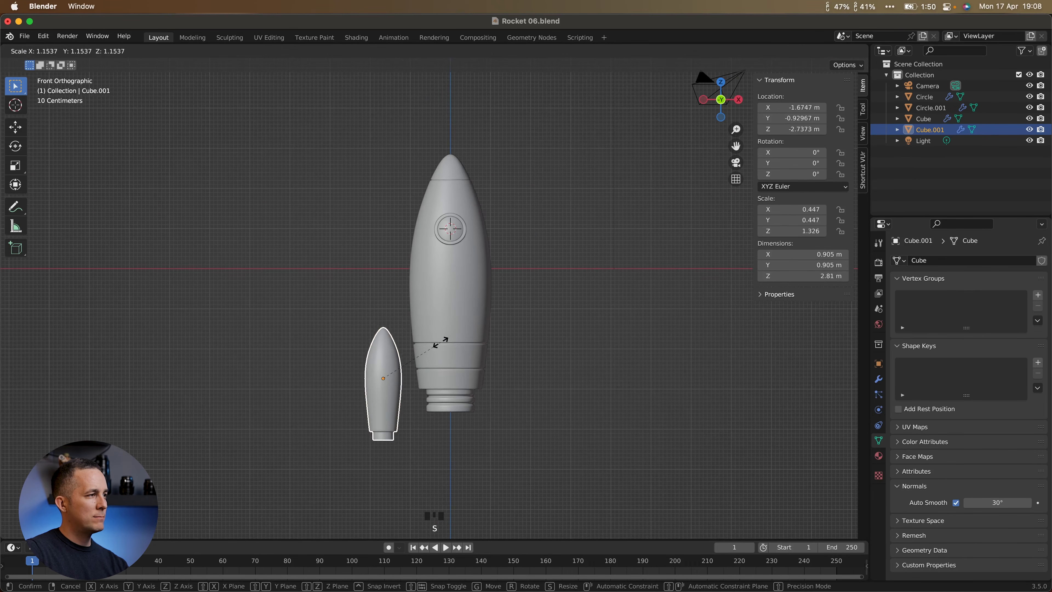
pyautogui.press('z')
pyautogui.press('Escape')
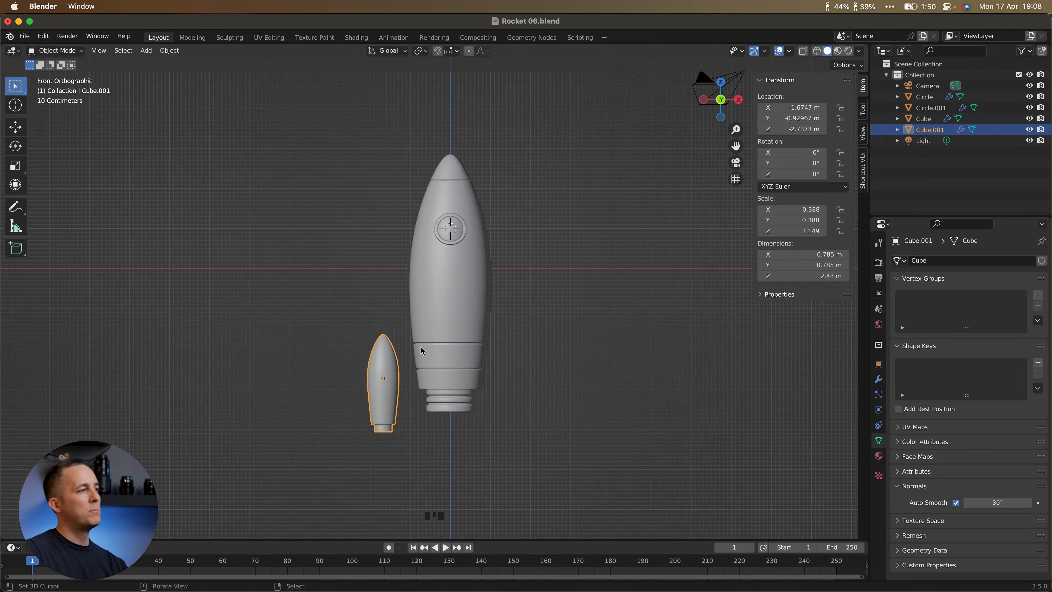
# Enlarge the booster uniformly to about 0.402 scale in X and Y, and stretch it along Z to about 1.293.
pyautogui.press('s')
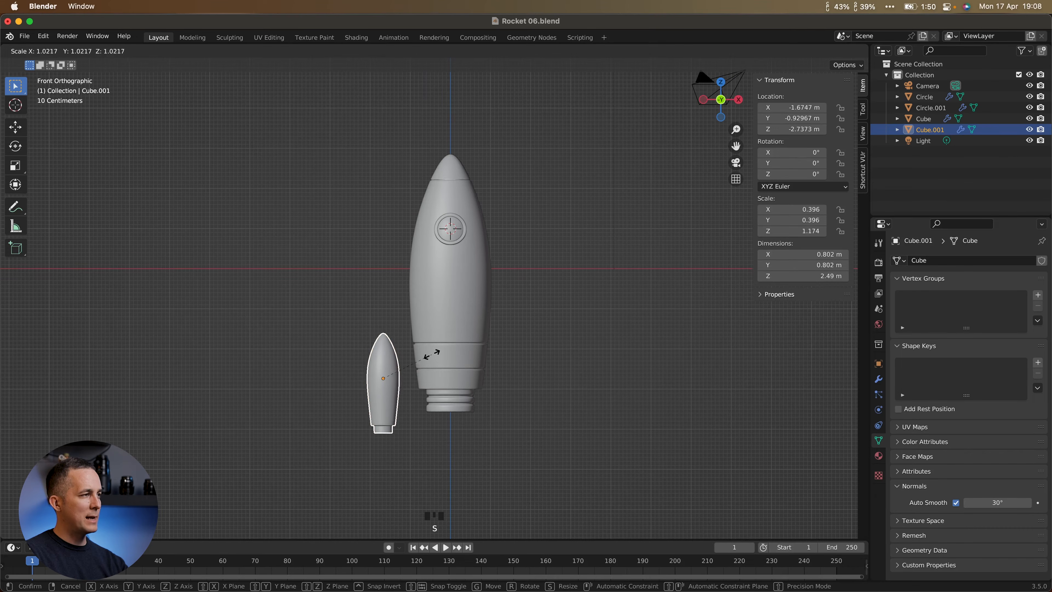
pyautogui.press('z')
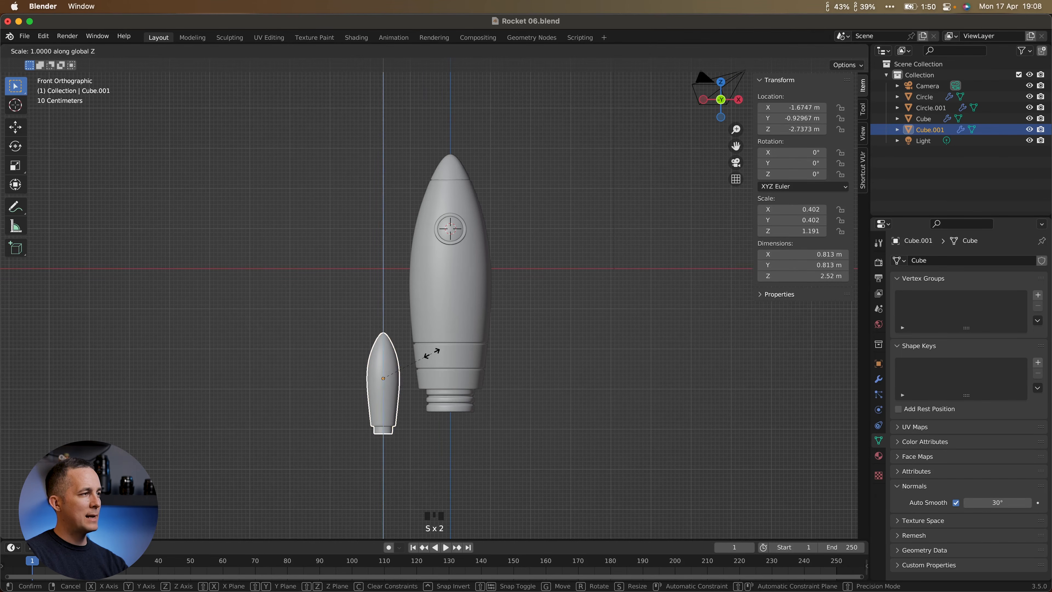
pyautogui.click(433, 348)
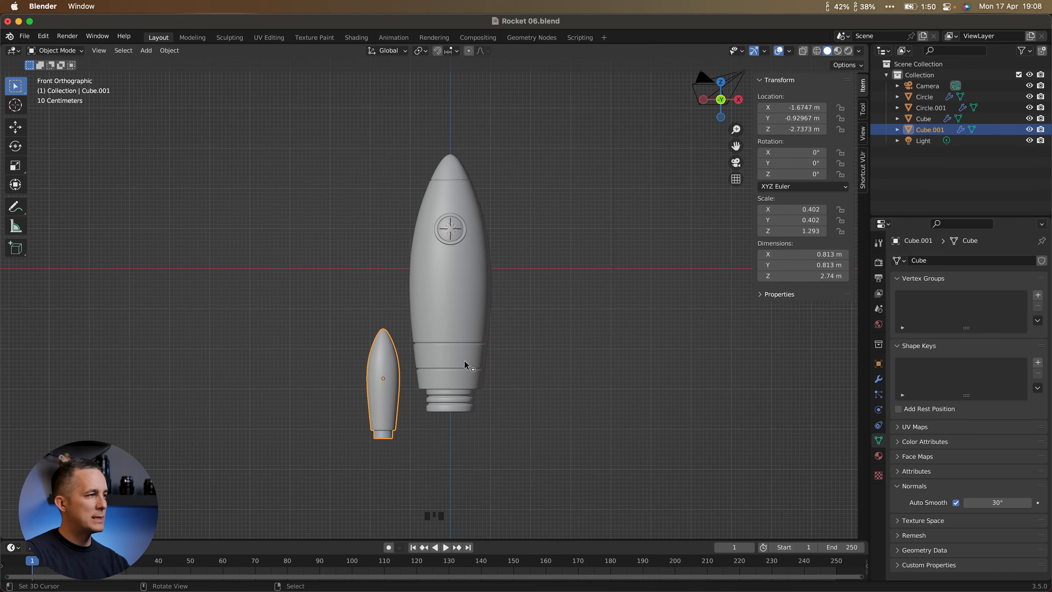
# Raise the booster along Z to about -2.56 m beside the rocket's lower sections.
pyautogui.scroll(2, 408, 367)
pyautogui.keyDown('shift'); pyautogui.moveTo(400, 383); pyautogui.dragTo(430, 351, button='middle'); pyautogui.keyUp('shift')
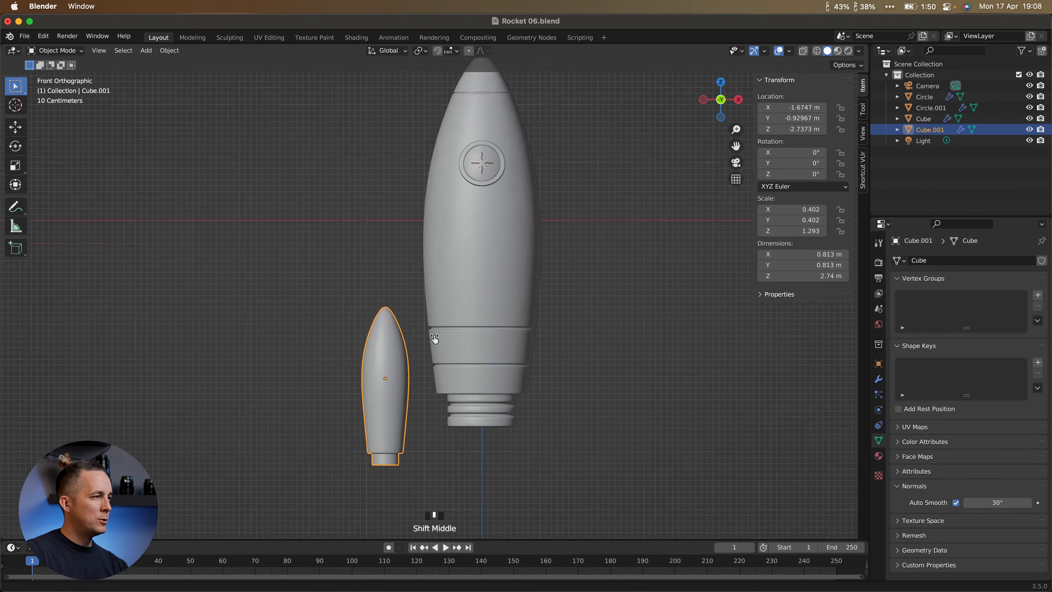
pyautogui.scroll(1, 445, 327)
pyautogui.scroll(1, 445, 327)
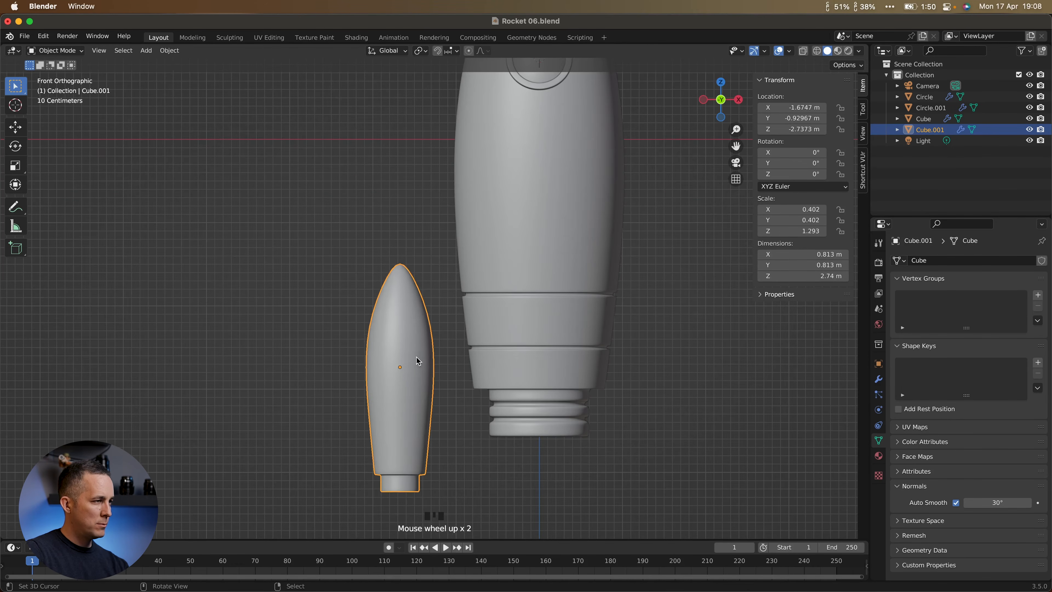
pyautogui.press('g')
pyautogui.press('z')
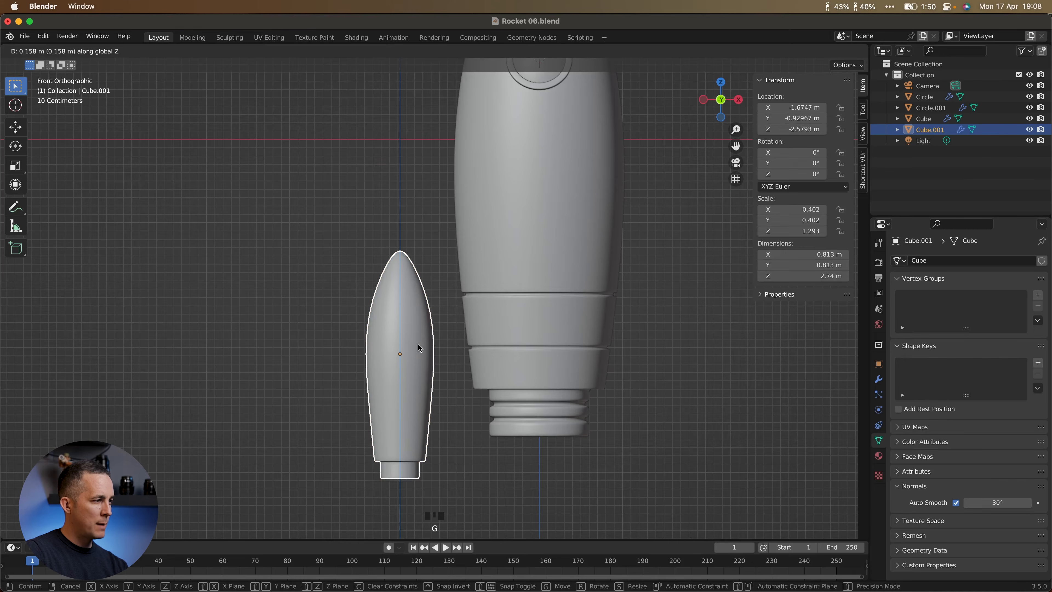
pyautogui.click(419, 346)
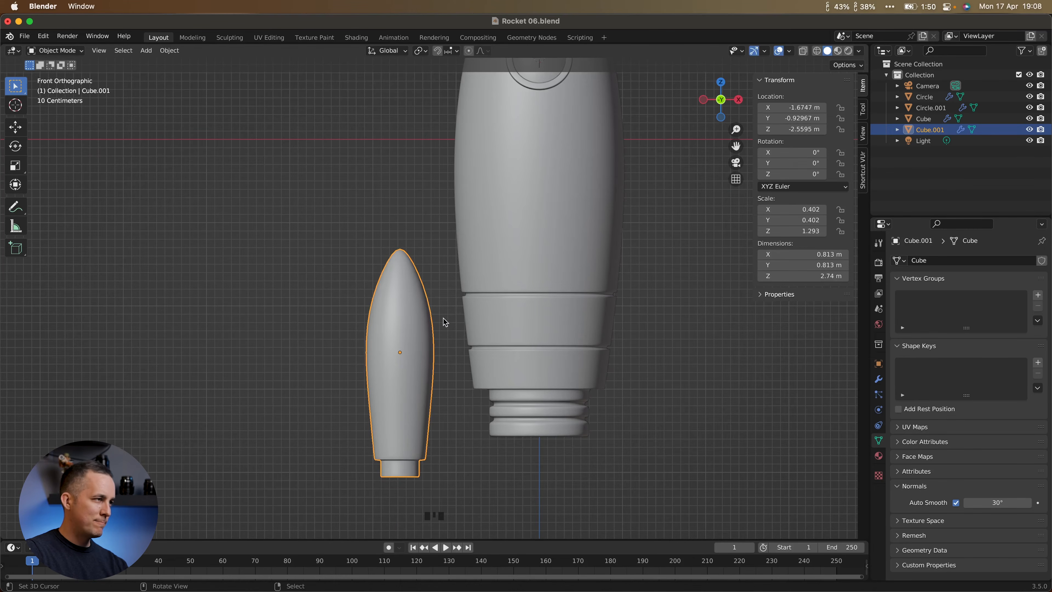
pyautogui.scroll(-4, 517, 301)
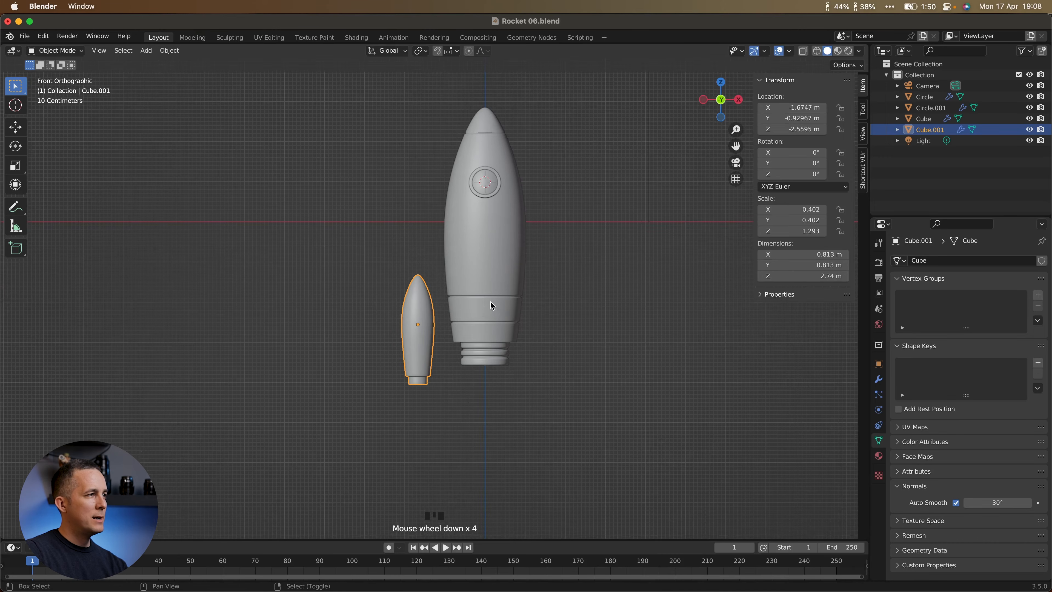
pyautogui.keyDown('shift'); pyautogui.moveTo(489, 300); pyautogui.dragTo(478, 321, button='middle'); pyautogui.keyUp('shift')
pyautogui.hotkey('shift', 'a')
pyautogui.moveTo(476, 324)
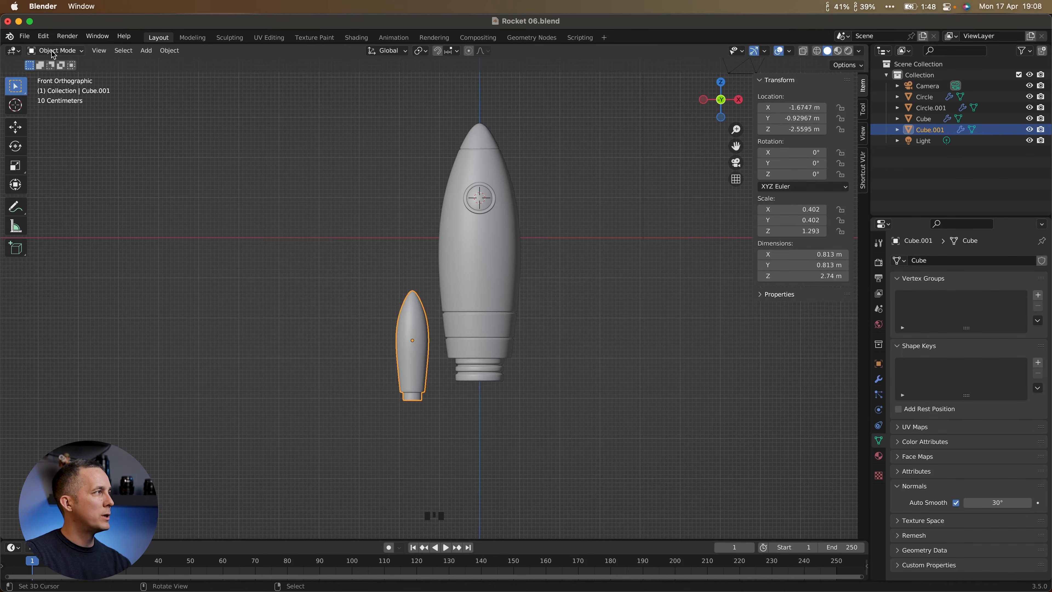
pyautogui.press('Tab')
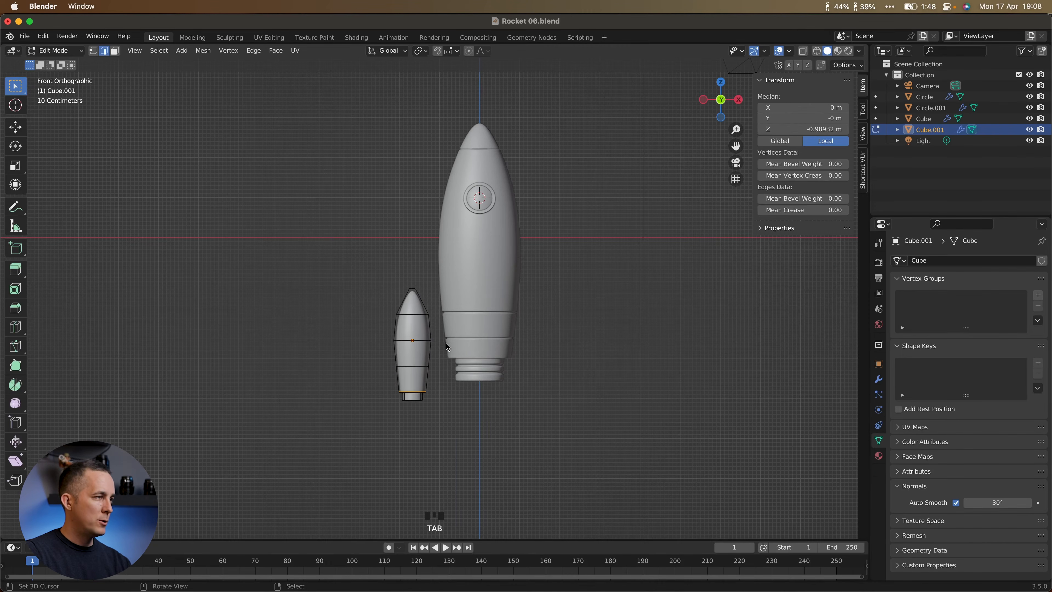
pyautogui.hotkey('shift', 'a')
pyautogui.click(433, 366)
pyautogui.press('Tab')
pyautogui.rightClick(406, 349)
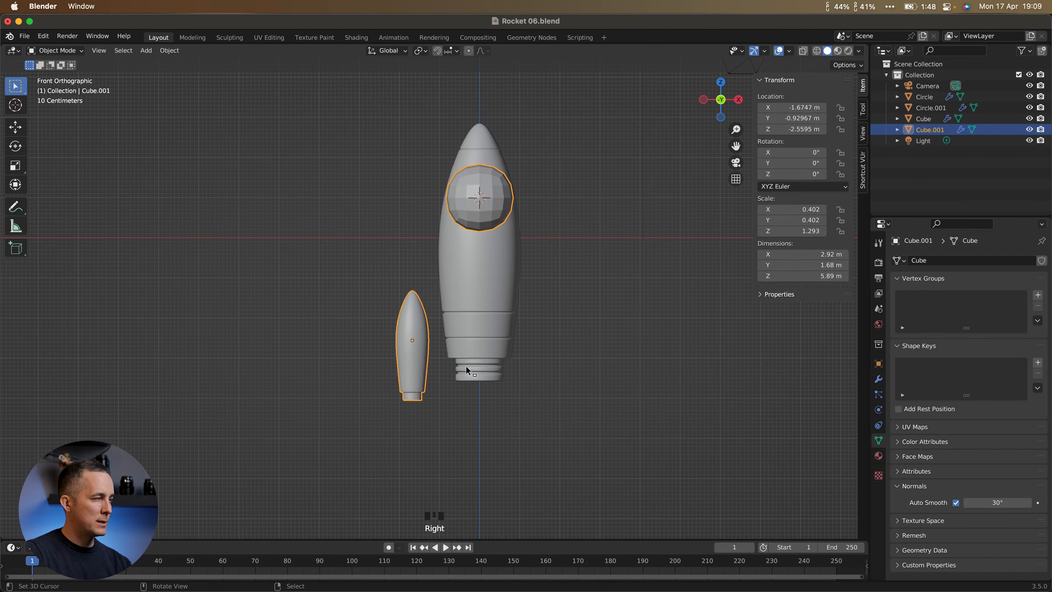
pyautogui.press('g')
pyautogui.press('super+z')
pyautogui.press('super+z')
pyautogui.press('super+z')
pyautogui.press('super+z')
pyautogui.press('super+z')
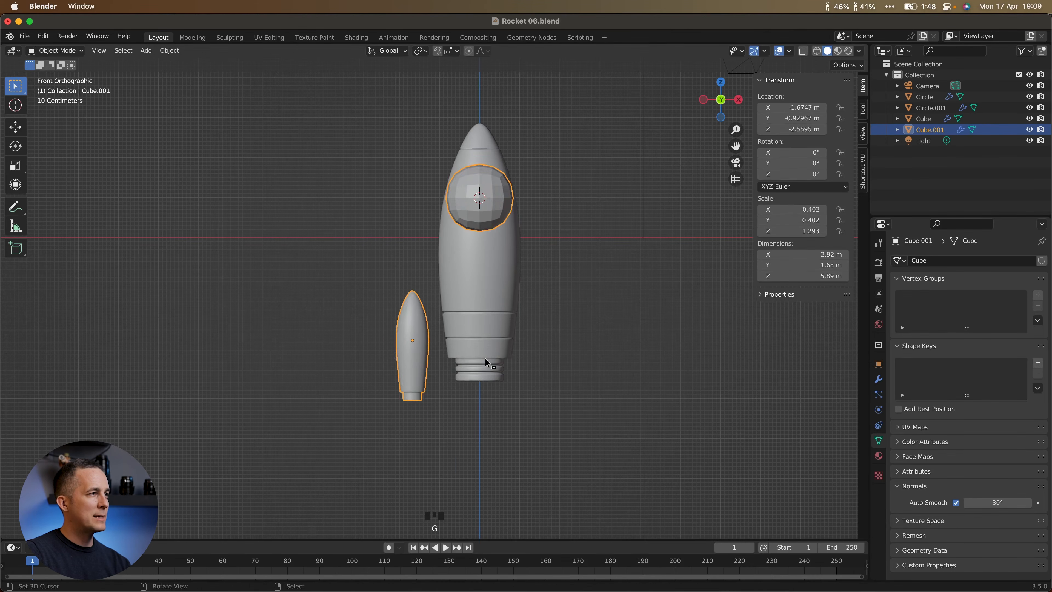
pyautogui.press('Tab')
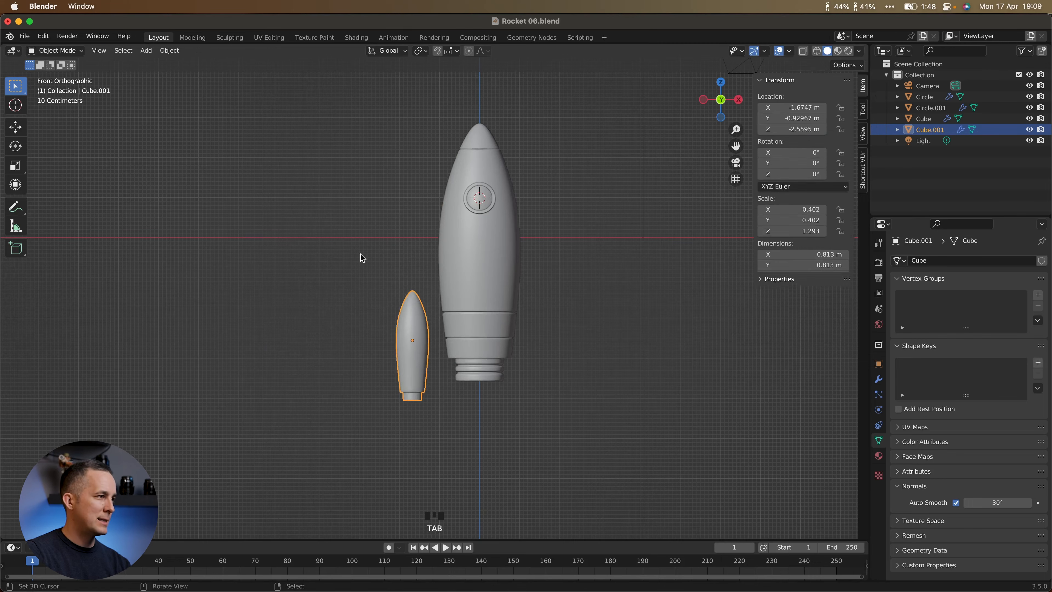
# In Object Mode, add a new cube mesh and move it down between the booster and the rocket's lower body.
pyautogui.scroll(1, 462, 340)
pyautogui.hotkey('shift', 'a')
pyautogui.moveTo(367, 267)
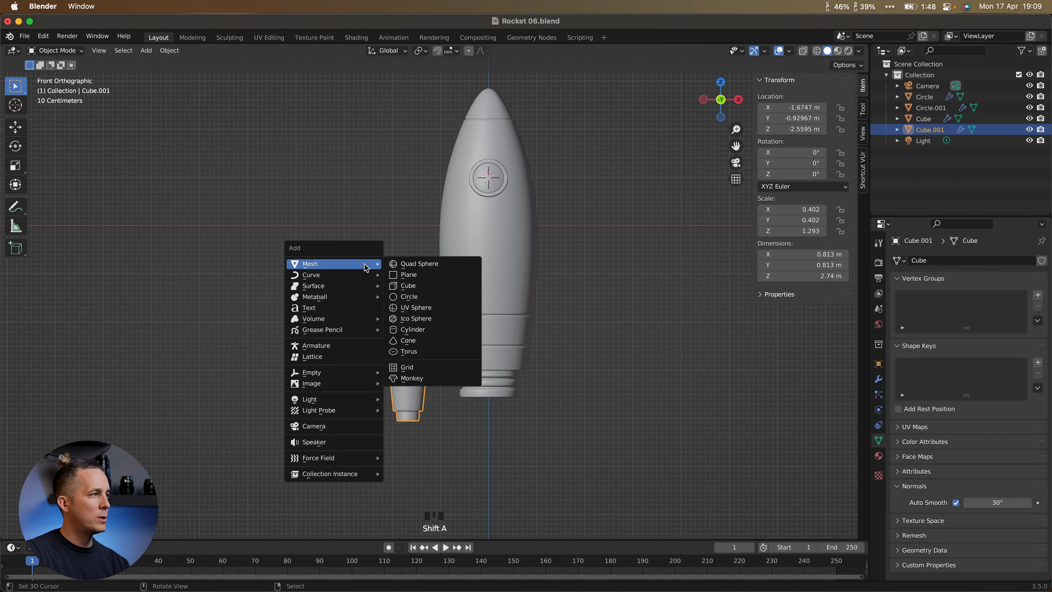
pyautogui.click(425, 285)
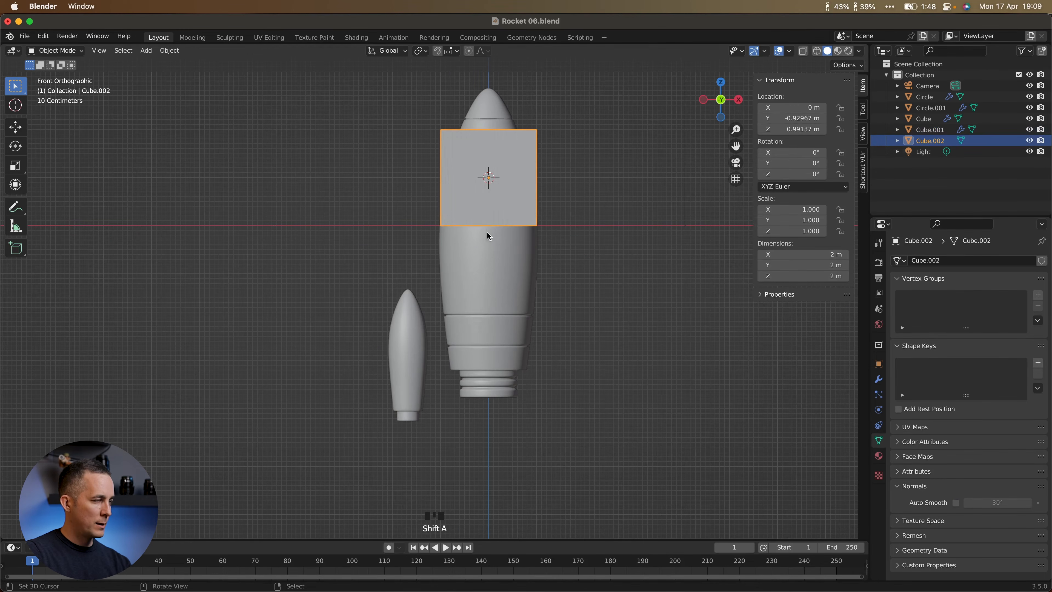
pyautogui.press('g')
pyautogui.click(447, 396)
# Scale the cube down to about 0.292 and position it bridging the gap from booster to rocket, at about X -1.06 m and Z -2.18 m.
pyautogui.scroll(3, 445, 378)
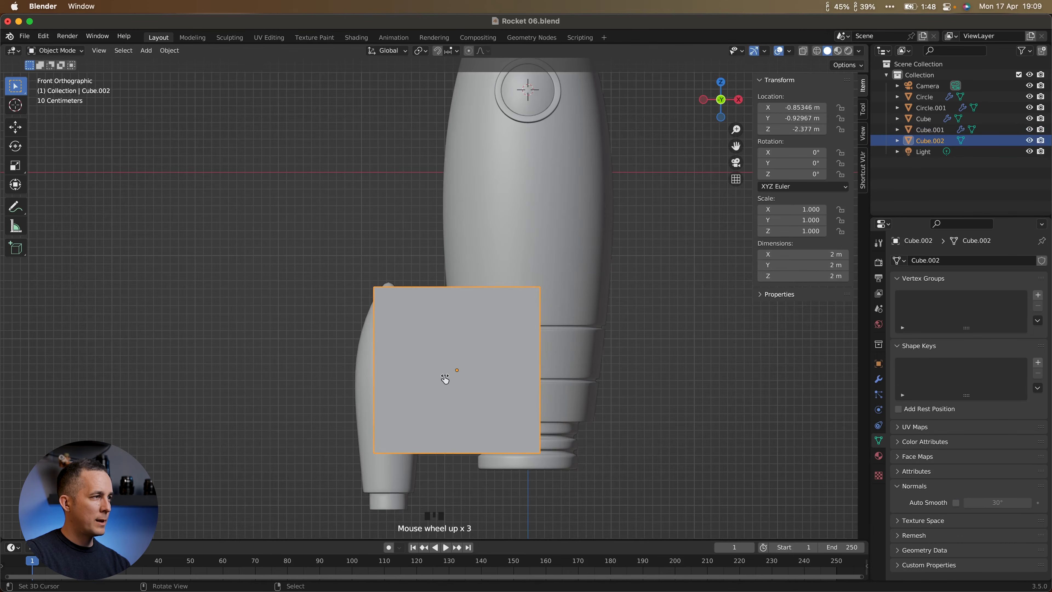
pyautogui.keyDown('shift'); pyautogui.moveTo(445, 378); pyautogui.dragTo(442, 308, button='middle'); pyautogui.keyUp('shift')
pyautogui.press('s')
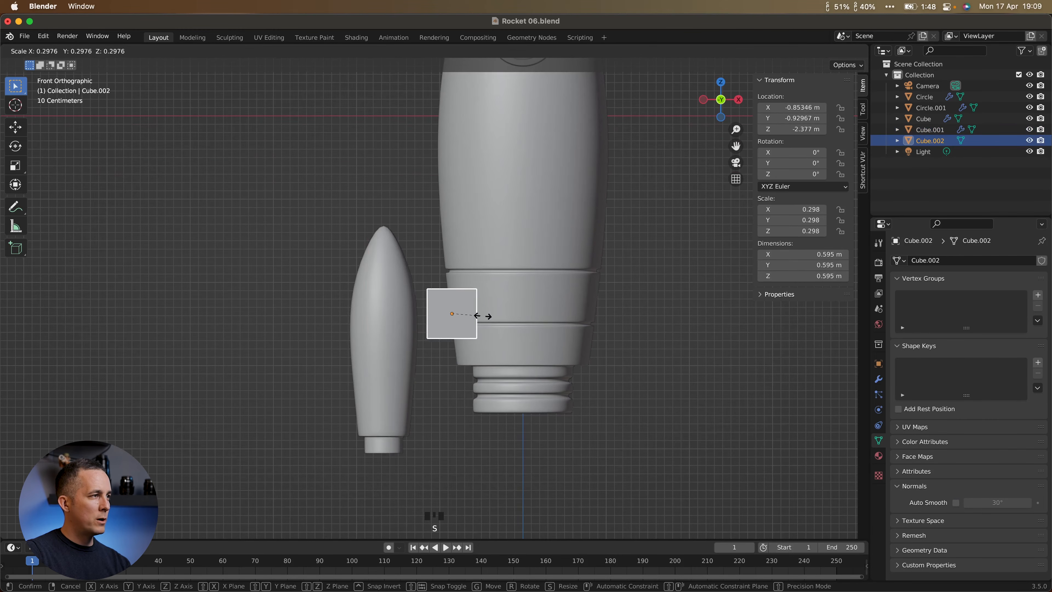
pyautogui.click(475, 317)
pyautogui.press('g')
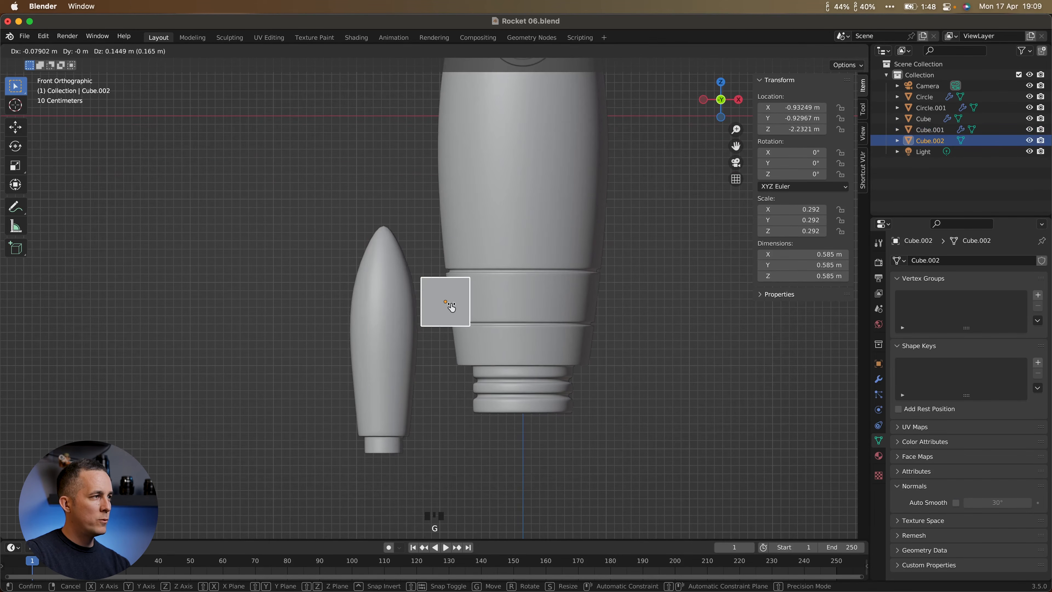
pyautogui.click(442, 298)
pyautogui.scroll(3, 443, 297)
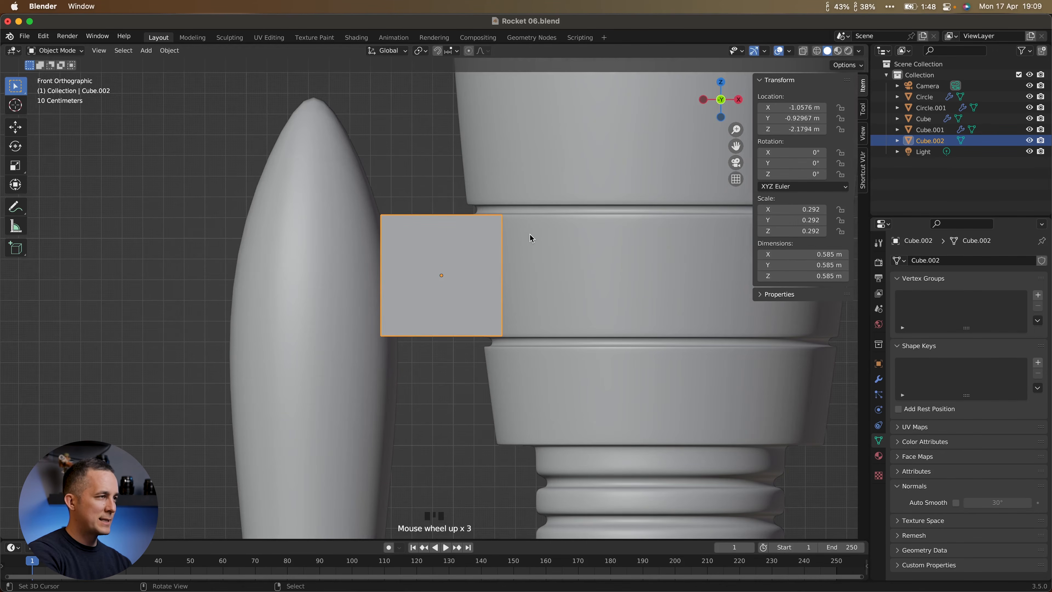
# In top view, select the booster together with the connector cube.
pyautogui.press('KP_7')
pyautogui.scroll(-6, 533, 238)
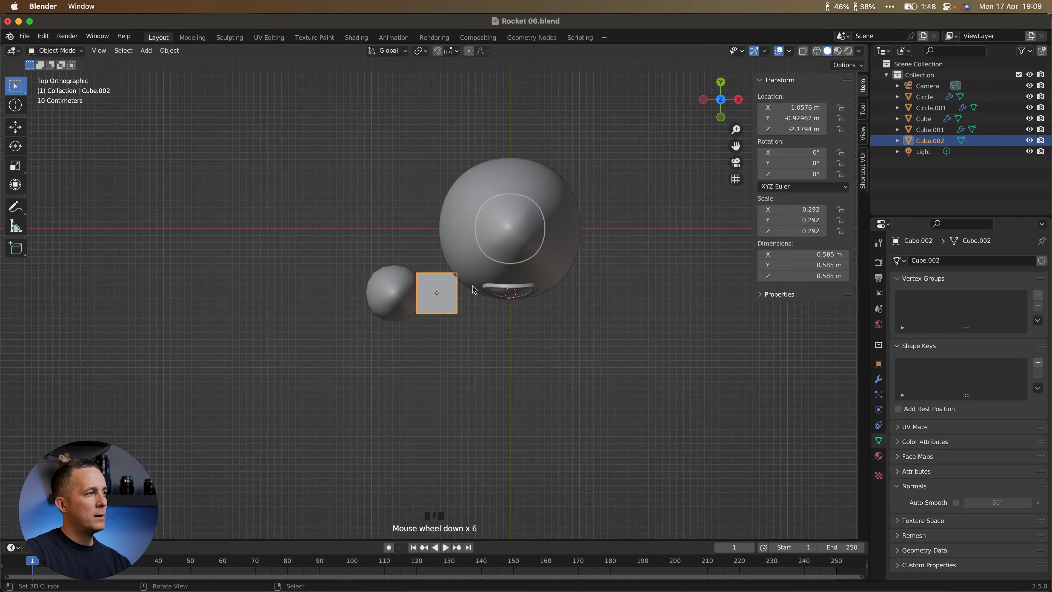
pyautogui.moveTo(342, 256); pyautogui.dragTo(428, 328)
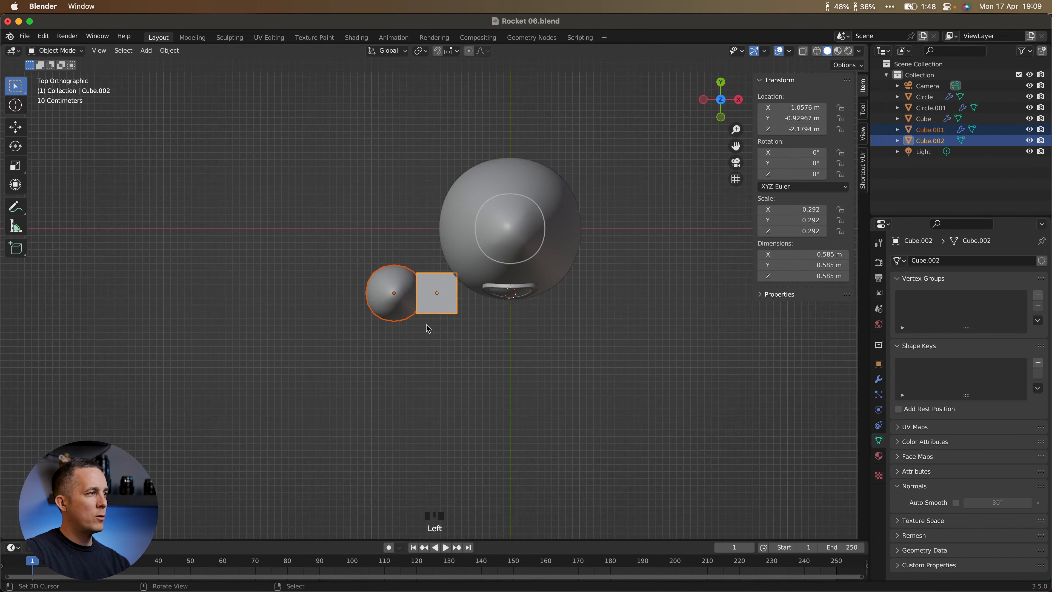
pyautogui.press('h')
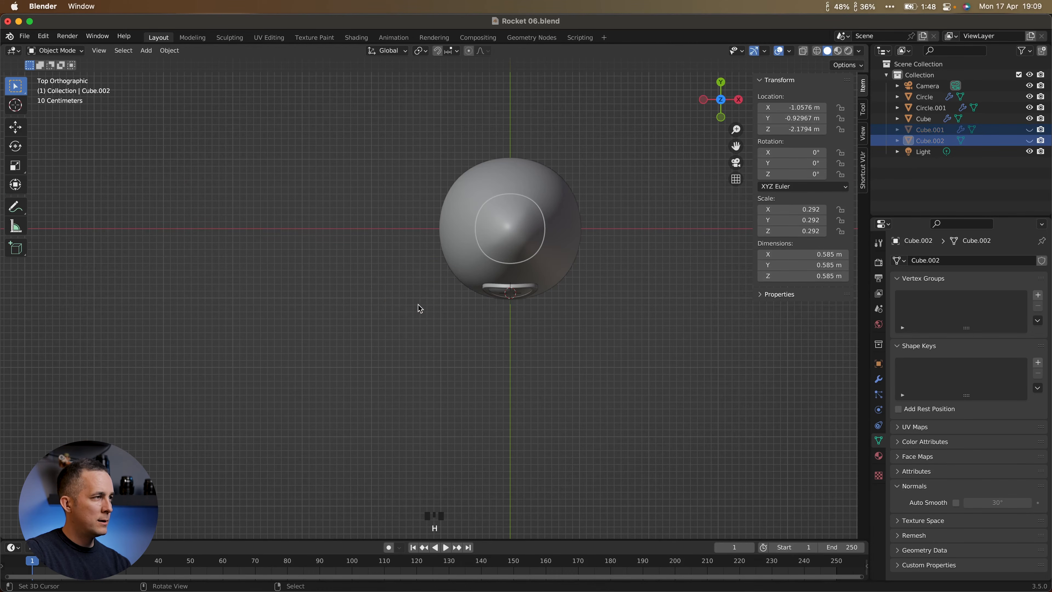
pyautogui.scroll(-4, 416, 308)
pyautogui.scroll(1, 413, 312)
pyautogui.scroll(3, 413, 315)
pyautogui.hotkey('alt', 'h')
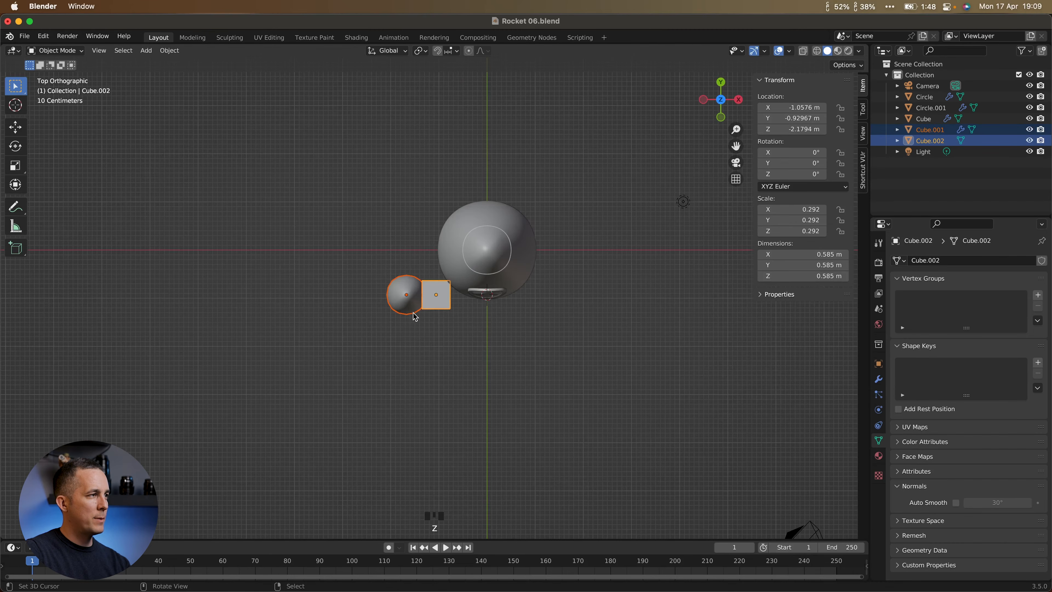
pyautogui.press('g')
pyautogui.rightClick(480, 306)
pyautogui.press('h')
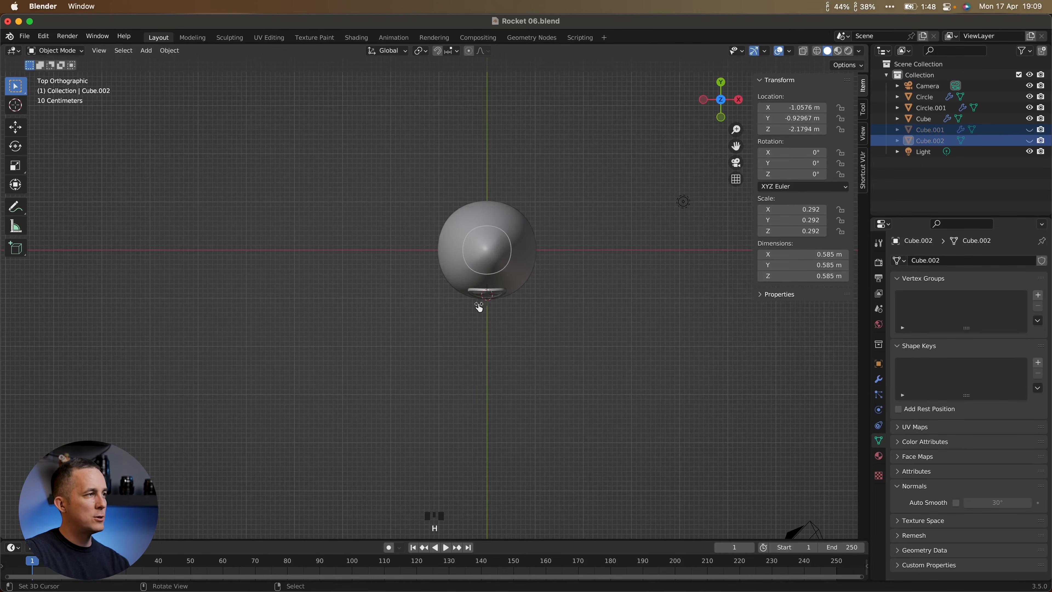
pyautogui.hotkey('alt', 'h')
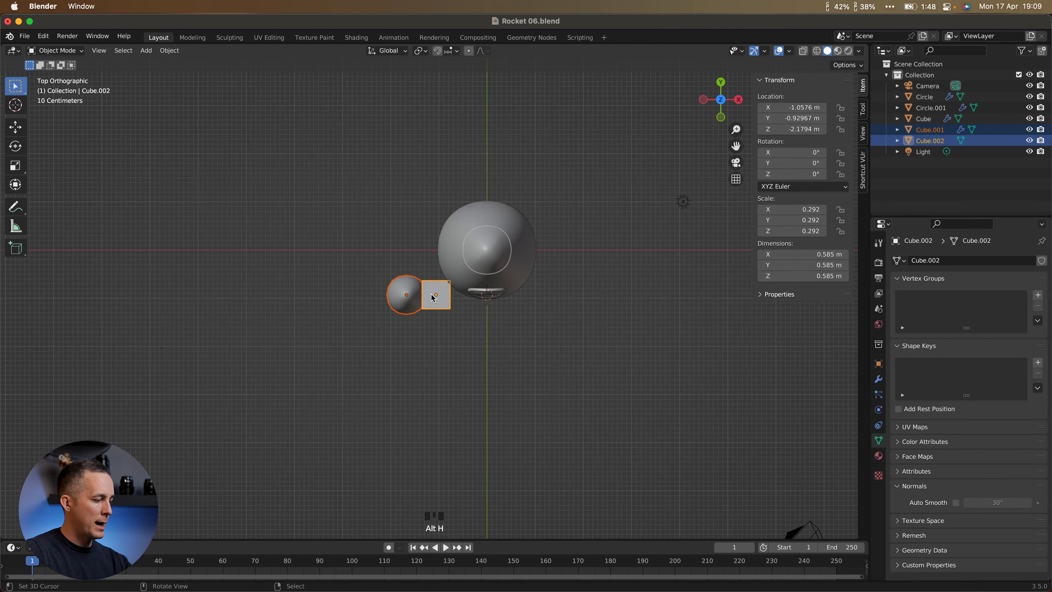
# Move the booster and connector cube about 0.89 m along Y and slightly outward, roughly level with the rocket's centre in top view.
pyautogui.press('g')
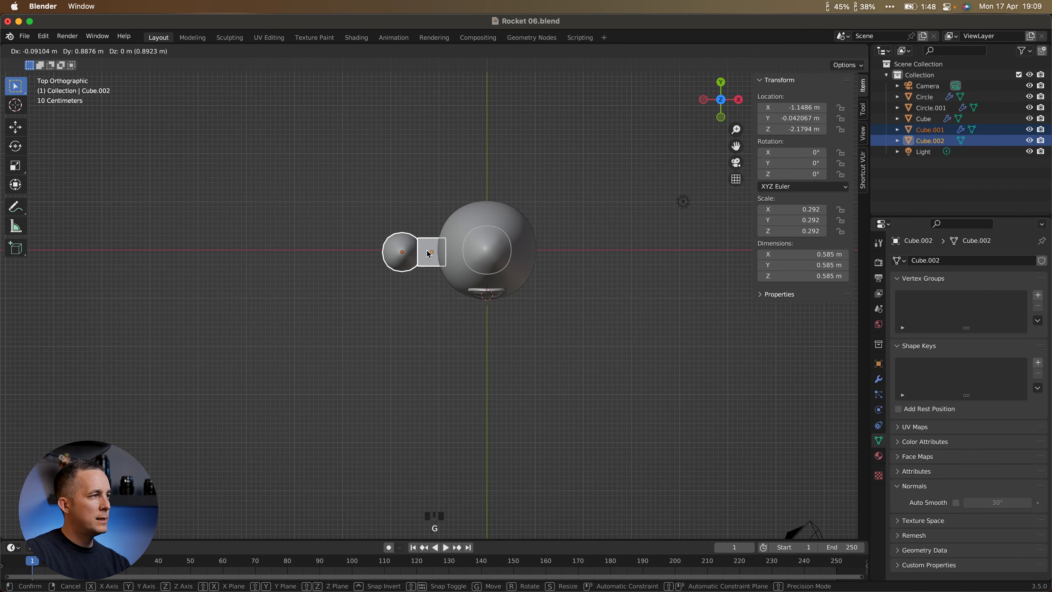
pyautogui.click(428, 251)
pyautogui.scroll(6, 431, 252)
pyautogui.keyDown('shift'); pyautogui.moveTo(434, 195); pyautogui.dragTo(438, 377, button='middle'); pyautogui.keyUp('shift')
pyautogui.scroll(3, 440, 381)
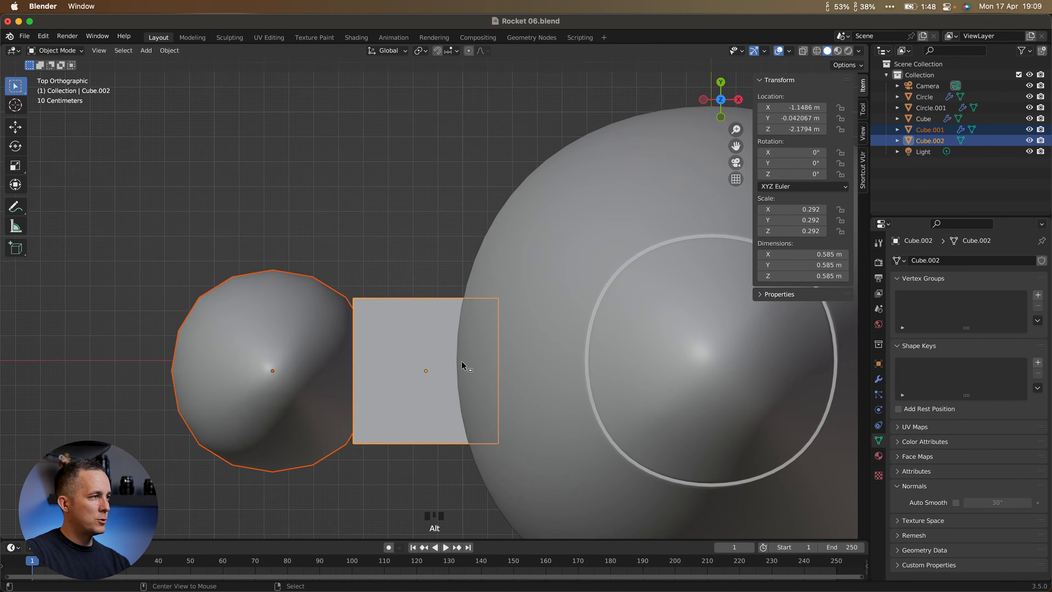
# In wireframe display, move the booster and connector cube about 0.04 m along Y to centre them on the X axis line.
pyautogui.hotkey('shift', 'z')
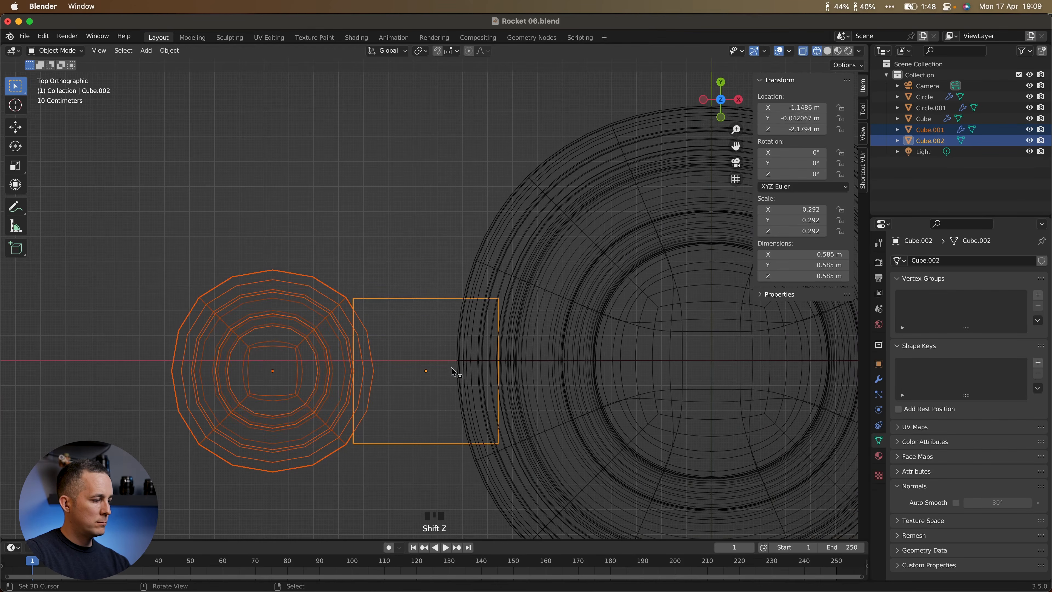
pyautogui.press('g')
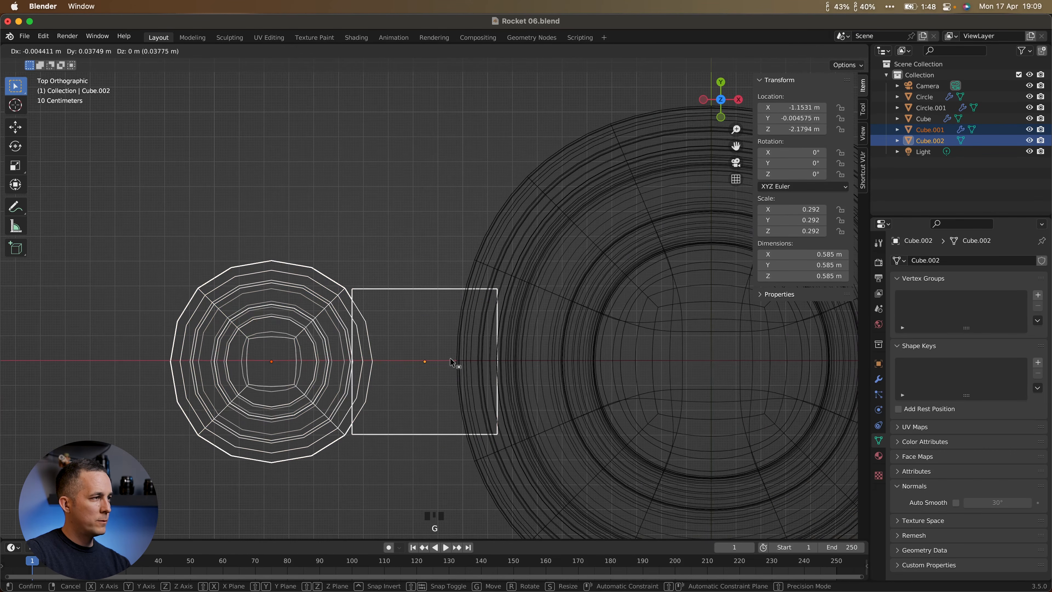
pyautogui.click(450, 359)
pyautogui.scroll(-7, 451, 363)
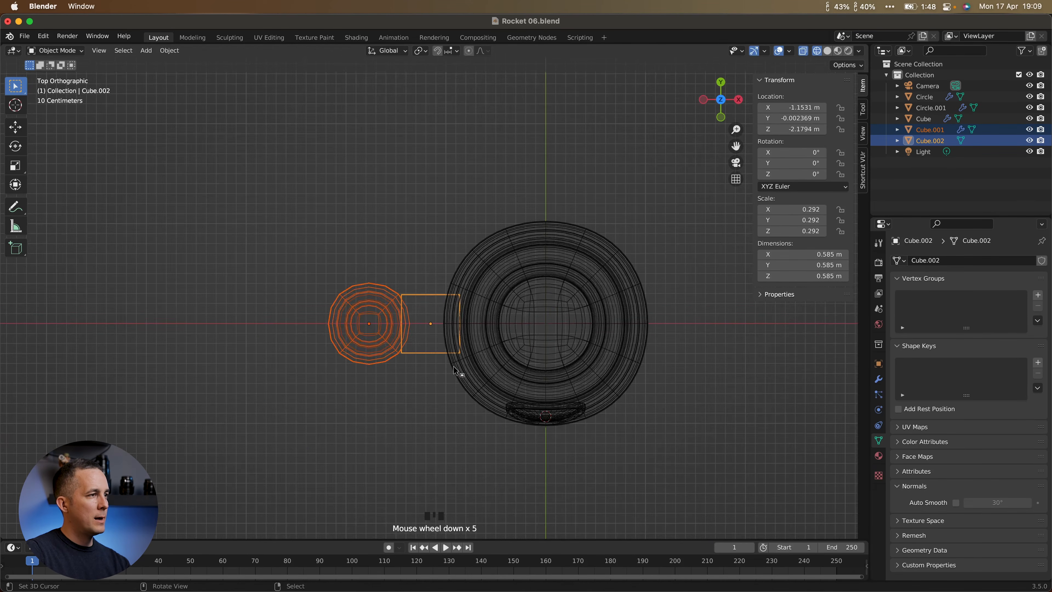
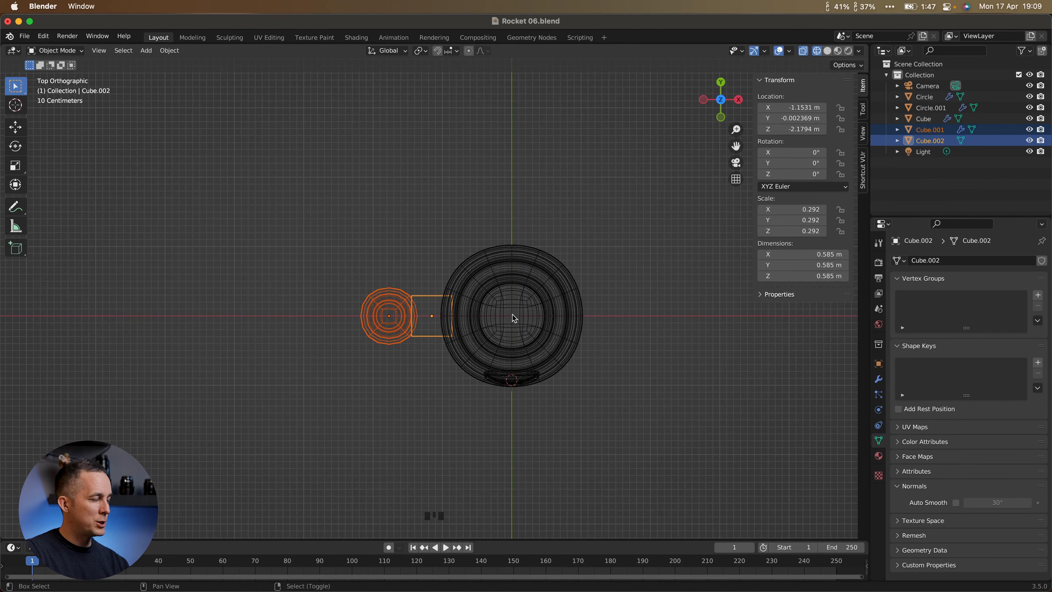
# Snap the 3D cursor to the world origin at the rocket's centre.
pyautogui.hotkey('shift', 's')
pyautogui.click(414, 356)
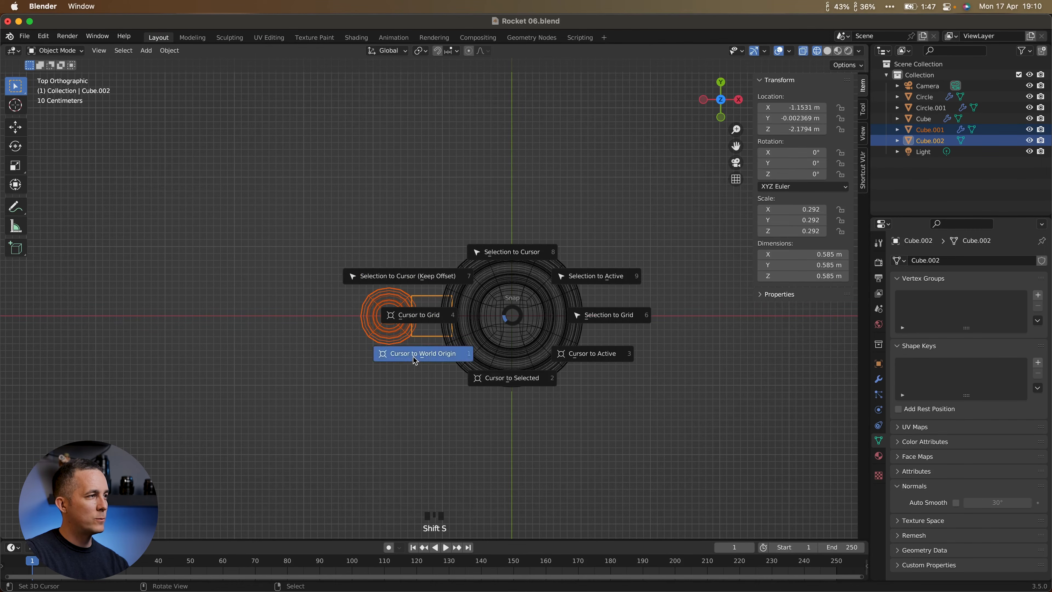
pyautogui.scroll(5, 424, 331)
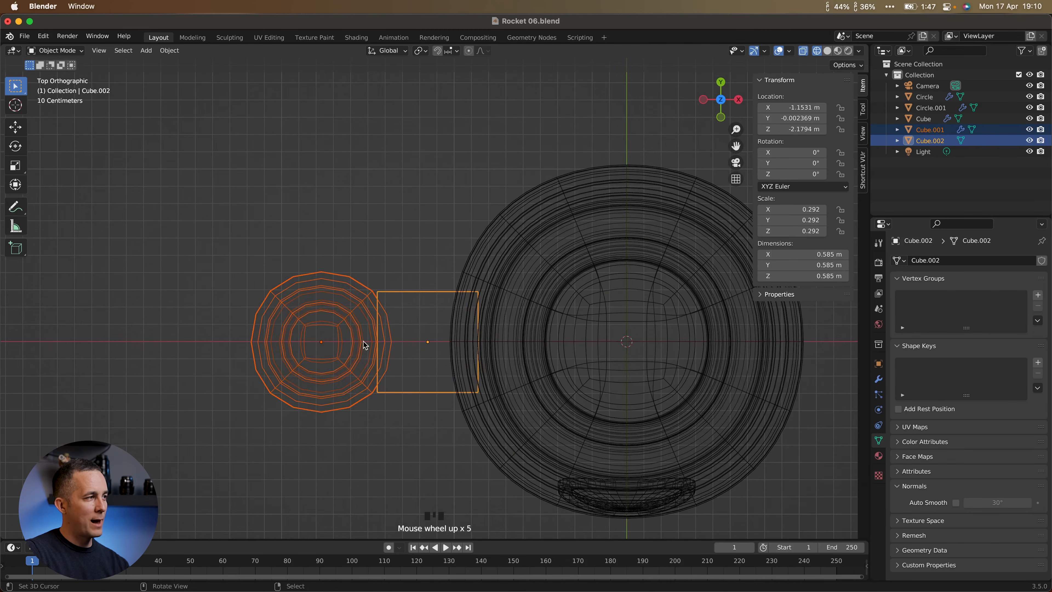
pyautogui.scroll(-3, 431, 351)
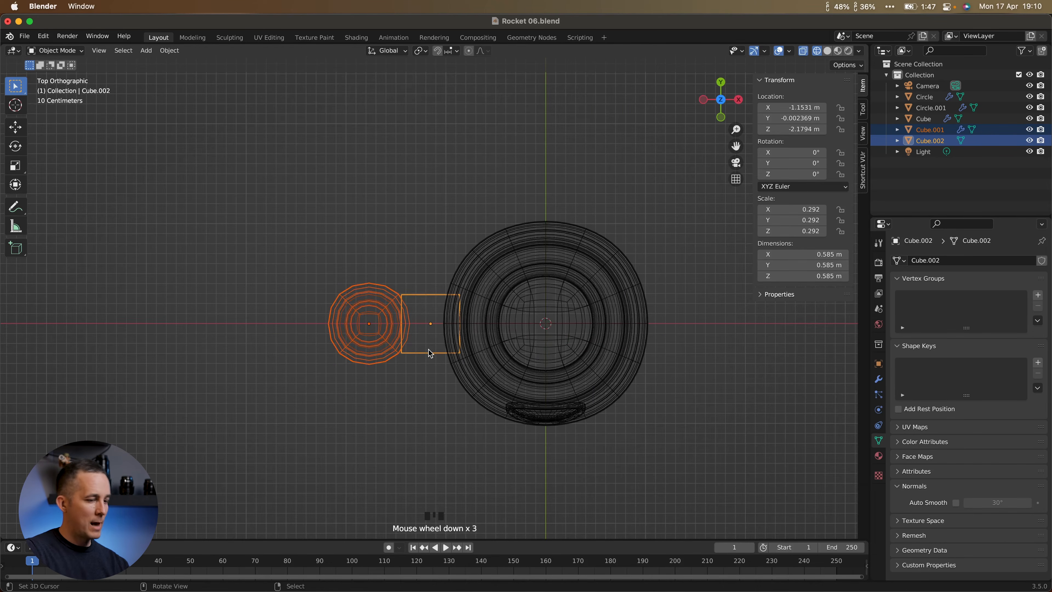
# Return to solid shading and flatten the connector cube alone to a Y scale of about 0.041.
pyautogui.hotkey('shift', 'z')
pyautogui.rightClick(423, 258)
pyautogui.rightClick(425, 298)
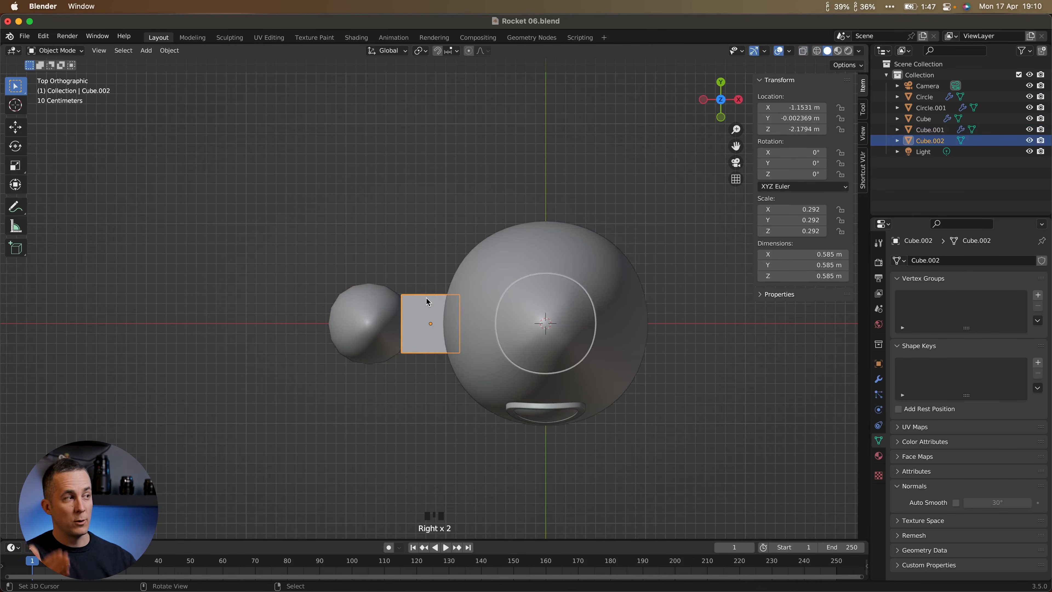
pyautogui.scroll(4, 427, 300)
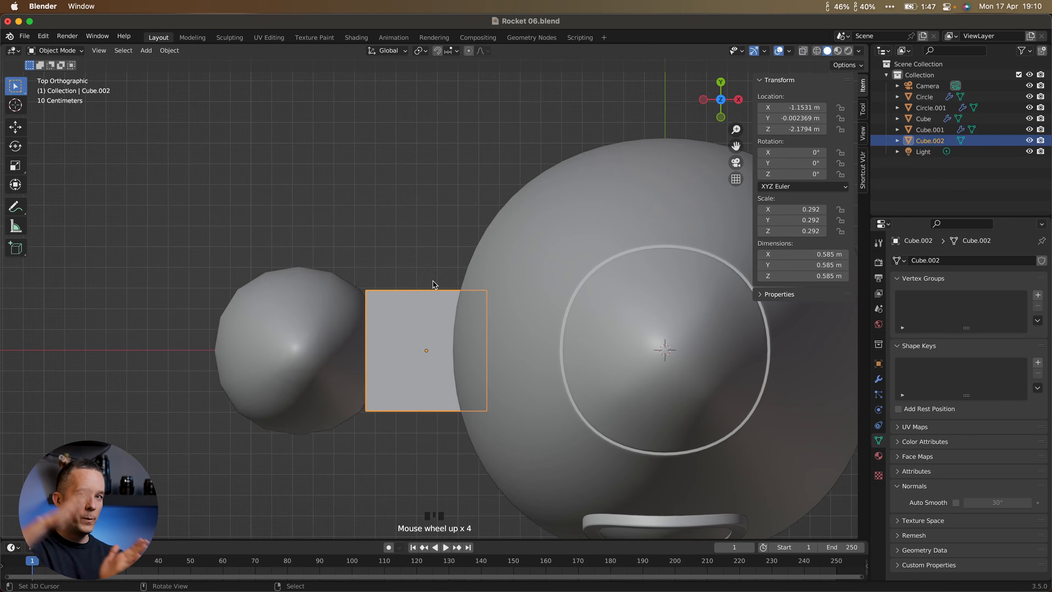
pyautogui.press('s')
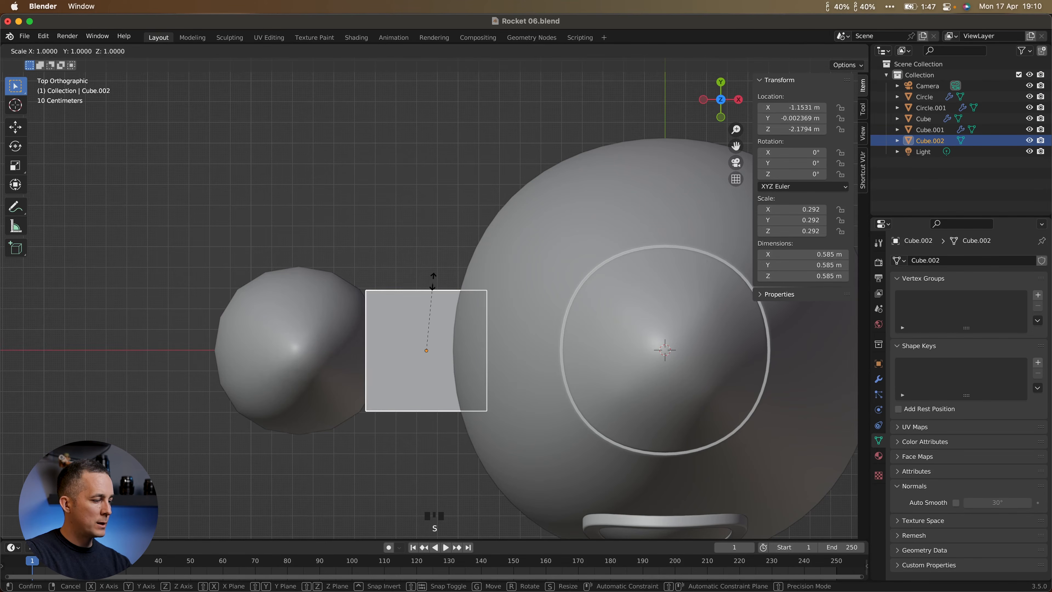
pyautogui.press('y')
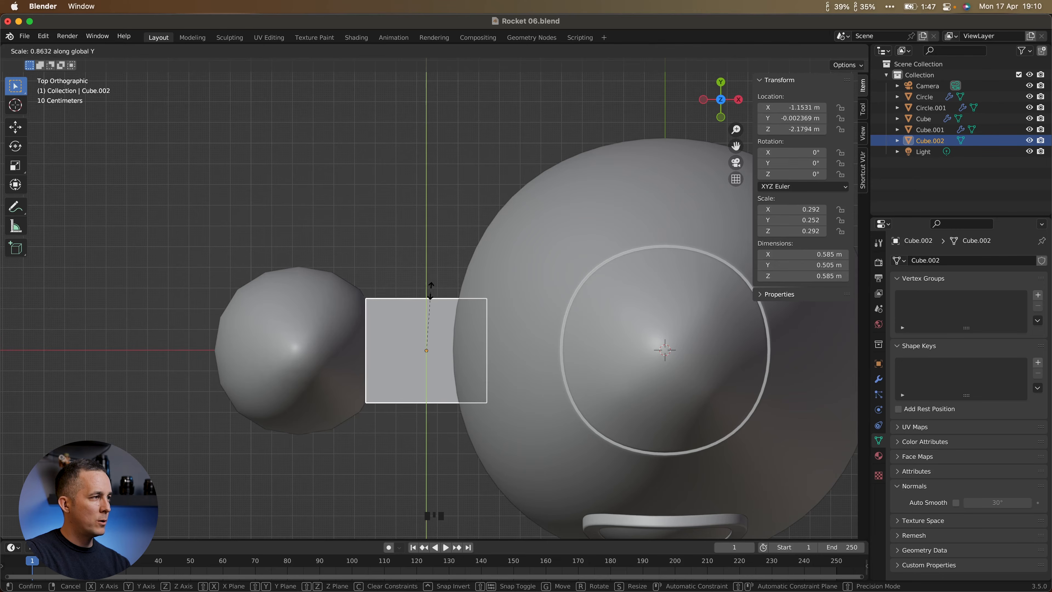
pyautogui.click(425, 349)
# In front view, move the connector down to the rocket's lowest wide ring, at about X -1.01 m and Z -2.75 m.
pyautogui.moveTo(425, 349); pyautogui.dragTo(504, 255, button='middle')
pyautogui.scroll(-4, 483, 281)
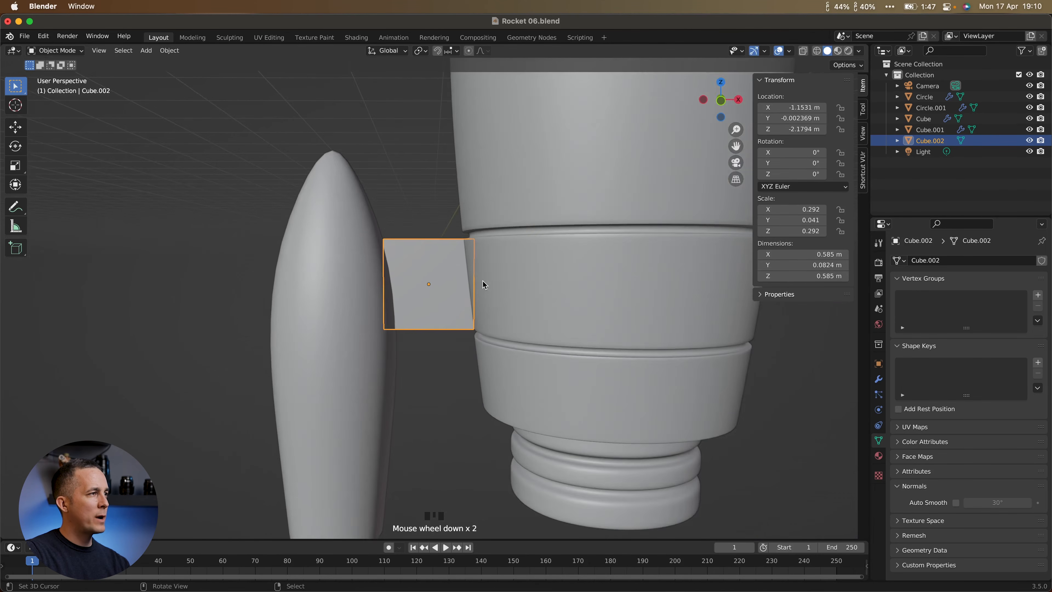
pyautogui.scroll(-2, 468, 293)
pyautogui.moveTo(467, 294); pyautogui.dragTo(468, 284, button='middle')
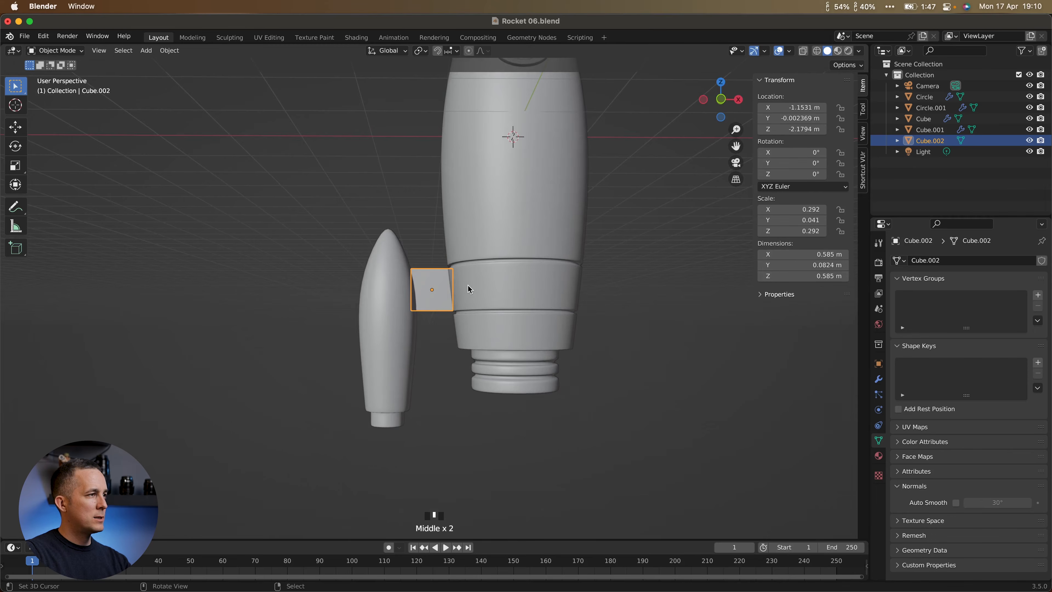
pyautogui.scroll(3, 444, 299)
pyautogui.scroll(-1, 443, 298)
pyautogui.scroll(1, 445, 297)
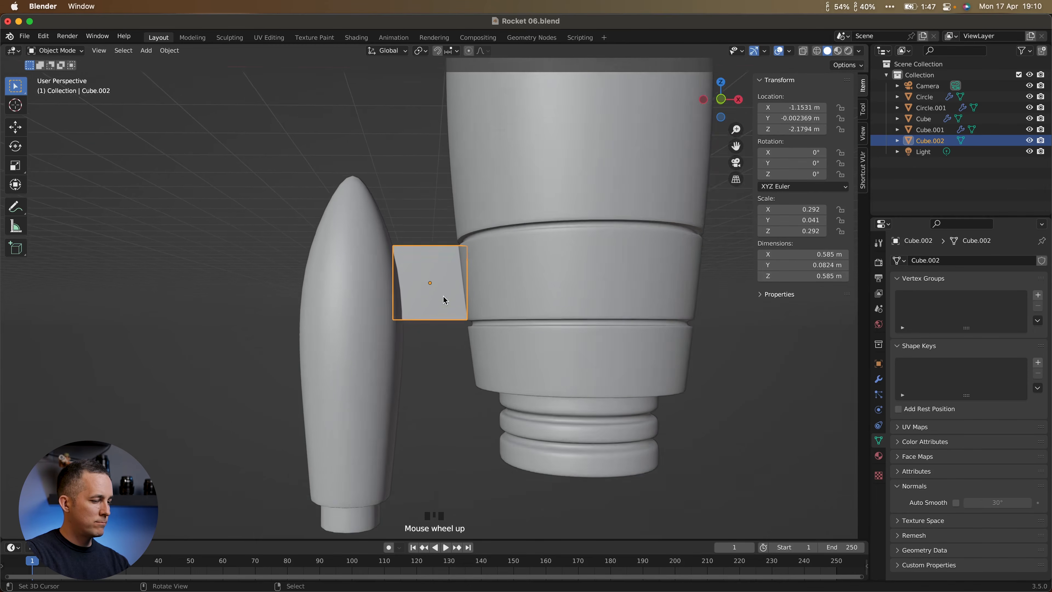
pyautogui.press('KP_1')
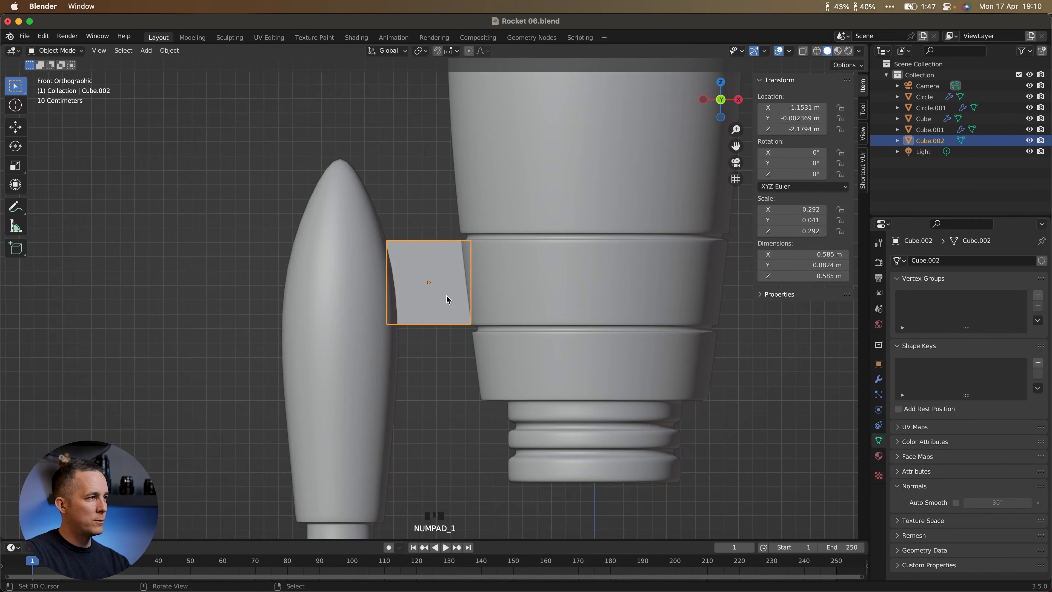
pyautogui.press('g')
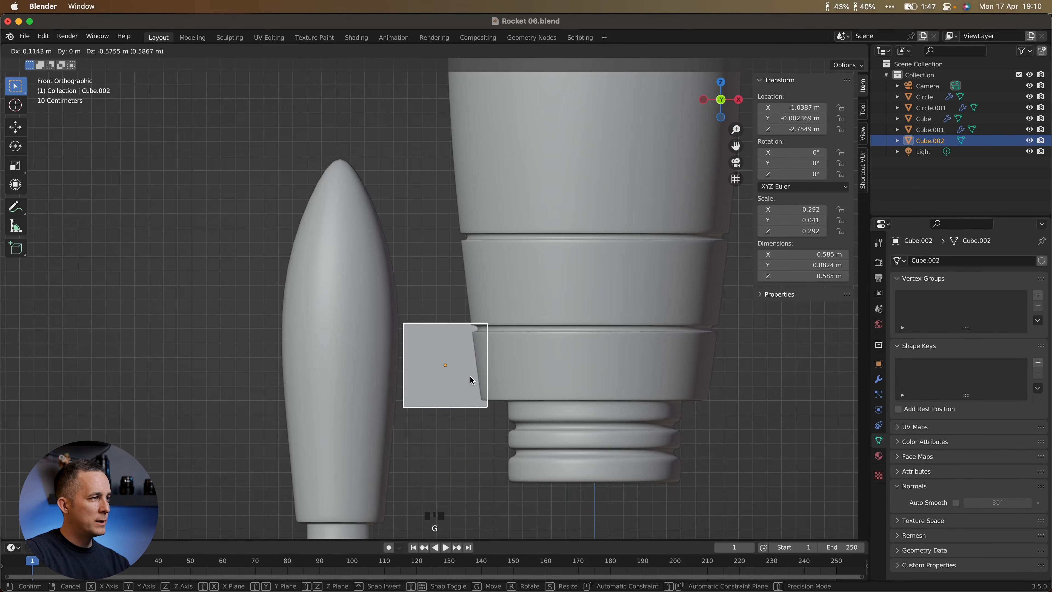
pyautogui.click(473, 375)
# Scale the connector down to about 0.203 in X and Z and shift it into the ring at about X -0.955 m.
pyautogui.press('s')
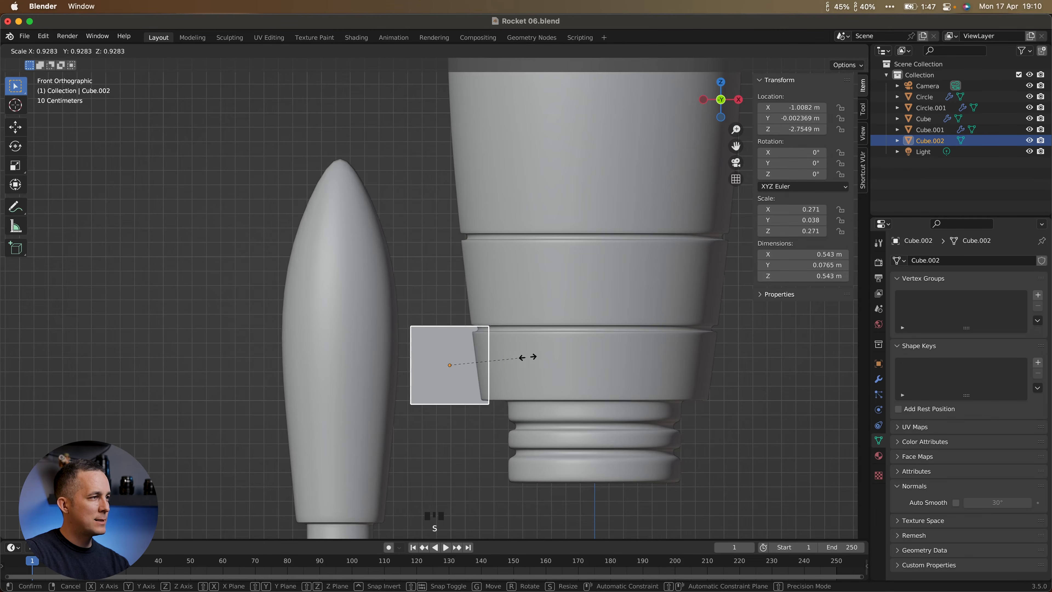
pyautogui.click(508, 359)
pyautogui.press('g')
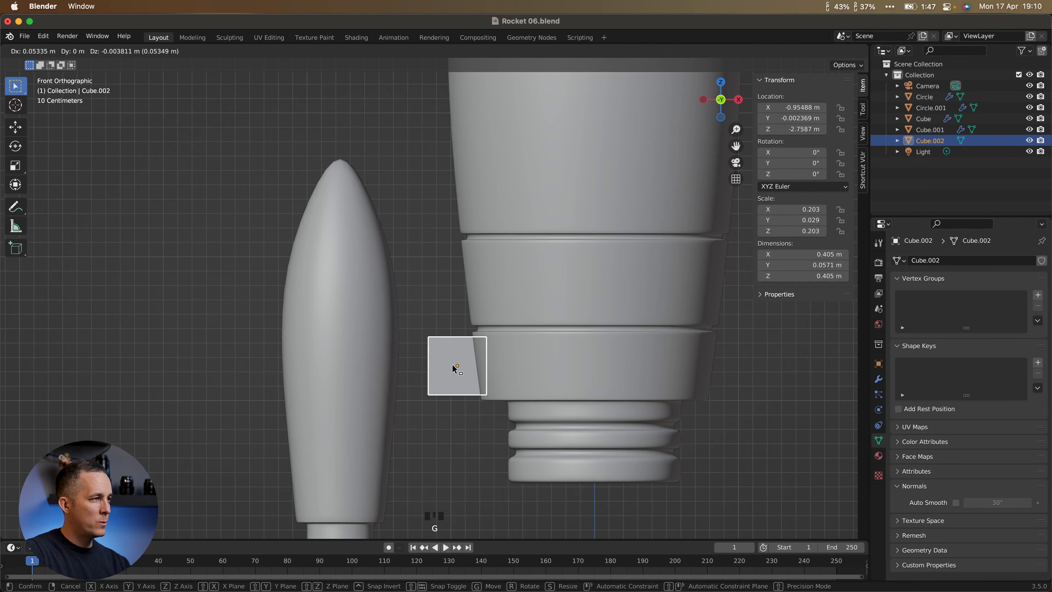
pyautogui.click(451, 364)
# In top view, thicken the connector along Y to a scale of about 0.041.
pyautogui.press('KP_7')
pyautogui.scroll(4, 459, 355)
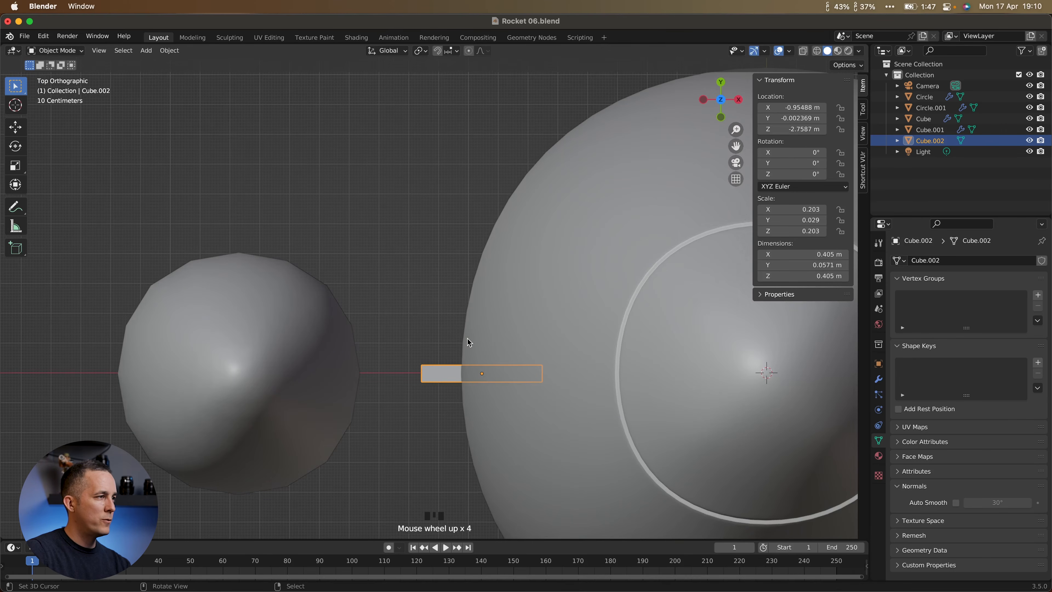
pyautogui.press('s')
pyautogui.press('y')
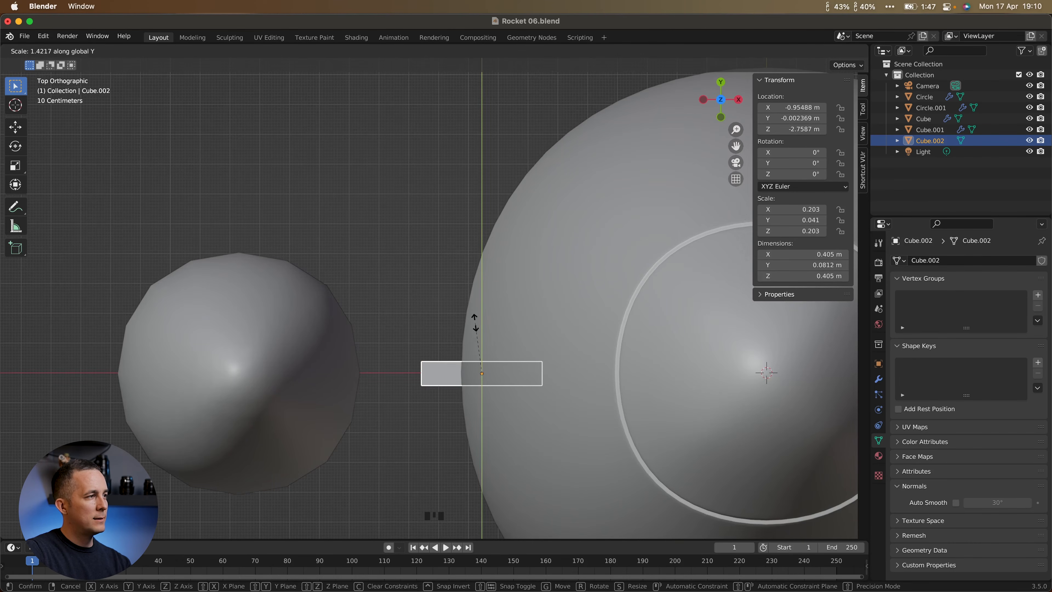
pyautogui.click(475, 322)
# In Edit Mode with face selection, extrude the connector's booster-facing face into the booster, to about local X -2.25 m.
pyautogui.scroll(-4, 464, 321)
pyautogui.moveTo(458, 321); pyautogui.dragTo(453, 310, button='middle')
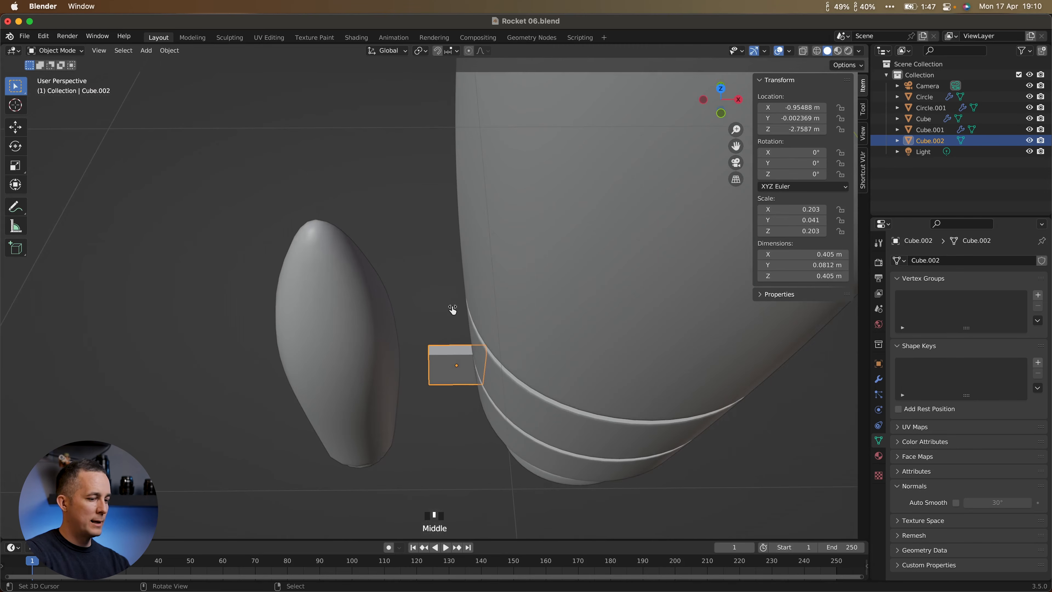
pyautogui.press('KP_1')
pyautogui.scroll(-2, 465, 289)
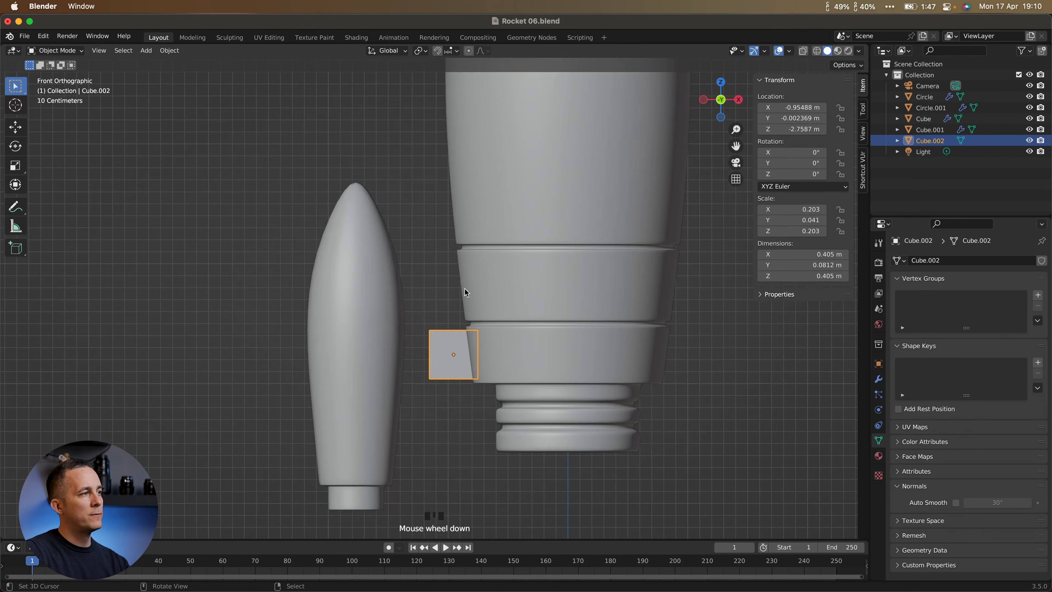
pyautogui.scroll(3, 454, 311)
pyautogui.keyDown('shift'); pyautogui.moveTo(455, 318); pyautogui.dragTo(444, 257, button='middle'); pyautogui.keyUp('shift')
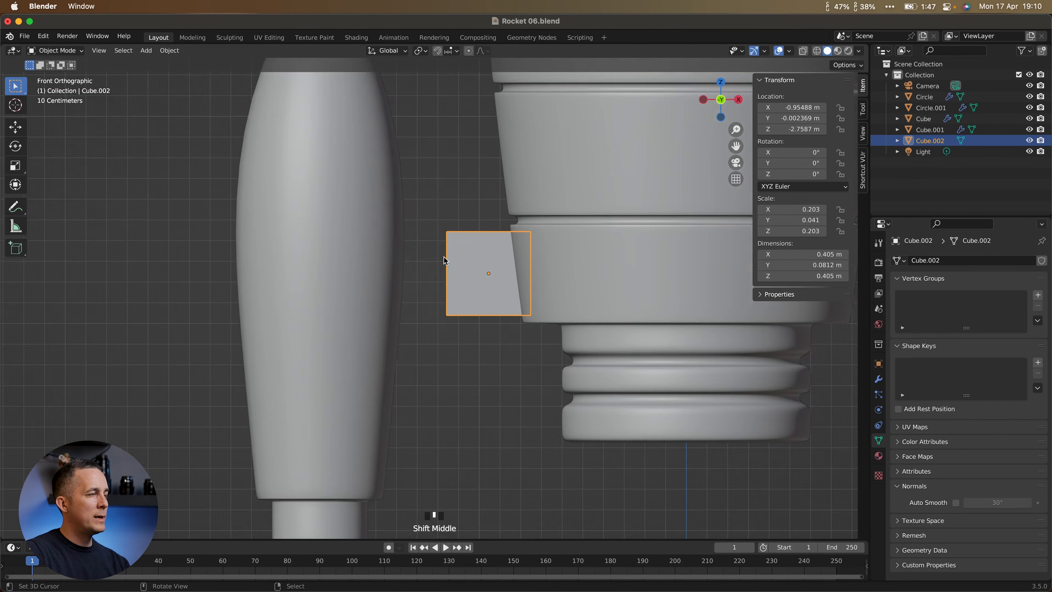
pyautogui.scroll(-1, 445, 257)
pyautogui.press('Tab')
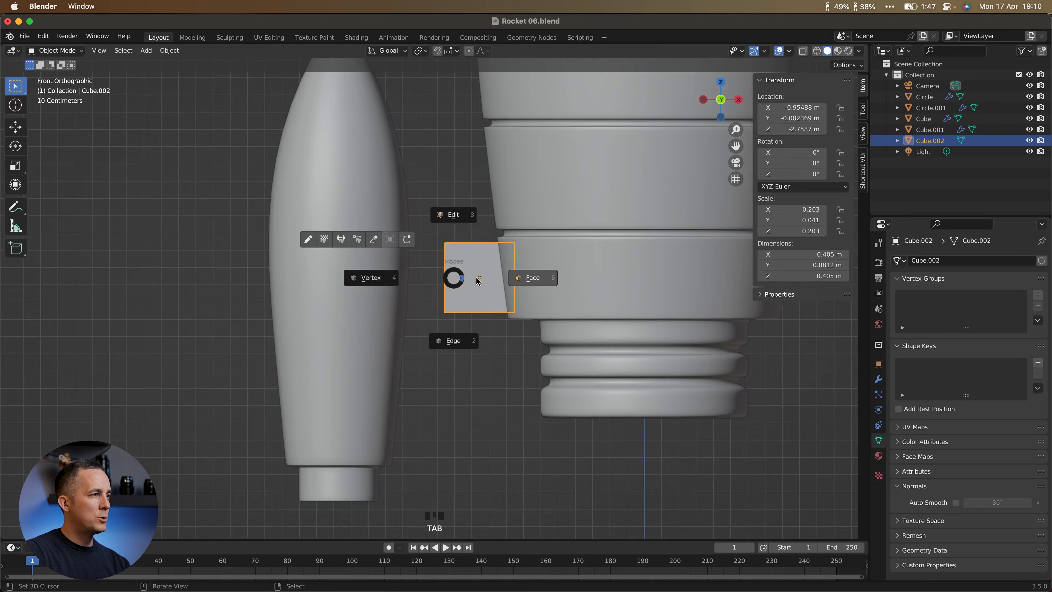
pyautogui.click(527, 281)
pyautogui.moveTo(523, 275); pyautogui.dragTo(484, 277, button='middle')
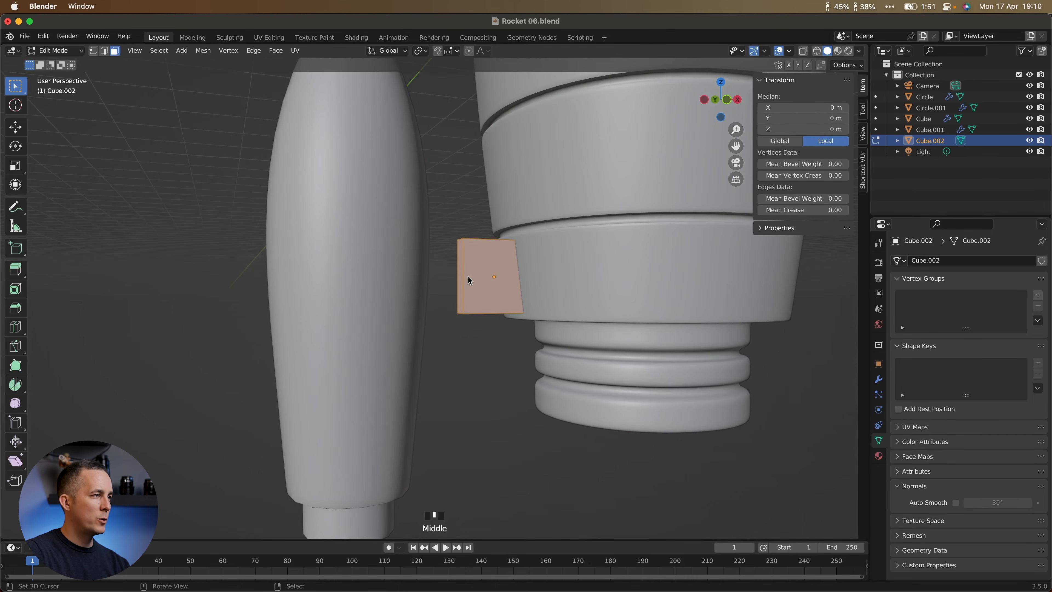
pyautogui.rightClick(460, 274)
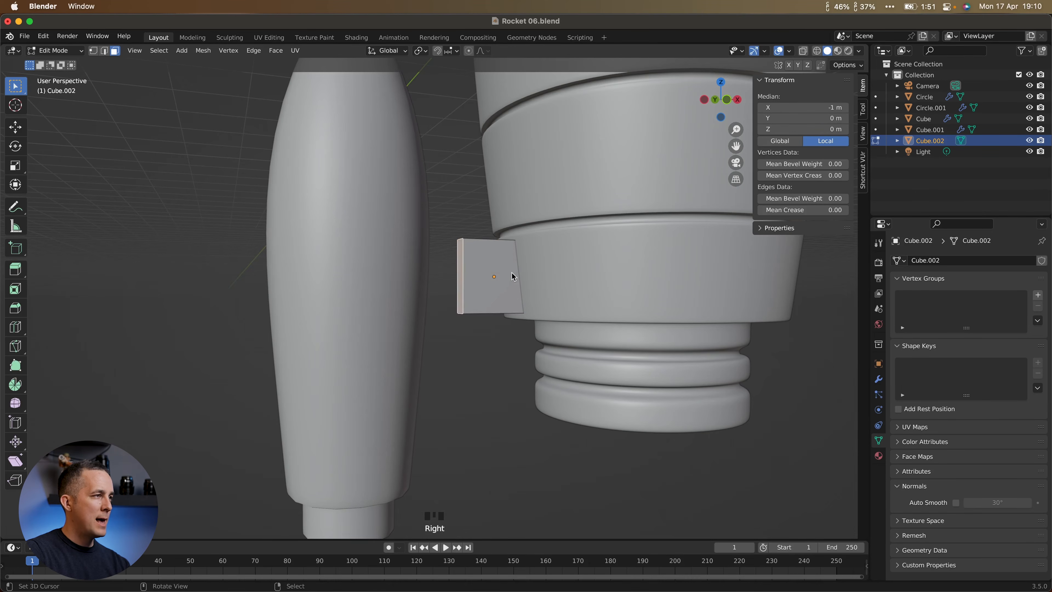
pyautogui.press('KP_1')
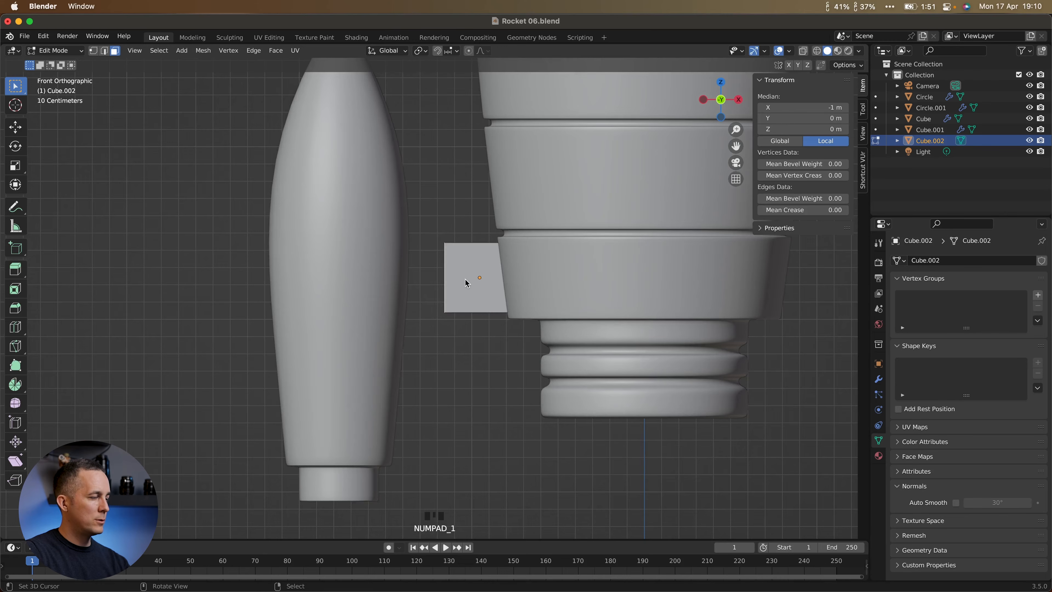
pyautogui.press('e')
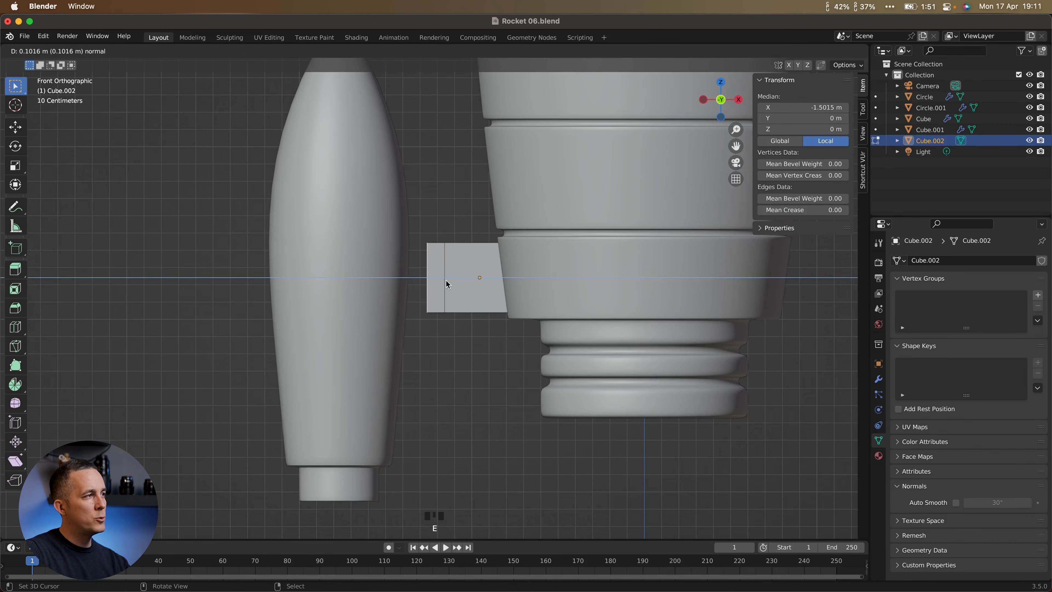
pyautogui.click(420, 282)
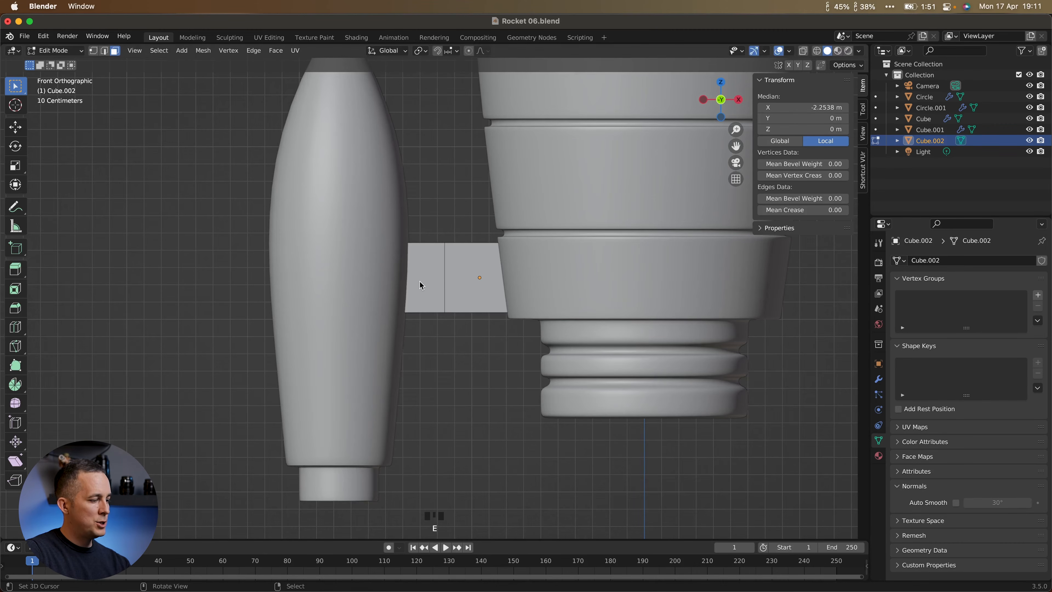
# Move the extruded end face about 0.19 m down and 0.05 m toward the booster, and return to Object Mode.
pyautogui.press('h')
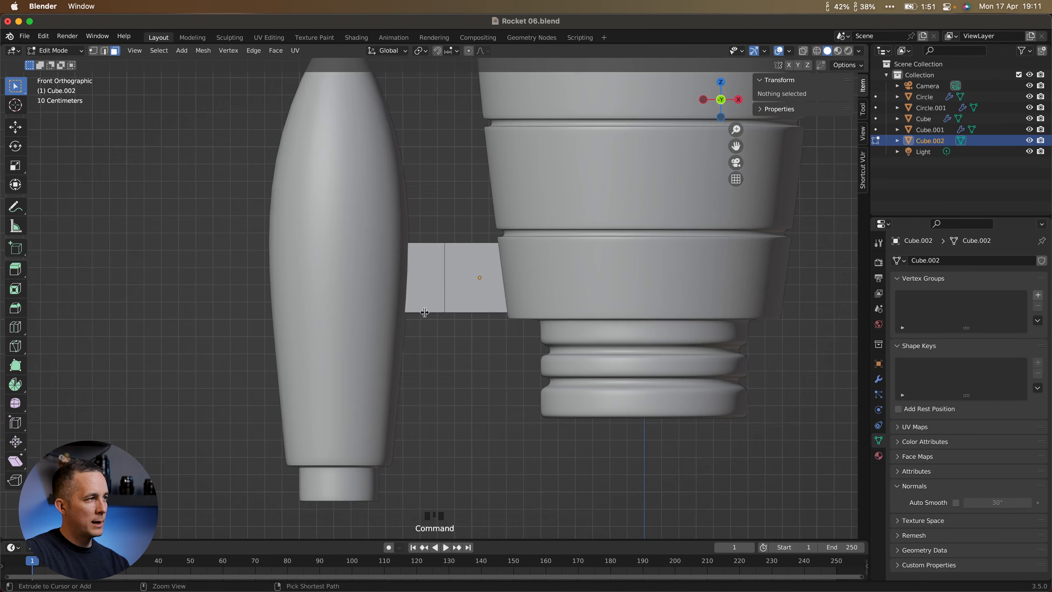
pyautogui.press('super+z')
pyautogui.press('g')
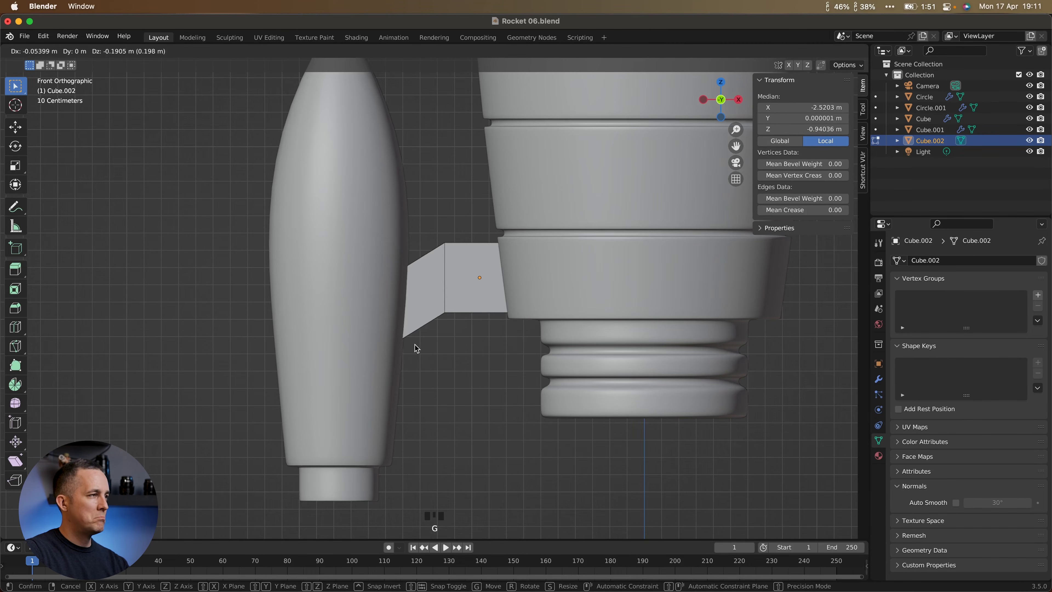
pyautogui.click(416, 344)
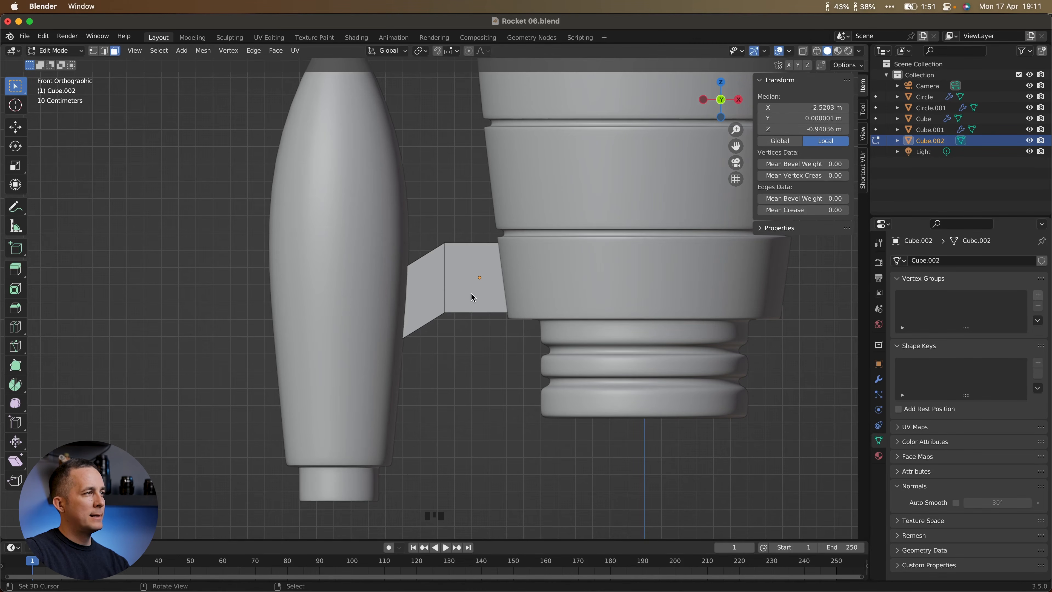
pyautogui.scroll(-9, 474, 264)
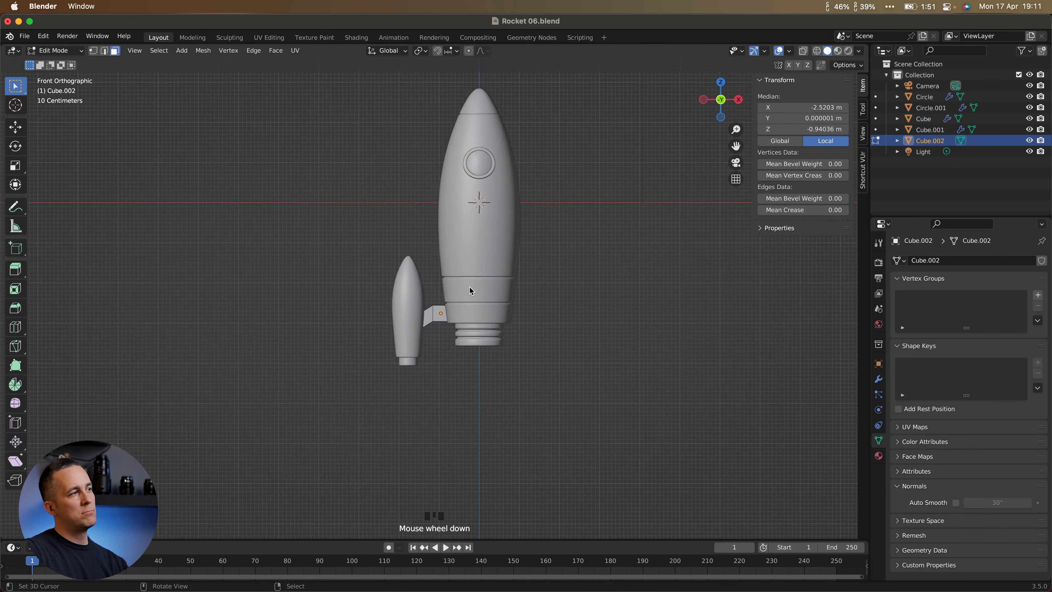
pyautogui.scroll(4, 459, 298)
pyautogui.scroll(5, 450, 315)
pyautogui.scroll(-1, 448, 316)
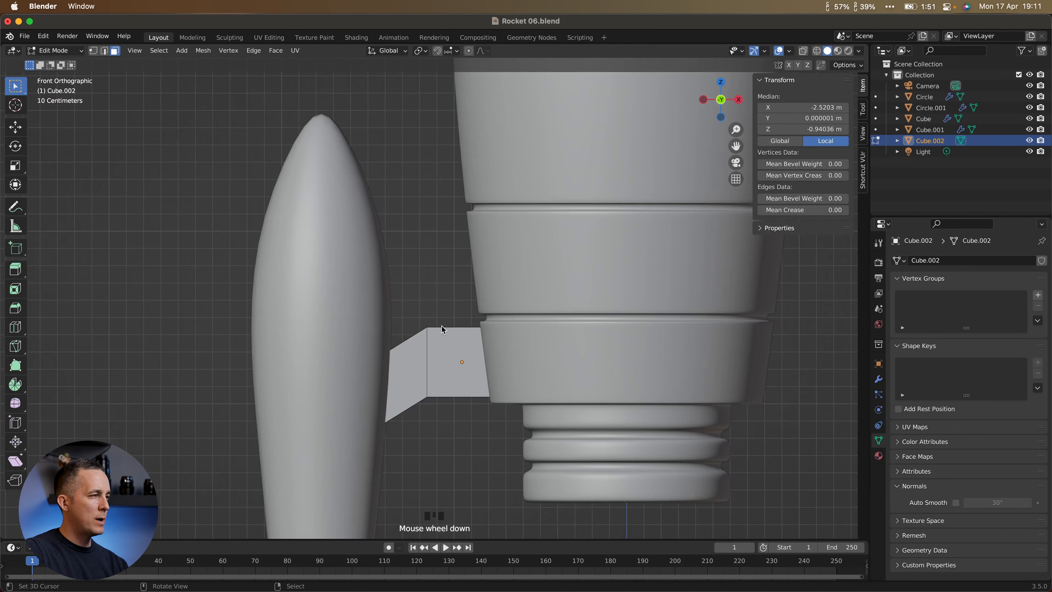
pyautogui.press('Tab')
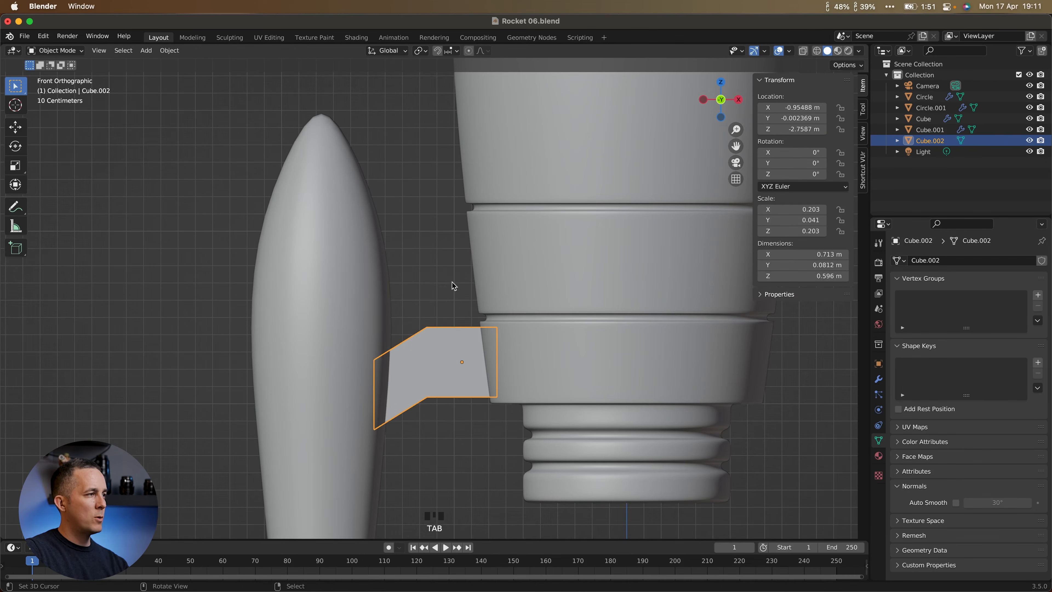
# Add a level-2 Subdivision modifier to the connector and remove it again from its modifier stack.
pyautogui.press('super')
pyautogui.press('super+2')
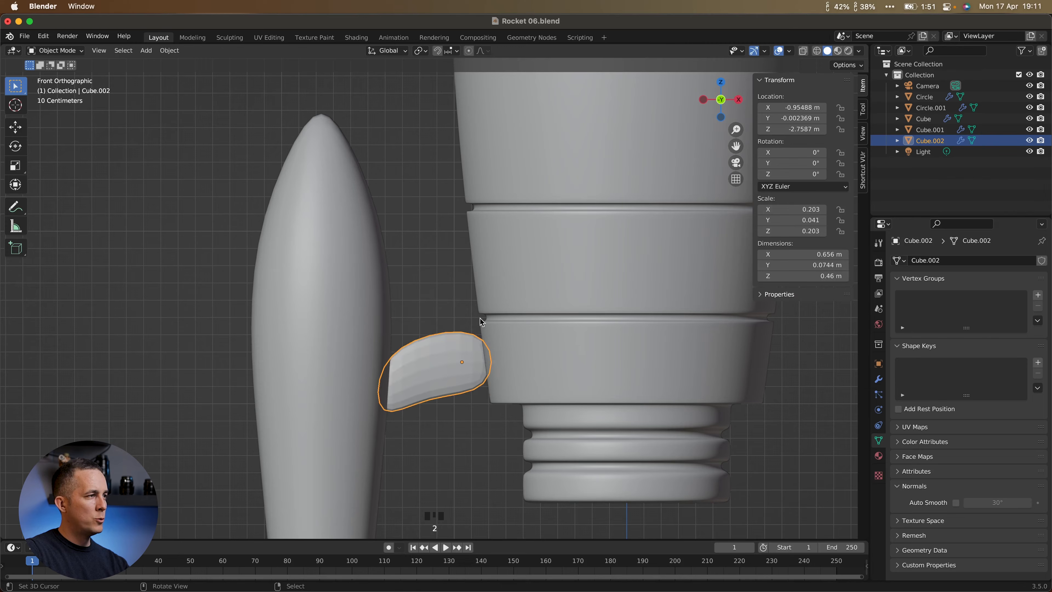
pyautogui.click(879, 379)
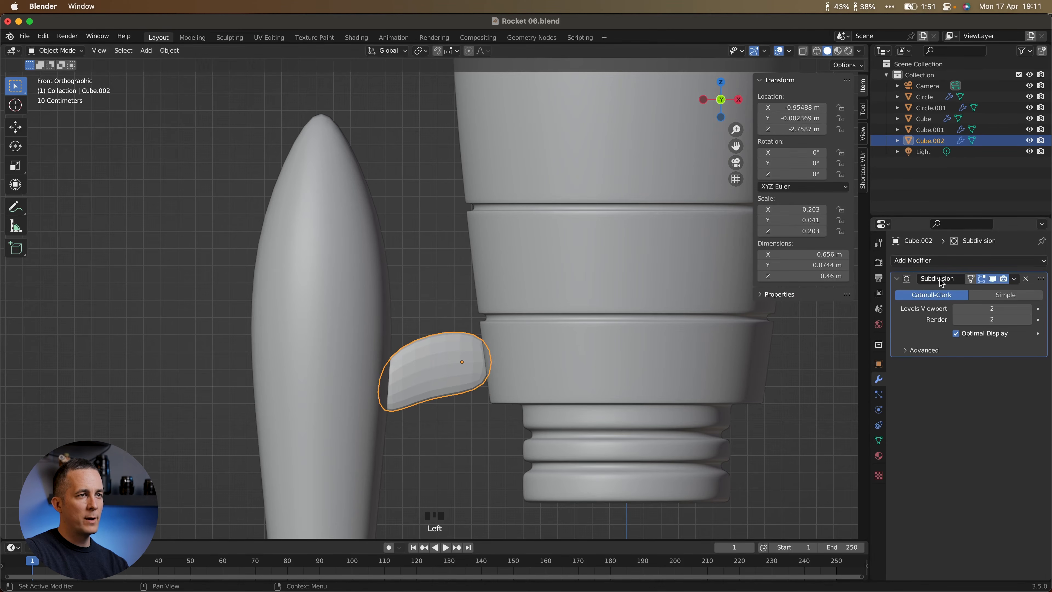
pyautogui.click(1027, 278)
# Add a Subdivision Surface modifier with 2 viewport levels to the connector and apply Shade Auto Smooth.
pyautogui.click(953, 261)
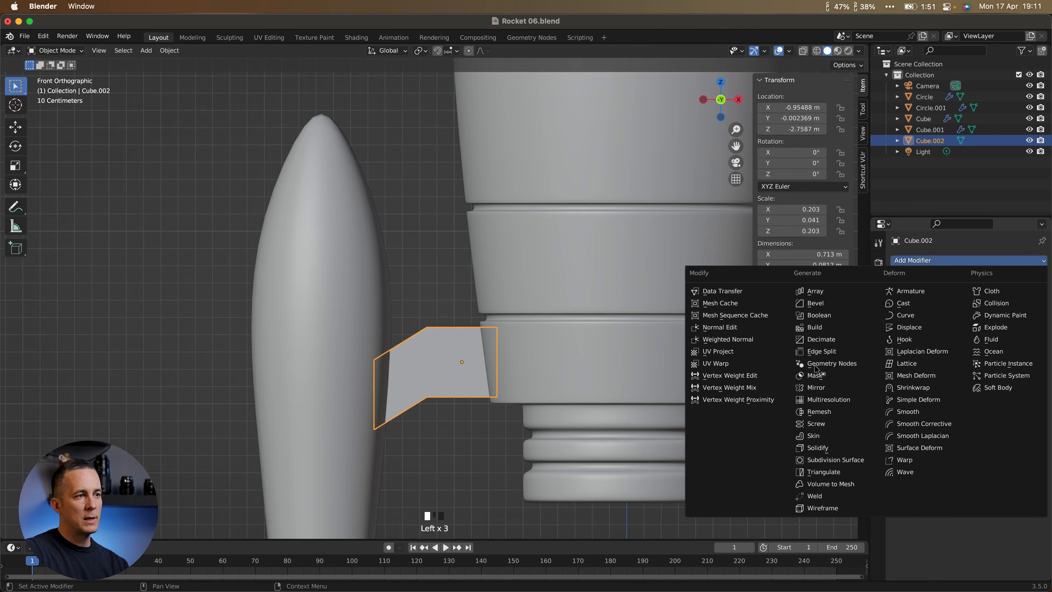
pyautogui.click(838, 461)
pyautogui.click(1029, 308)
pyautogui.scroll(2, 535, 353)
pyautogui.keyDown('shift'); pyautogui.moveTo(476, 350); pyautogui.dragTo(447, 256, button='middle'); pyautogui.keyUp('shift')
pyautogui.press('w')
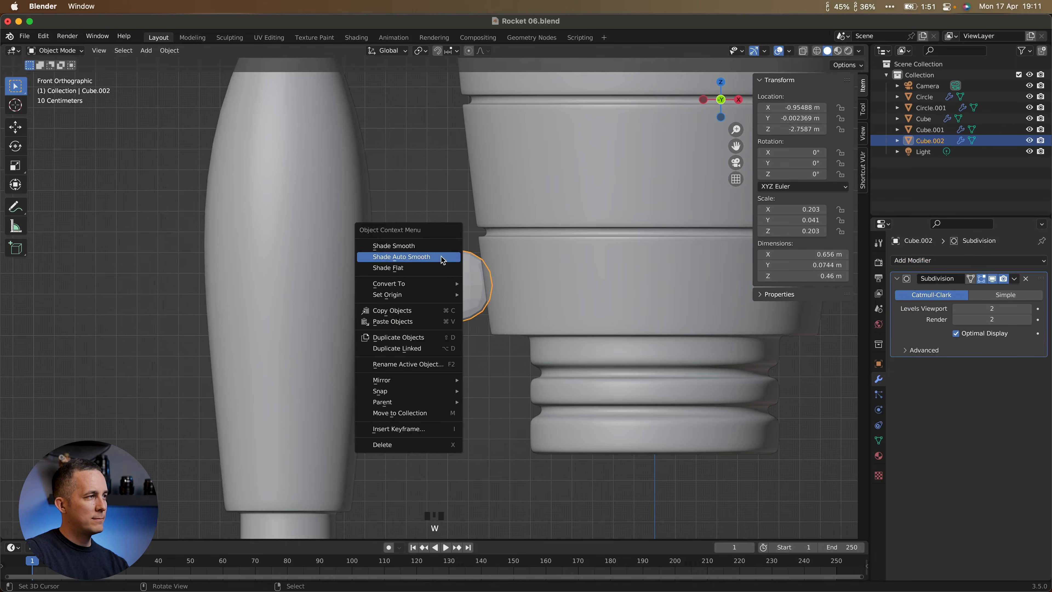
pyautogui.click(423, 257)
# In Edit Mode, add supporting loop cuts close to both broad sides of the connector, one at about local Y -0.84 m.
pyautogui.moveTo(433, 279); pyautogui.dragTo(479, 343, button='middle')
pyautogui.press('Tab')
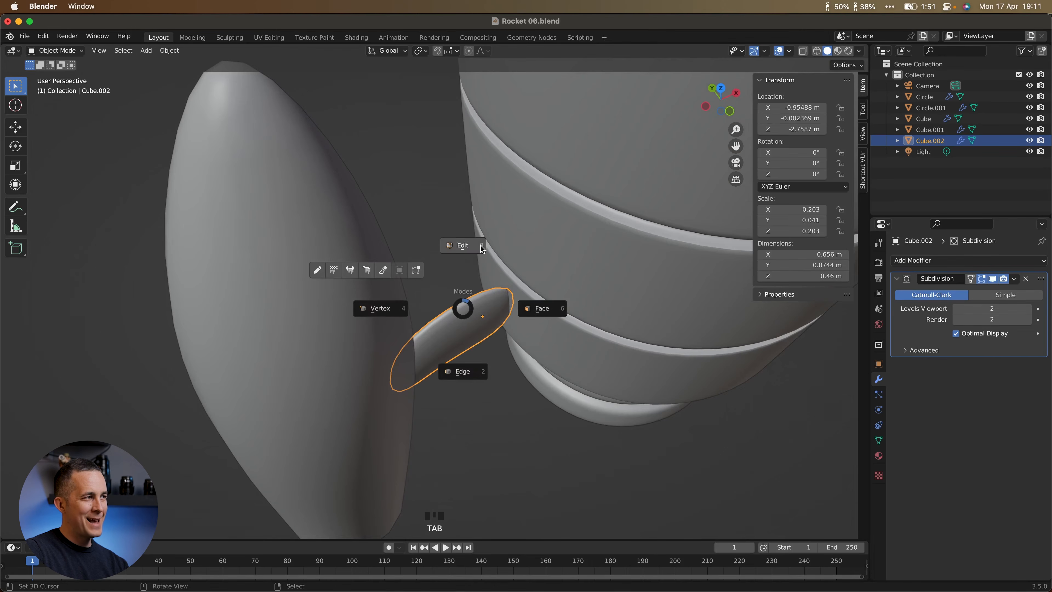
pyautogui.click(546, 309)
pyautogui.moveTo(466, 317); pyautogui.dragTo(440, 315, button='middle')
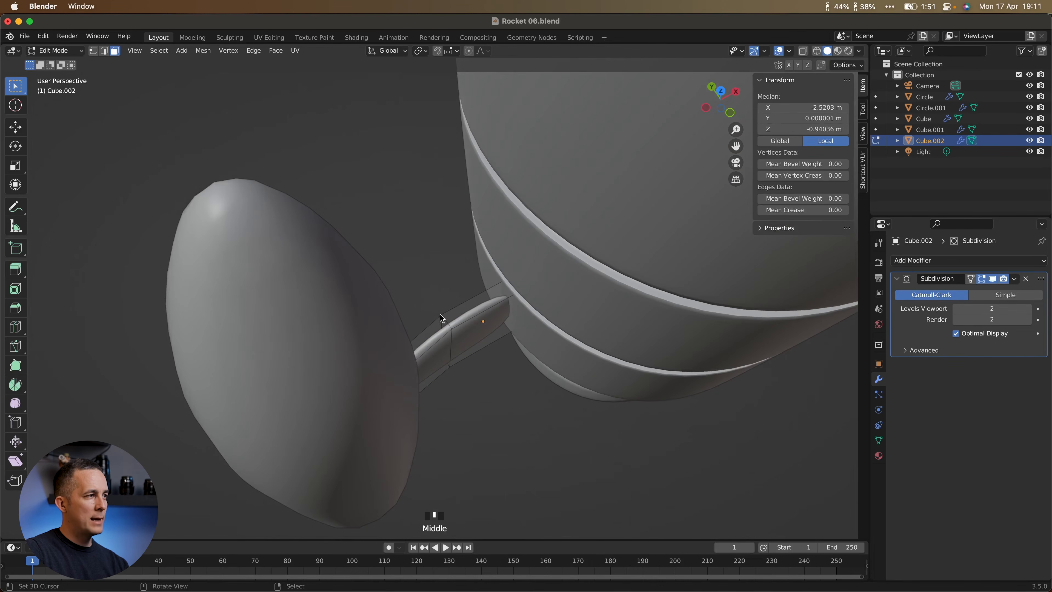
pyautogui.hotkey('ctrl', 'r')
pyautogui.click(449, 322)
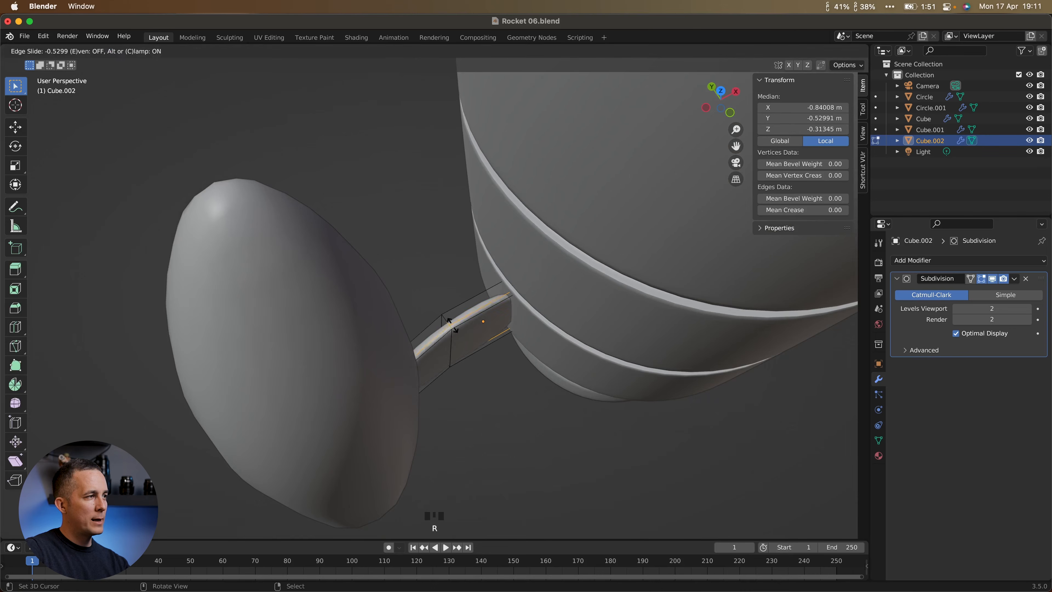
pyautogui.click(454, 327)
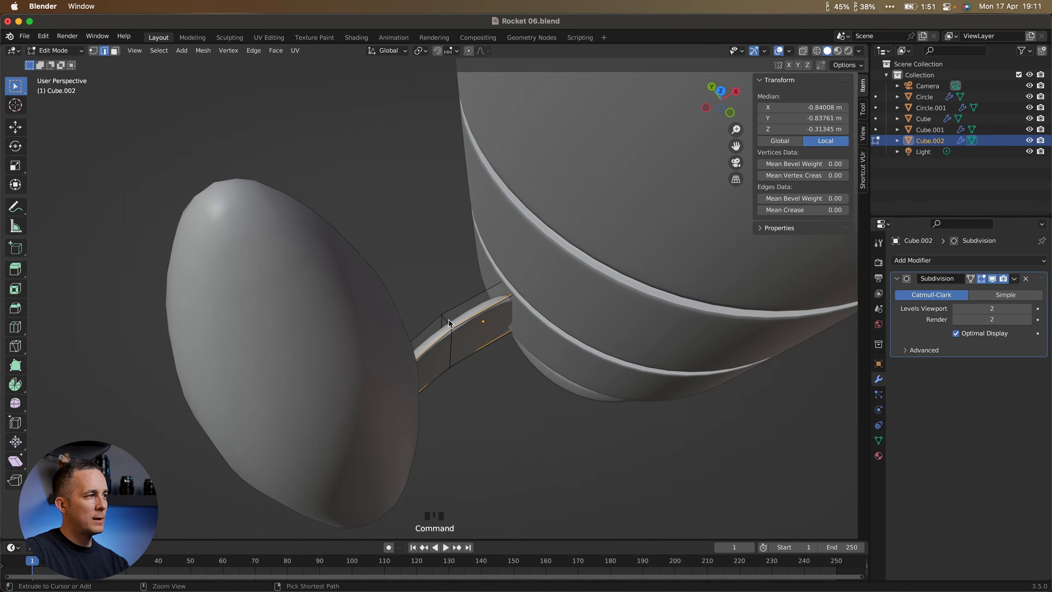
pyautogui.hotkey('ctrl', 'r')
pyautogui.click(446, 322)
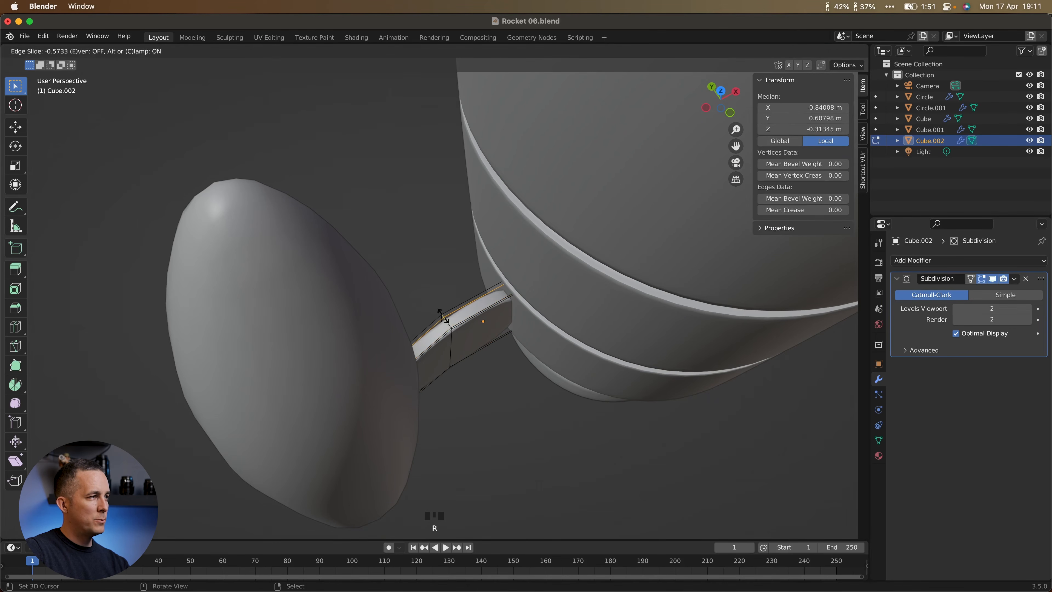
pyautogui.click(442, 315)
# Add loop cuts near the connector's rocket and booster ends, at about local X 0.88 m and -2.33 m, and return to Object Mode.
pyautogui.moveTo(442, 315); pyautogui.dragTo(453, 297, button='middle')
pyautogui.hotkey('ctrl', 'r')
pyautogui.click(466, 295)
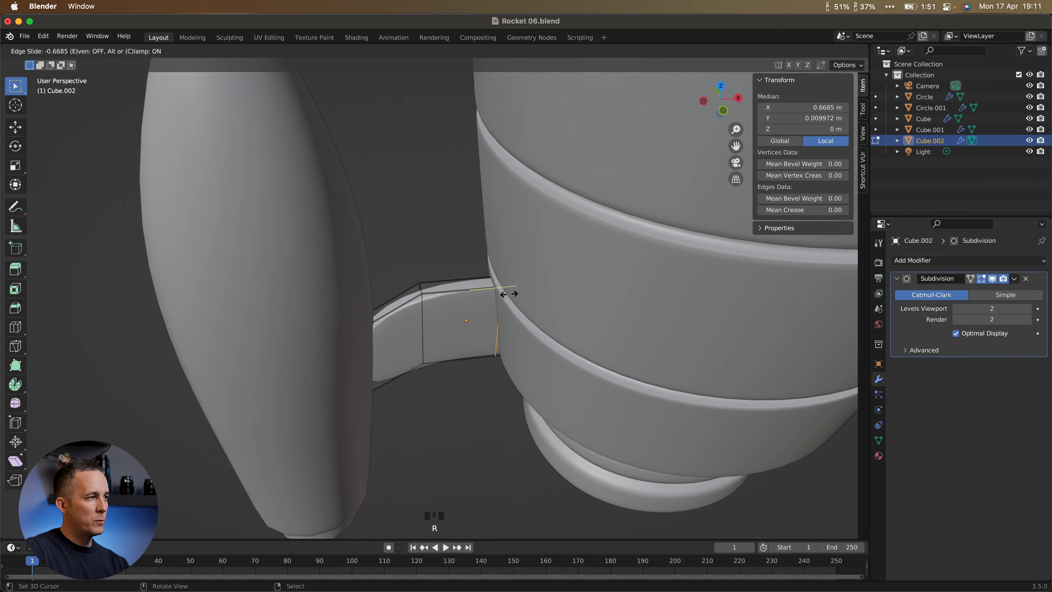
pyautogui.click(518, 292)
pyautogui.hotkey('ctrl', 'r')
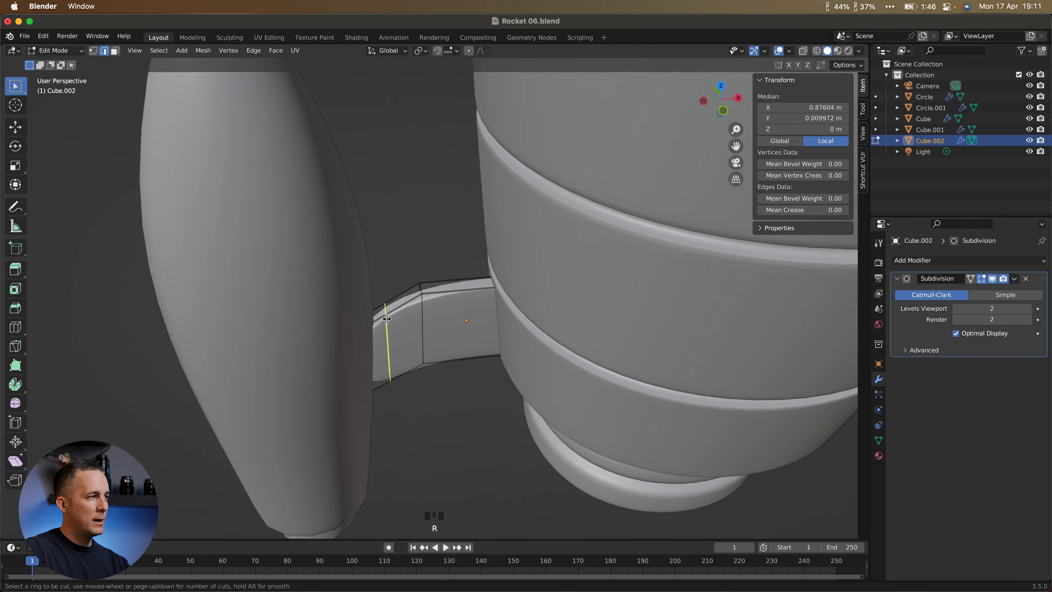
pyautogui.click(386, 327)
pyautogui.click(355, 327)
pyautogui.moveTo(354, 326); pyautogui.dragTo(376, 296, button='middle')
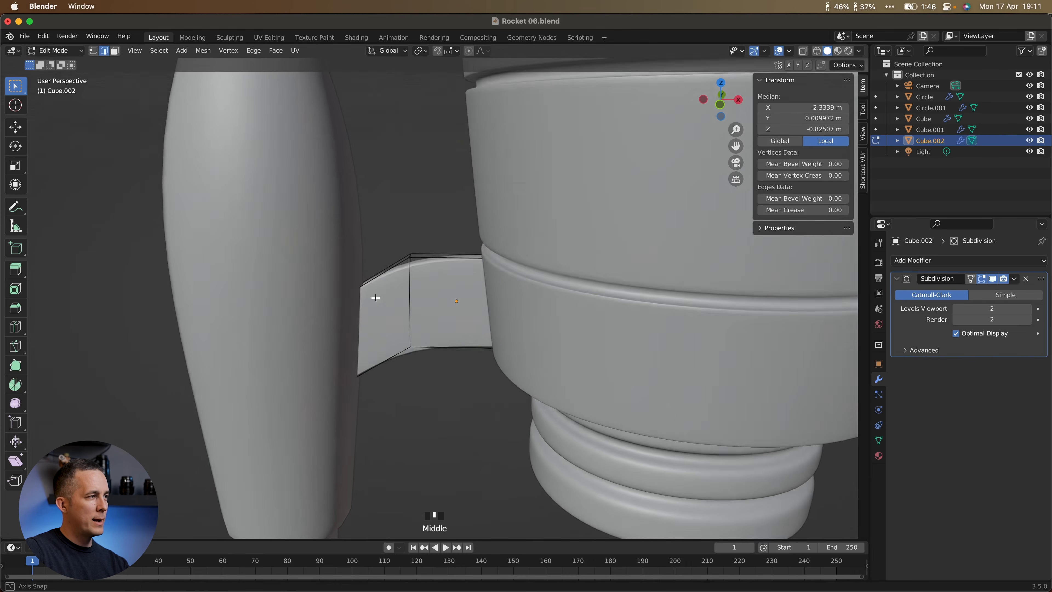
pyautogui.press('Tab')
# Isolate the selected connector in local view and enter Edit Mode.
pyautogui.scroll(-2, 411, 245)
pyautogui.rightClick(421, 353)
pyautogui.moveTo(421, 352); pyautogui.dragTo(456, 323, button='middle')
pyautogui.scroll(-2, 412, 334)
pyautogui.scroll(3, 415, 332)
pyautogui.rightClick(457, 320)
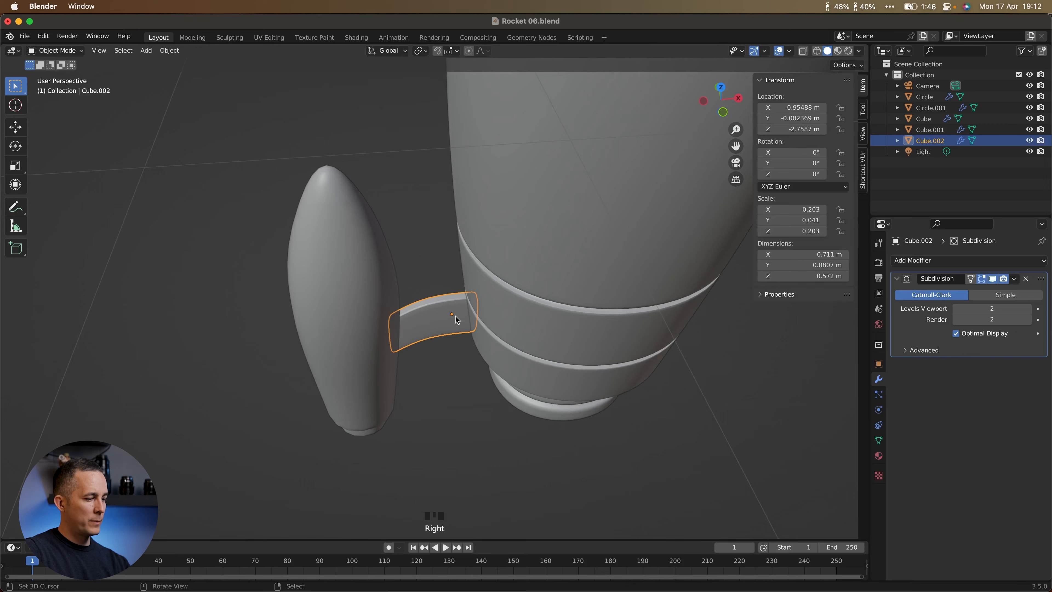
pyautogui.press('KP_Divide')
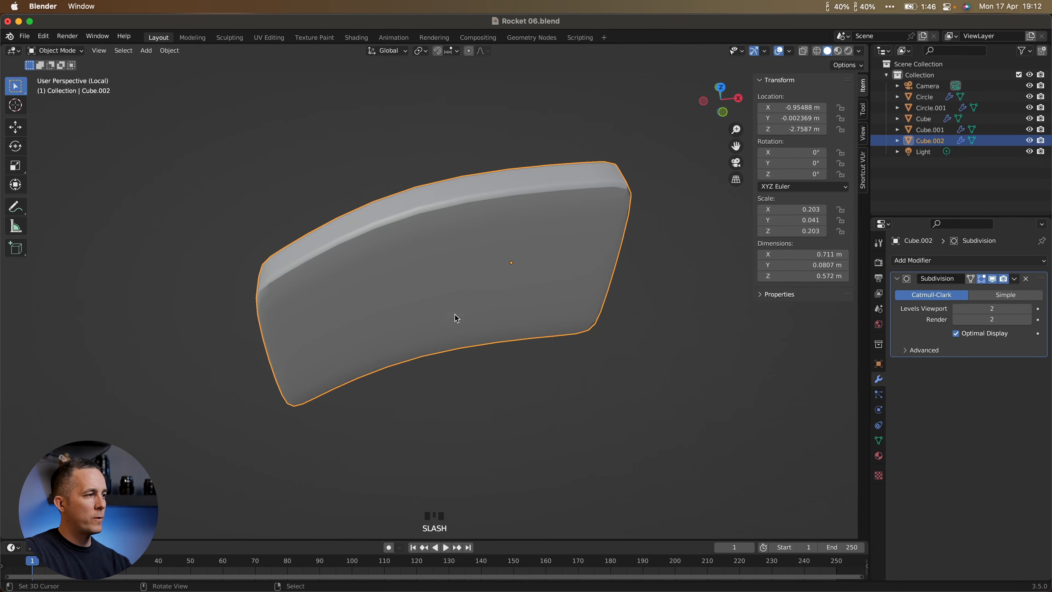
pyautogui.moveTo(575, 270); pyautogui.dragTo(467, 232, button='middle')
pyautogui.press('Tab')
# Select the wide face and both narrow face strips on the connector's rocket-side end.
pyautogui.rightClick(478, 278)
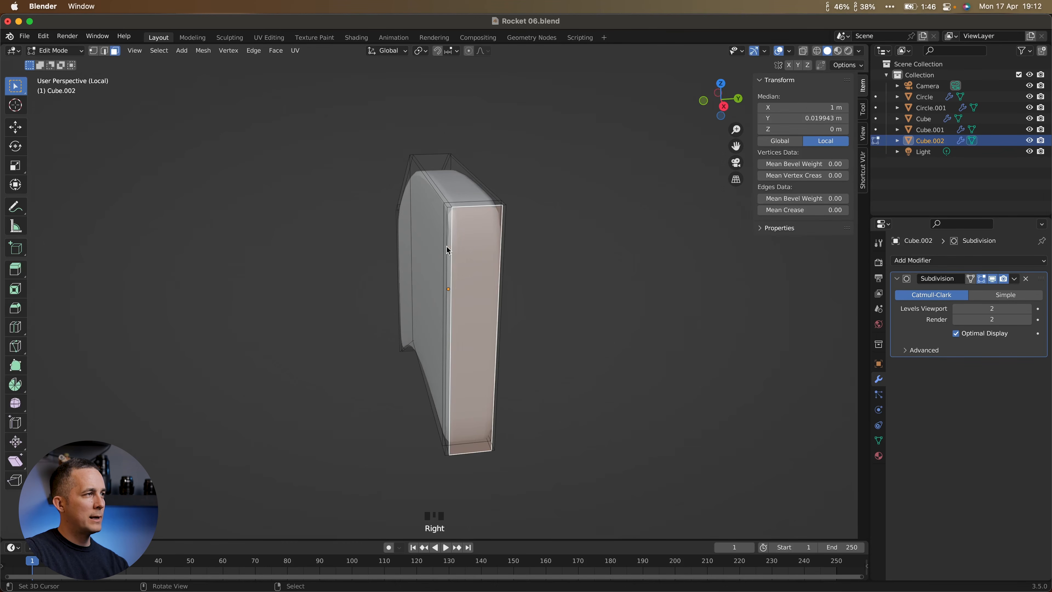
pyautogui.keyDown('shift'); pyautogui.rightClick(450, 206); pyautogui.keyUp('shift')
pyautogui.moveTo(449, 206); pyautogui.dragTo(518, 271, button='middle')
pyautogui.moveTo(581, 296); pyautogui.dragTo(498, 272, button='middle')
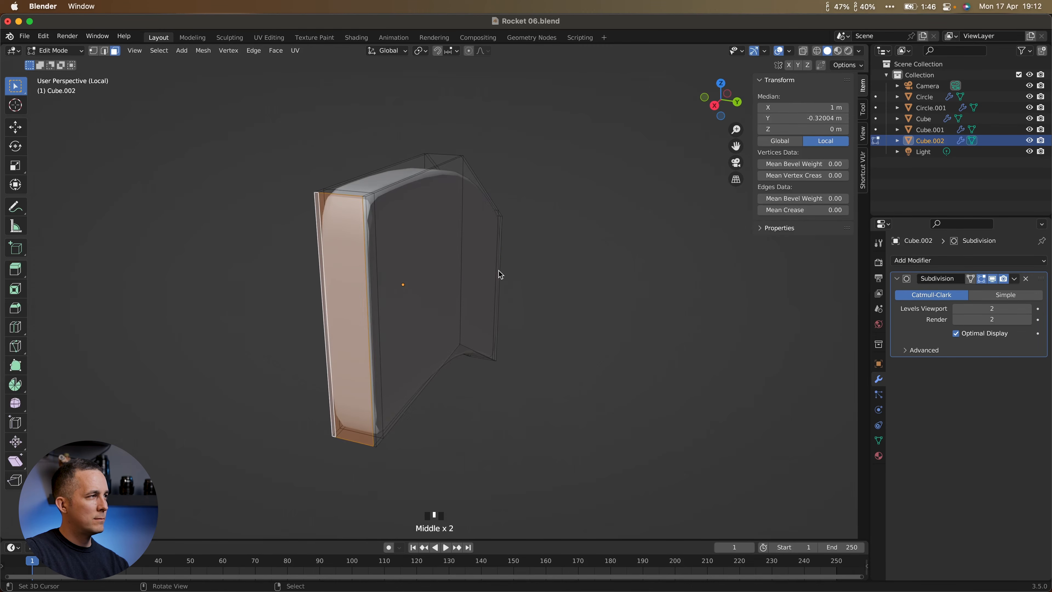
pyautogui.keyDown('alt'); pyautogui.rightClick(363, 202); pyautogui.keyUp('alt')
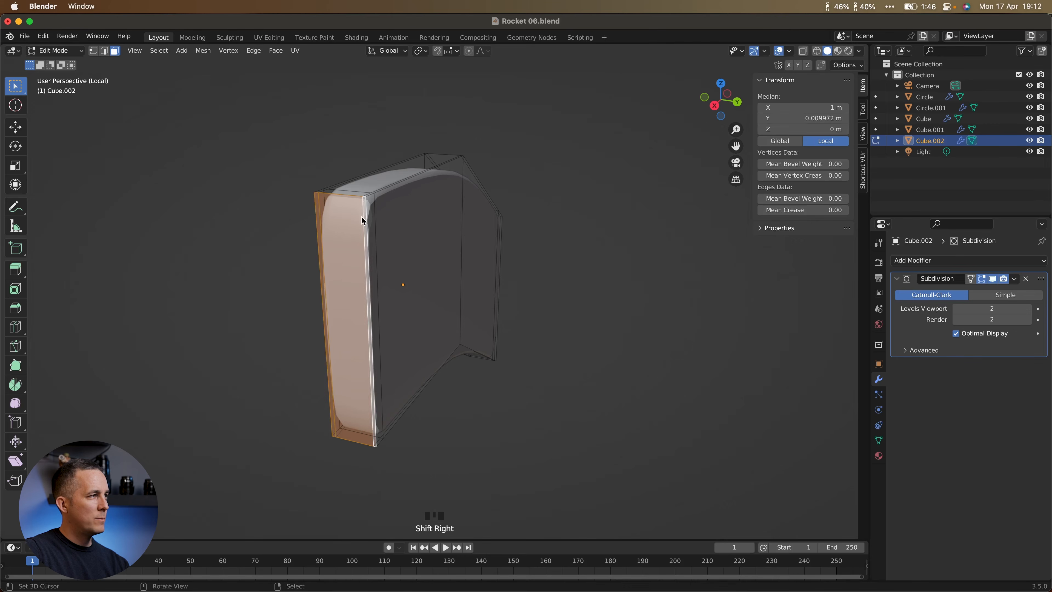
pyautogui.moveTo(363, 203); pyautogui.dragTo(397, 221, button='middle')
pyautogui.moveTo(449, 198); pyautogui.dragTo(636, 187, button='middle')
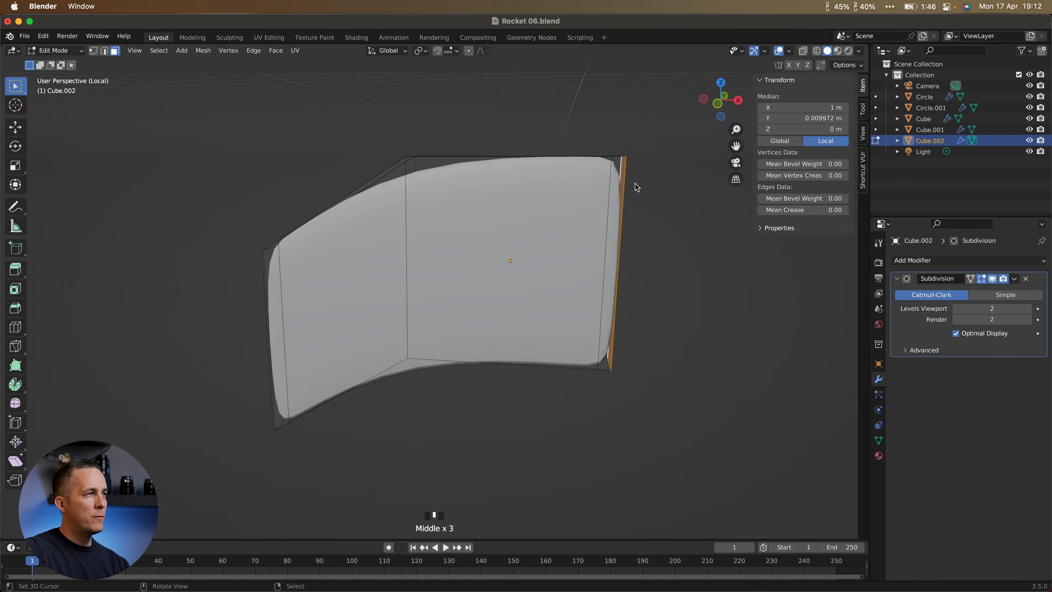
# With X-ray and wireframe display in front view, box-select the connector's rocket-side end faces and widen them along Y.
pyautogui.press('KP_1')
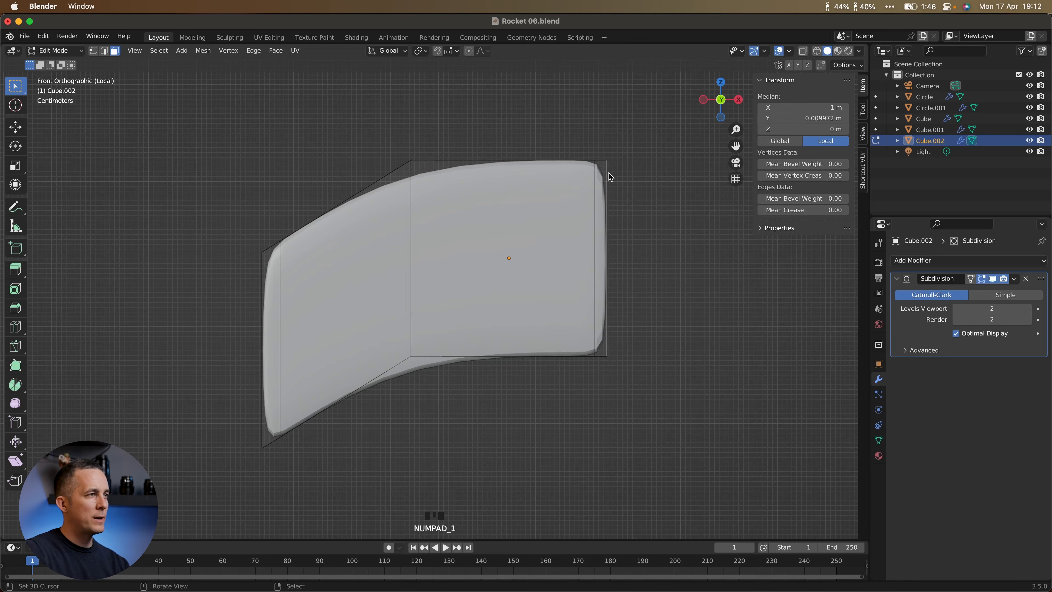
pyautogui.click(803, 51)
pyautogui.click(816, 51)
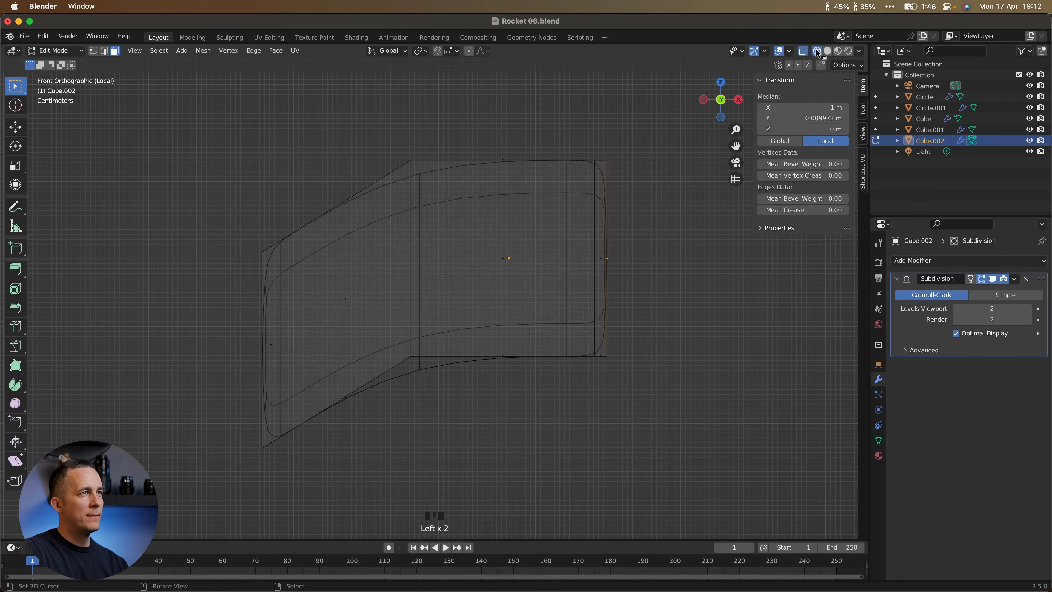
pyautogui.moveTo(602, 150); pyautogui.dragTo(638, 406)
pyautogui.moveTo(642, 222); pyautogui.dragTo(531, 285, button='middle')
pyautogui.press('s')
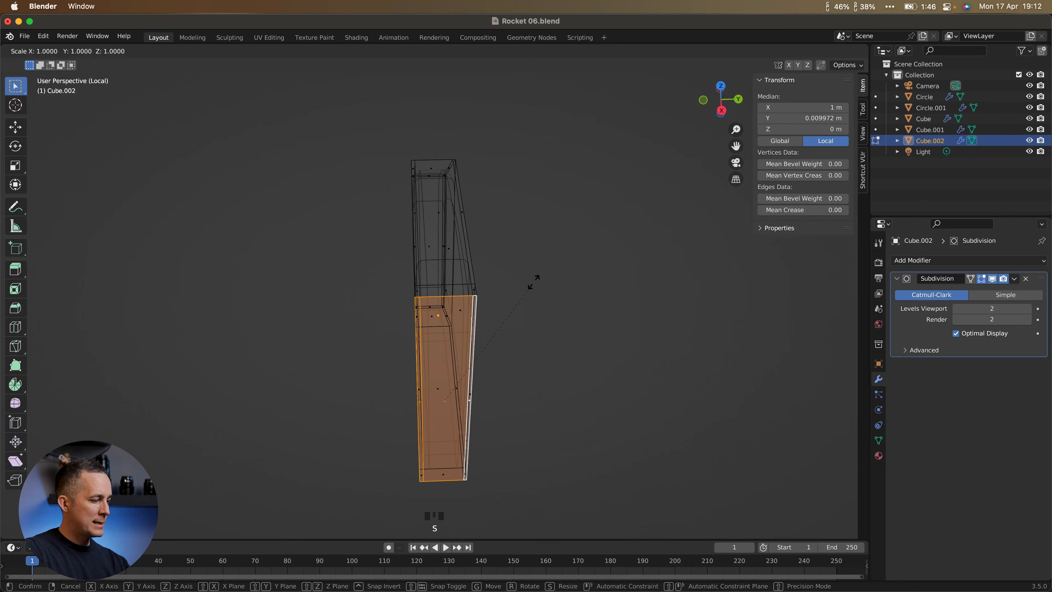
pyautogui.press('y')
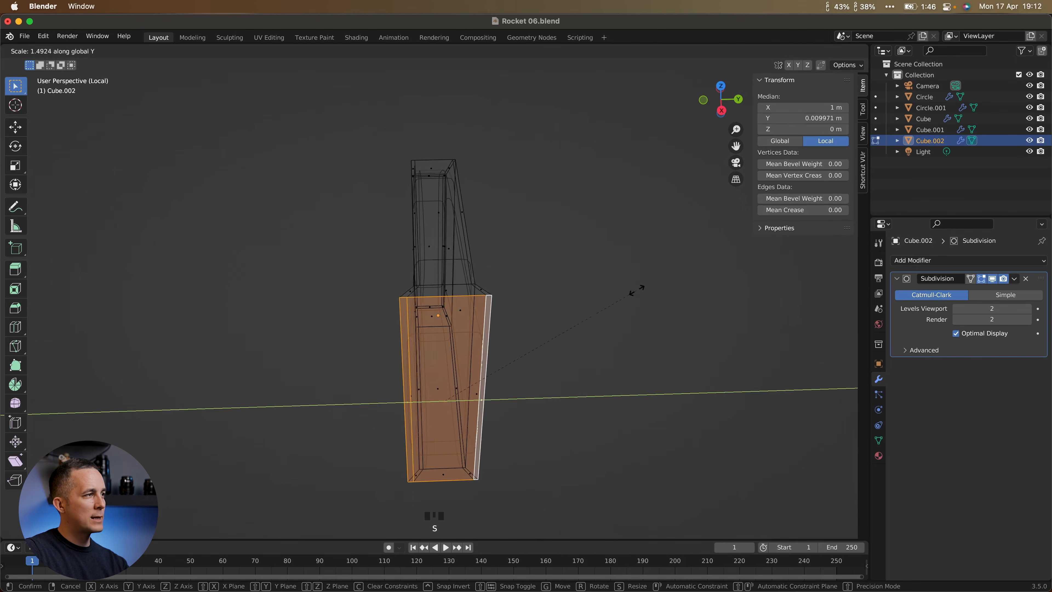
pyautogui.click(645, 303)
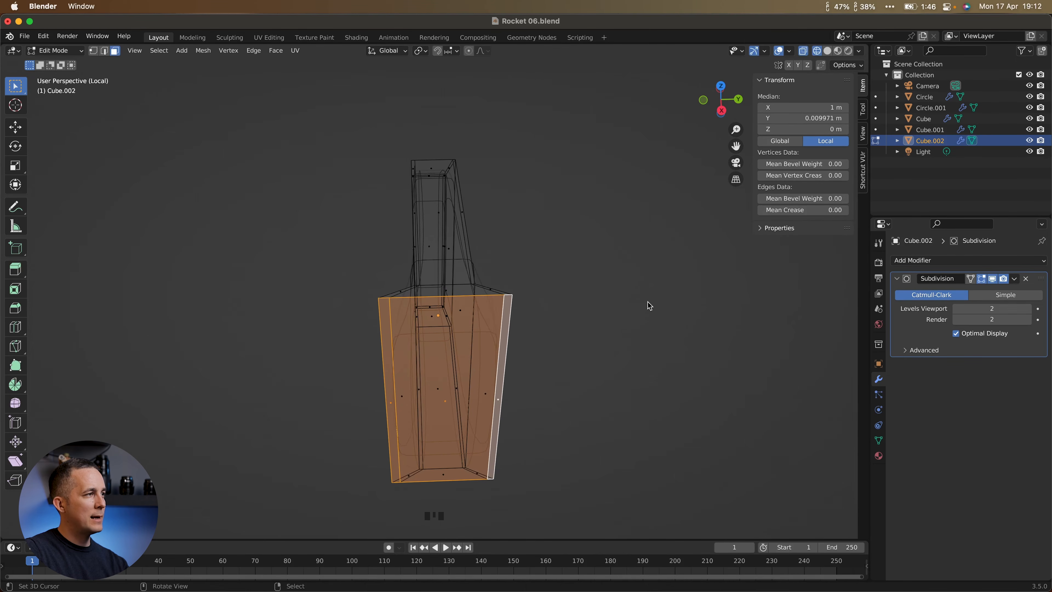
# Switch back to solid shading and undo the Y scaling of the rocket-side end faces.
pyautogui.moveTo(649, 306); pyautogui.dragTo(679, 298, button='middle')
pyautogui.click(804, 51)
pyautogui.click(827, 51)
pyautogui.moveTo(518, 291)
pyautogui.mouseDown(button='middle')
pyautogui.moveTo(582, 310)
pyautogui.moveTo(583, 331)
pyautogui.moveTo(546, 199)
pyautogui.mouseUp(button='middle')
pyautogui.press('super+z')
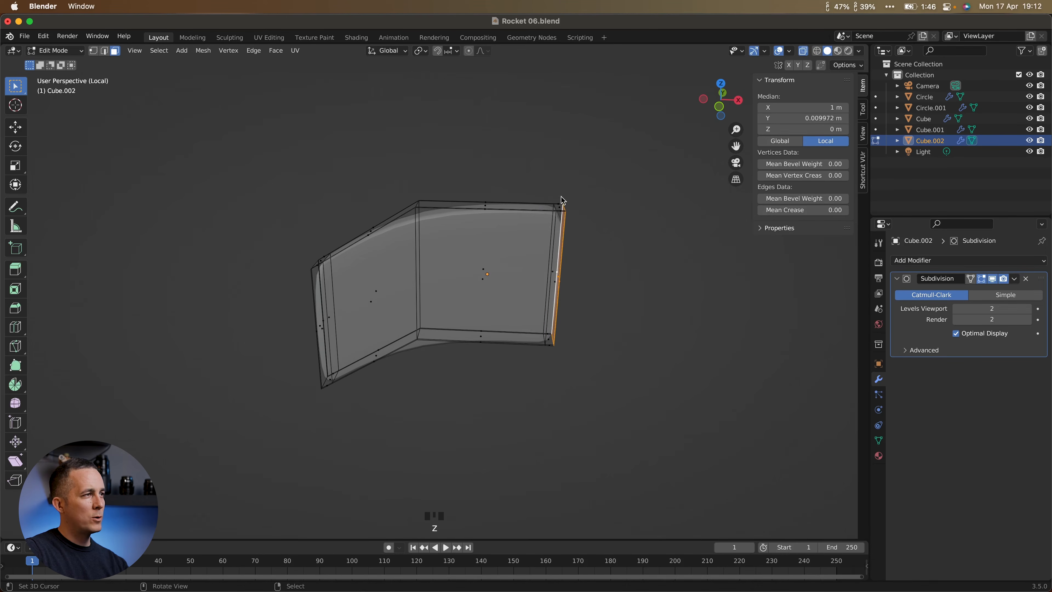
# Box-select the rocket-side end faces with their adjoining narrow ring, widen them along Y to about 0.2 m, and turn X-ray off.
pyautogui.press('KP_1')
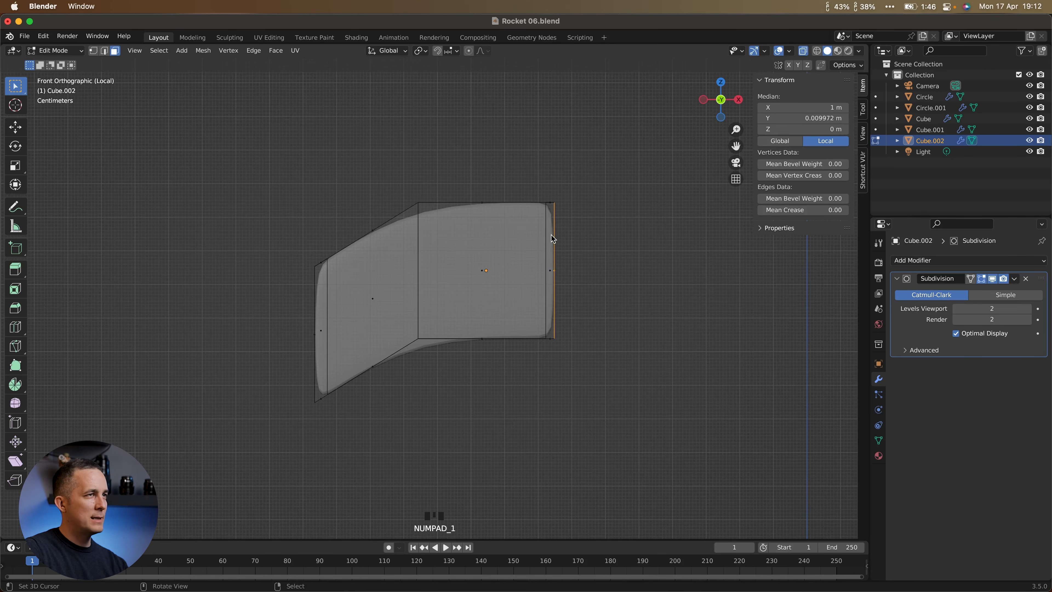
pyautogui.moveTo(536, 177); pyautogui.dragTo(578, 379)
pyautogui.moveTo(580, 287); pyautogui.dragTo(517, 285, button='middle')
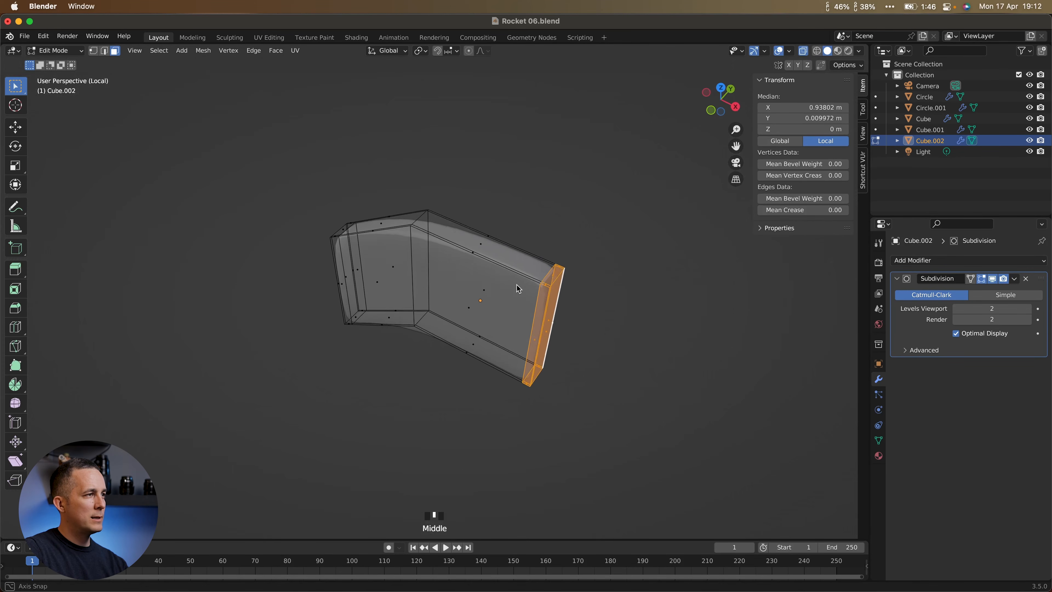
pyautogui.press('s')
pyautogui.press('y')
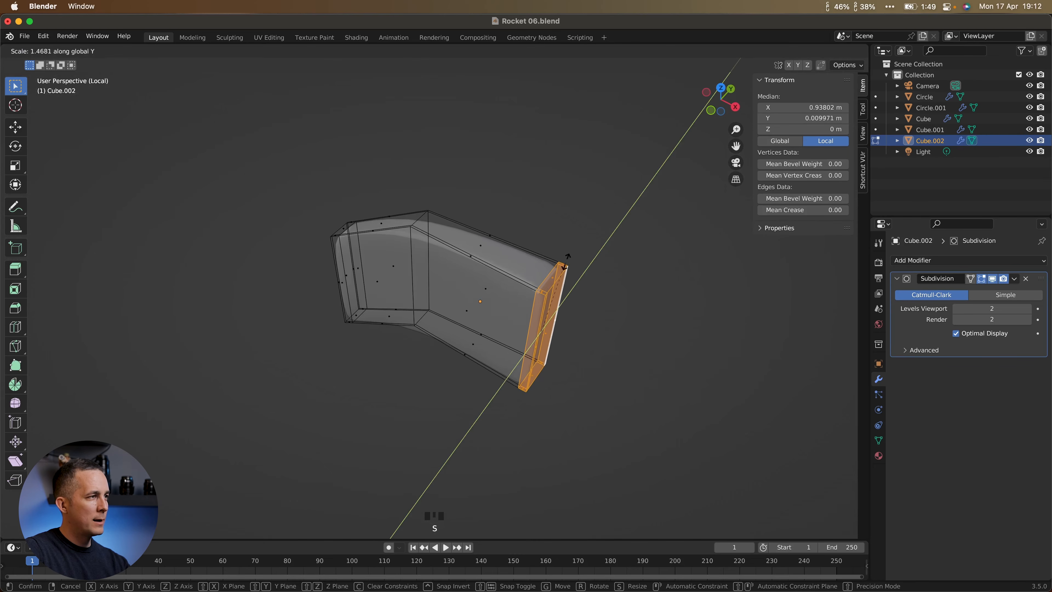
pyautogui.click(597, 218)
pyautogui.moveTo(505, 274); pyautogui.dragTo(588, 265, button='middle')
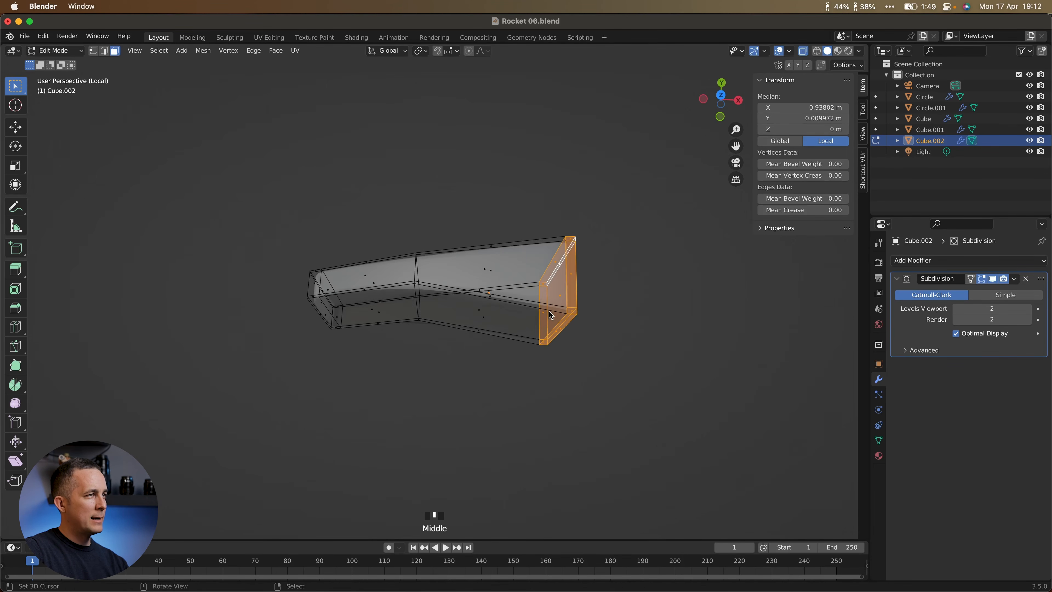
pyautogui.click(804, 51)
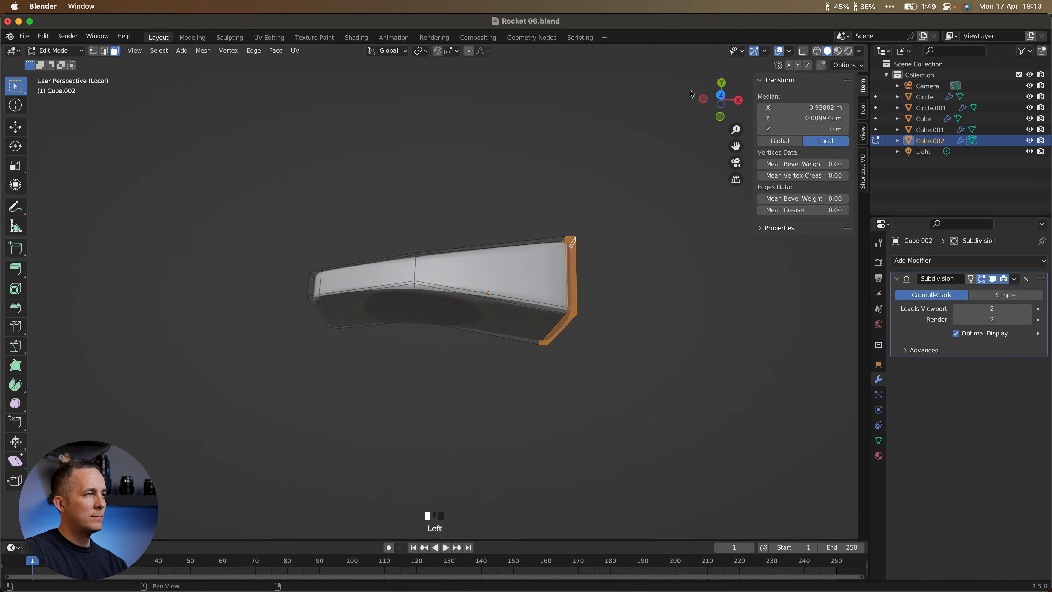
# Add a centered loop cut across the connector's rocket-side section, narrow it along Y, and return to Object Mode.
pyautogui.moveTo(538, 200)
pyautogui.mouseDown(button='middle')
pyautogui.moveTo(536, 181)
pyautogui.moveTo(525, 214)
pyautogui.mouseUp(button='middle')
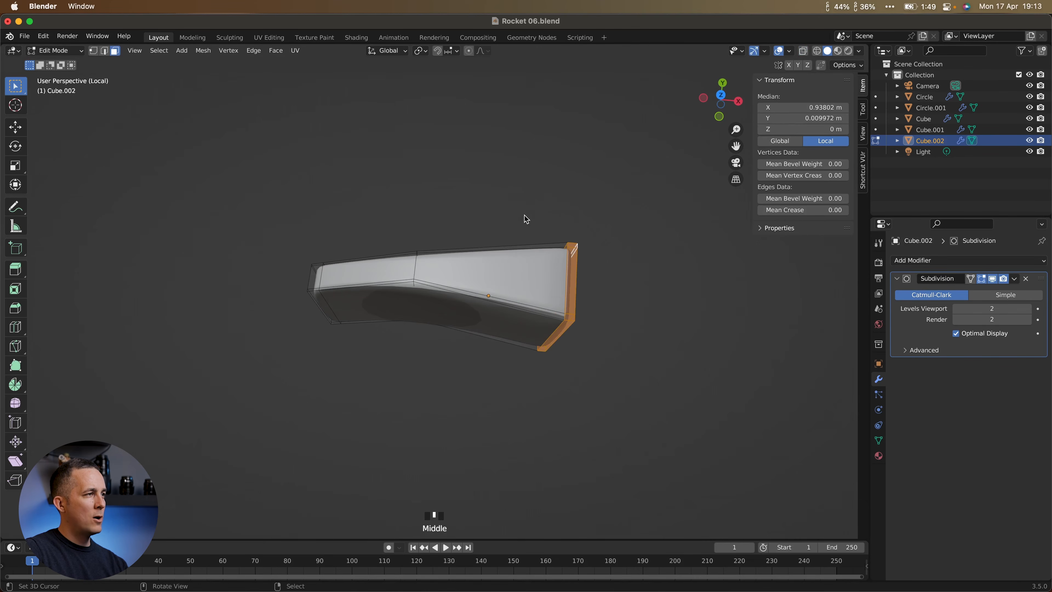
pyautogui.press('super+r')
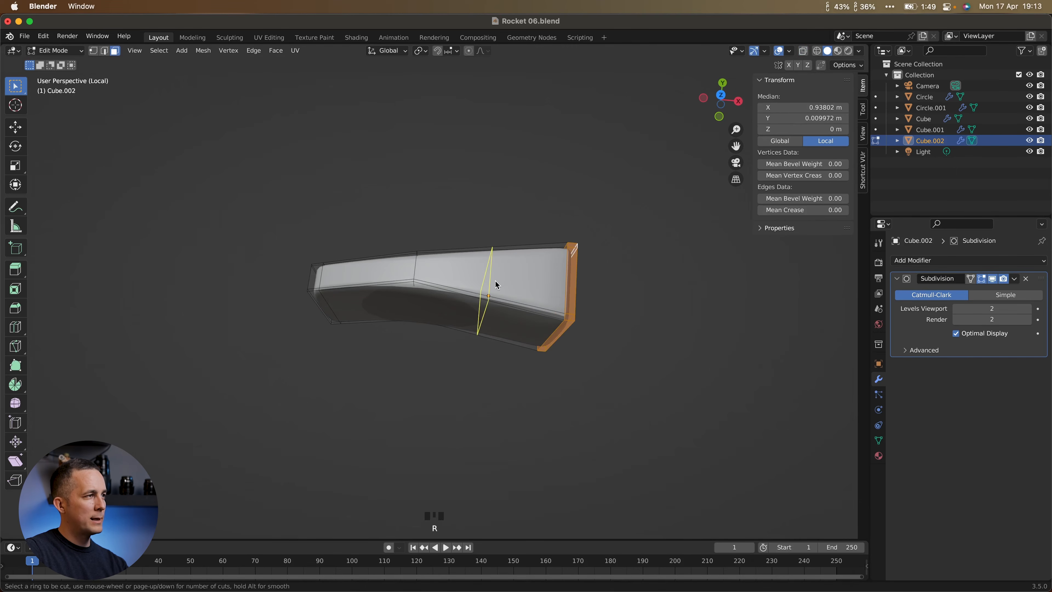
pyautogui.click(495, 280)
pyautogui.rightClick(495, 281)
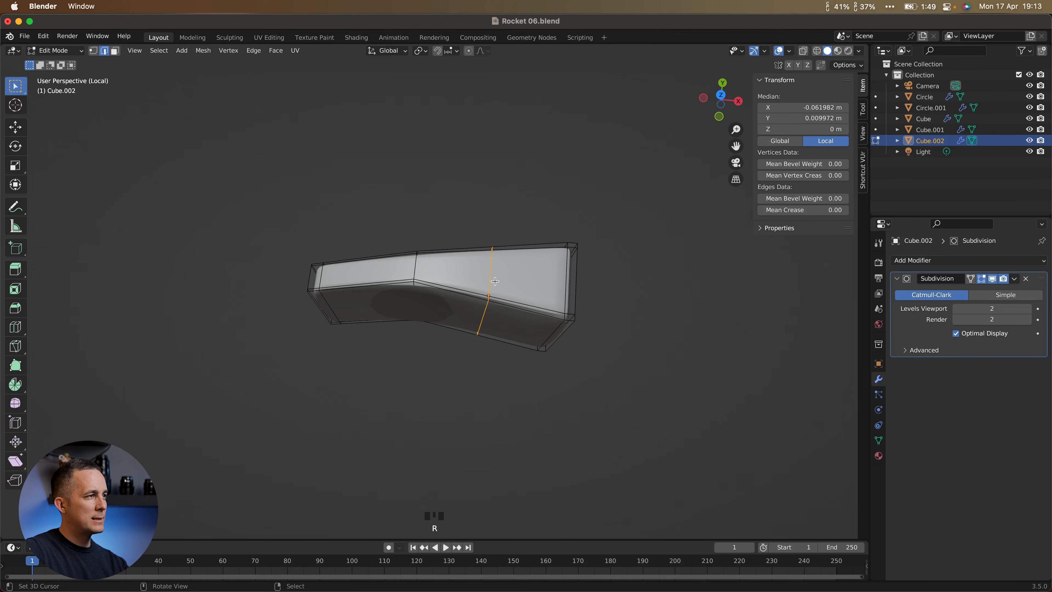
pyautogui.press('s')
pyautogui.press('y')
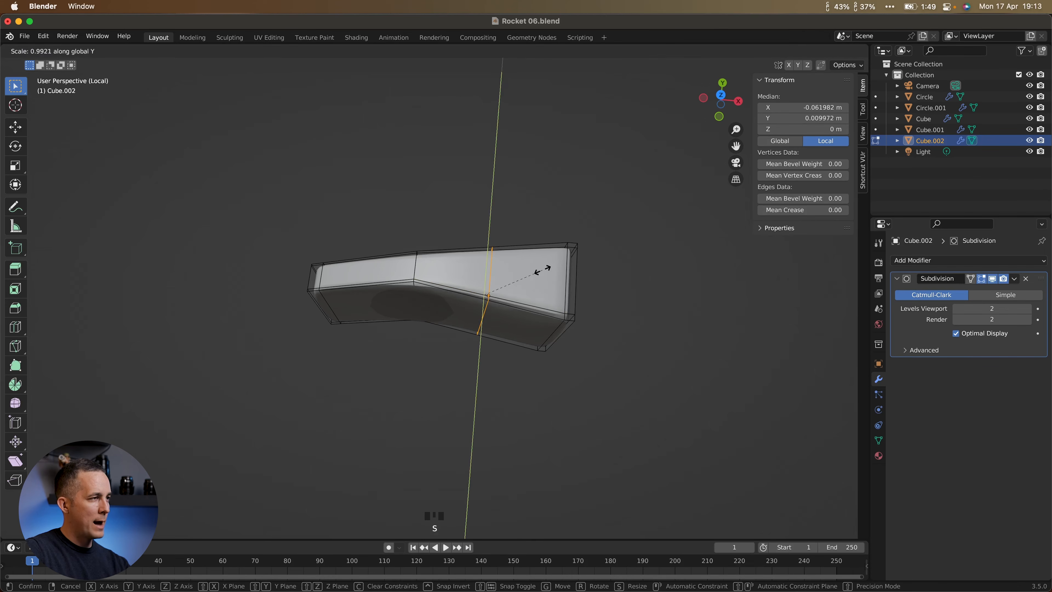
pyautogui.click(522, 272)
pyautogui.press('Tab')
# Exit local view and deselect the connector to show it with the booster and rocket body.
pyautogui.moveTo(512, 225); pyautogui.dragTo(503, 172, button='middle')
pyautogui.press('/')
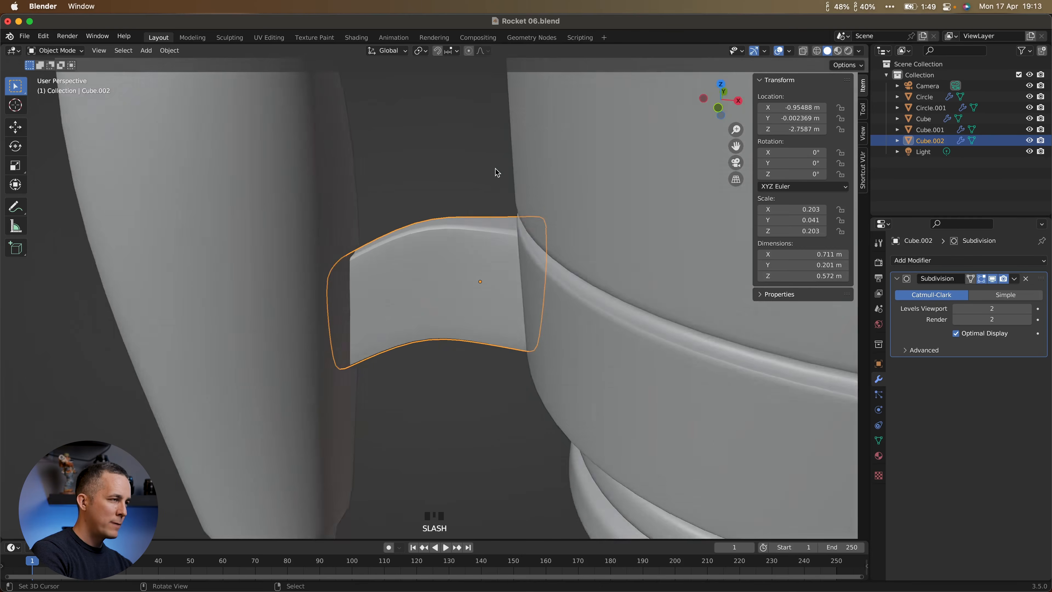
pyautogui.click(436, 191)
pyautogui.scroll(-2, 429, 229)
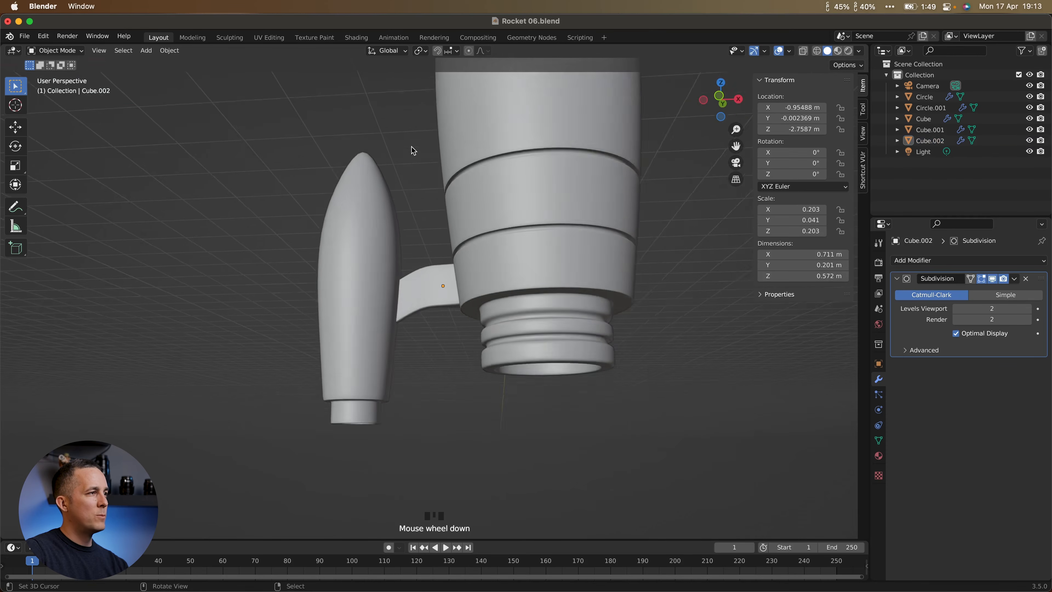
# Examine how the connector meets the booster and the rocket body.
pyautogui.moveTo(425, 304)
pyautogui.mouseDown(button='middle')
pyautogui.moveTo(446, 325)
pyautogui.moveTo(404, 348)
pyautogui.moveTo(419, 286)
pyautogui.mouseUp(button='middle')
pyautogui.scroll(1, 441, 322)
pyautogui.scroll(-2, 428, 314)
pyautogui.scroll(-2, 443, 325)
pyautogui.scroll(-4, 435, 331)
pyautogui.keyDown('shift'); pyautogui.scroll(1, 430, 330); pyautogui.keyUp('shift')
pyautogui.scroll(4, 429, 331)
pyautogui.scroll(1, 404, 340)
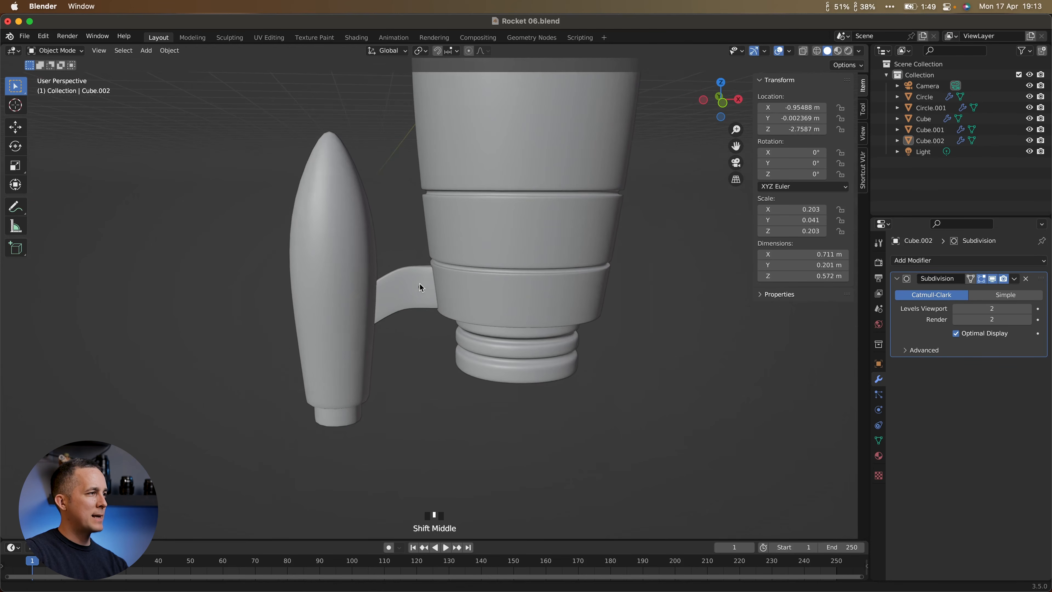
# Parent the booster to the connector with the Object option, keeping the connector as the active object, and deselect everything.
pyautogui.click(348, 279)
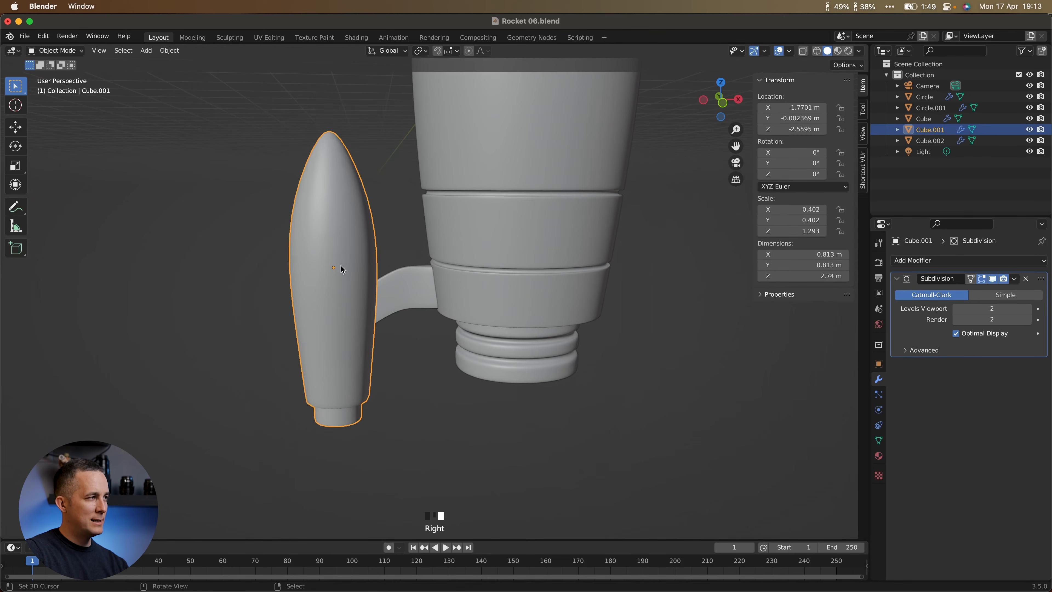
pyautogui.keyDown('shift'); pyautogui.rightClick(418, 291); pyautogui.keyUp('shift')
pyautogui.press('super')
pyautogui.press('super+p')
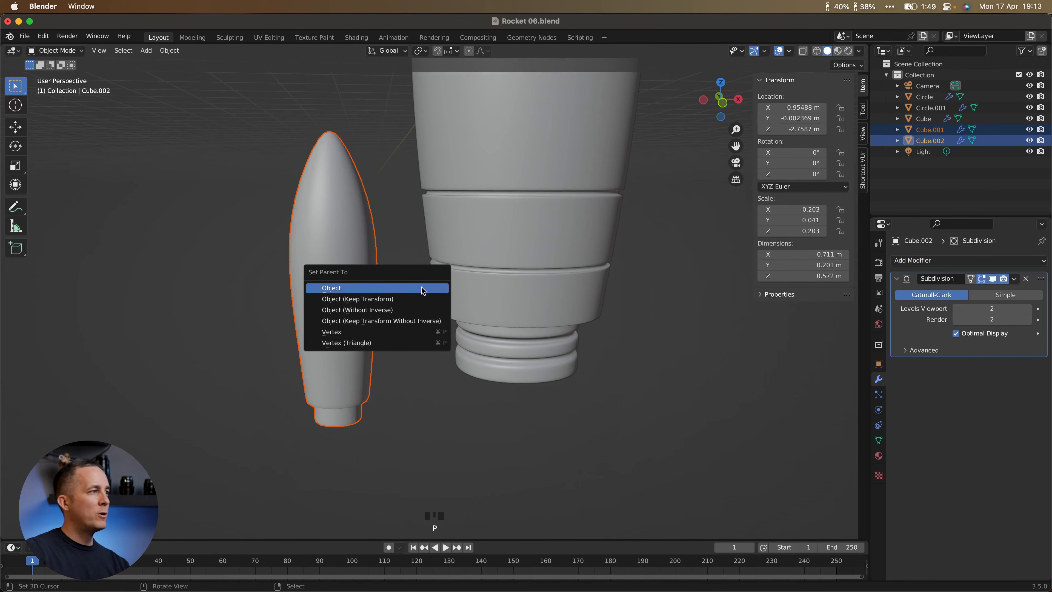
pyautogui.click(422, 288)
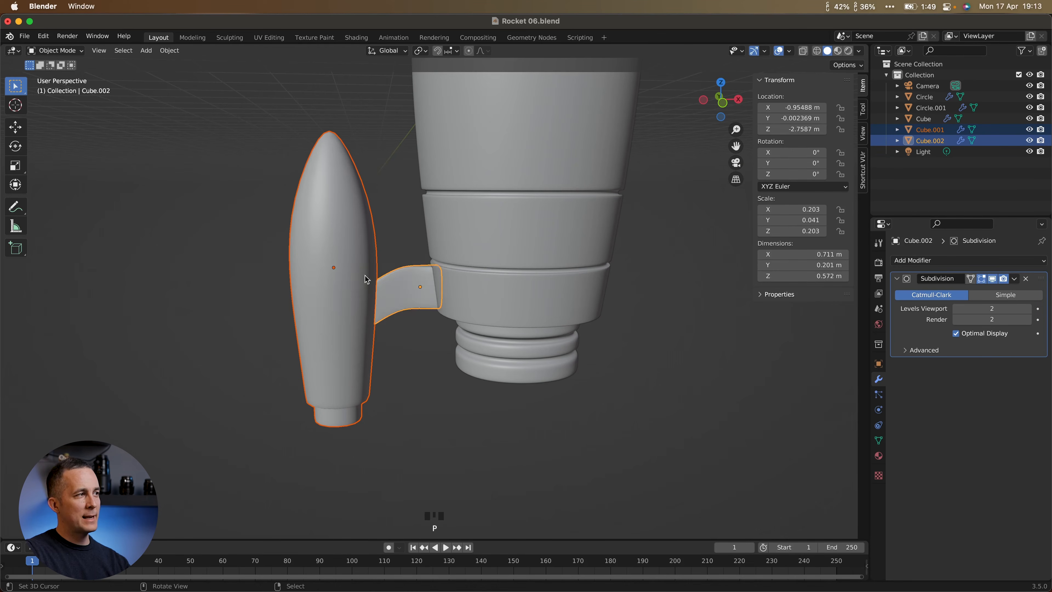
pyautogui.press('super+p')
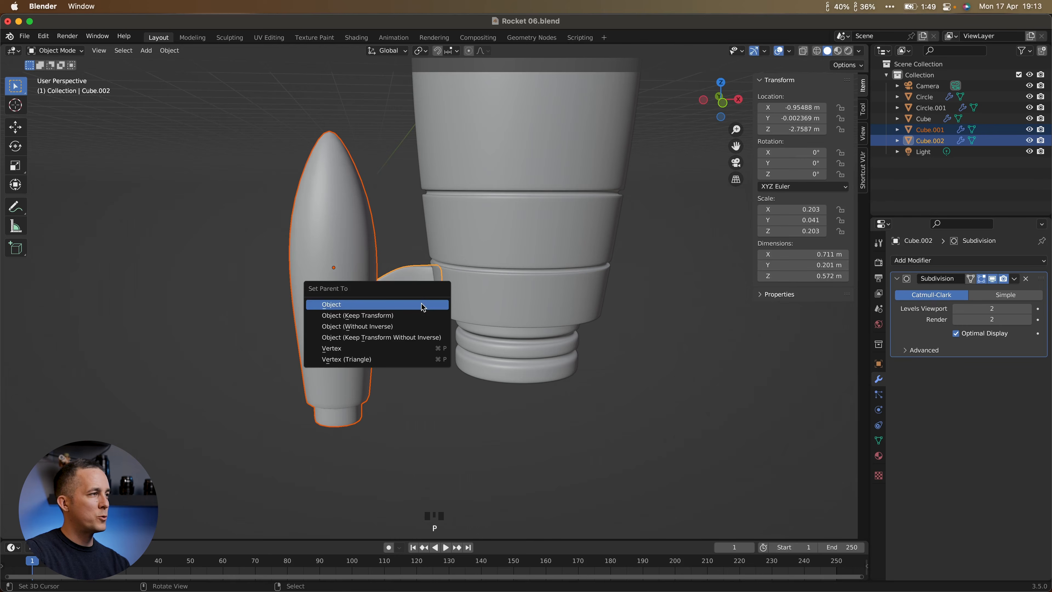
pyautogui.click(422, 306)
pyautogui.rightClick(411, 331)
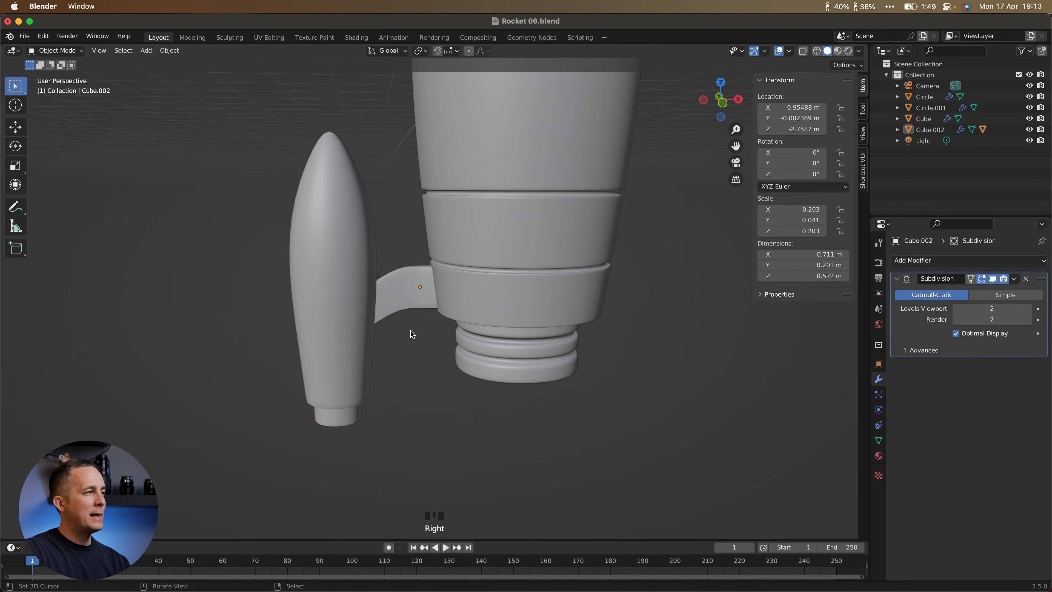
# Trial-move the booster and the connector in turn to test their parenting, cancelling each move.
pyautogui.scroll(-3, 374, 294)
pyautogui.rightClick(375, 295)
pyautogui.press('g')
pyautogui.rightClick(416, 298)
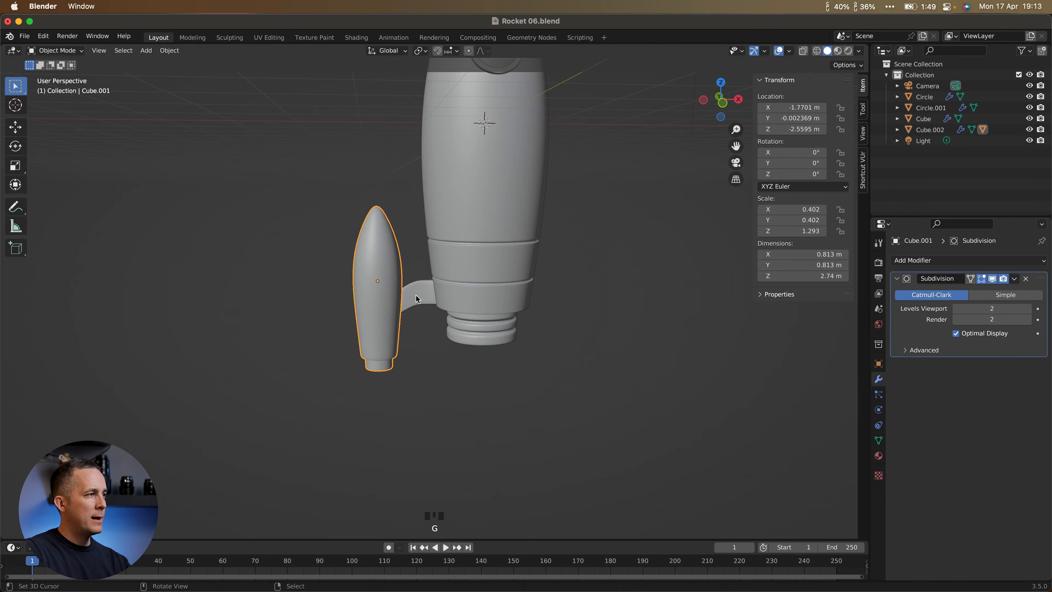
pyautogui.press('g')
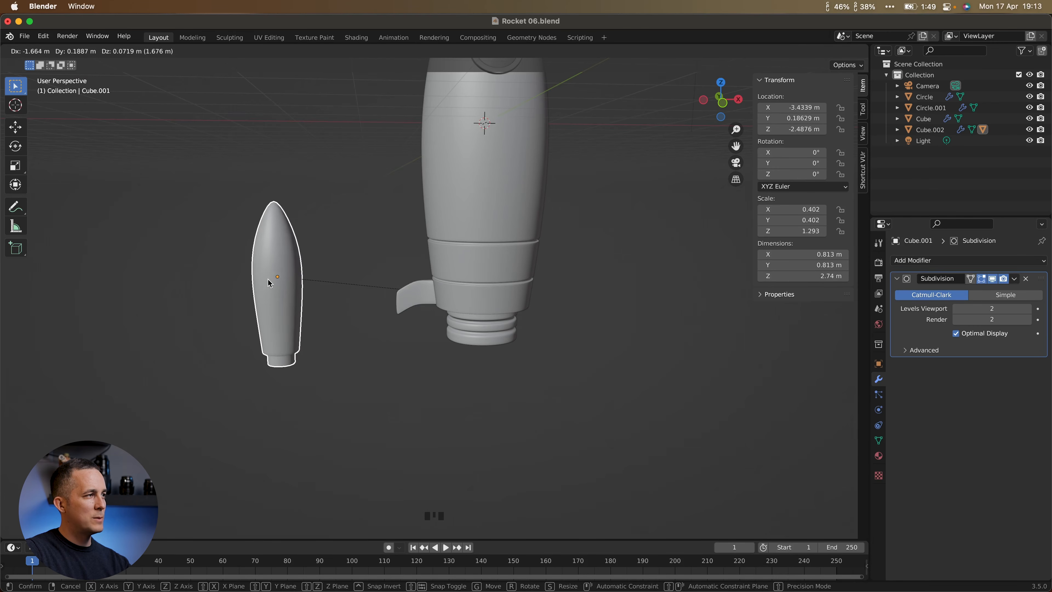
pyautogui.rightClick(339, 286)
pyautogui.click(428, 298)
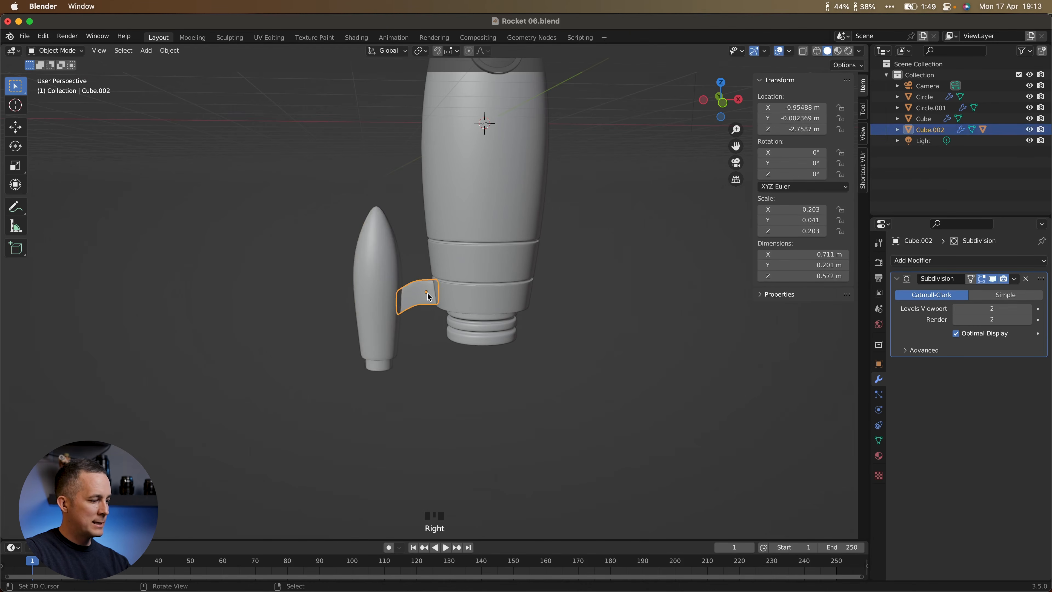
pyautogui.press('g')
pyautogui.rightClick(410, 289)
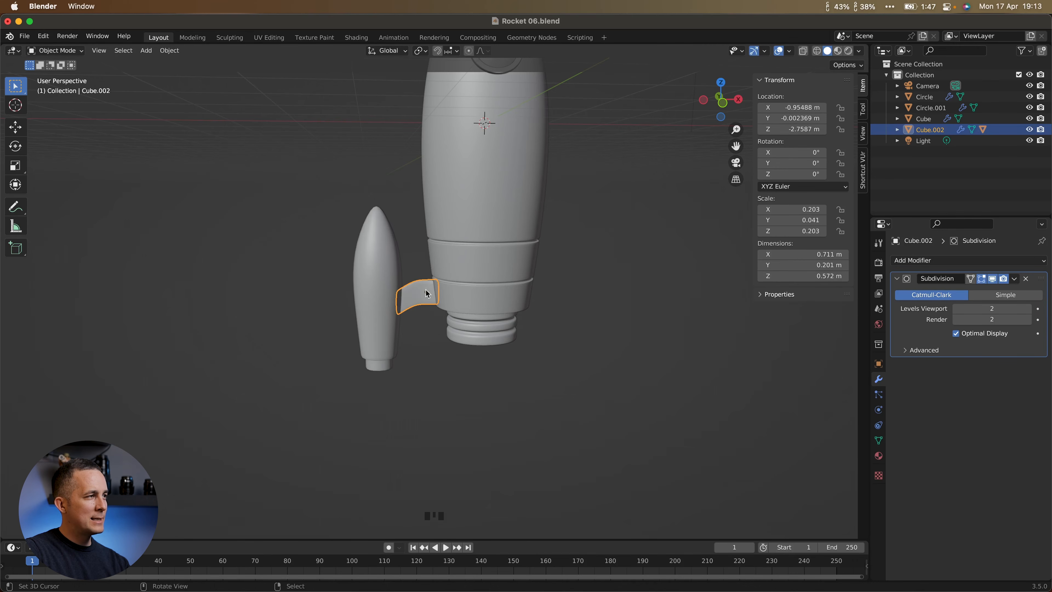
# Add the rocket body to the selection as the active object and parent the connector to it with the Object option.
pyautogui.keyDown('shift'); pyautogui.rightClick(466, 200); pyautogui.keyUp('shift')
pyautogui.press('super+p')
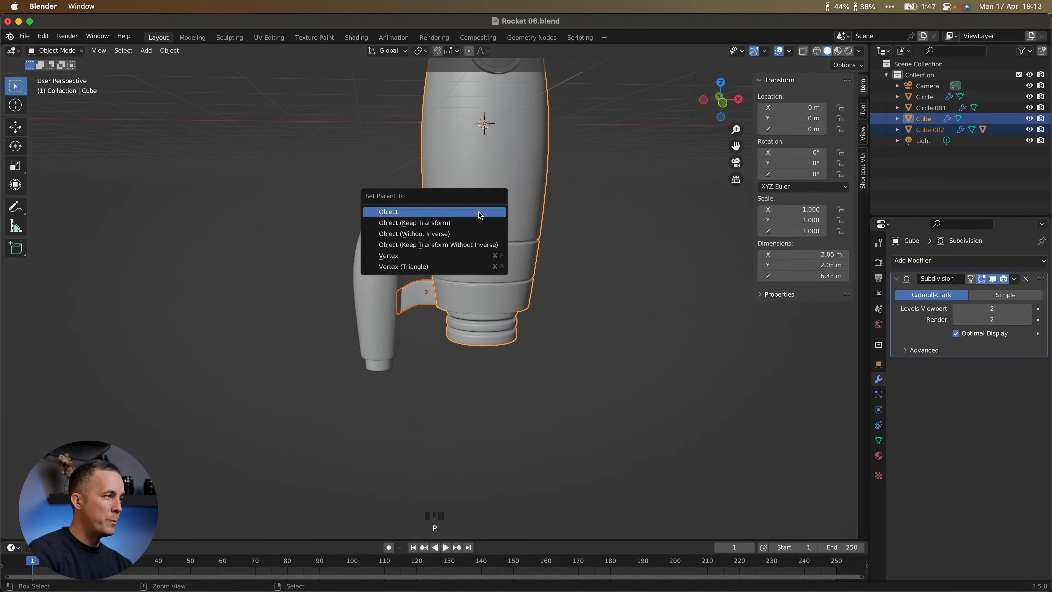
pyautogui.click(479, 213)
# Trial-move the rocket body to check which parts follow it, and cancel the move.
pyautogui.moveTo(478, 211); pyautogui.dragTo(459, 280, button='middle')
pyautogui.scroll(-2, 461, 270)
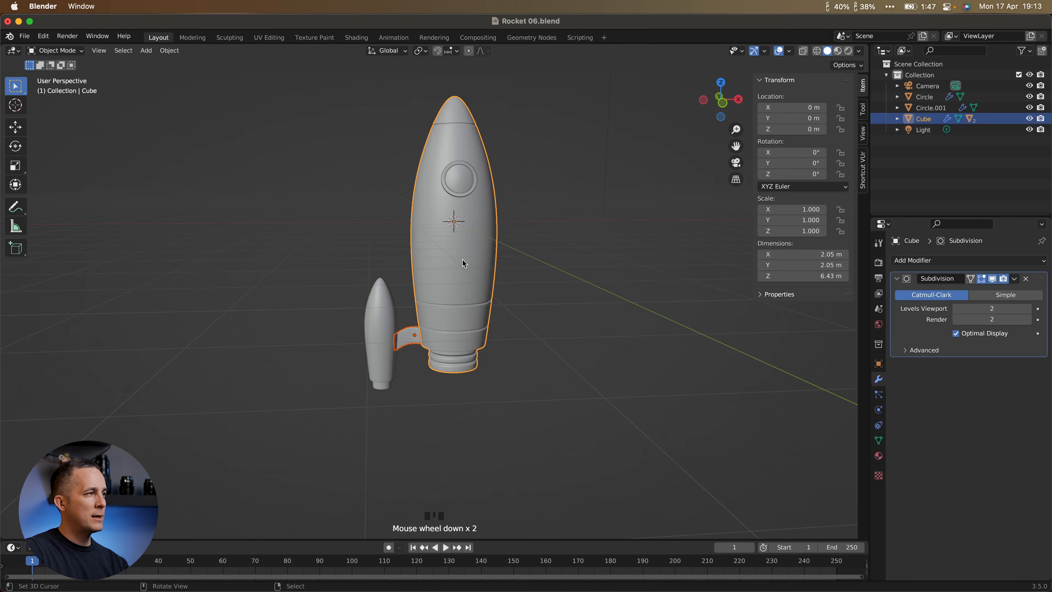
pyautogui.rightClick(463, 260)
pyautogui.press('g')
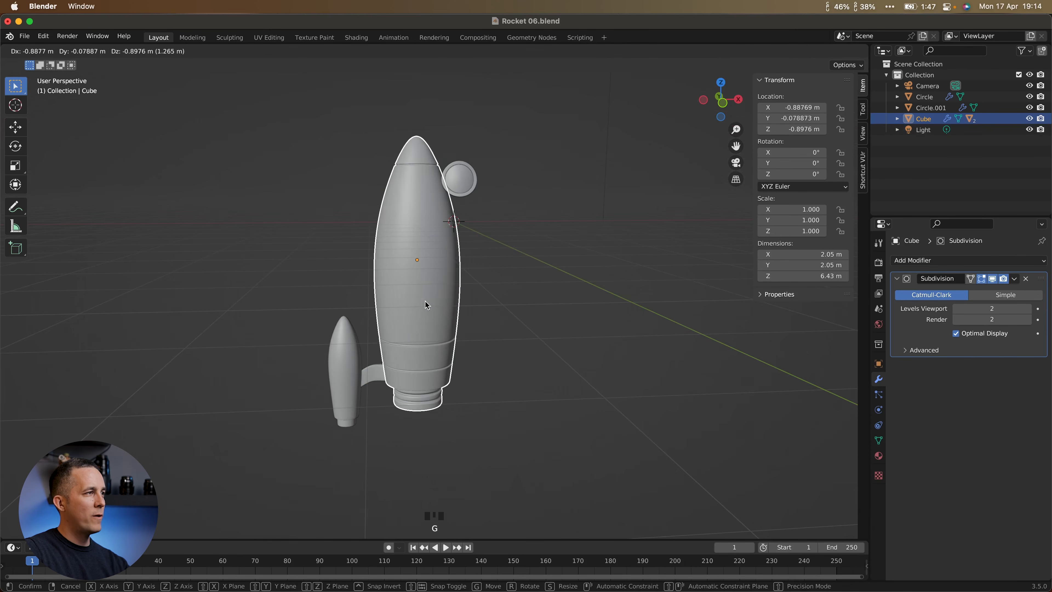
pyautogui.rightClick(465, 221)
# Select the window glass and its frame together with the rocket body, and parent both window parts to the body as Object.
pyautogui.moveTo(466, 221); pyautogui.dragTo(388, 503, button='middle')
pyautogui.scroll(4, 405, 203)
pyautogui.rightClick(388, 503)
pyautogui.keyDown('shift'); pyautogui.rightClick(387, 456); pyautogui.keyUp('shift')
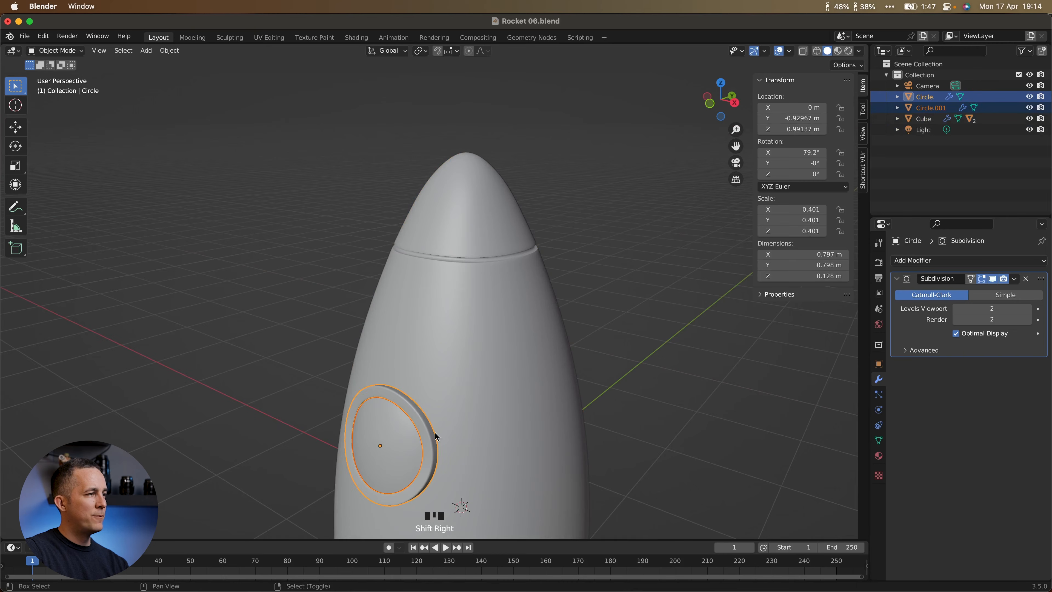
pyautogui.keyDown('shift'); pyautogui.rightClick(478, 409); pyautogui.keyUp('shift')
pyautogui.hotkey('ctrl', 'p')
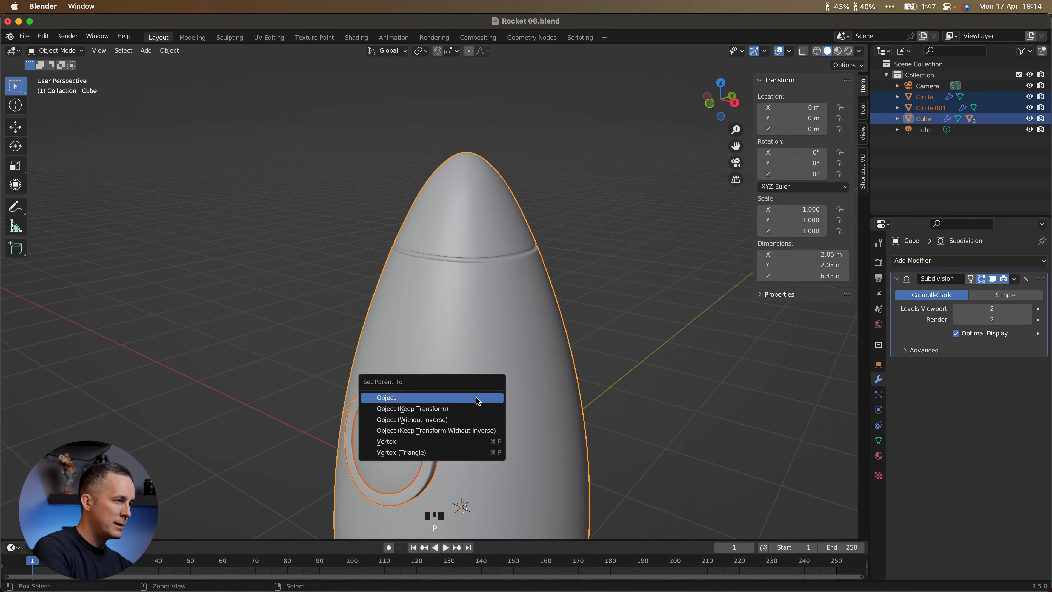
pyautogui.click(476, 398)
# Trial-move the complete rocket to test the window parenting, and cancel the move.
pyautogui.scroll(-7, 476, 397)
pyautogui.rightClick(449, 380)
pyautogui.moveTo(448, 381); pyautogui.dragTo(474, 284, button='middle')
pyautogui.press('g')
pyautogui.rightClick(489, 334)
# Select the booster, switch to front view and apply its Subdivision modifier.
pyautogui.moveTo(455, 327); pyautogui.dragTo(469, 265, button='middle')
pyautogui.scroll(3, 434, 365)
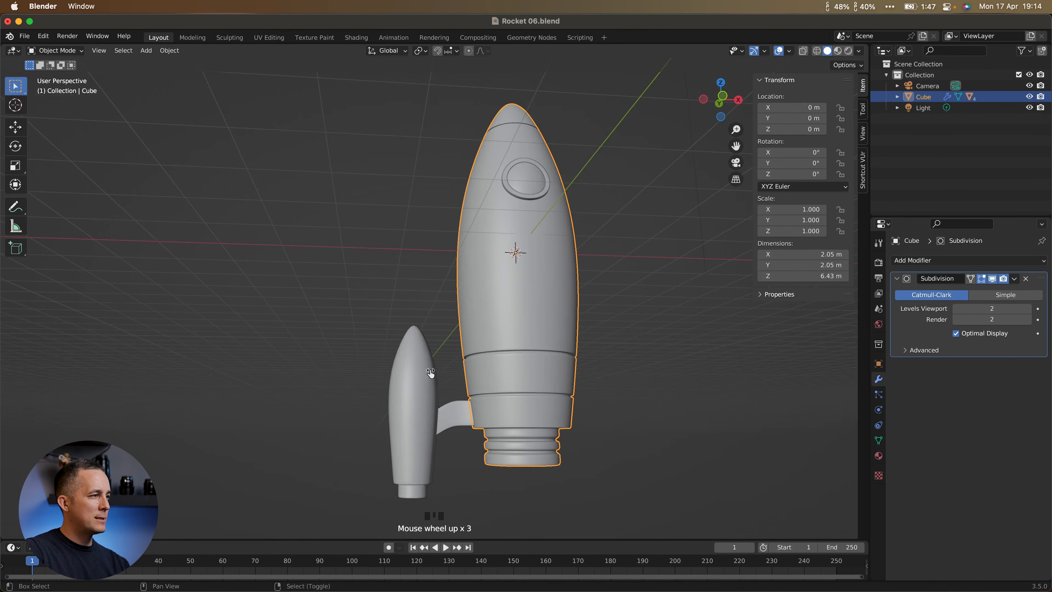
pyautogui.scroll(2, 439, 365)
pyautogui.rightClick(442, 359)
pyautogui.scroll(-2, 441, 362)
pyautogui.moveTo(440, 363); pyautogui.dragTo(439, 366, button='middle')
pyautogui.press('KP_1')
pyautogui.scroll(2, 450, 358)
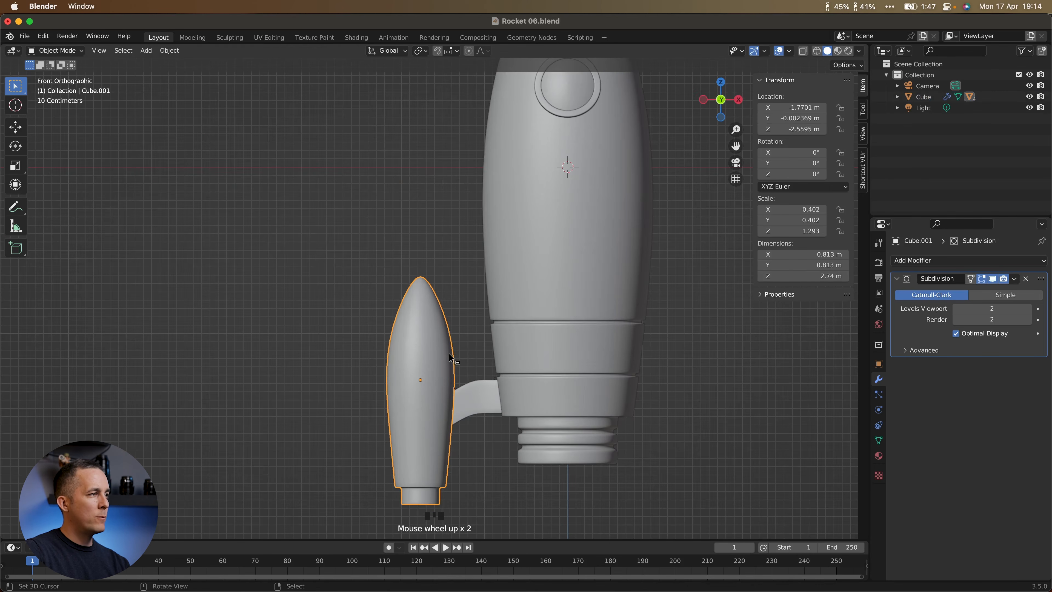
pyautogui.click(1014, 279)
pyautogui.click(969, 303)
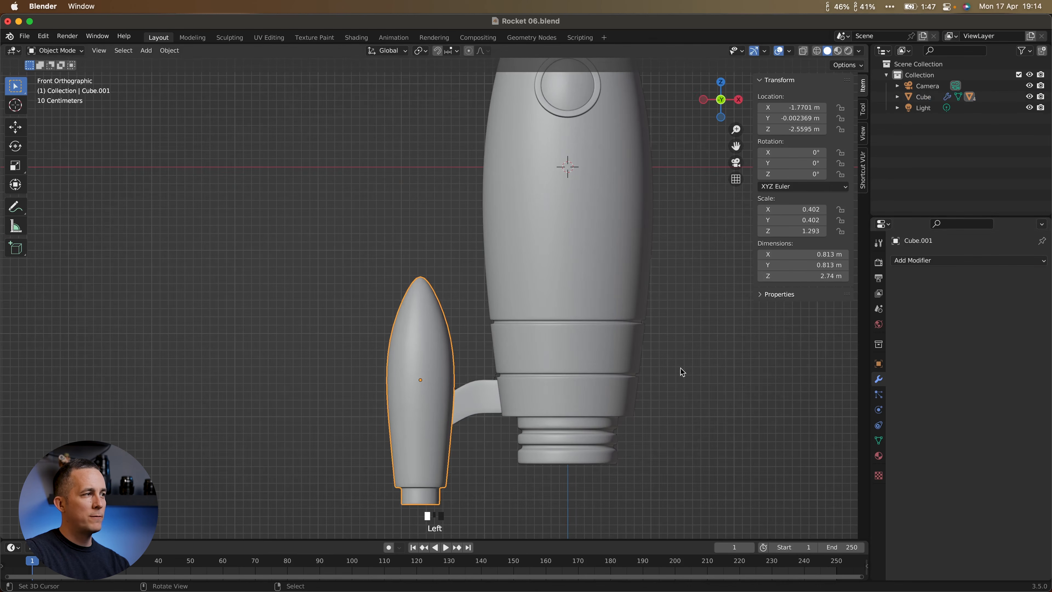
# Enter edge-select editing on the booster and select the horizontal edge loop a little below its nose tip.
pyautogui.press('Tab')
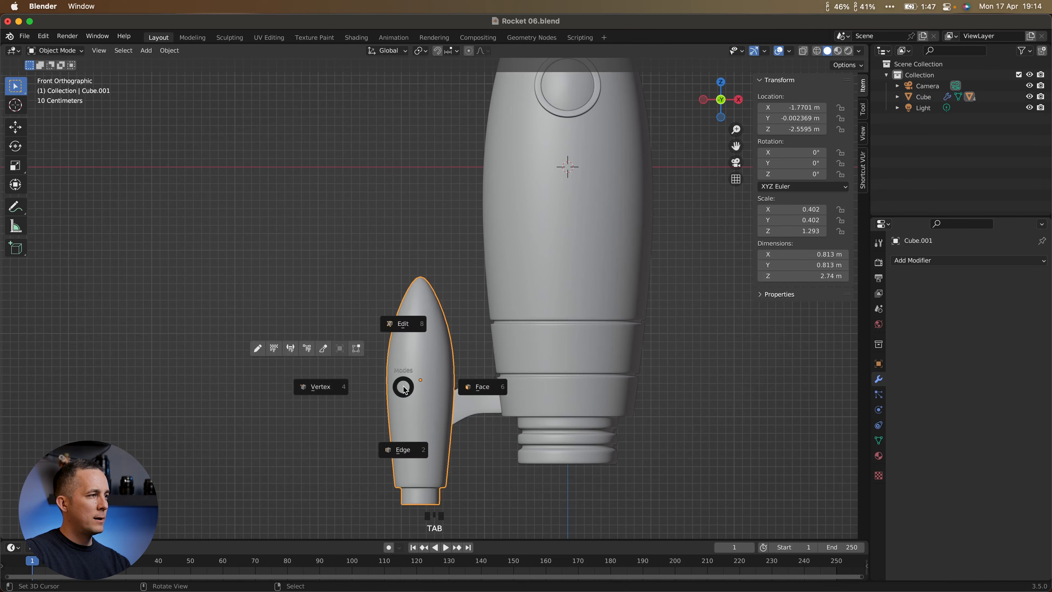
pyautogui.click(401, 449)
pyautogui.scroll(2, 420, 399)
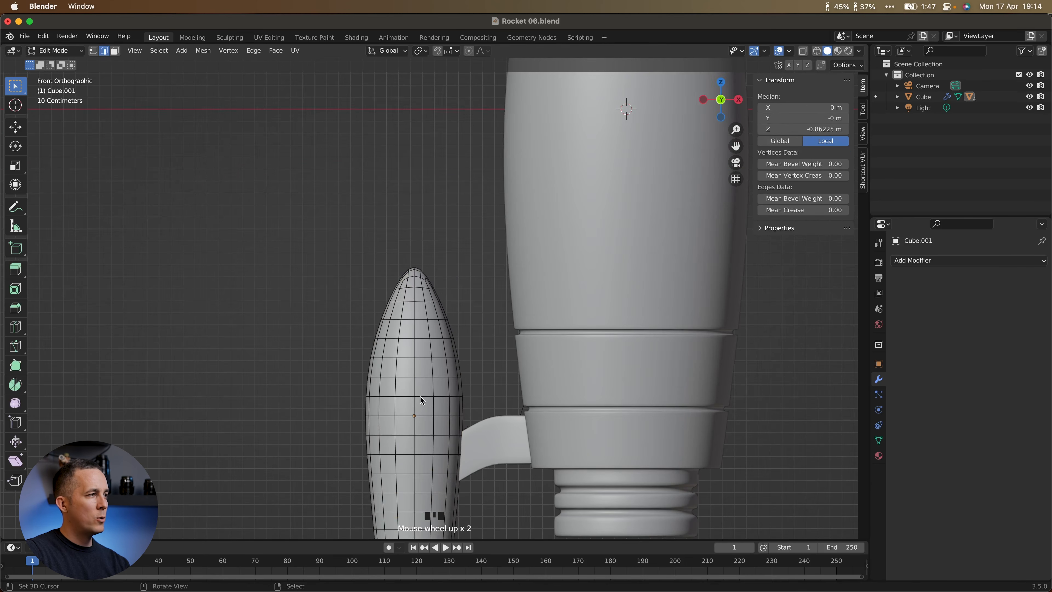
pyautogui.keyDown('alt'); pyautogui.click(408, 322); pyautogui.keyUp('alt')
# Add two horizontal edge loops near the booster body's lower end and two on its nozzle to the selection.
pyautogui.scroll(-2, 408, 322)
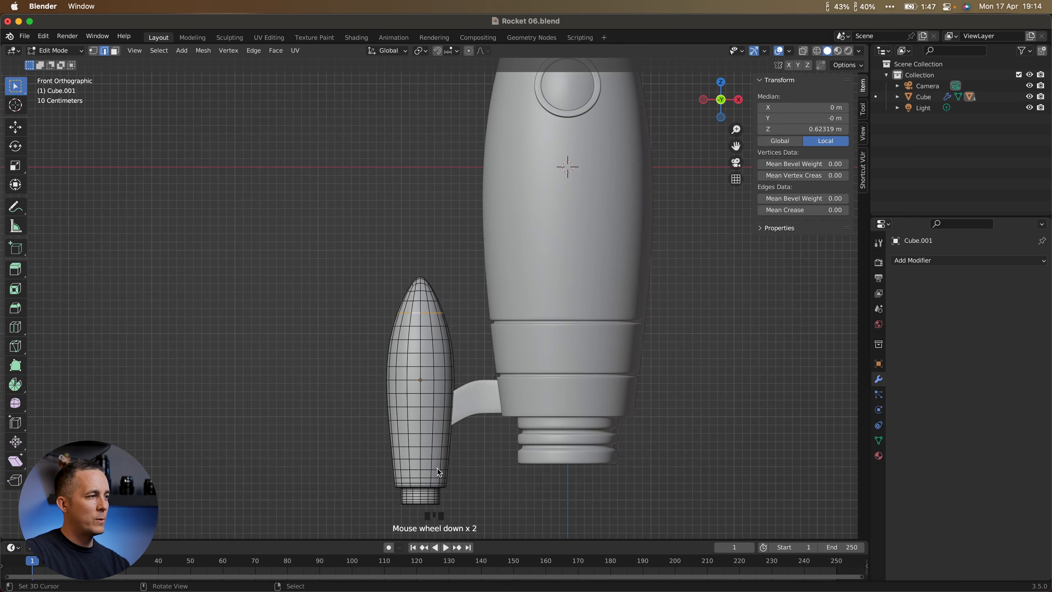
pyautogui.scroll(2, 437, 469)
pyautogui.keyDown('shift'); pyautogui.moveTo(428, 531); pyautogui.dragTo(421, 398, button='middle'); pyautogui.keyUp('shift')
pyautogui.keyDown('alt'); pyautogui.keyDown('shift'); pyautogui.click(419, 411); pyautogui.keyUp('shift'); pyautogui.keyUp('alt')
pyautogui.keyDown('alt'); pyautogui.keyDown('shift'); pyautogui.rightClick(416, 424); pyautogui.keyUp('shift'); pyautogui.keyUp('alt')
pyautogui.keyDown('alt'); pyautogui.keyDown('shift'); pyautogui.rightClick(426, 457); pyautogui.keyUp('shift'); pyautogui.keyUp('alt')
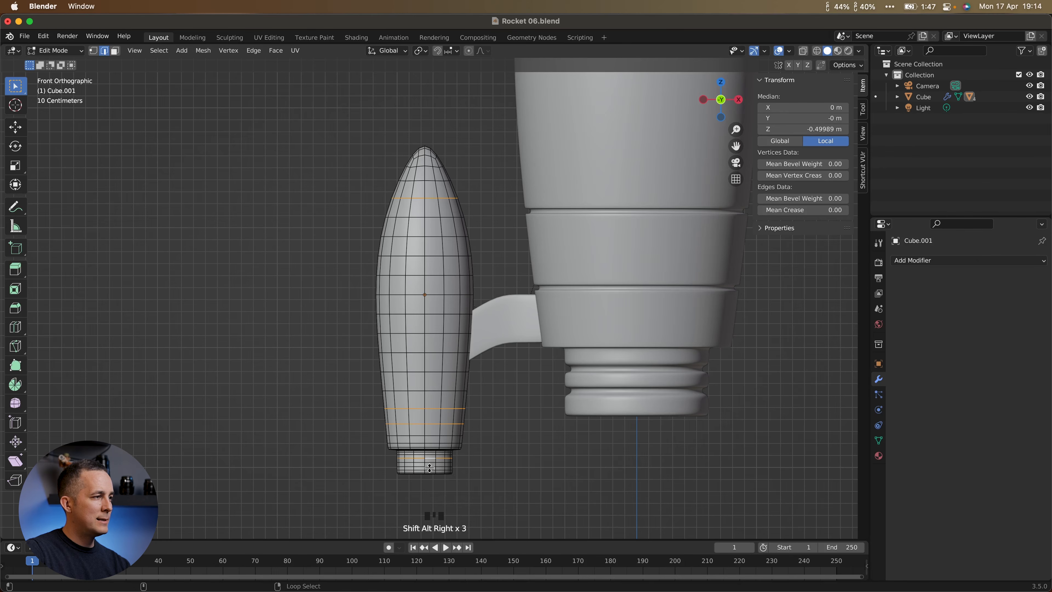
pyautogui.scroll(4, 430, 464)
pyautogui.keyDown('shift'); pyautogui.moveTo(431, 459); pyautogui.dragTo(454, 274, button='middle'); pyautogui.keyUp('shift')
pyautogui.keyDown('alt'); pyautogui.keyDown('shift'); pyautogui.rightClick(456, 462); pyautogui.keyUp('shift'); pyautogui.keyUp('alt')
pyautogui.scroll(-3, 459, 443)
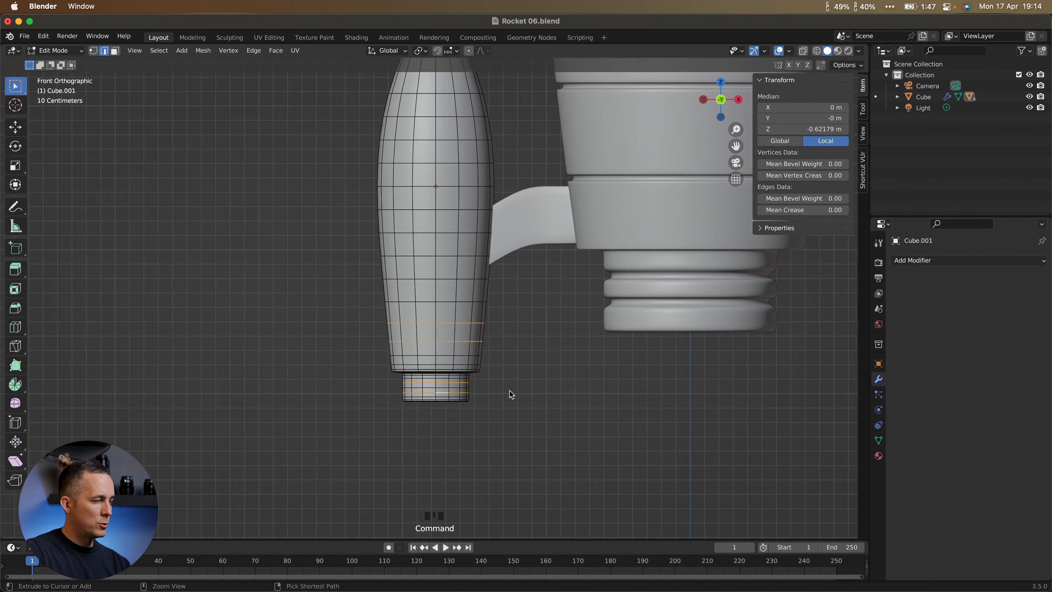
# Bevel the selected edge loops to a width of about 0.007 m with one segment.
pyautogui.scroll(1, 512, 394)
pyautogui.hotkey('ctrl', 'b')
pyautogui.scroll(-4, 512, 391)
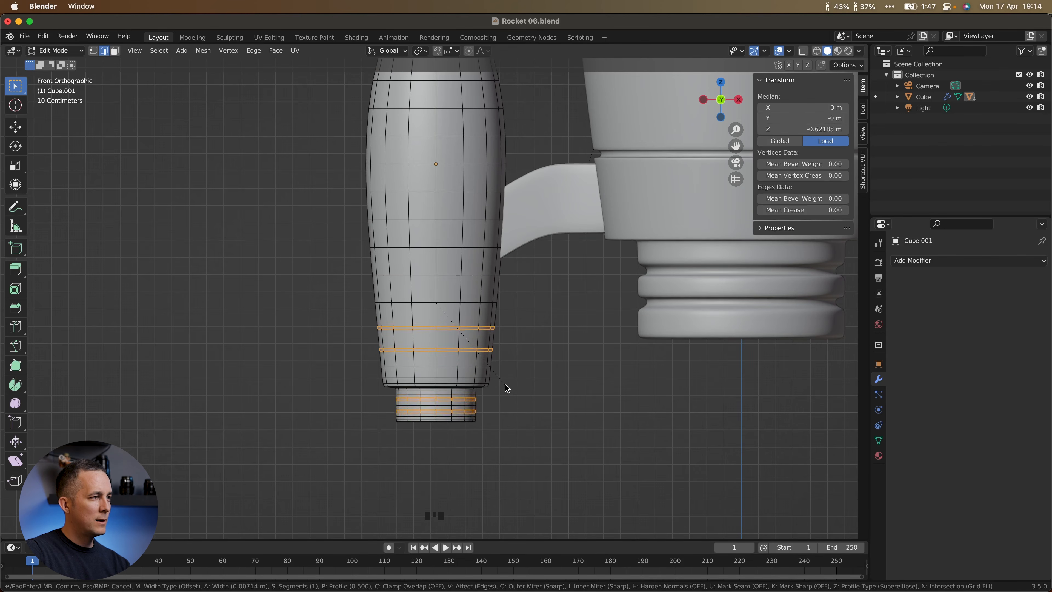
pyautogui.click(506, 388)
# Extrude the beveled bands inward by scaling them without the Z axis to form grooves, and return to Object Mode.
pyautogui.scroll(3, 505, 386)
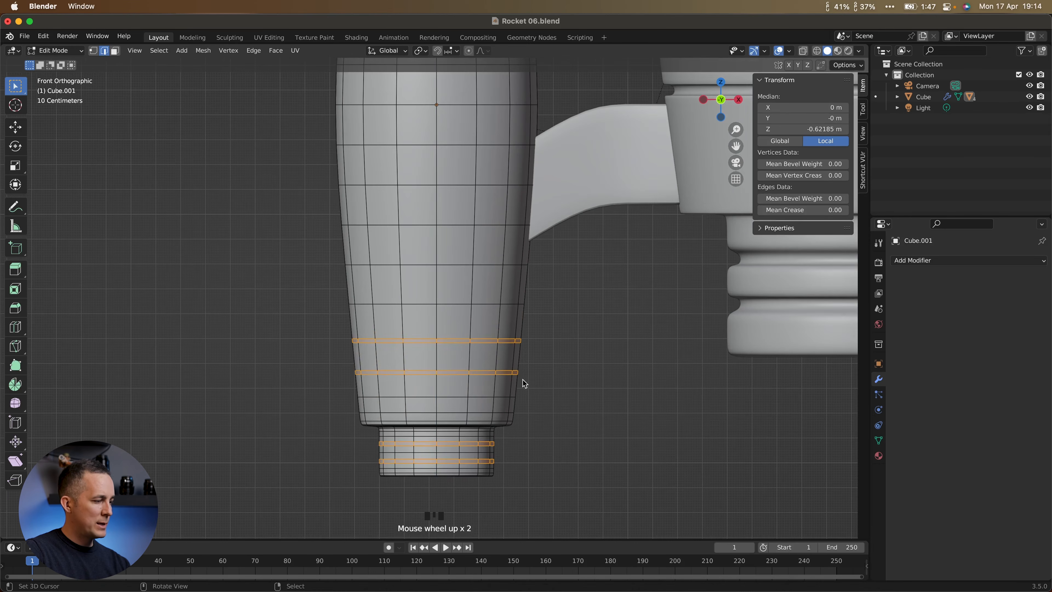
pyautogui.press('s')
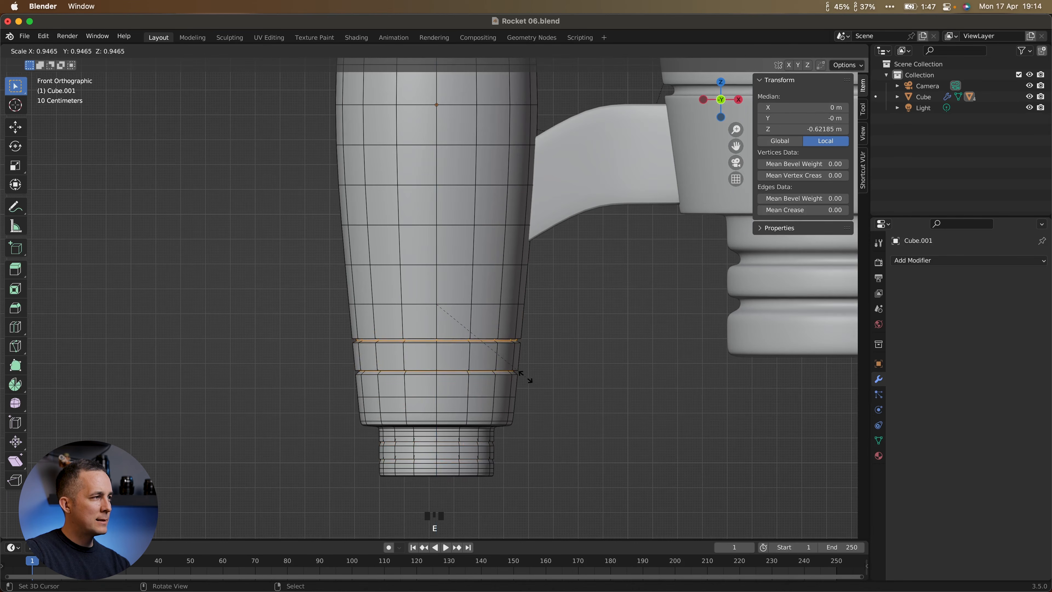
pyautogui.hotkey('shift', 'z')
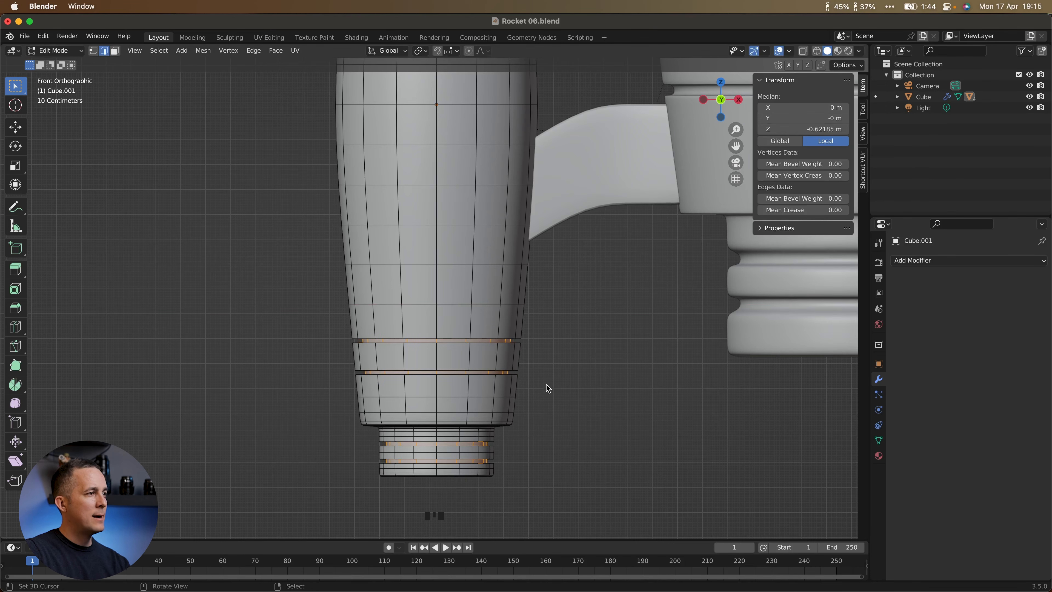
pyautogui.press('Tab')
# Add a new Subdivision Surface modifier to the grooved booster.
pyautogui.scroll(-3, 548, 324)
pyautogui.keyDown('shift'); pyautogui.moveTo(547, 323); pyautogui.dragTo(461, 288, button='middle'); pyautogui.keyUp('shift')
pyautogui.click(924, 260)
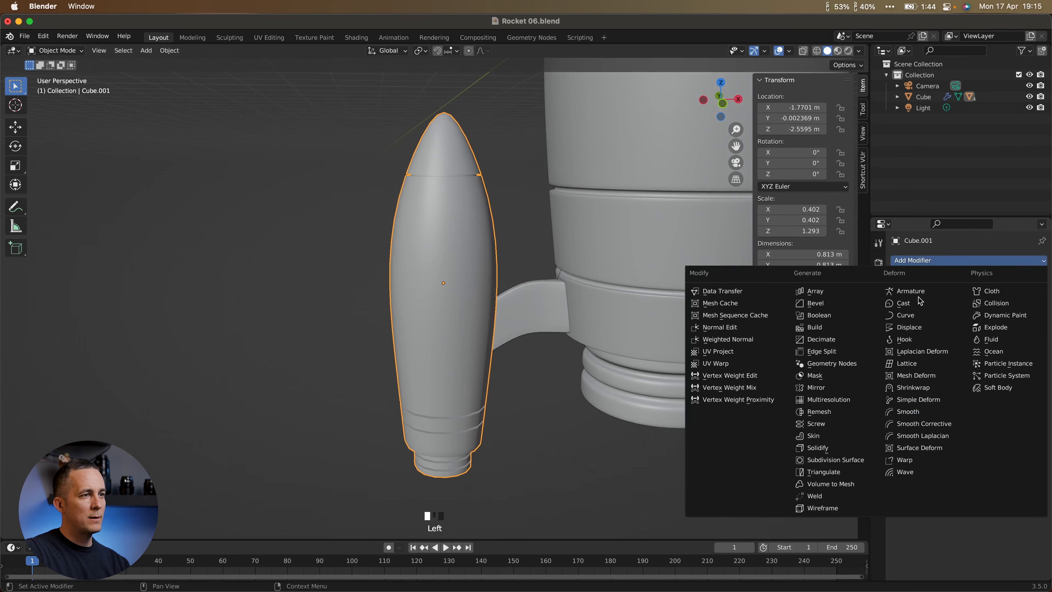
pyautogui.click(812, 459)
pyautogui.moveTo(519, 281); pyautogui.dragTo(463, 233, button='middle')
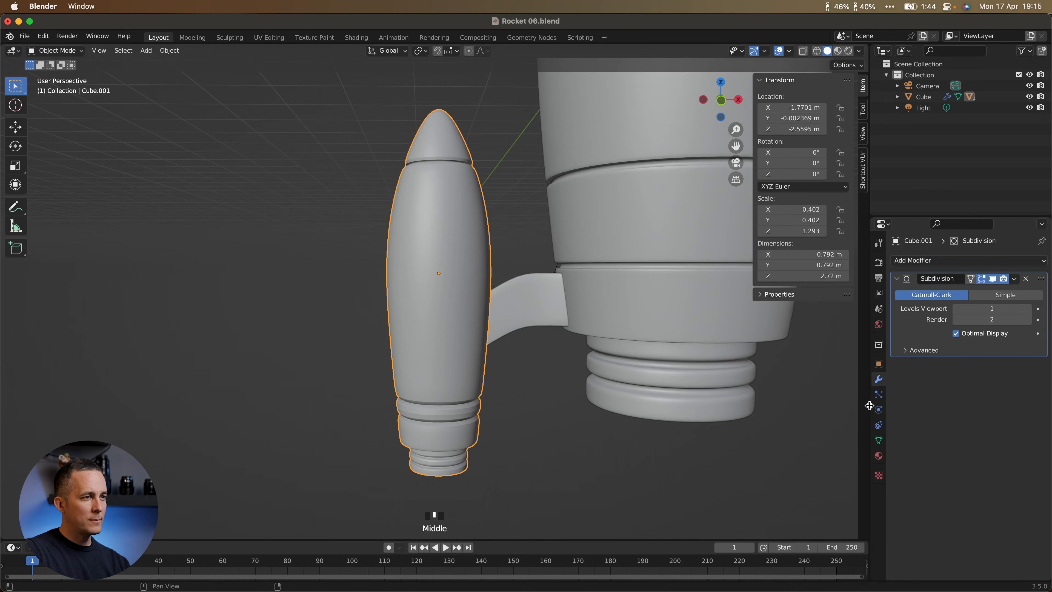
# Open the booster's mesh normals settings, toggle Auto Smooth off and on, try an angle of 44.4°, and undo the angle change.
pyautogui.click(879, 439)
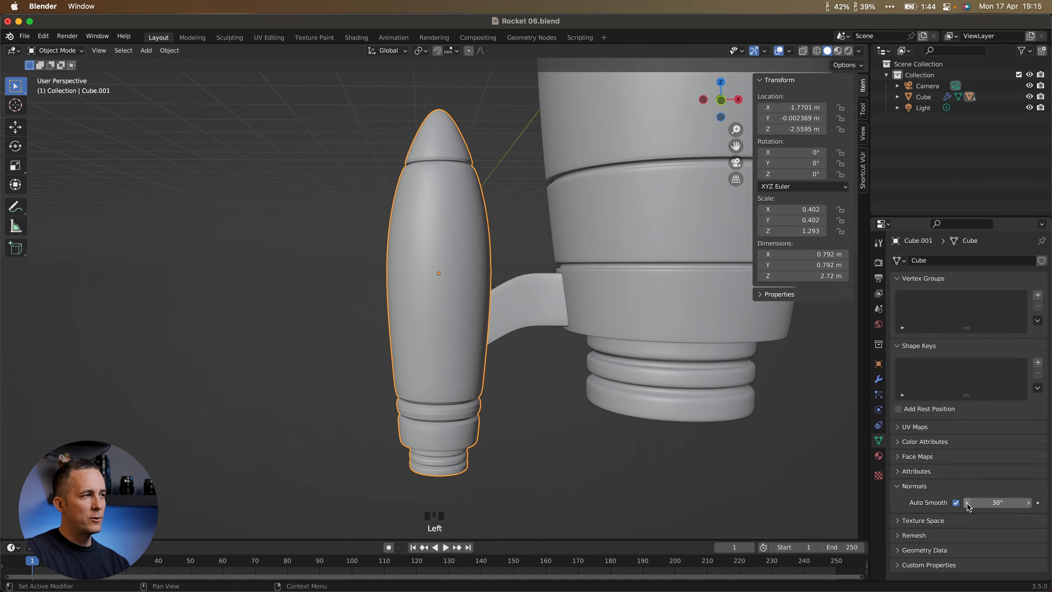
pyautogui.moveTo(404, 263); pyautogui.dragTo(420, 237, button='middle')
pyautogui.scroll(2, 420, 237)
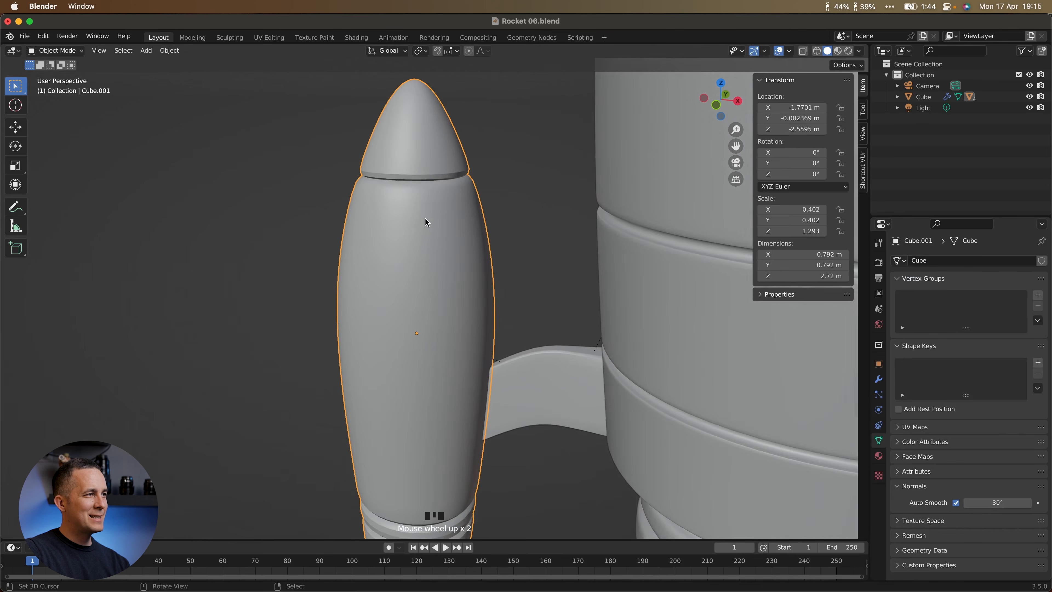
pyautogui.scroll(-2, 427, 282)
pyautogui.moveTo(426, 281); pyautogui.dragTo(445, 271, button='middle')
pyautogui.scroll(-1, 429, 295)
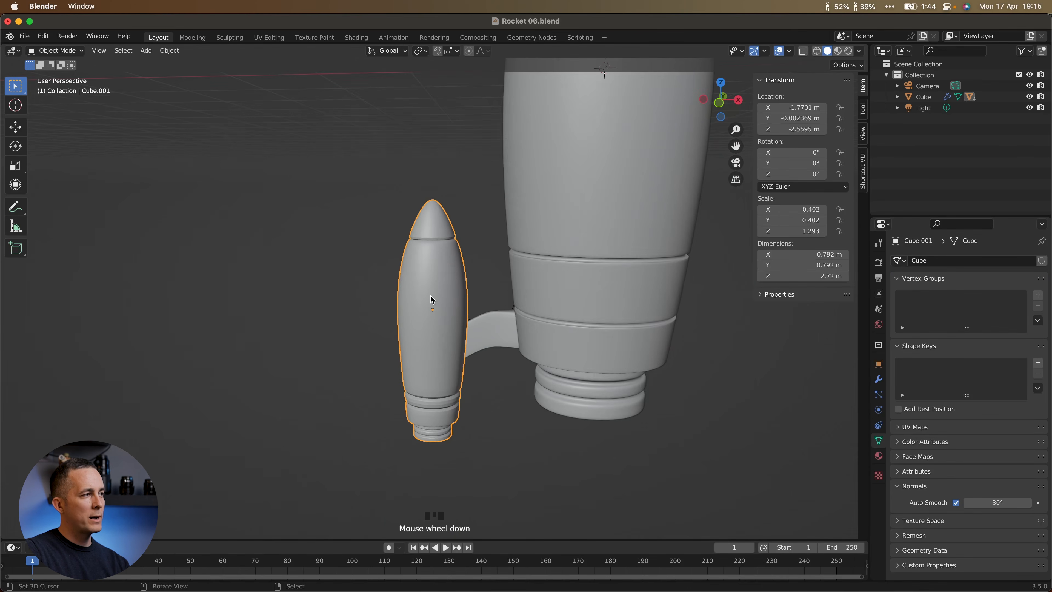
pyautogui.scroll(2, 431, 294)
pyautogui.click(957, 503)
pyautogui.click(956, 503)
pyautogui.moveTo(994, 502); pyautogui.dragTo(1011, 502)
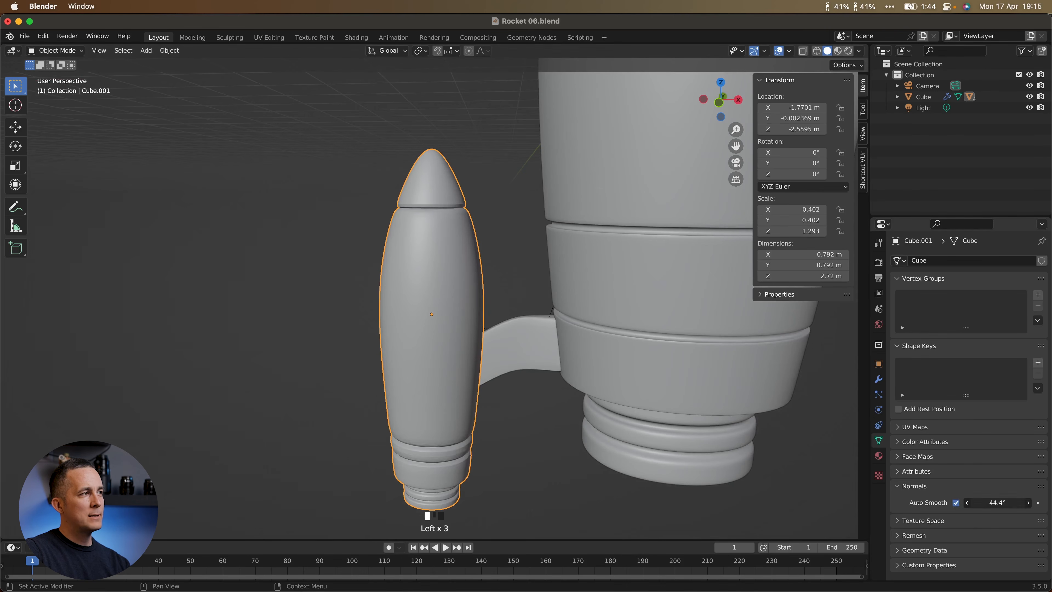
pyautogui.press('super+z')
pyautogui.scroll(-1, 454, 313)
pyautogui.scroll(2, 445, 206)
pyautogui.moveTo(445, 206); pyautogui.dragTo(447, 265, button='middle')
pyautogui.scroll(1, 447, 268)
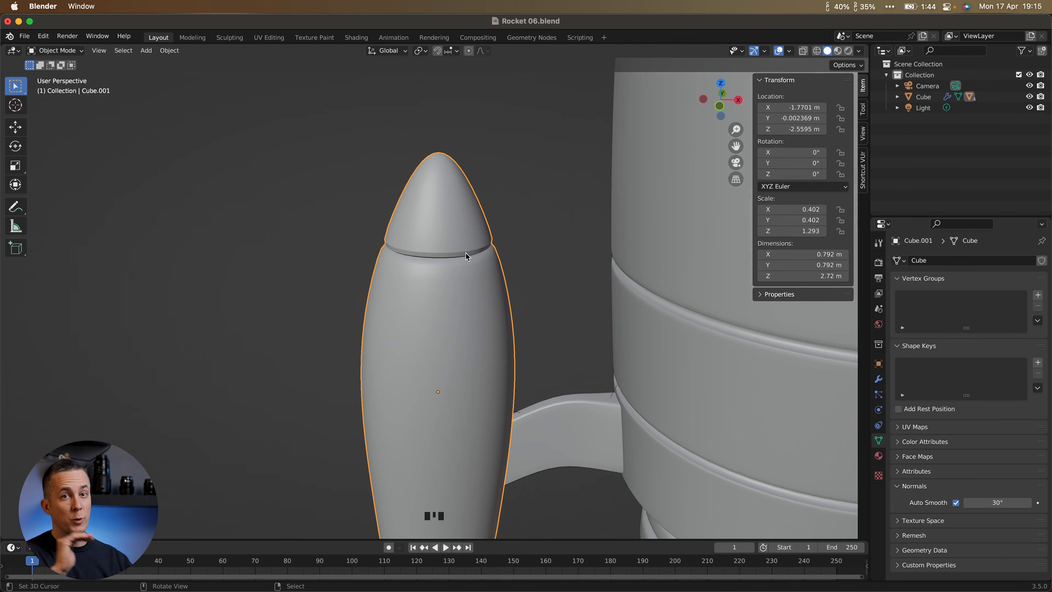
pyautogui.moveTo(466, 253); pyautogui.dragTo(451, 275, button='middle')
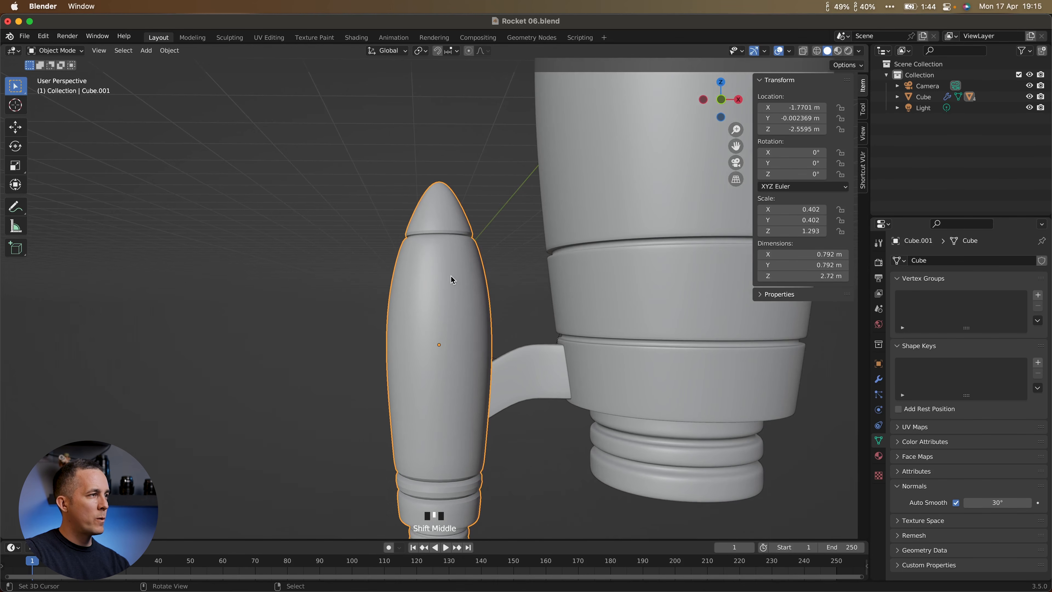
# In Edit Mode, select the upper and lower edge loops of the groove below the booster's nose cone.
pyautogui.press('Tab')
pyautogui.click(448, 341)
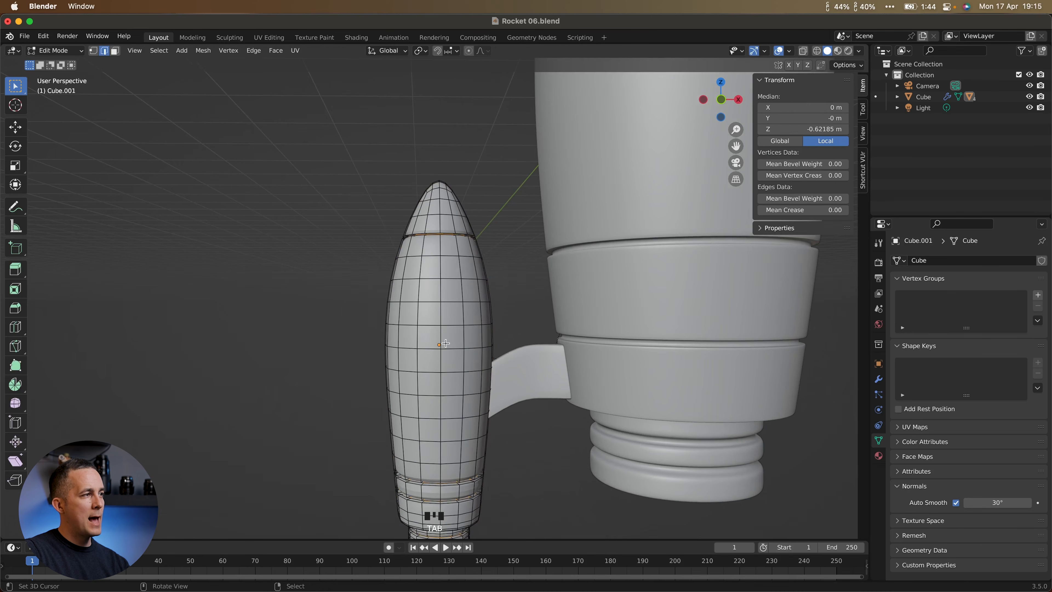
pyautogui.scroll(5, 442, 255)
pyautogui.keyDown('shift'); pyautogui.moveTo(454, 217); pyautogui.dragTo(443, 280, button='middle'); pyautogui.keyUp('shift')
pyautogui.scroll(2, 444, 284)
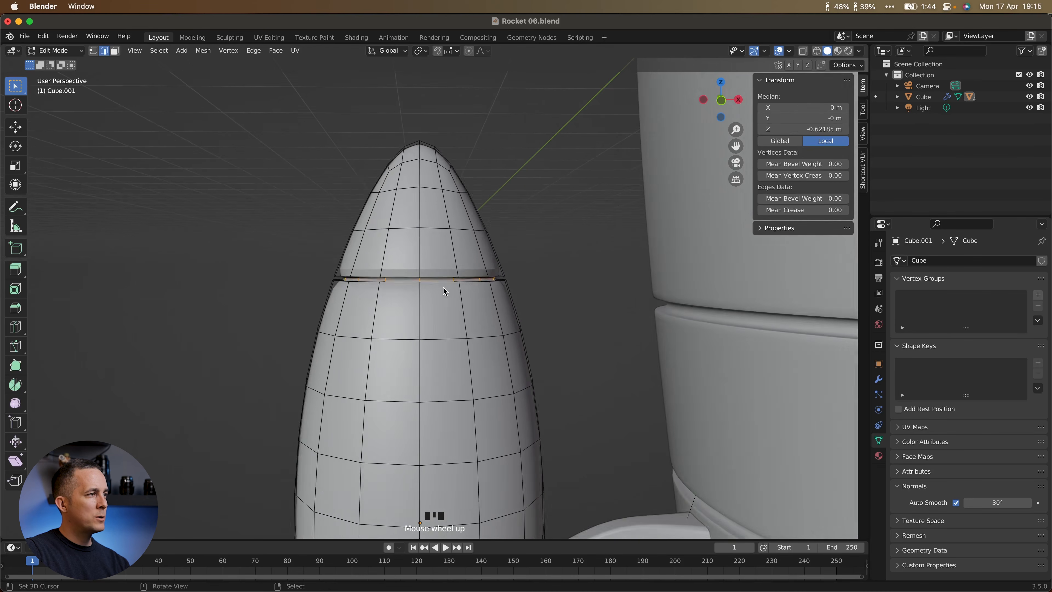
pyautogui.keyDown('alt'); pyautogui.rightClick(451, 270); pyautogui.keyUp('alt')
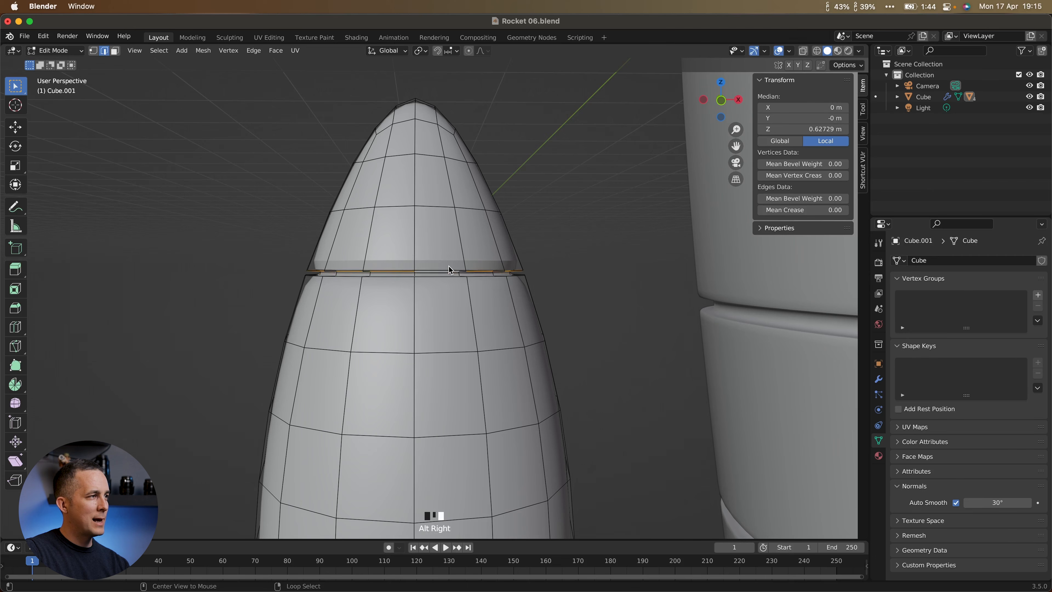
pyautogui.keyDown('alt'); pyautogui.keyDown('shift'); pyautogui.rightClick(444, 277); pyautogui.keyUp('shift'); pyautogui.keyUp('alt')
# Add the upper and lower edge loops of the booster's two lower body grooves to the selection.
pyautogui.scroll(-6, 444, 278)
pyautogui.keyDown('shift'); pyautogui.moveTo(449, 318); pyautogui.dragTo(453, 287, button='middle'); pyautogui.keyUp('shift')
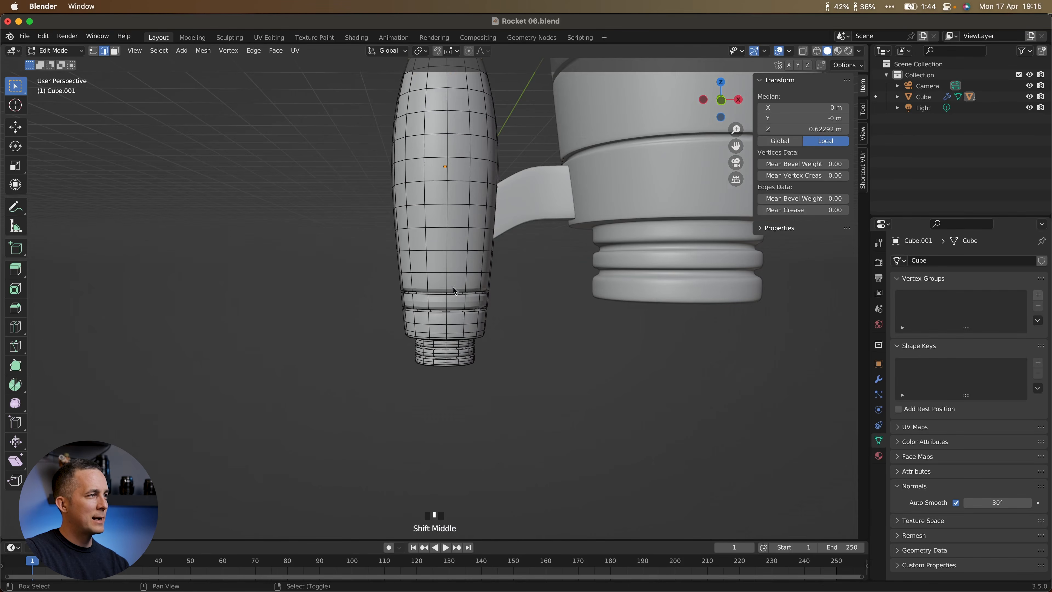
pyautogui.scroll(5, 461, 290)
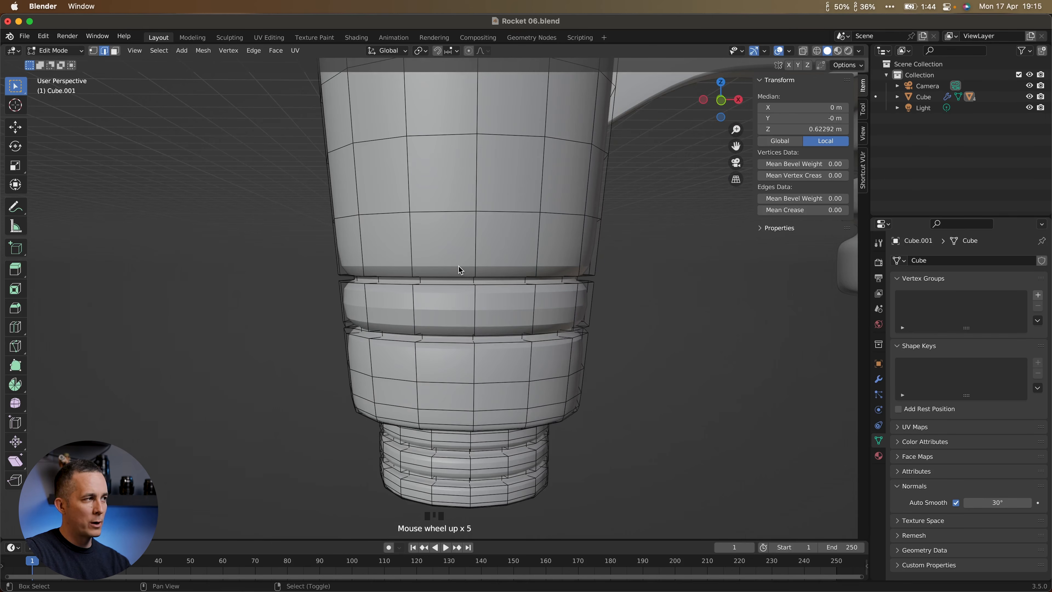
pyautogui.keyDown('alt'); pyautogui.keyDown('shift'); pyautogui.rightClick(459, 276); pyautogui.keyUp('shift'); pyautogui.keyUp('alt')
pyautogui.keyDown('alt'); pyautogui.keyDown('shift'); pyautogui.rightClick(457, 286); pyautogui.keyUp('shift'); pyautogui.keyUp('alt')
pyautogui.keyDown('alt'); pyautogui.keyDown('shift'); pyautogui.rightClick(465, 333); pyautogui.keyUp('shift'); pyautogui.keyUp('alt')
pyautogui.keyDown('alt'); pyautogui.keyDown('shift'); pyautogui.rightClick(464, 346); pyautogui.keyUp('shift'); pyautogui.keyUp('alt')
pyautogui.scroll(-2, 464, 340)
pyautogui.keyDown('shift'); pyautogui.moveTo(464, 340); pyautogui.dragTo(440, 380, button='middle'); pyautogui.keyUp('shift')
pyautogui.moveTo(455, 375); pyautogui.dragTo(454, 344, button='middle')
pyautogui.scroll(4, 437, 435)
pyautogui.keyDown('shift'); pyautogui.moveTo(440, 432); pyautogui.dragTo(437, 366, button='middle'); pyautogui.keyUp('shift')
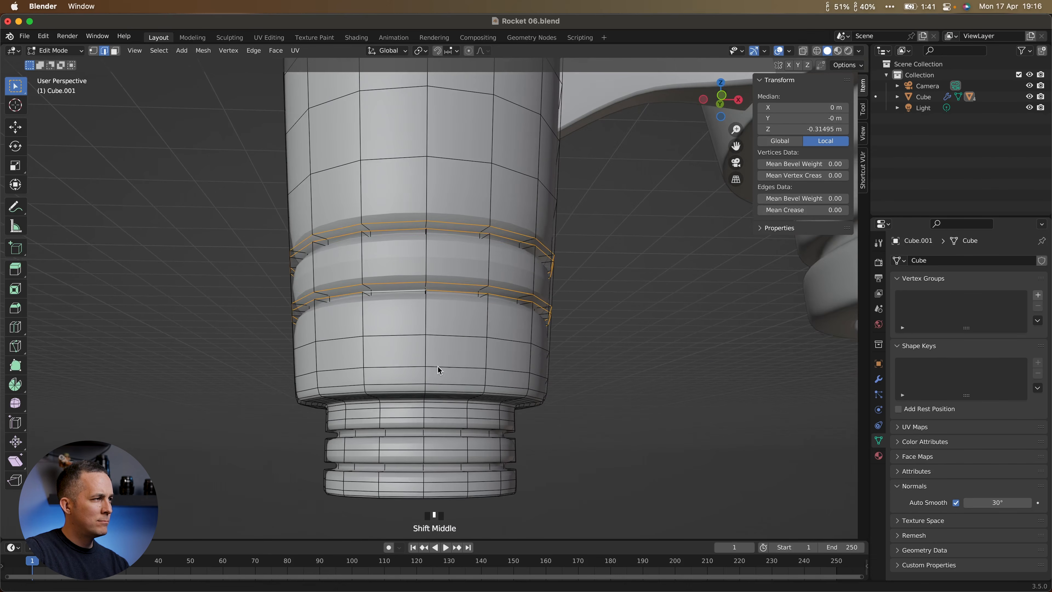
# Apply an edge crease with a factor of 1 to all the selected groove edge loops.
pyautogui.scroll(-5, 425, 429)
pyautogui.keyDown('shift'); pyautogui.moveTo(421, 324); pyautogui.dragTo(420, 414, button='middle'); pyautogui.keyUp('shift')
pyautogui.moveTo(423, 369)
pyautogui.mouseDown(button='middle')
pyautogui.moveTo(425, 399)
pyautogui.moveTo(421, 369)
pyautogui.mouseUp(button='middle')
pyautogui.scroll(-2, 420, 370)
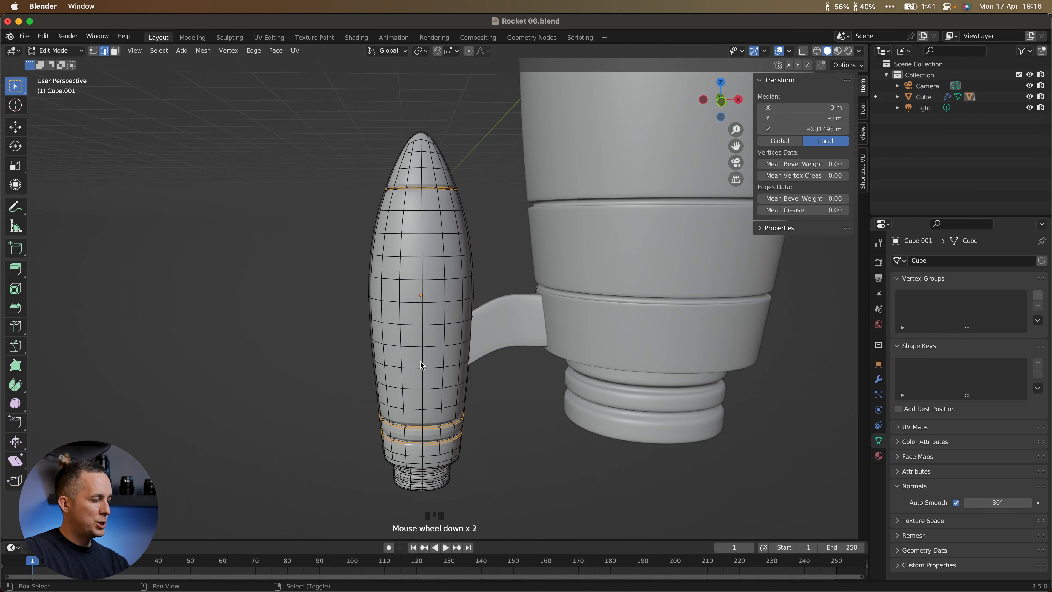
pyautogui.hotkey('shift', 'e')
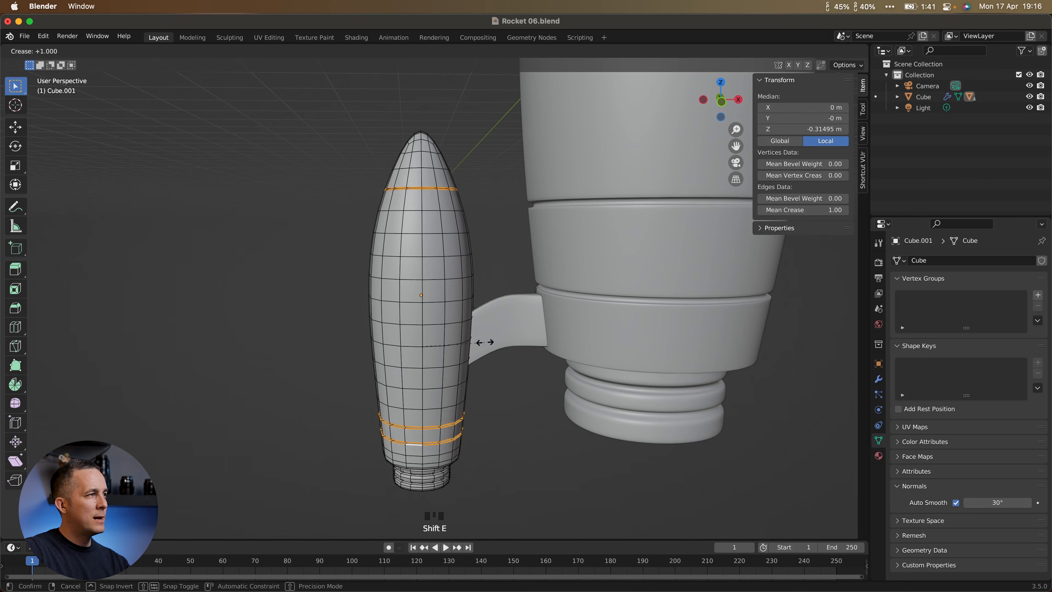
pyautogui.click(689, 319)
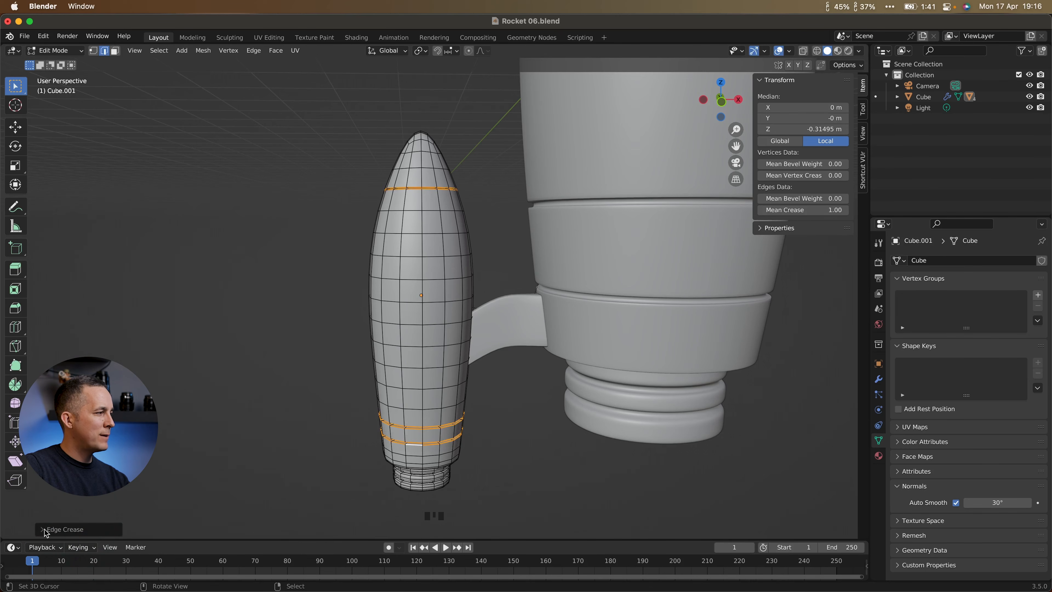
pyautogui.click(44, 532)
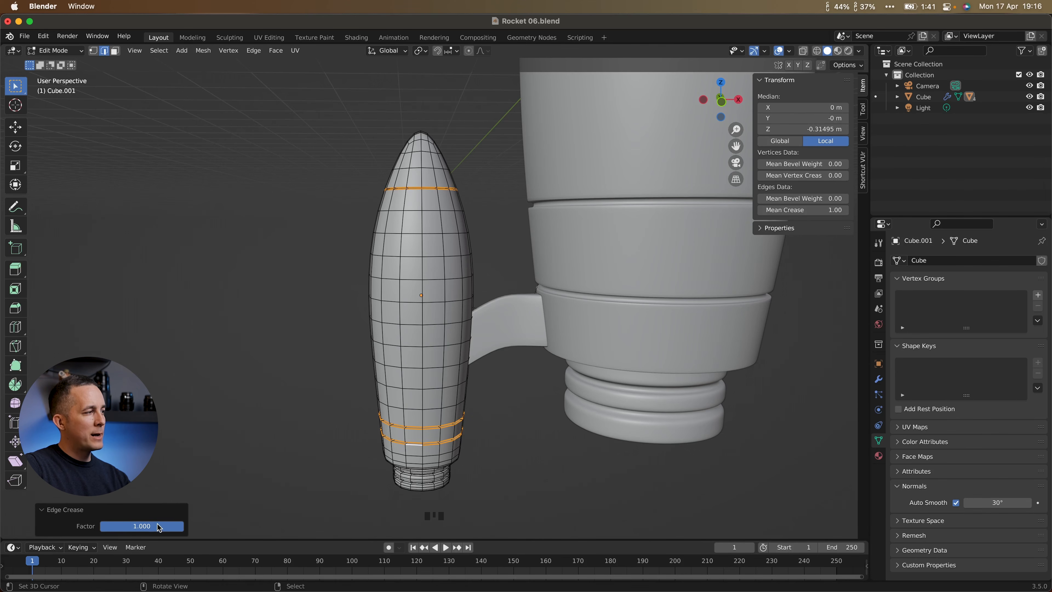
pyautogui.moveTo(161, 526); pyautogui.dragTo(162, 526)
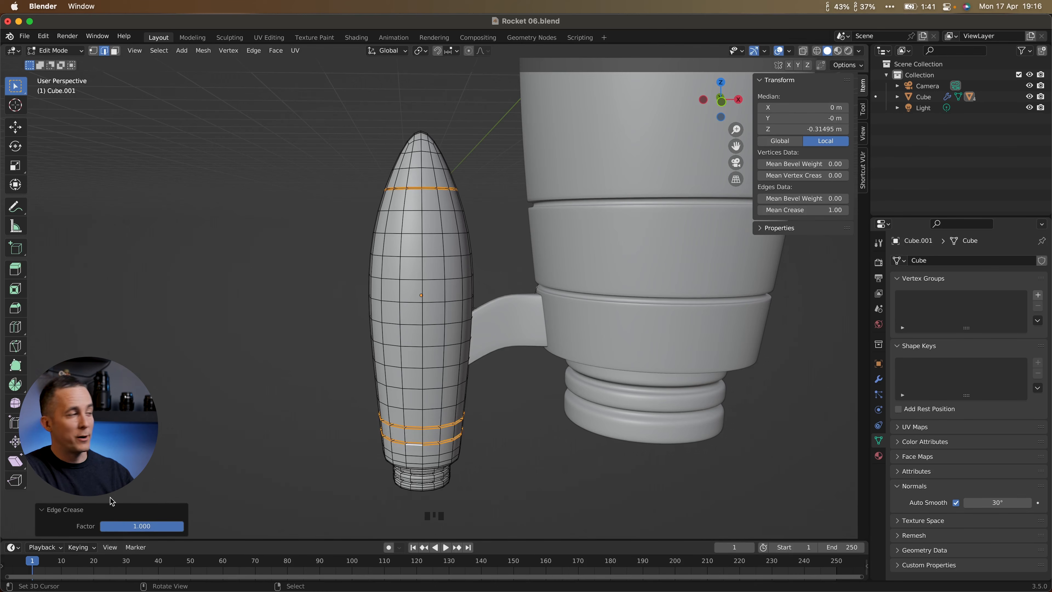
# Reopen the Edge Crease adjustment settings and try the factor slider, leaving it at 1.
pyautogui.rightClick(331, 338)
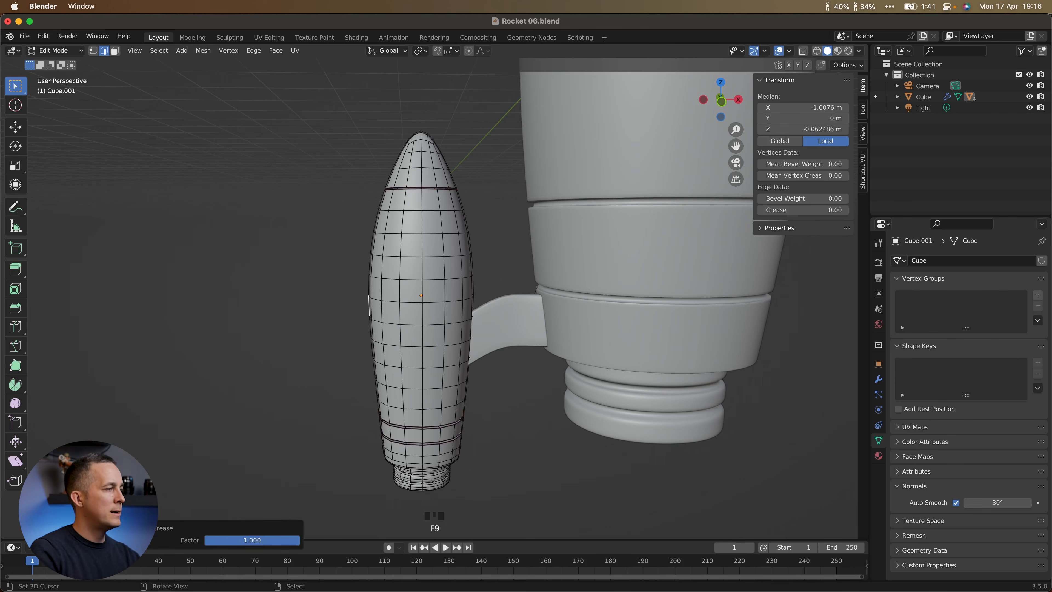
pyautogui.press('F9')
pyautogui.press('F8')
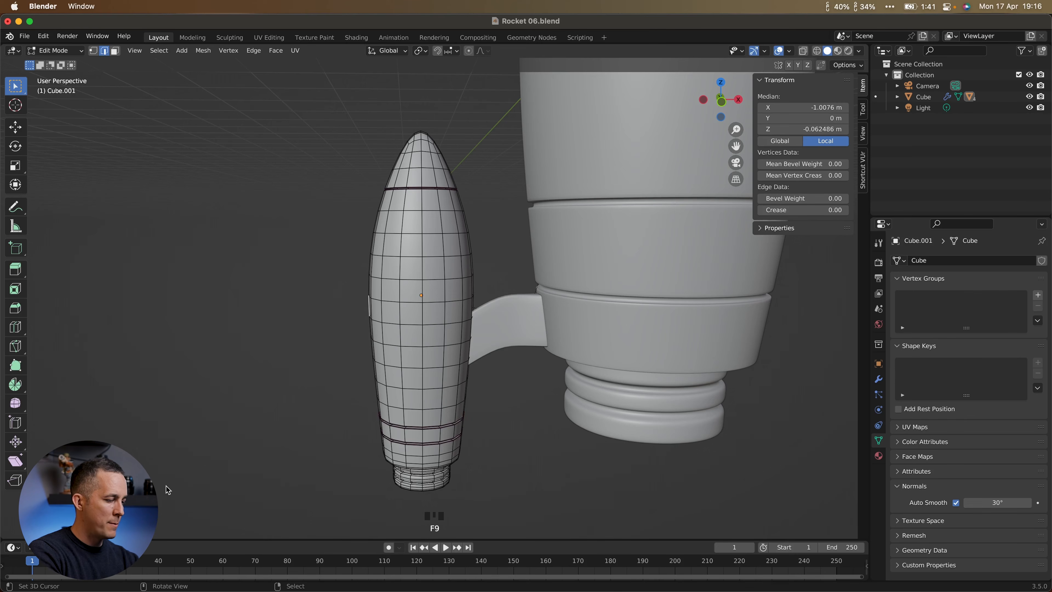
pyautogui.press('F9')
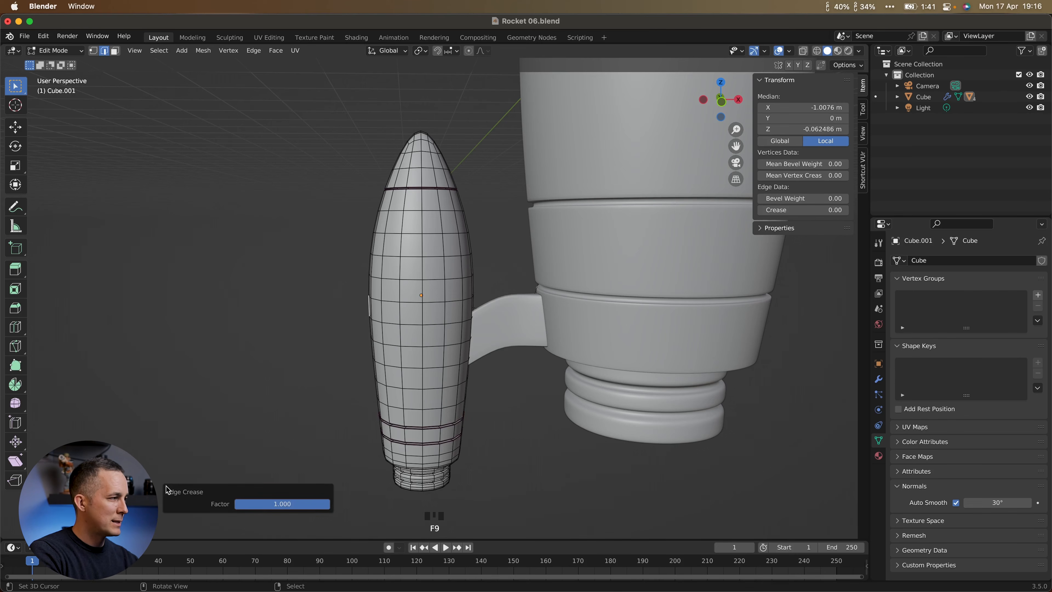
pyautogui.moveTo(281, 504)
pyautogui.mouseDown()
pyautogui.moveTo(219, 504)
pyautogui.moveTo(286, 504)
pyautogui.mouseUp()
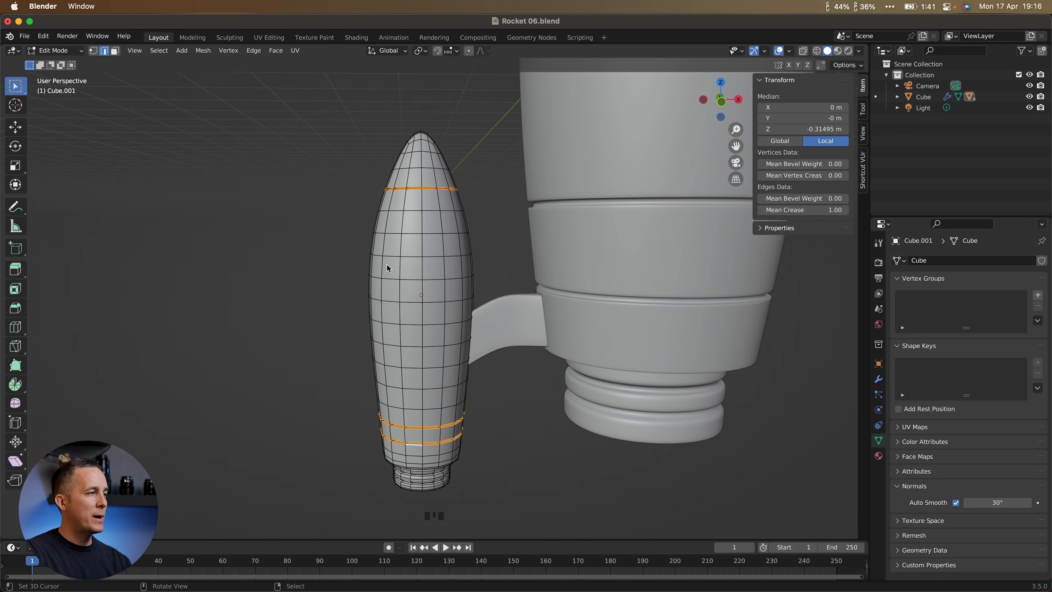
# Return to Object Mode and deselect the creased booster.
pyautogui.keyDown('shift'); pyautogui.moveTo(434, 295); pyautogui.dragTo(370, 367, button='middle'); pyautogui.keyUp('shift')
pyautogui.scroll(2, 434, 300)
pyautogui.scroll(-3, 428, 269)
pyautogui.press('Tab')
pyautogui.rightClick(349, 278)
pyautogui.scroll(-4, 393, 347)
pyautogui.scroll(1, 371, 370)
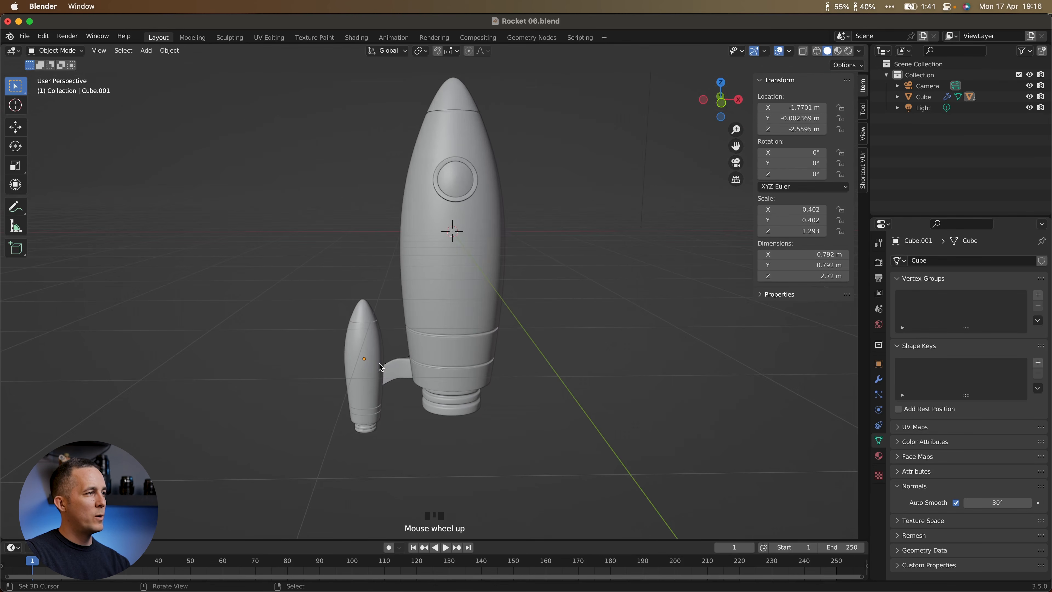
# Select the connector and the booster together, switch to top view, and snap the 3D cursor to the world origin.
pyautogui.rightClick(400, 364)
pyautogui.keyDown('shift'); pyautogui.rightClick(364, 343); pyautogui.keyUp('shift')
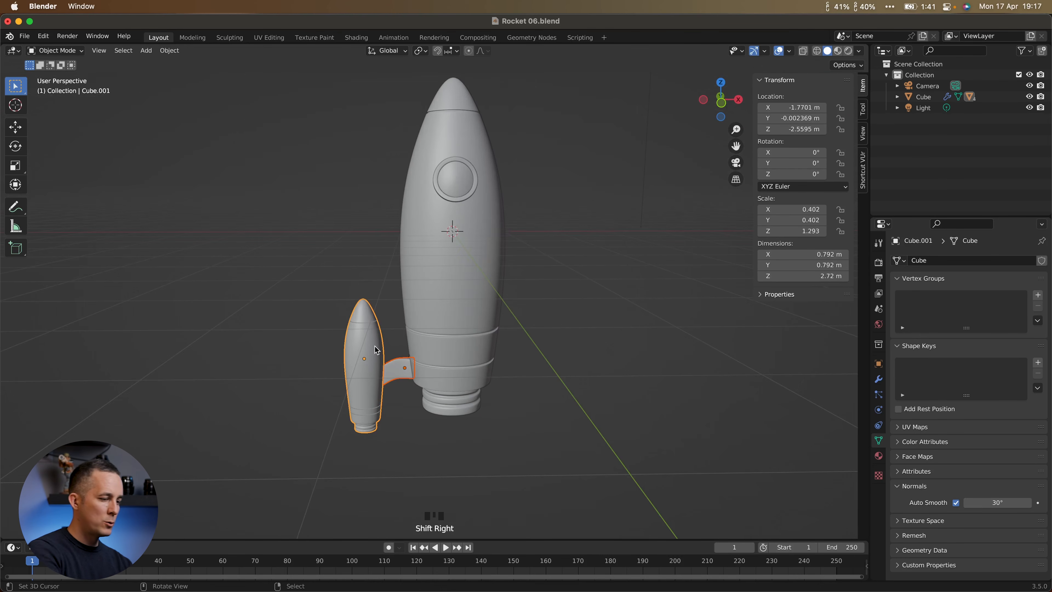
pyautogui.press('KP_7')
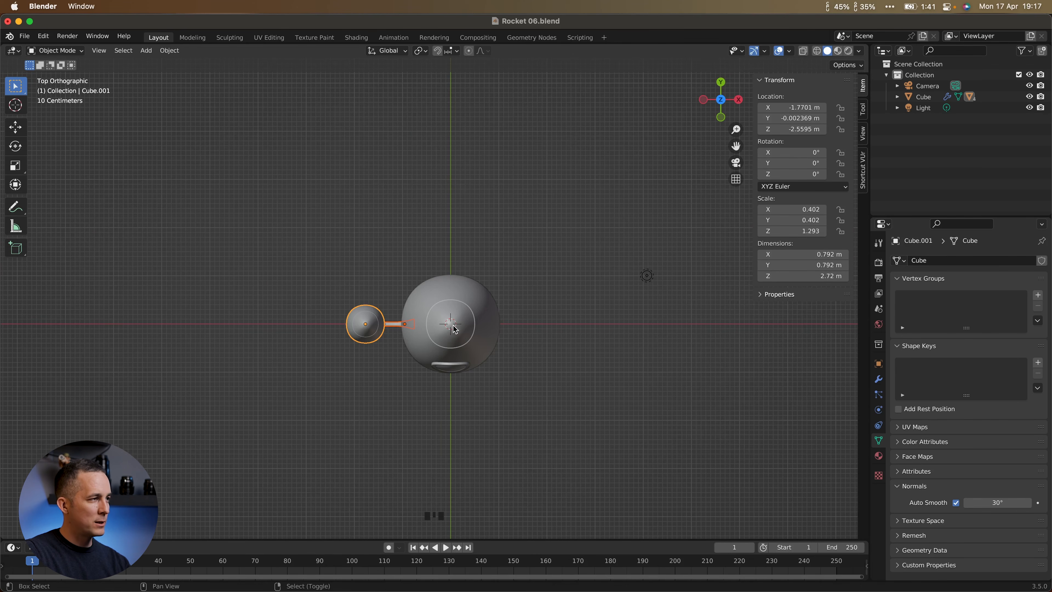
pyautogui.hotkey('shift', 's')
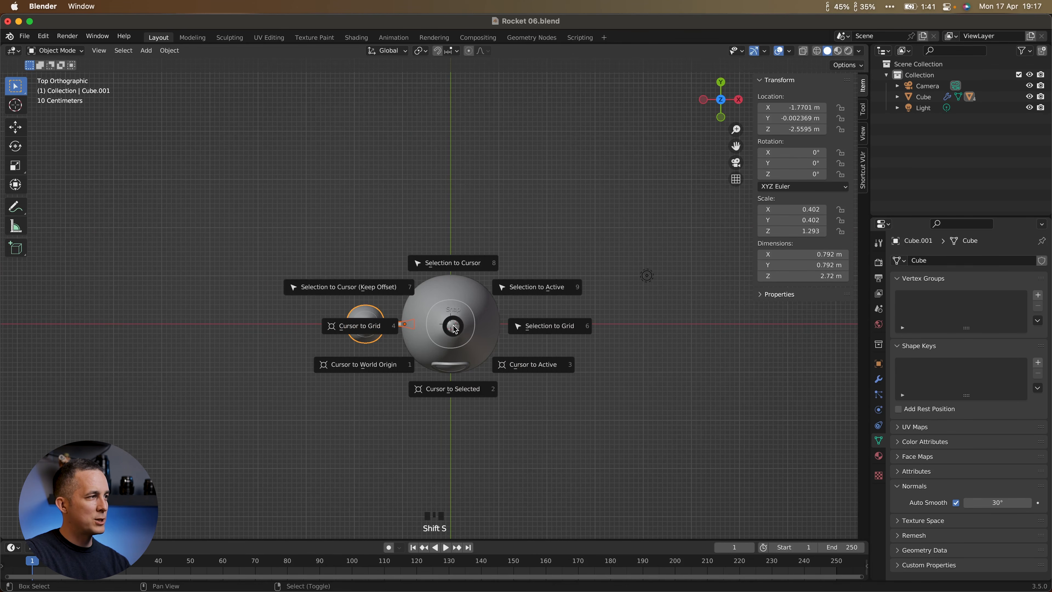
pyautogui.click(365, 364)
# Duplicate the connector and booster in place, and try rotating the copy about its current pivot point.
pyautogui.scroll(3, 414, 351)
pyautogui.keyDown('shift'); pyautogui.moveTo(433, 321); pyautogui.dragTo(433, 304, button='middle'); pyautogui.keyUp('shift')
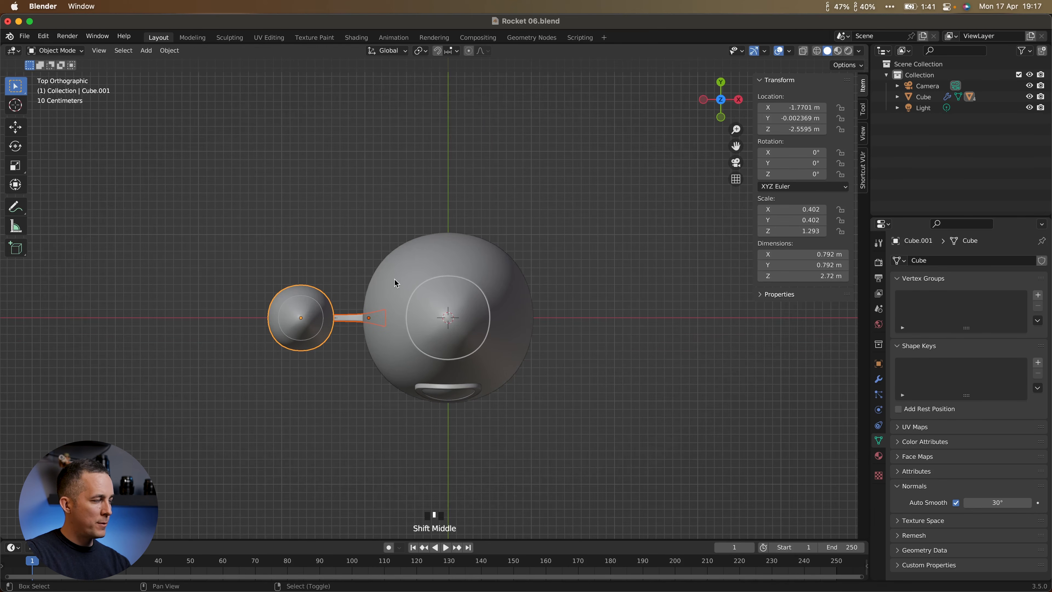
pyautogui.hotkey('shift', 'd')
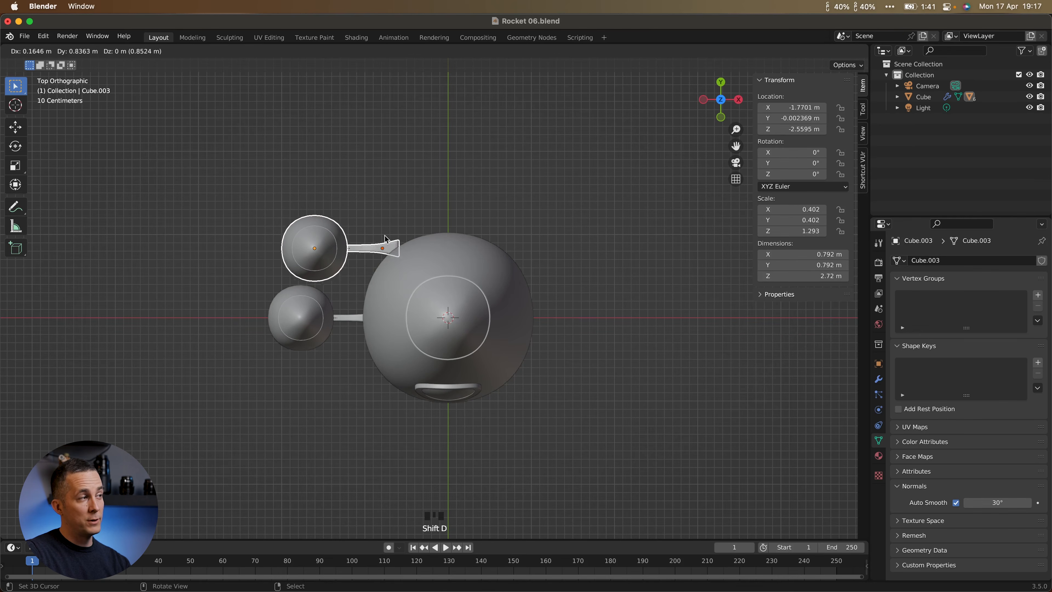
pyautogui.rightClick(434, 190)
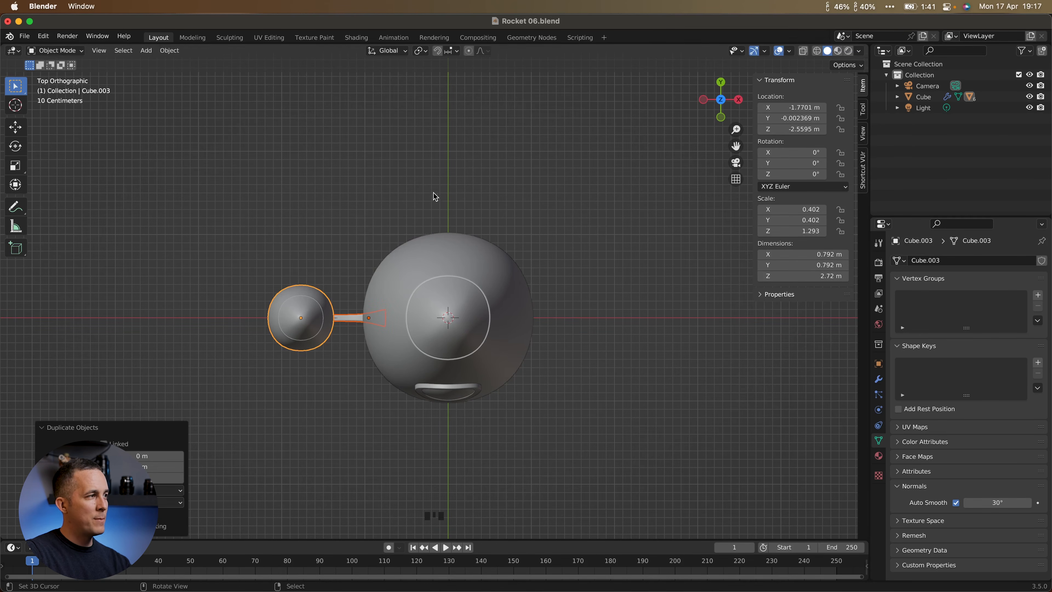
pyautogui.press('r')
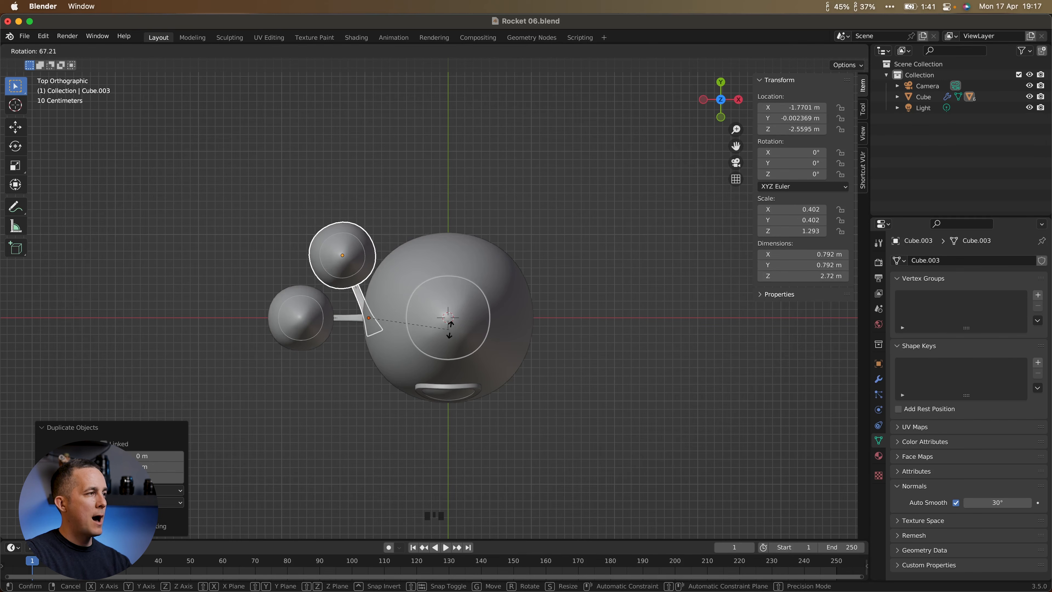
pyautogui.rightClick(451, 333)
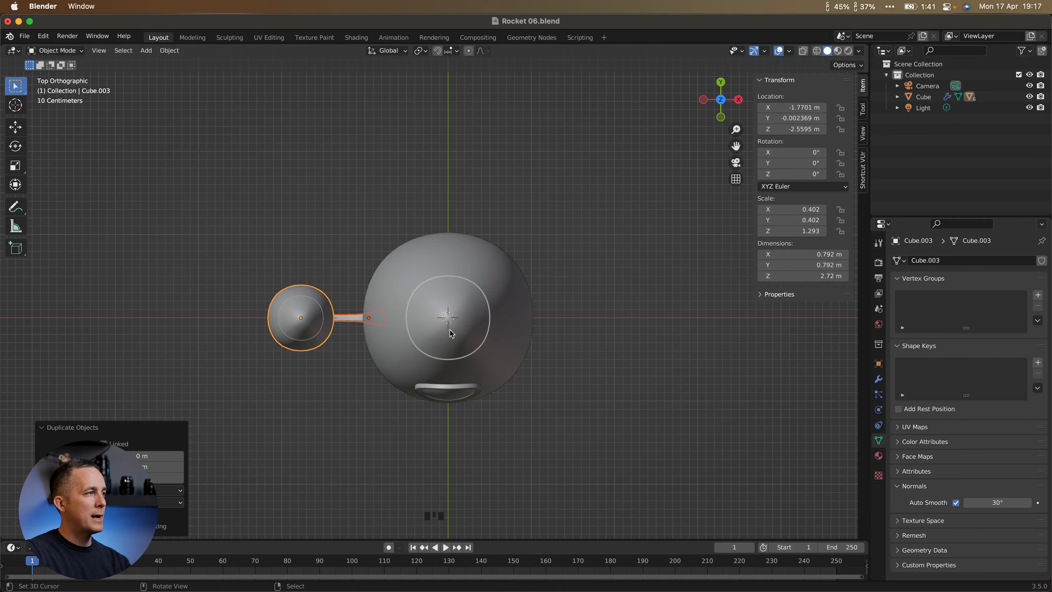
# Set the transform pivot point to the 3D Cursor and rotate the duplicated booster and connector by 120° in top view.
pyautogui.click(420, 54)
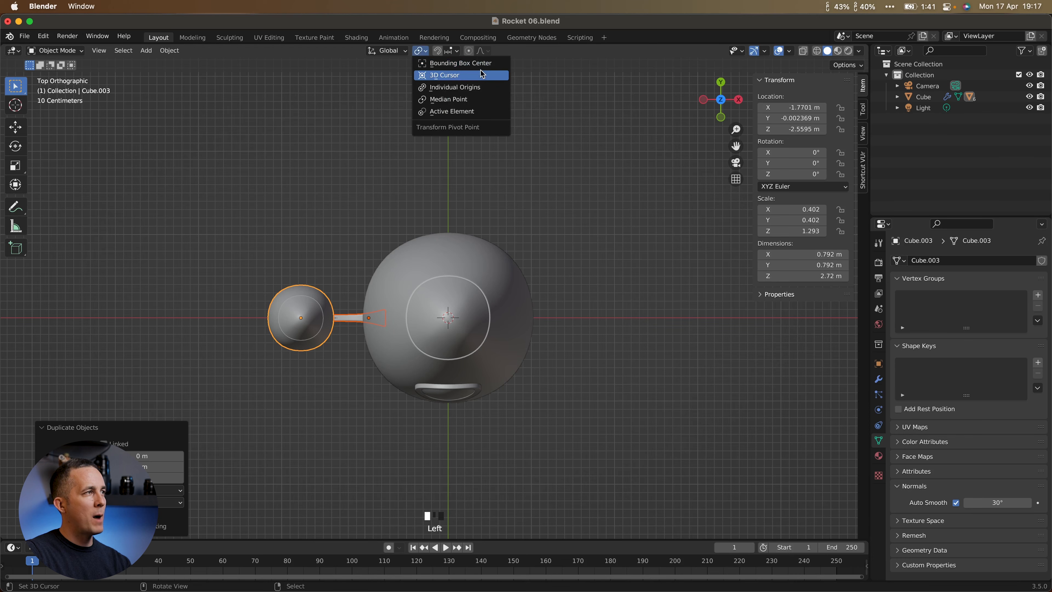
pyautogui.click(460, 76)
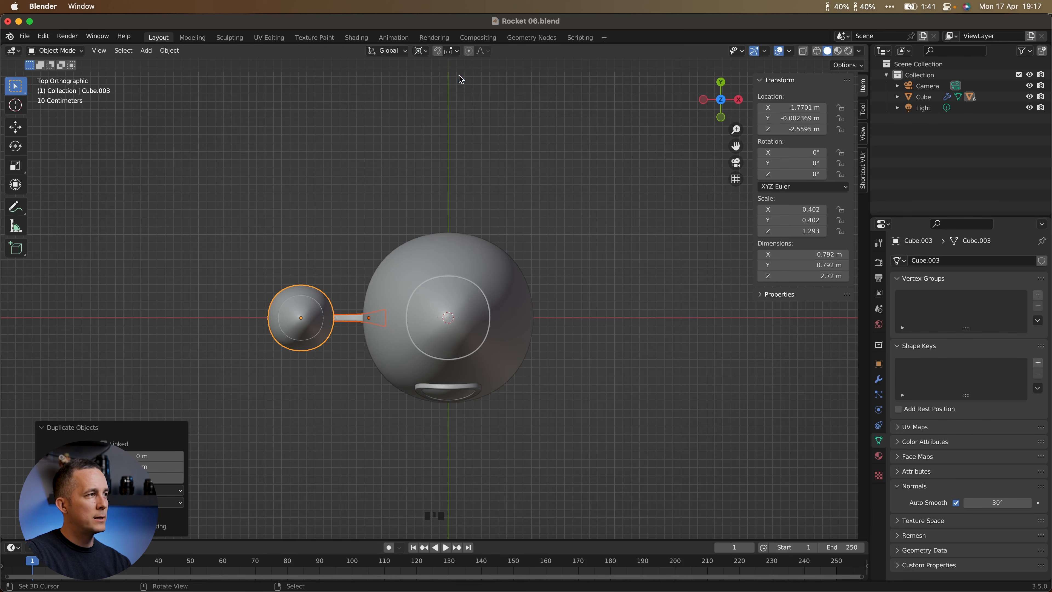
pyautogui.press('r')
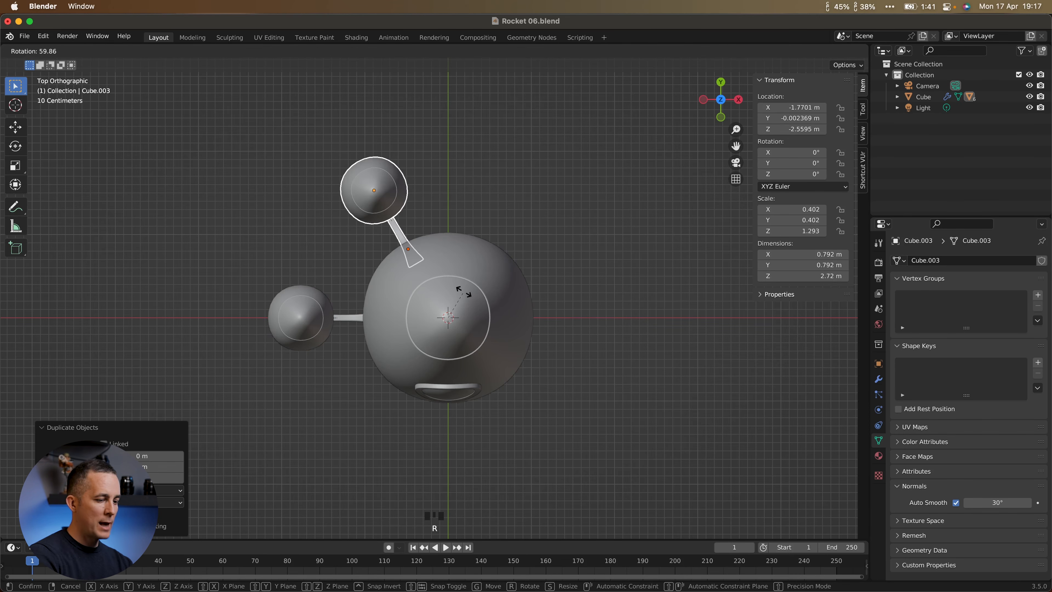
pyautogui.write('120')
pyautogui.press('Return')
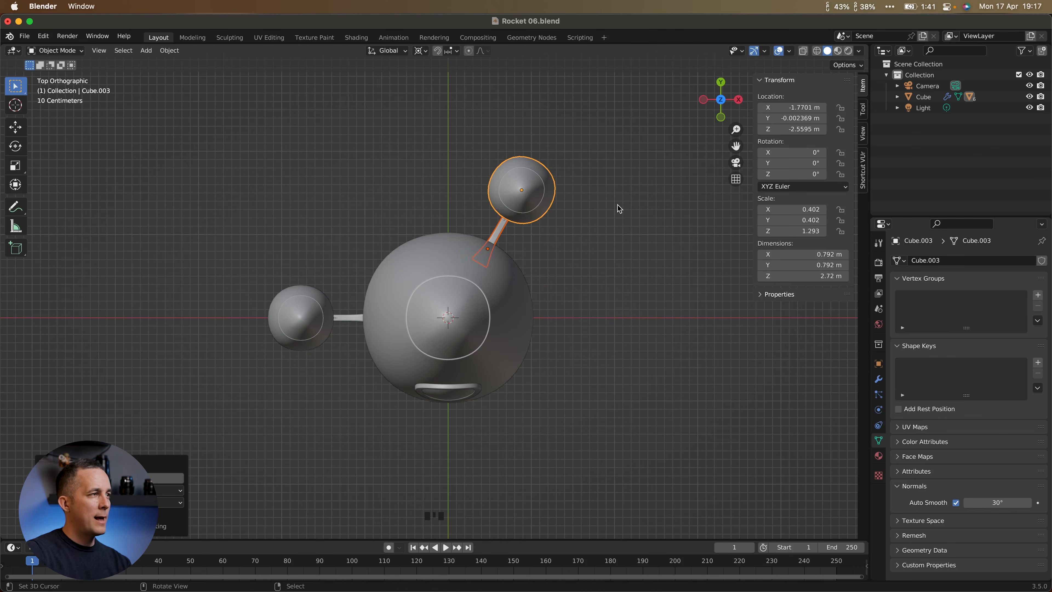
# Duplicate the rotated booster and connector in place, rotate this third set by another 120°, and deselect it.
pyautogui.hotkey('shift', 'd')
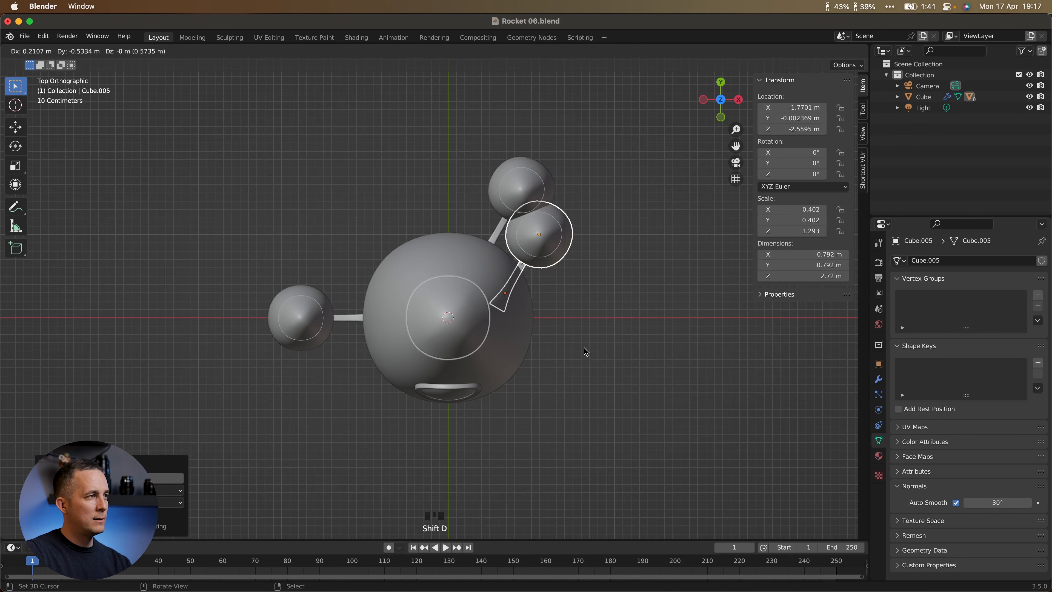
pyautogui.rightClick(585, 347)
pyautogui.write('r')
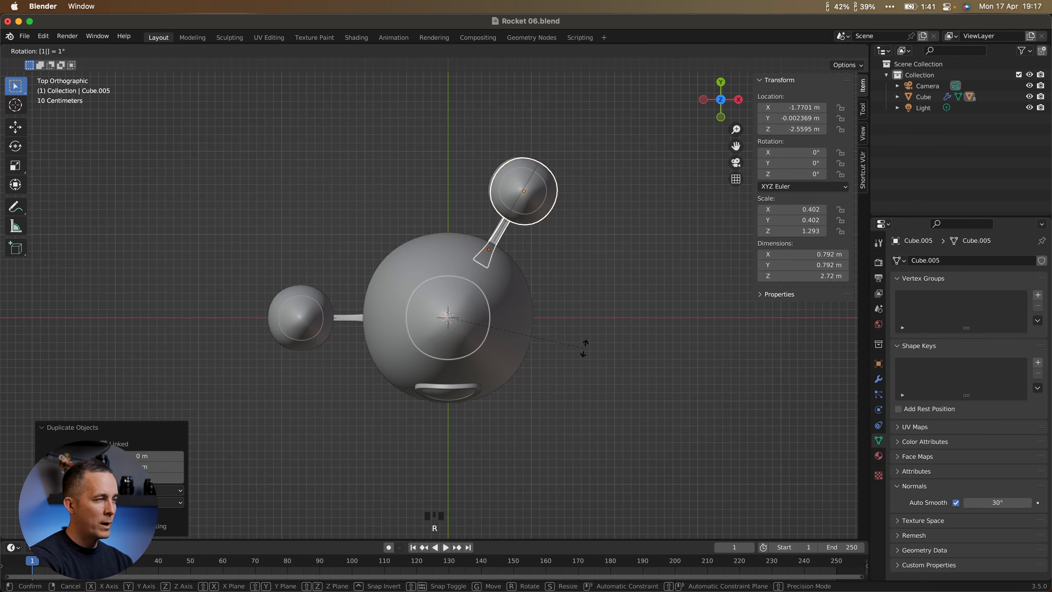
pyautogui.write('120')
pyautogui.press('Return')
pyautogui.click(584, 350)
pyautogui.scroll(-2, 581, 351)
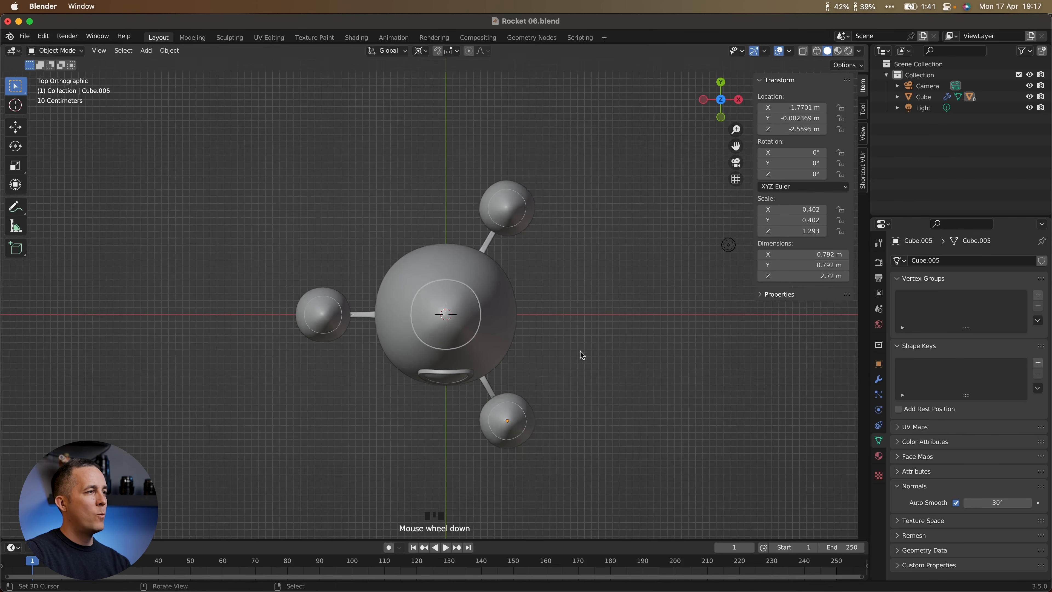
pyautogui.moveTo(580, 351); pyautogui.dragTo(591, 254, button='middle')
pyautogui.scroll(-3, 546, 312)
pyautogui.moveTo(546, 311); pyautogui.dragTo(474, 297, button='middle')
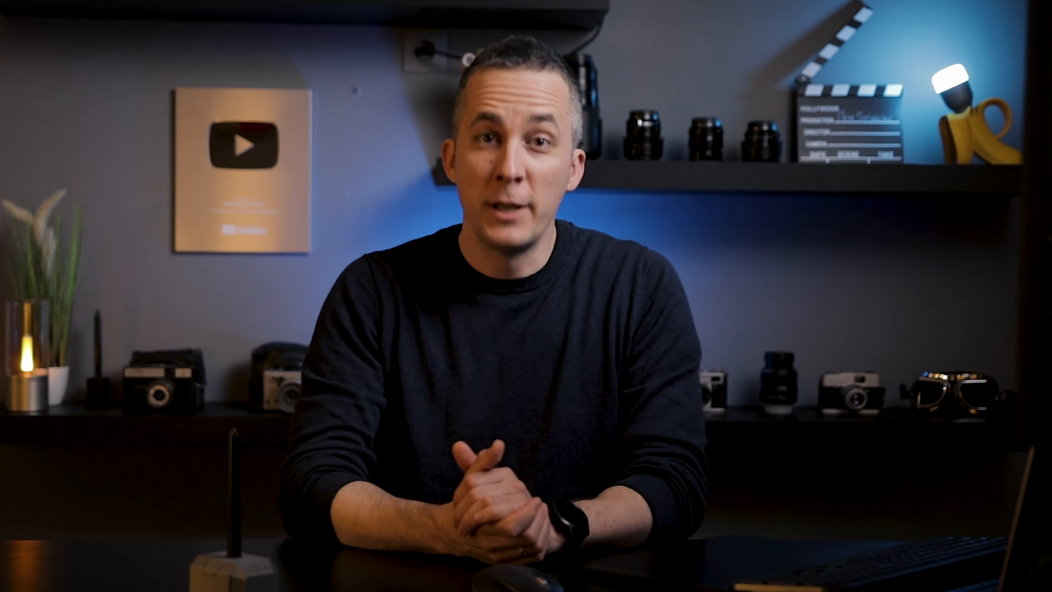